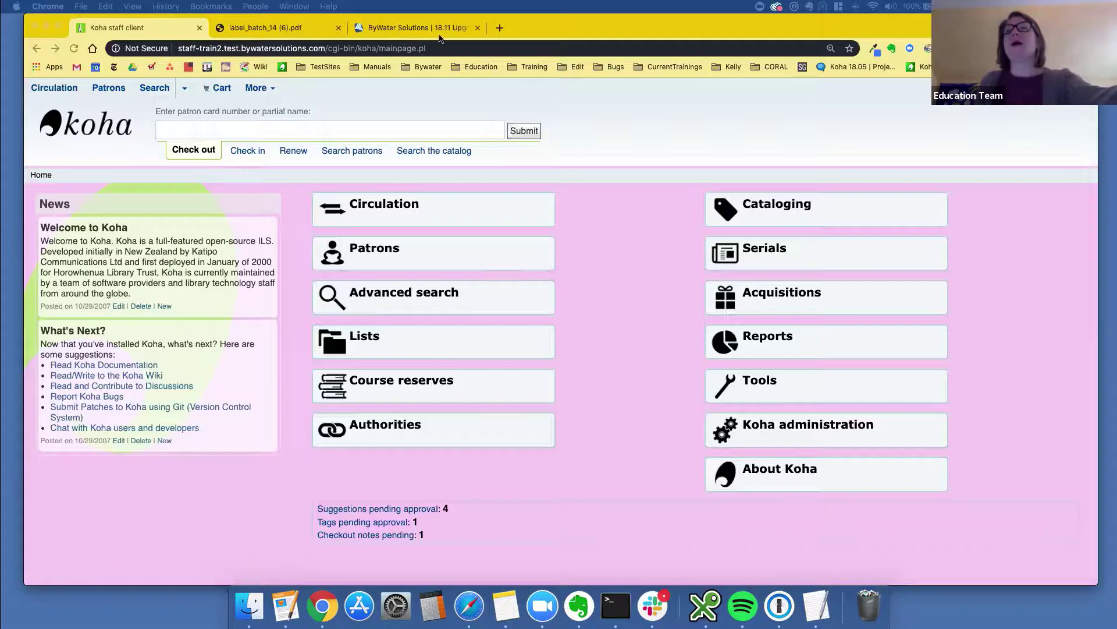
Step: Look through the ByWater Solutions 18.11 Upgrade Notes page, from the important links and recorded webinars to the enhancements listed by module
left_click(413, 29)
left_click(367, 49)
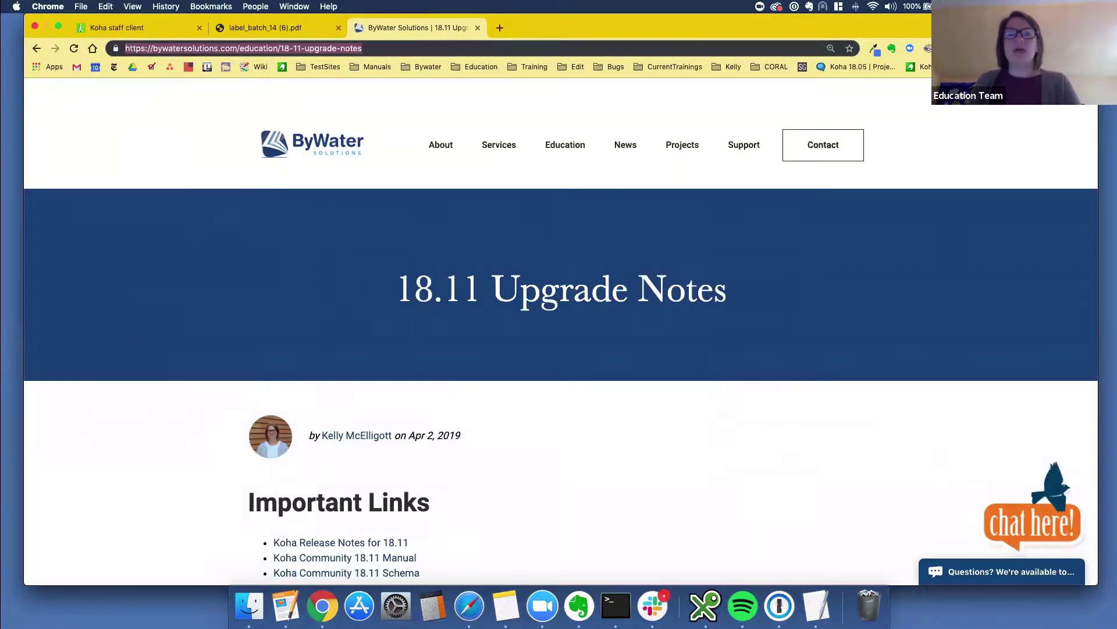
key("Escape")
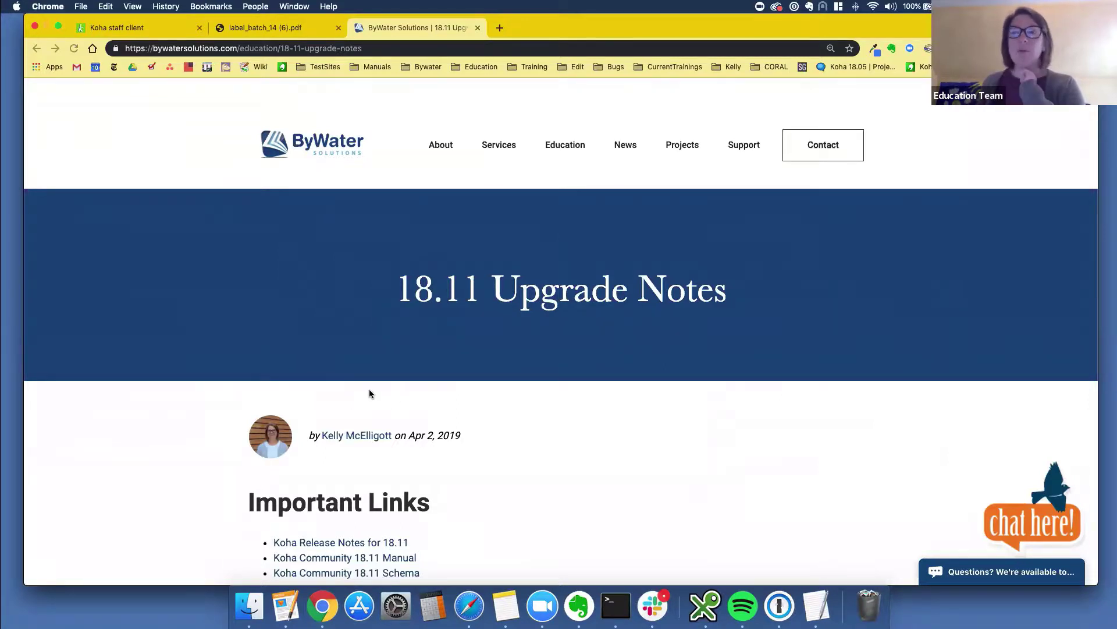
scroll(369, 391, "down", 3)
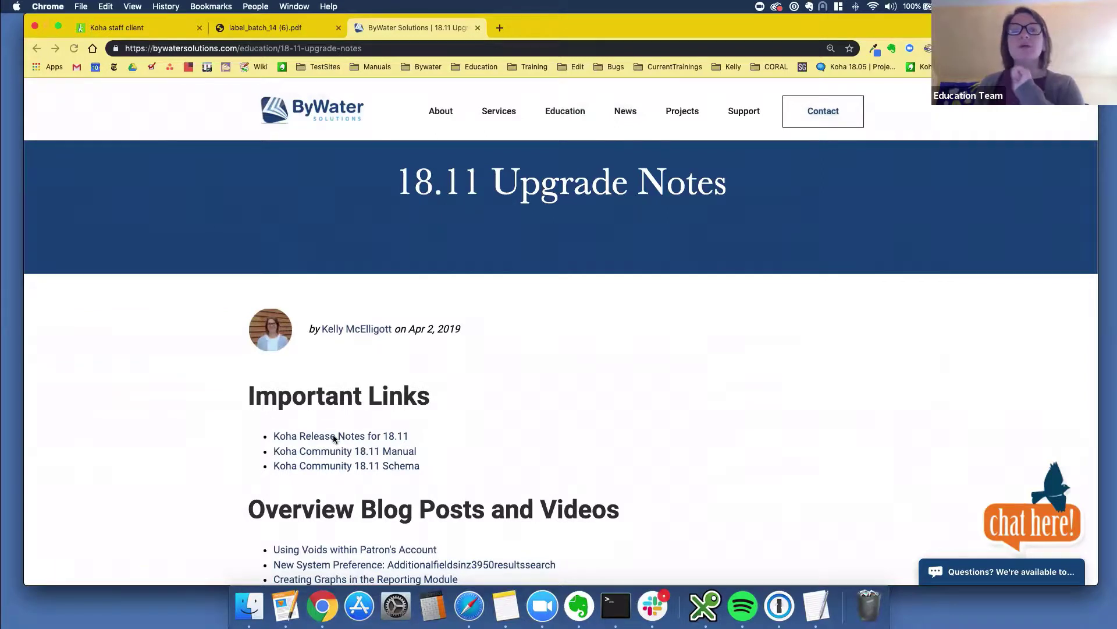
scroll(334, 437, "down", 1)
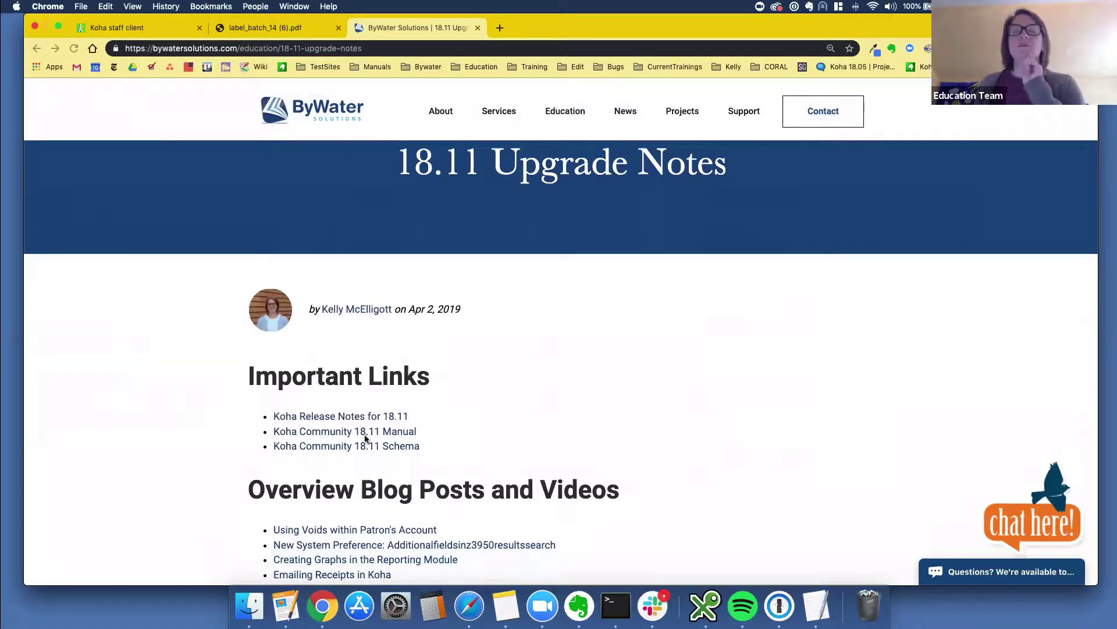
scroll(368, 457, "down", 3)
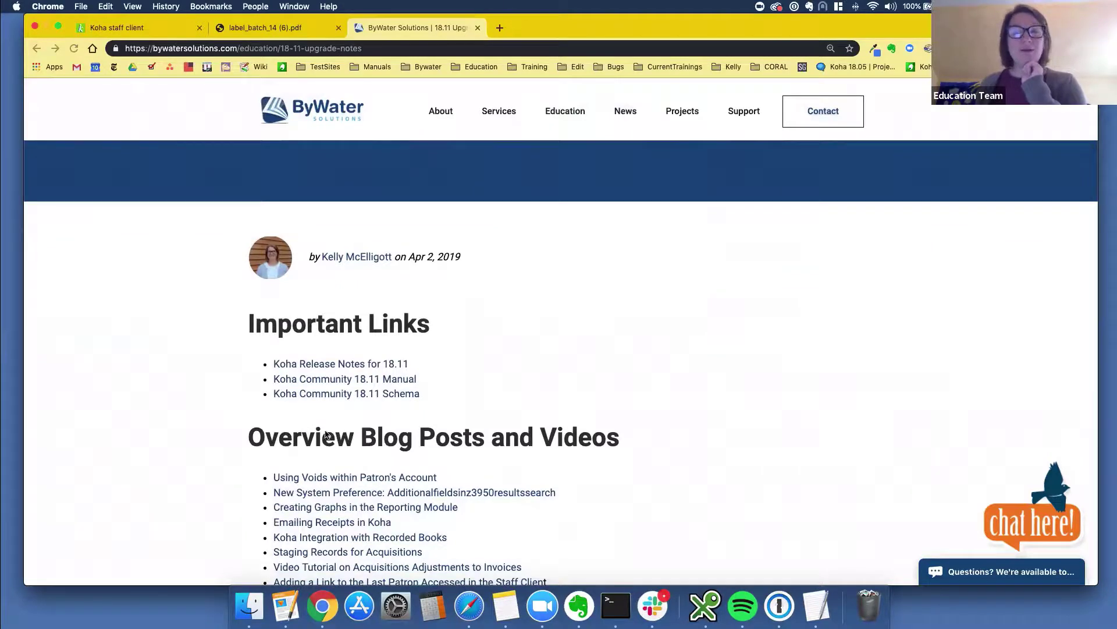
scroll(303, 430, "down", 9)
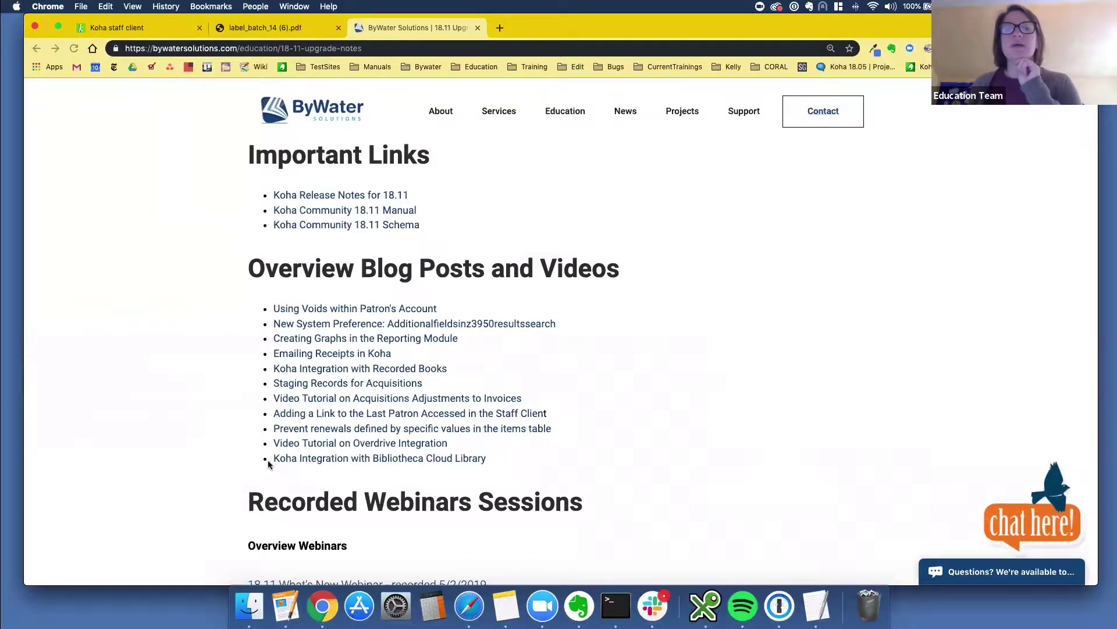
scroll(273, 451, "down", 6)
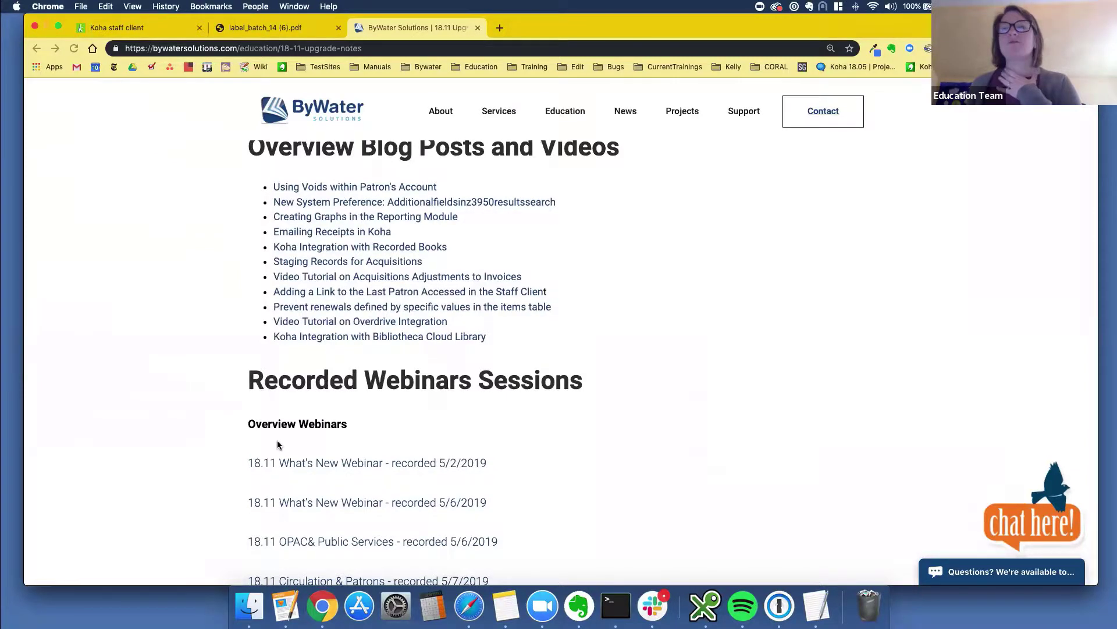
scroll(277, 440, "down", 10)
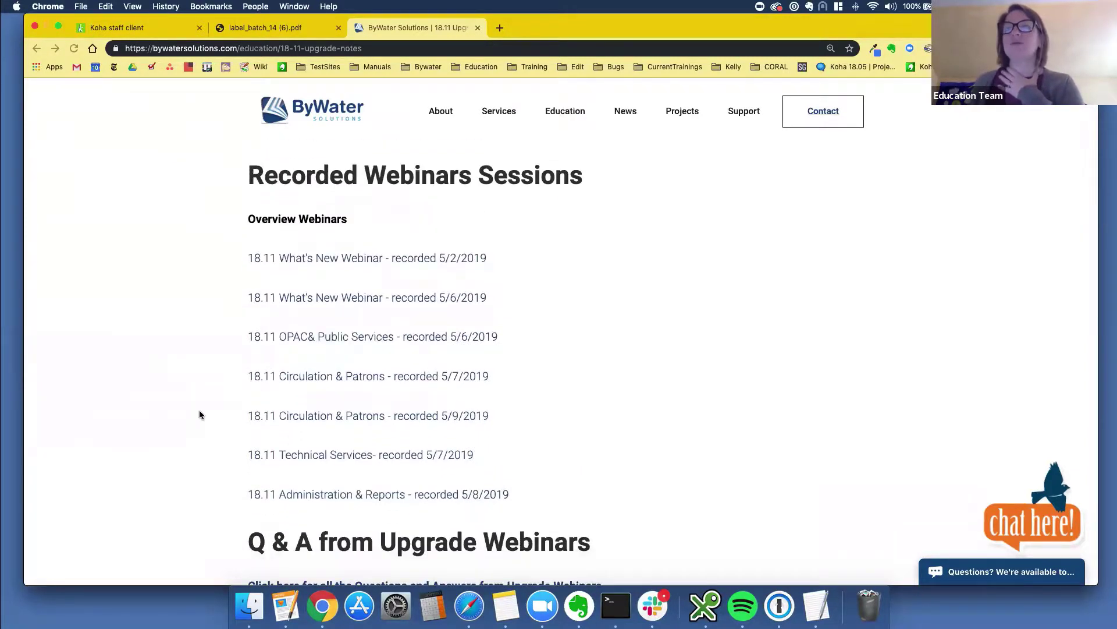
scroll(271, 425, "down", 8)
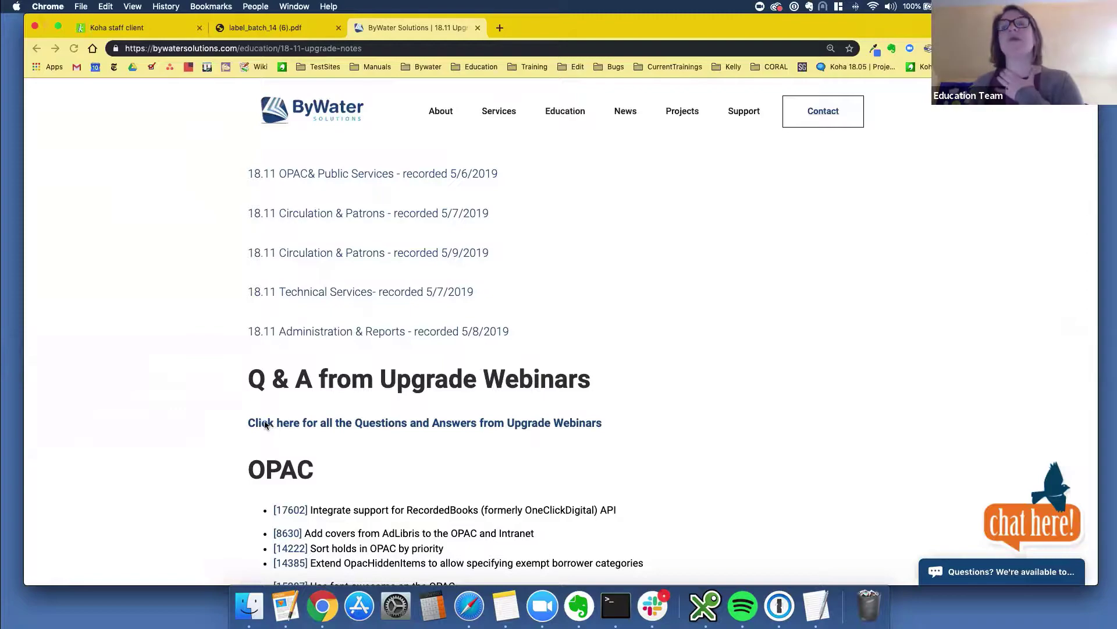
scroll(265, 424, "down", 4)
scroll(265, 425, "down", 20)
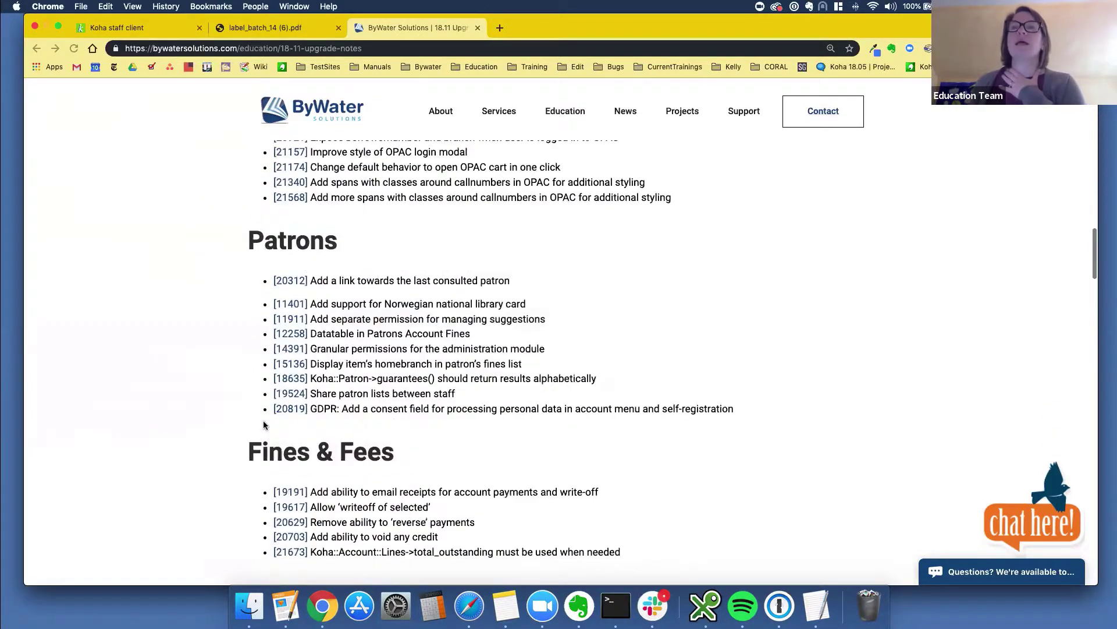
scroll(265, 425, "down", 20)
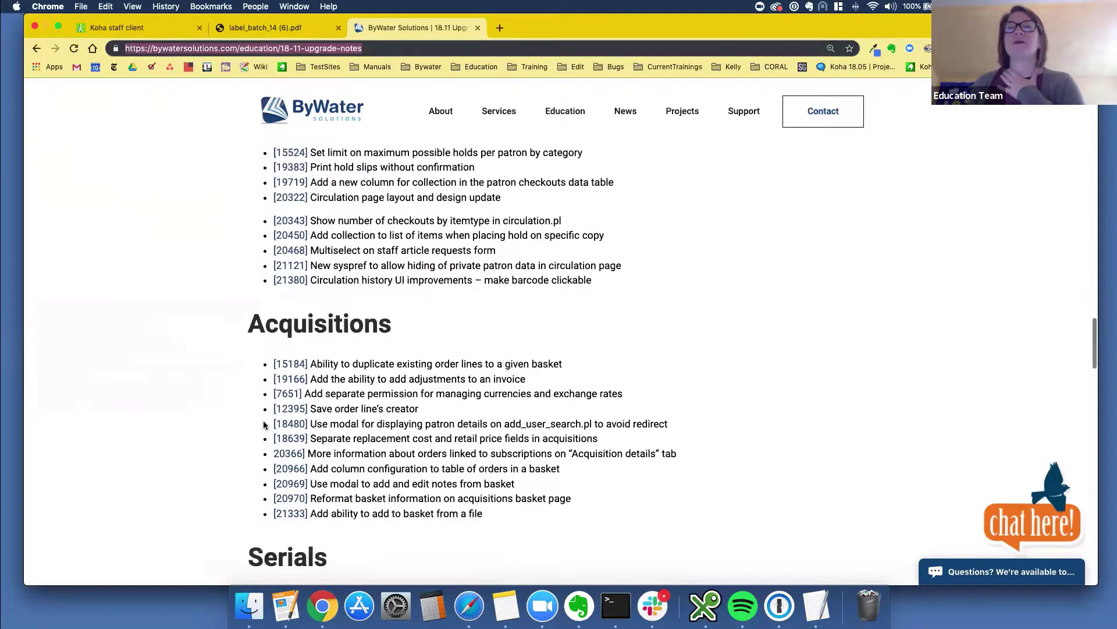
scroll(265, 425, "down", 20)
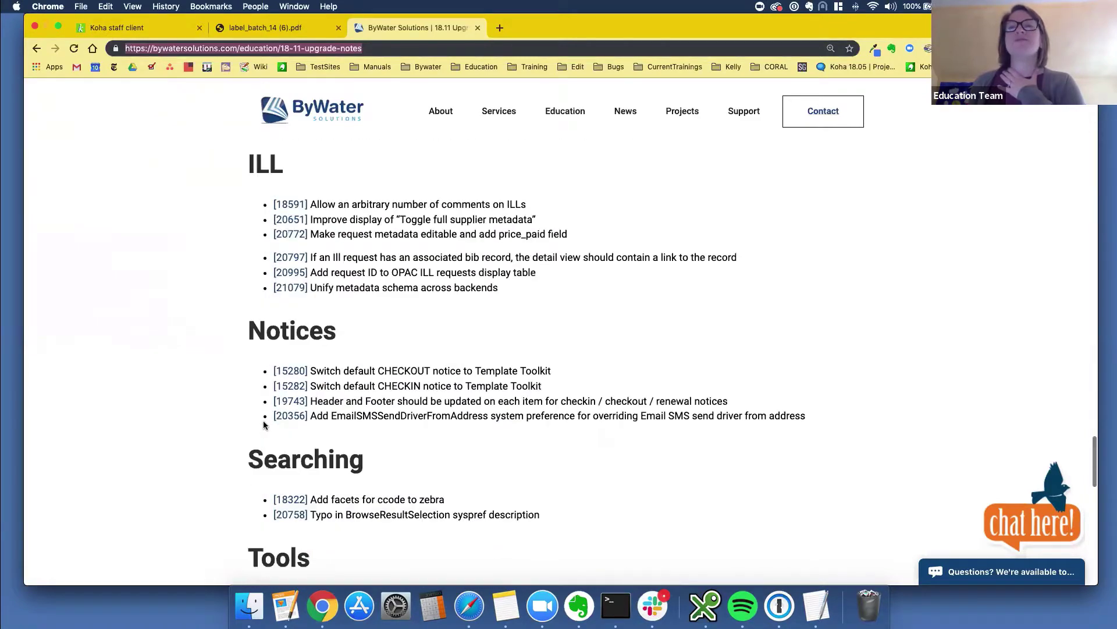
scroll(265, 425, "up", 20)
scroll(263, 425, "up", 20)
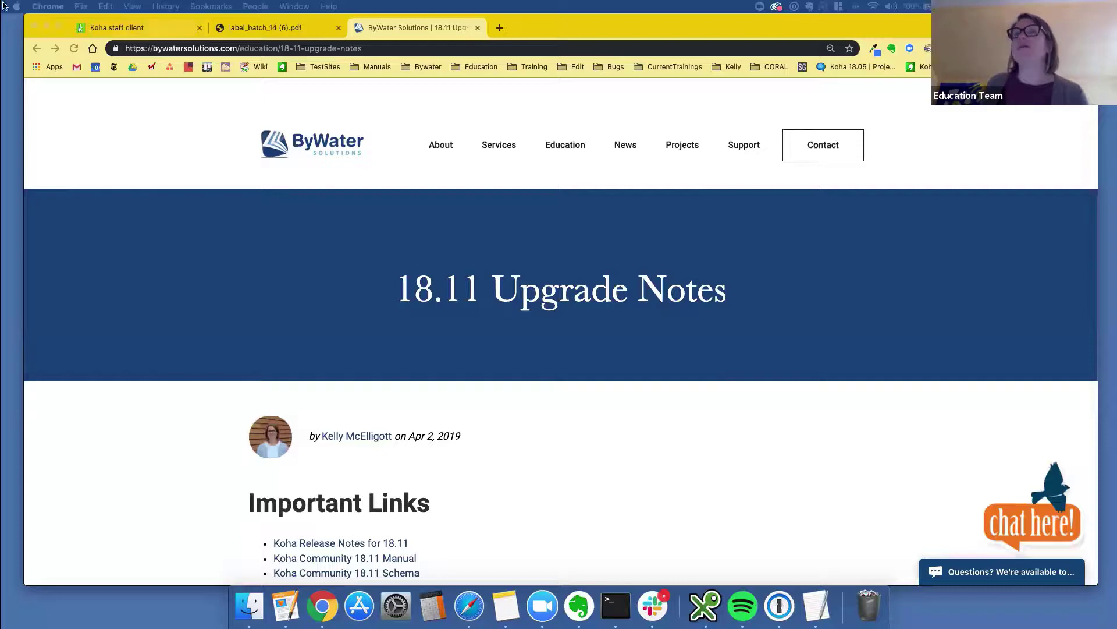
Step: Open the Acquisitions module in the Koha staff client and list all vendors with an unrestricted vendor search
left_click(147, 27)
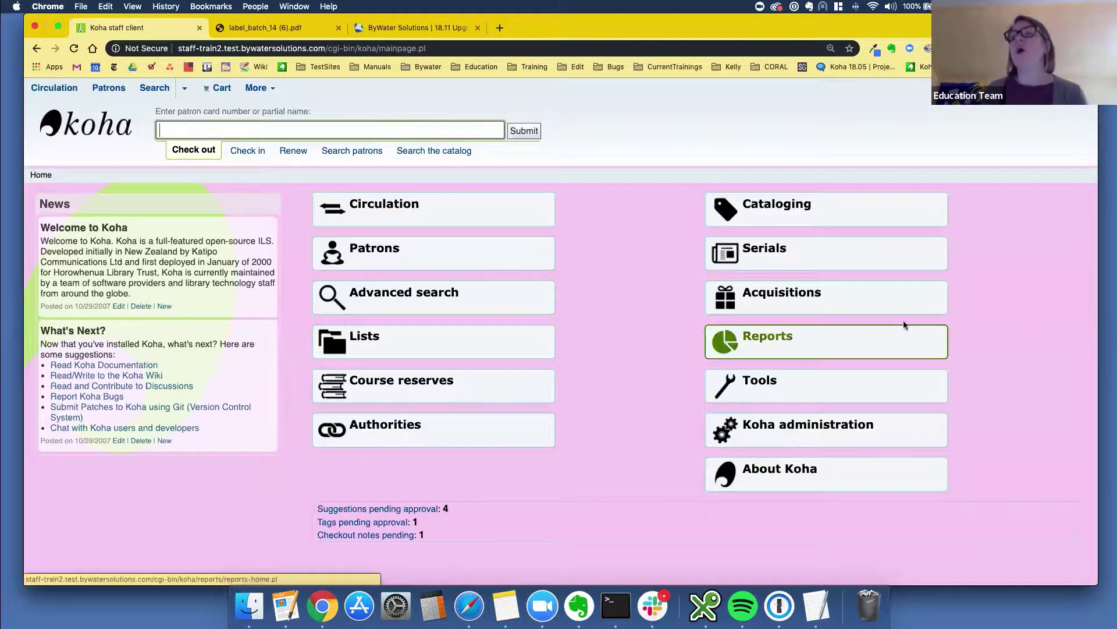
left_click(817, 300)
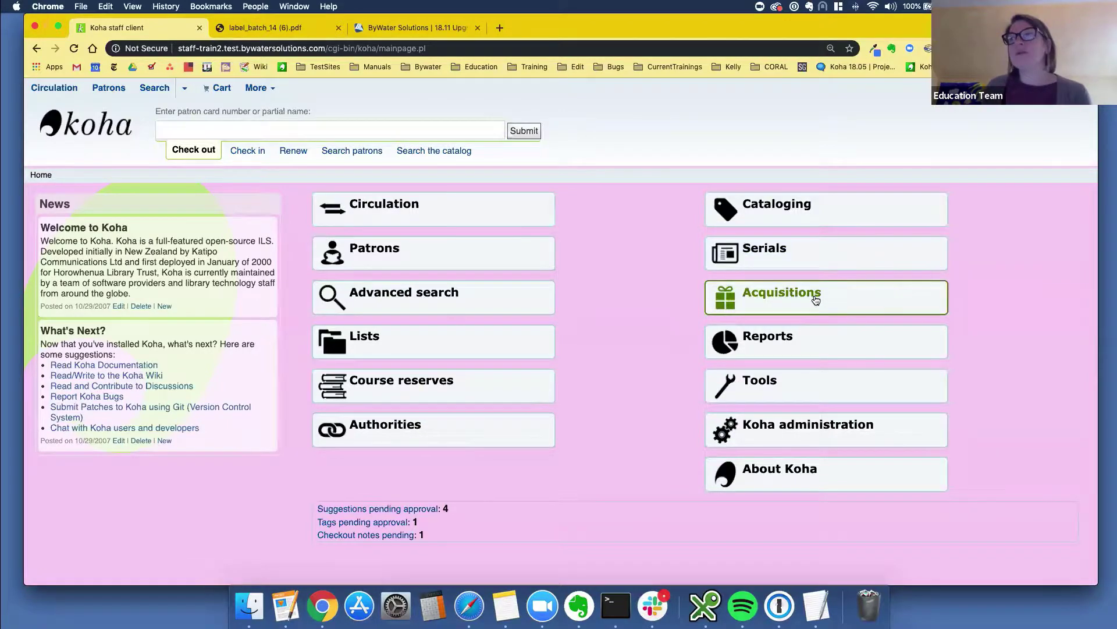
left_click(775, 301)
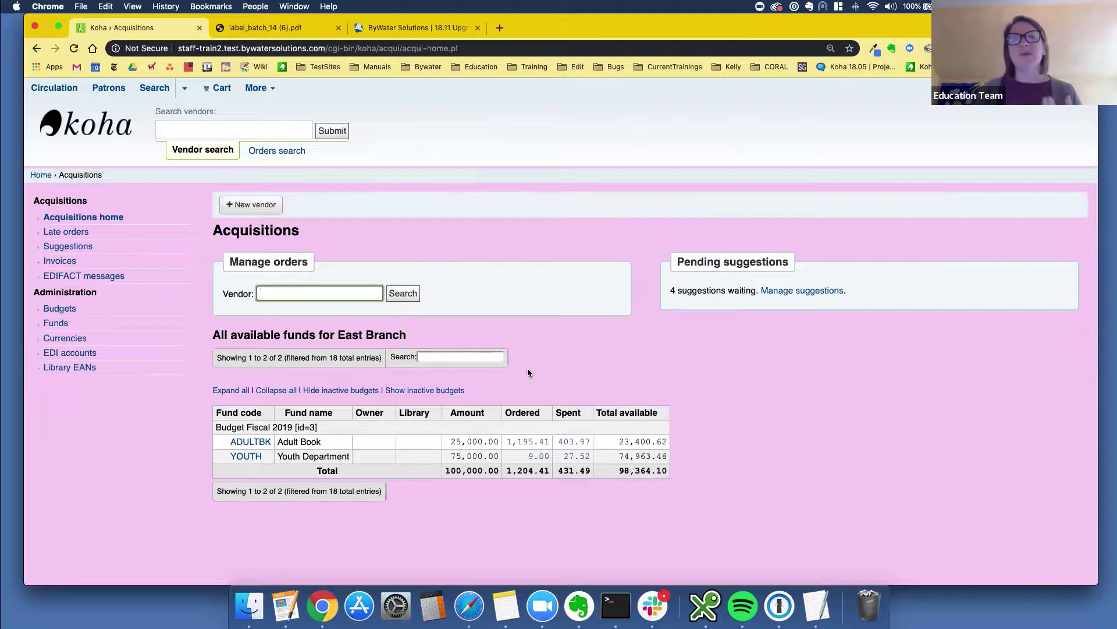
scroll(227, 344, "down", 1)
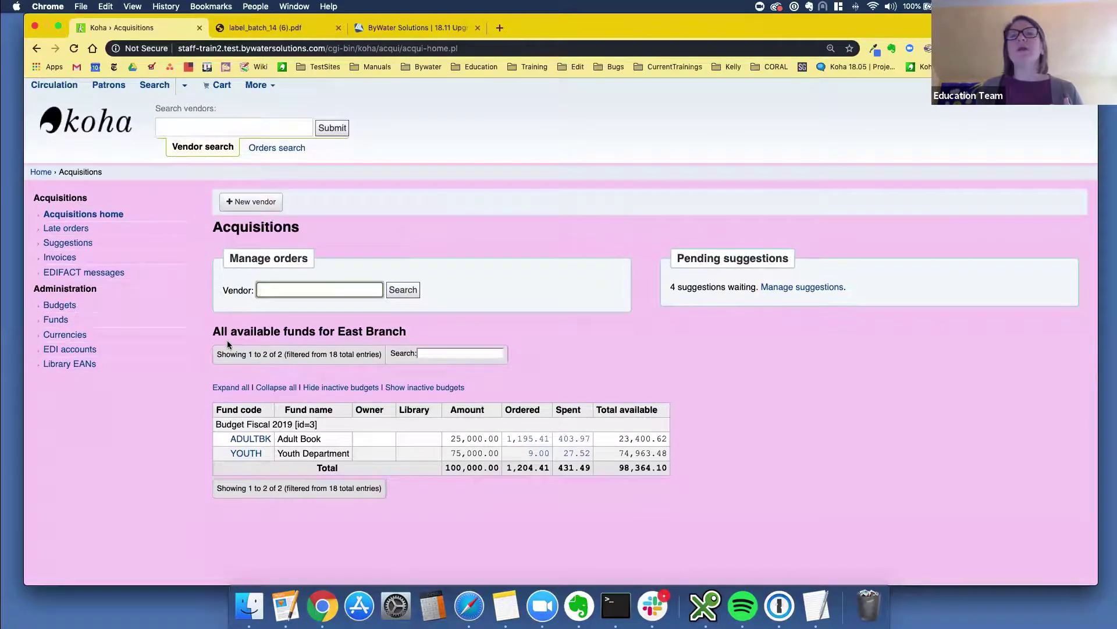
scroll(227, 344, "up", 1)
left_click(408, 294)
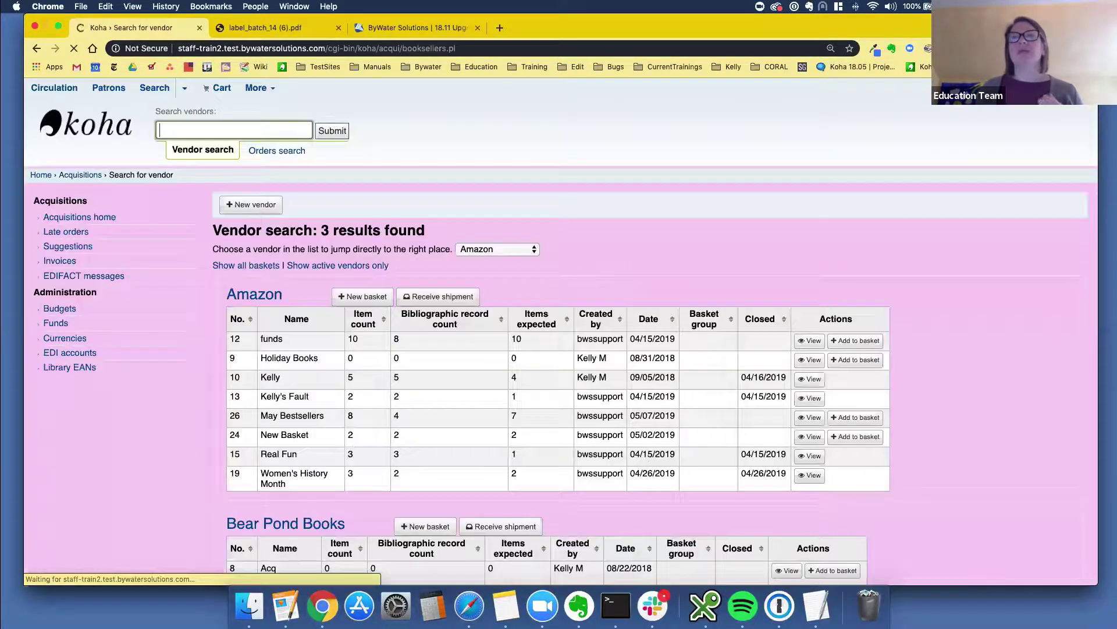
Step: Create a basket named "Spring Fever" for the vendor Bear Pond Books
scroll(177, 335, "down", 5)
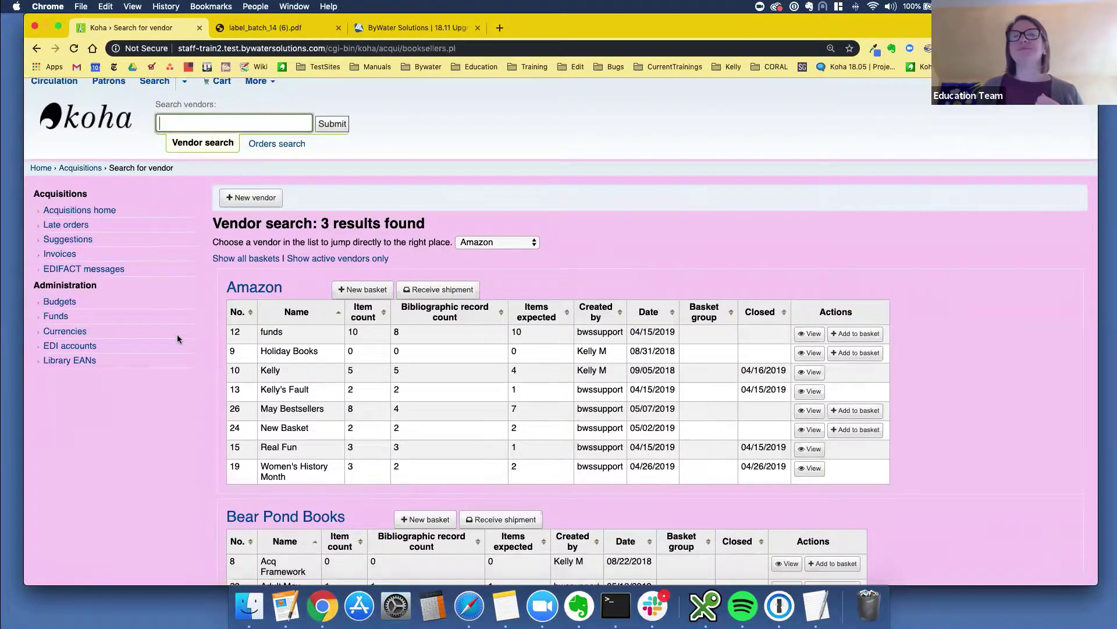
left_click(419, 366)
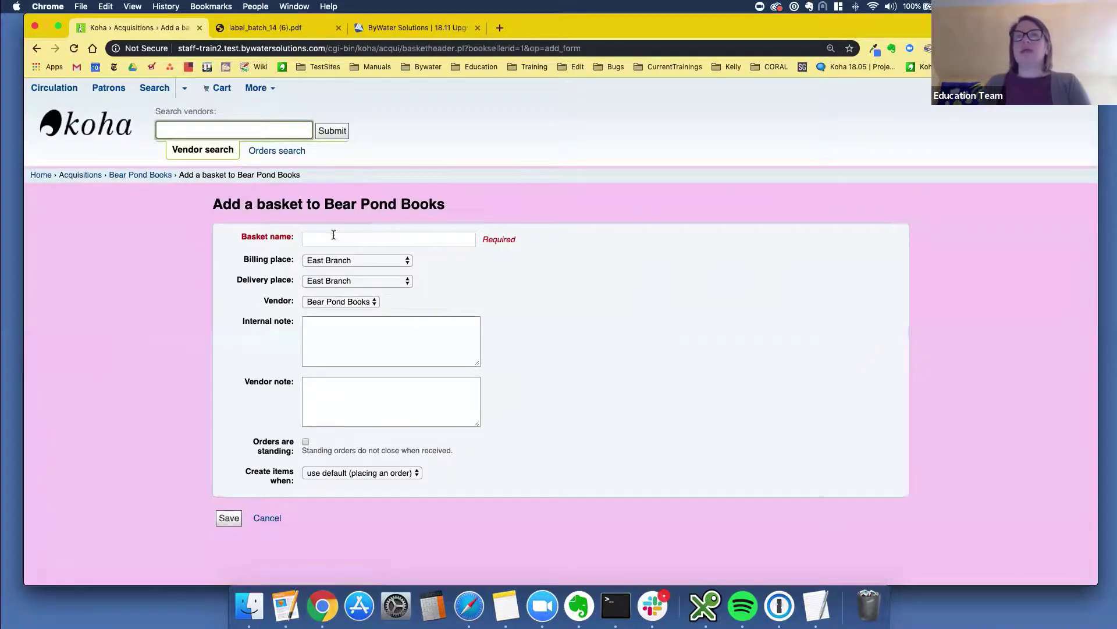
left_click(334, 238)
type("Spring Fever")
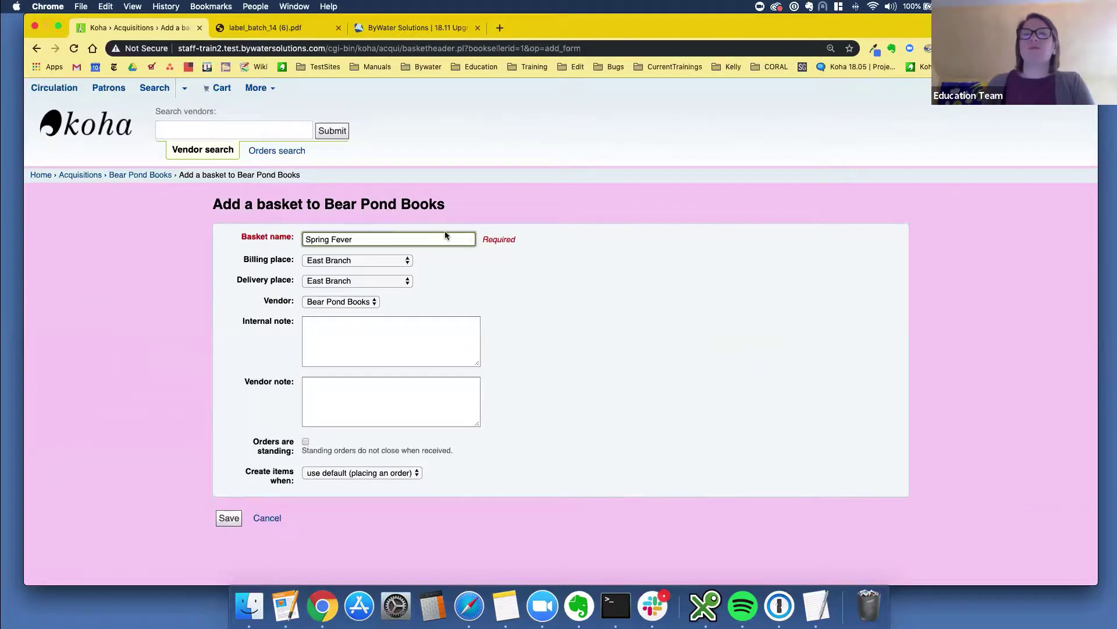
left_click(227, 518)
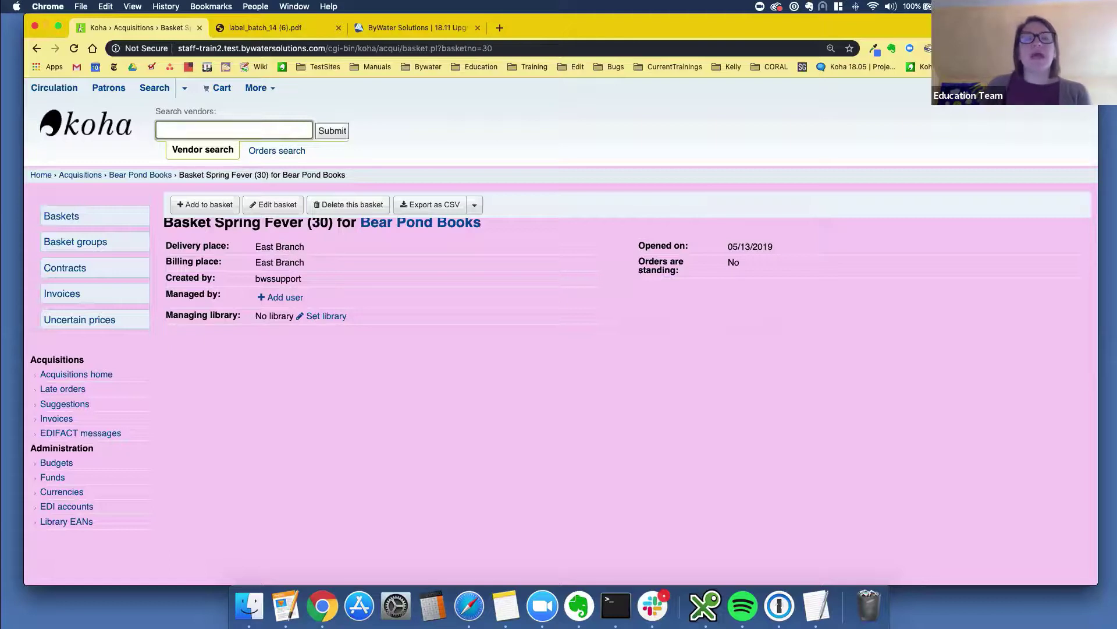
Step: Start an order in the Spring Fever basket from an existing record, searching for "cat" and choosing the 2004 Penguin title "Cat vs. cat"
left_click(201, 206)
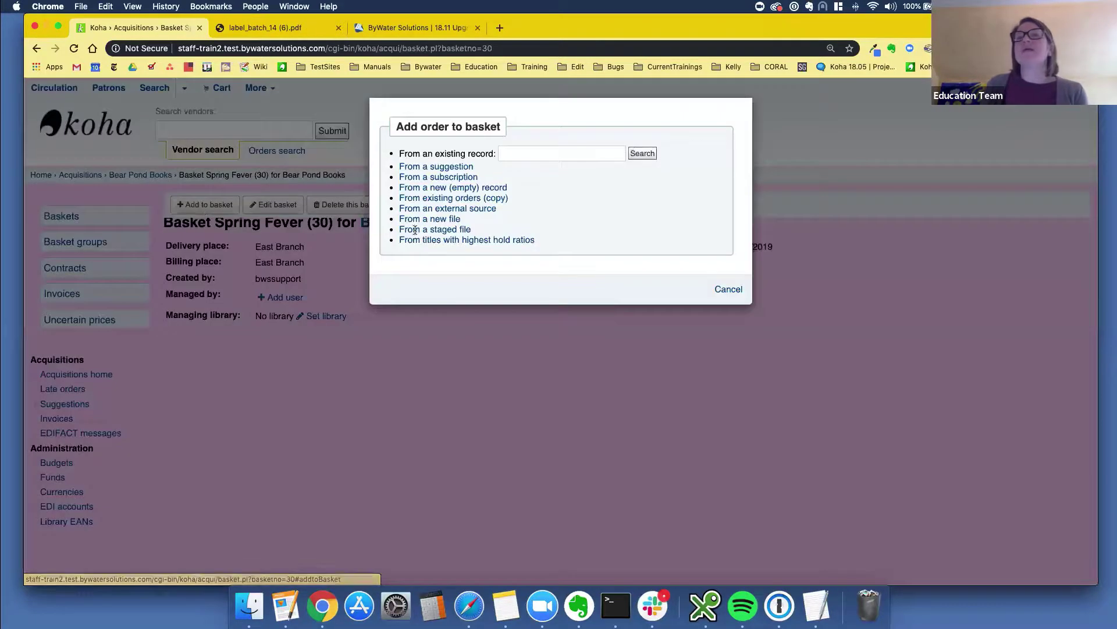
left_click(519, 155)
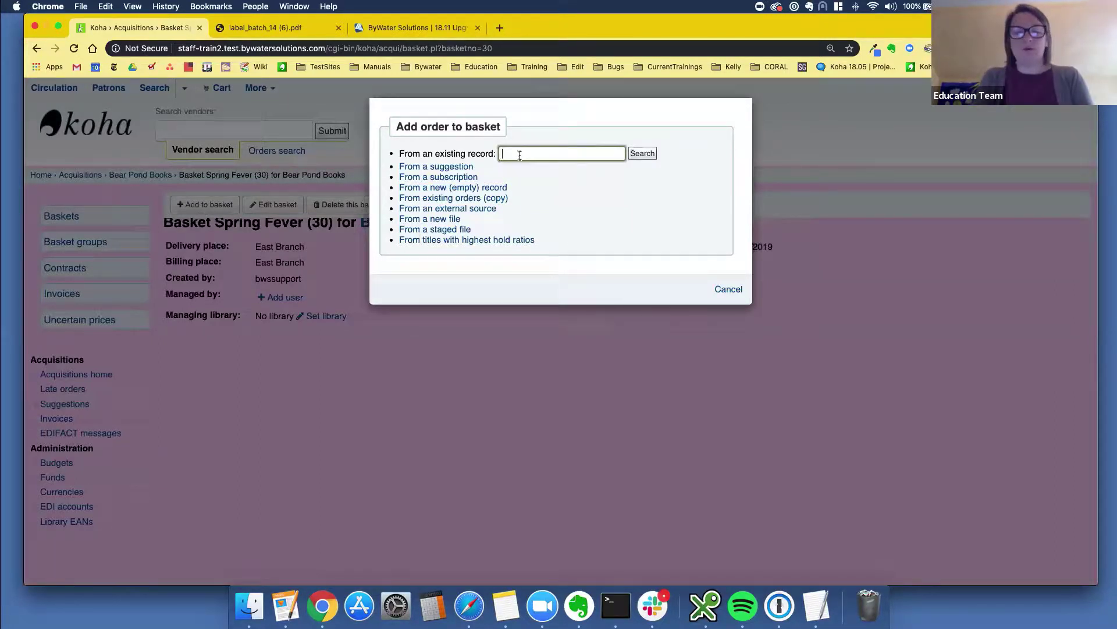
type("cat")
key("Return")
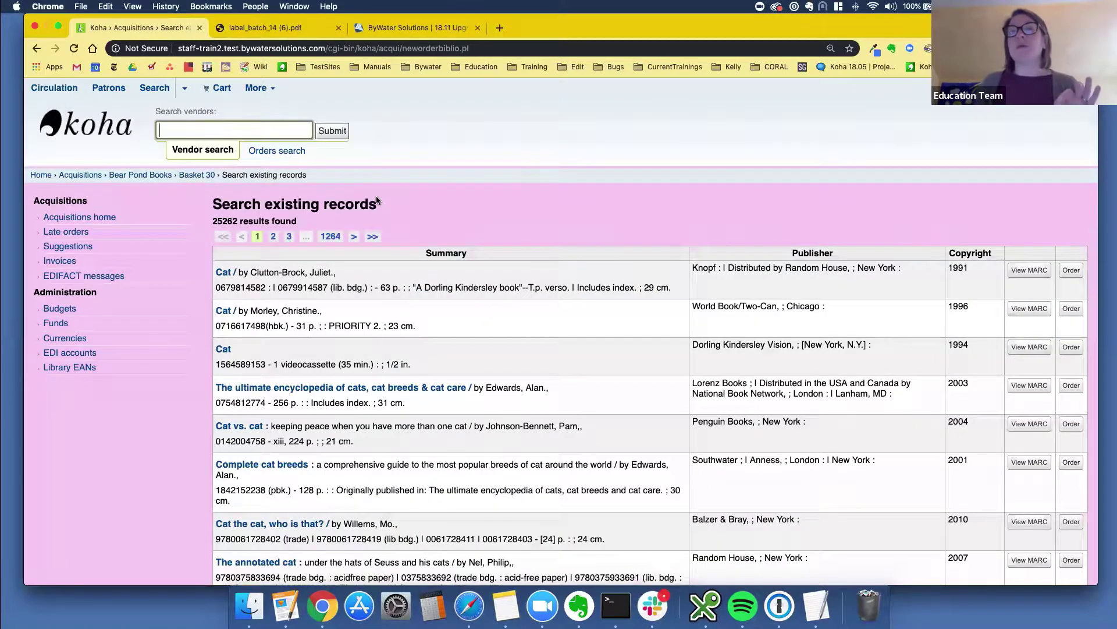
scroll(372, 207, "down", 5)
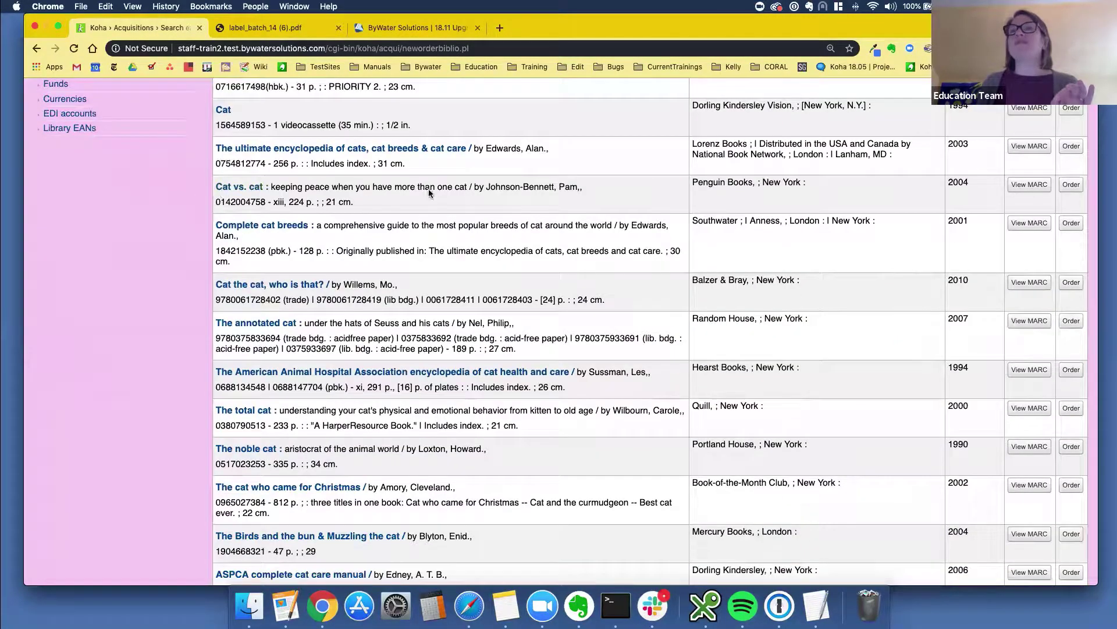
left_click(1063, 189)
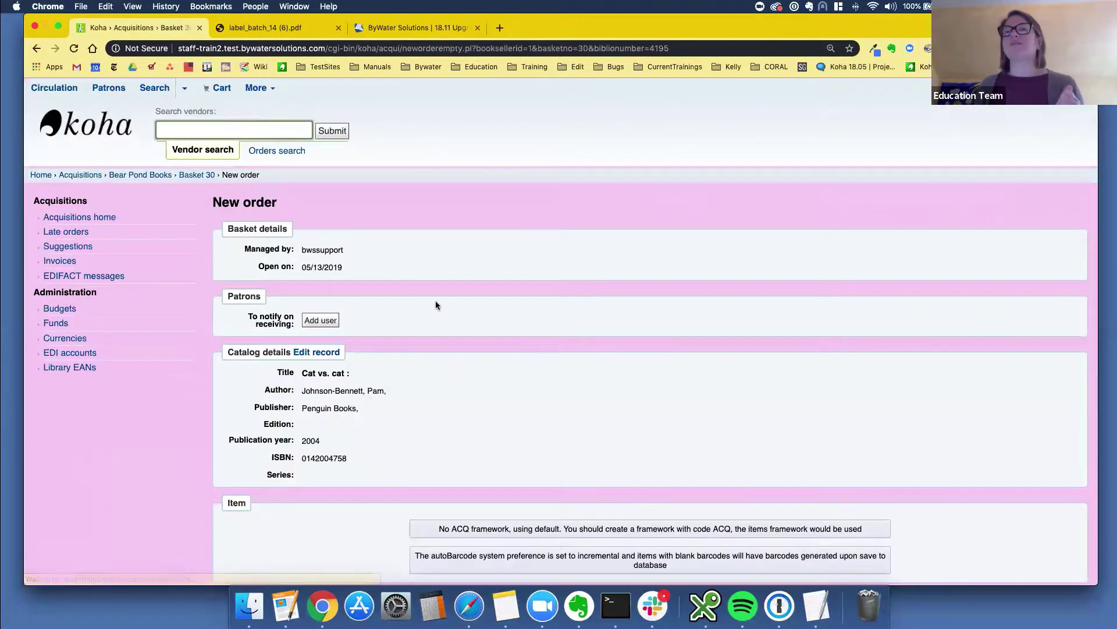
Step: Add one item to the "Cat vs. cat" order, keeping East Branch as its permanent and current location
scroll(436, 300, "down", 3)
scroll(435, 301, "down", 3)
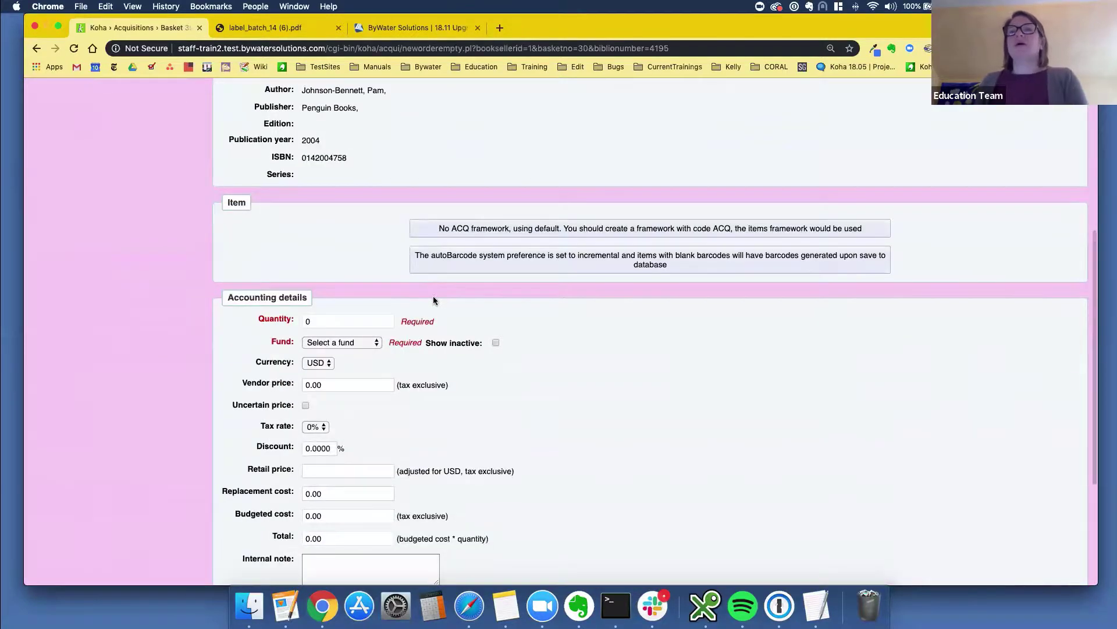
scroll(433, 300, "down", 10)
scroll(435, 303, "up", 3)
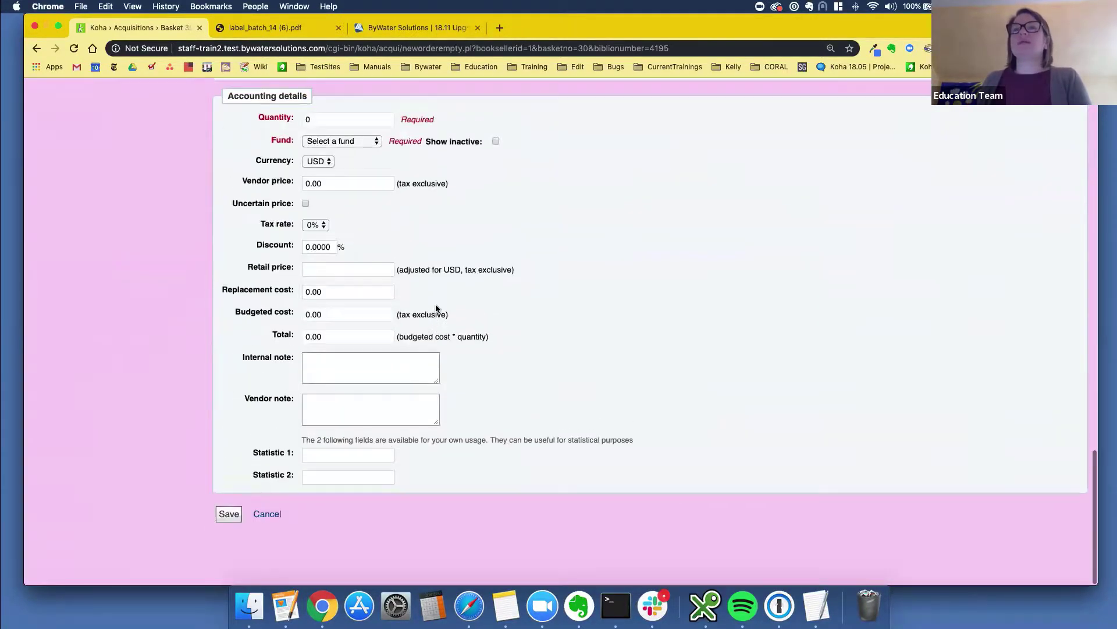
scroll(436, 307, "up", 5)
scroll(438, 303, "down", 4)
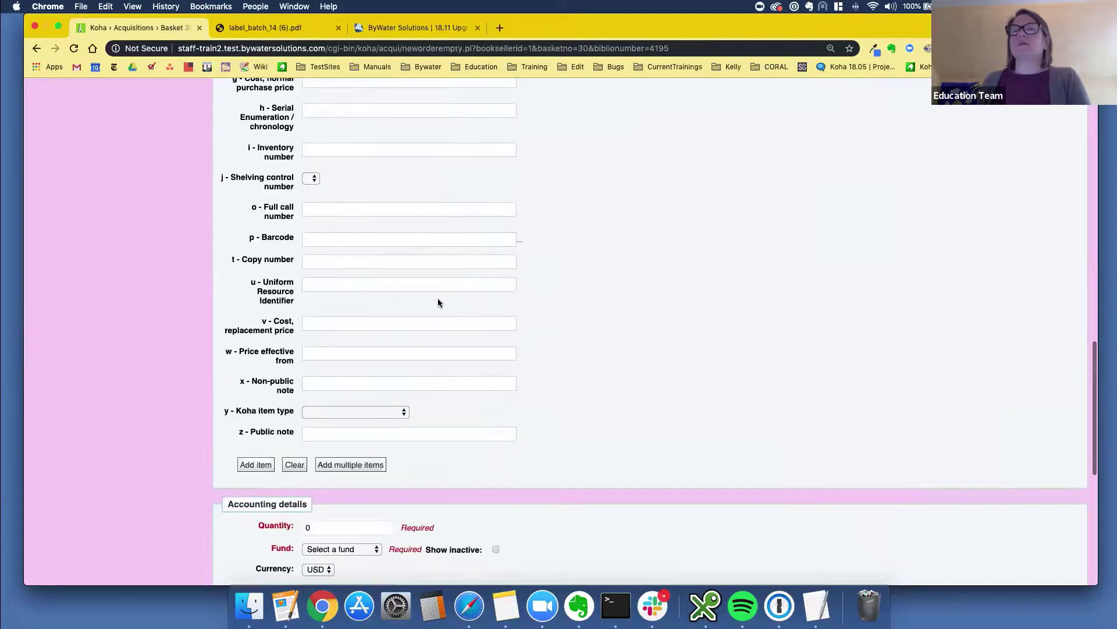
scroll(437, 302, "up", 8)
scroll(438, 303, "up", 1)
scroll(438, 299, "down", 9)
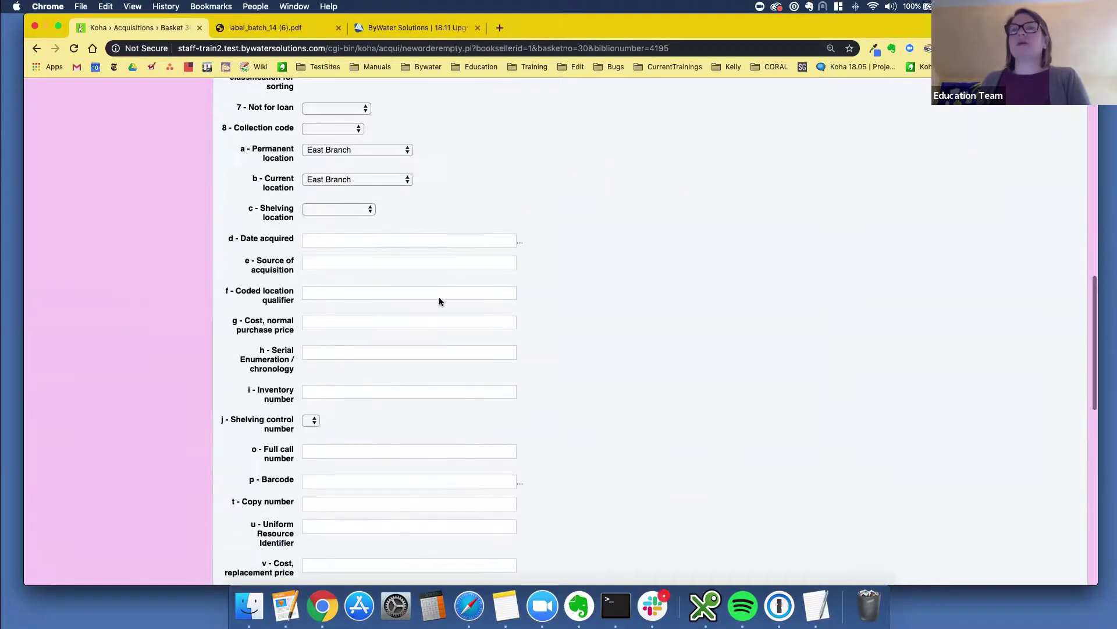
scroll(349, 372, "down", 3)
scroll(259, 408, "down", 6)
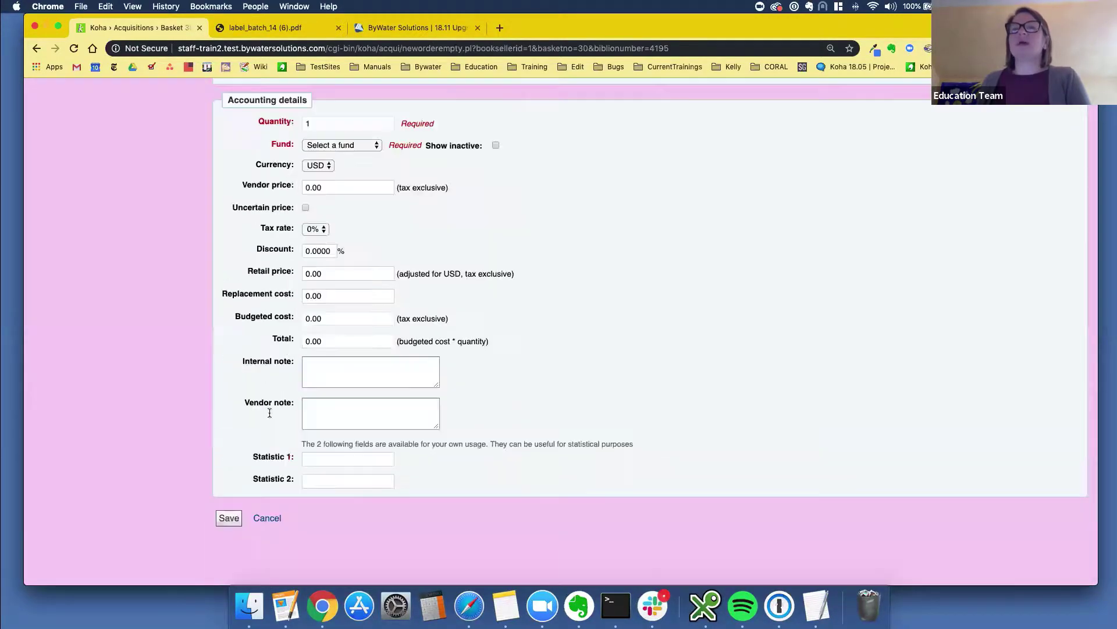
Step: Set the order's fund to Youth Department and its vendor price to 15.00
left_click(323, 146)
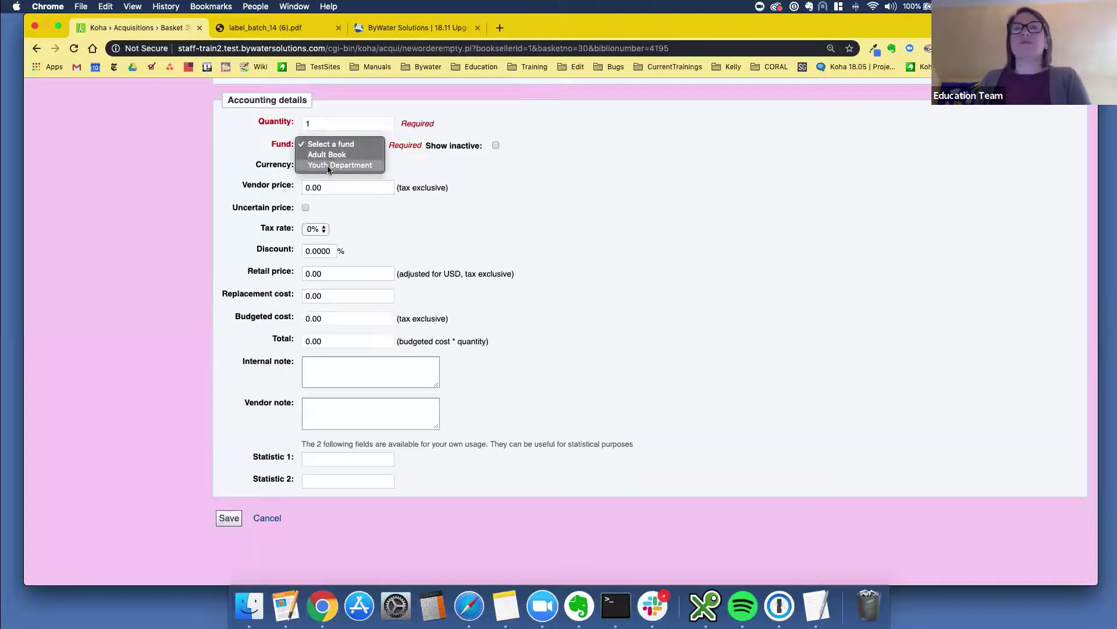
left_click(328, 165)
scroll(328, 166, "up", 5)
scroll(334, 215, "down", 4)
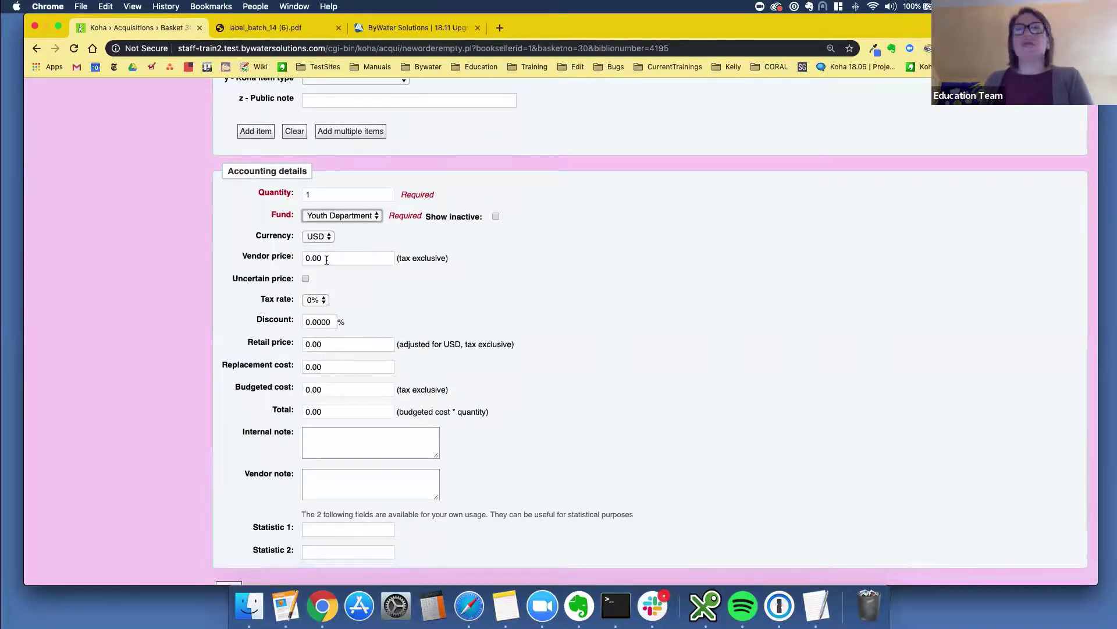
double_click(326, 260)
type("15.00")
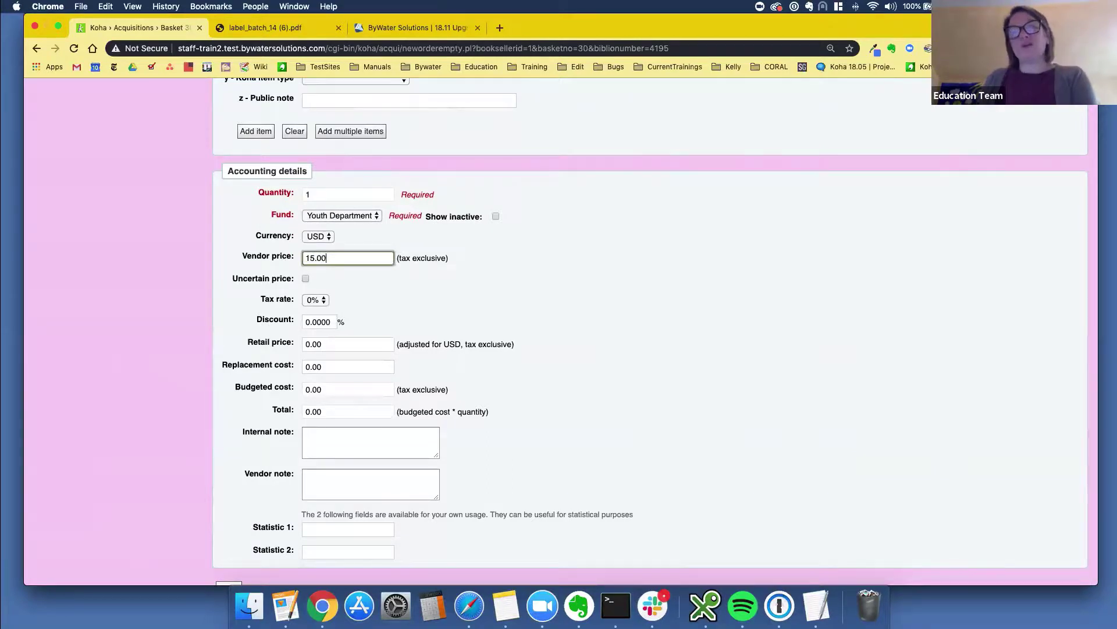
Step: Save the "Cat vs. cat" order with its retail price at 15.00 to the Spring Fever basket
scroll(349, 262, "down", 3)
left_click(306, 274)
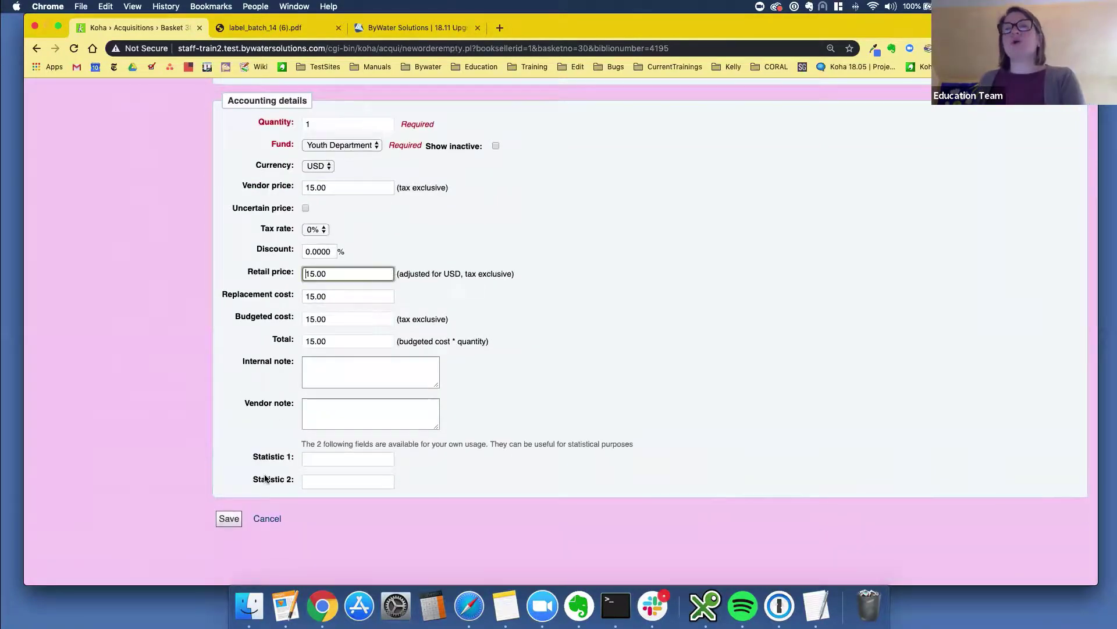
left_click(228, 524)
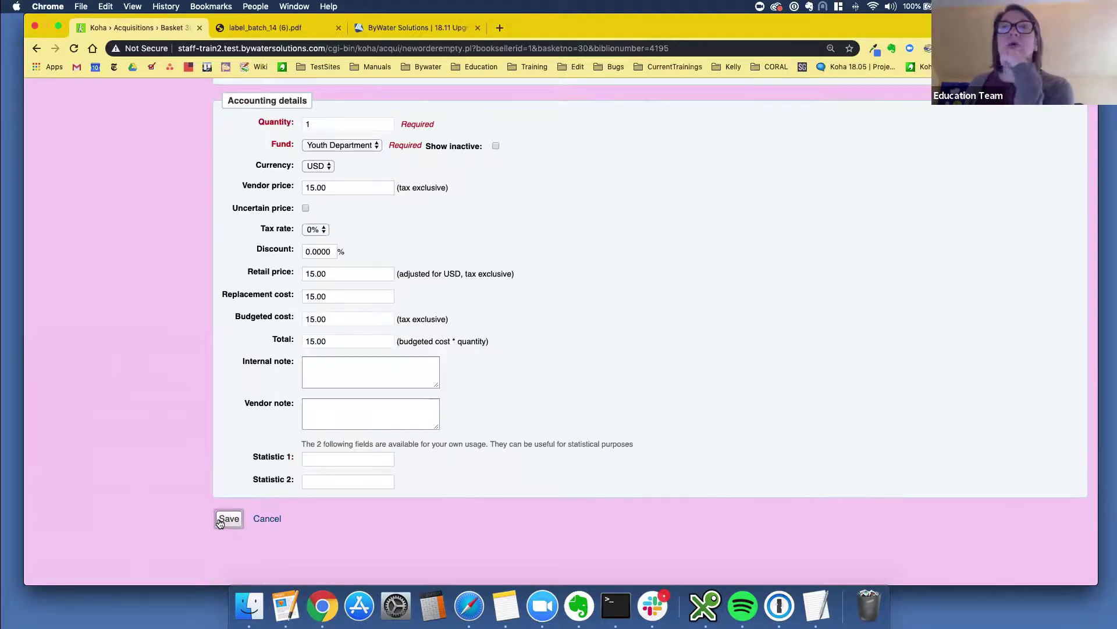
left_click(267, 518)
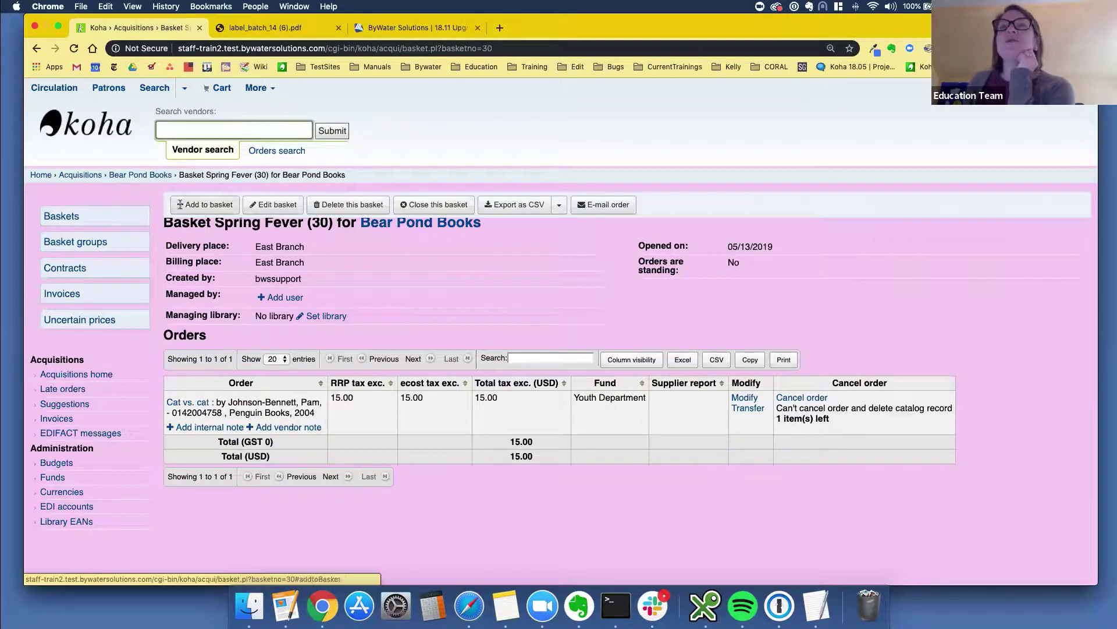
Step: Open the Koha staff home page in a separate browser tab and go to Koha administration
right_click(257, 89)
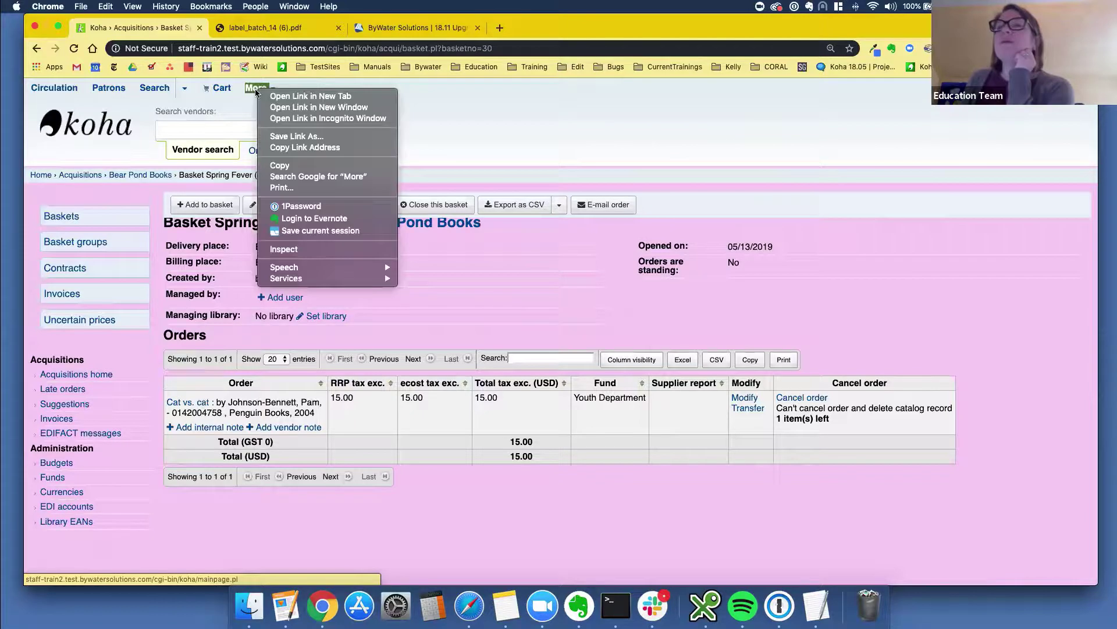
left_click(292, 96)
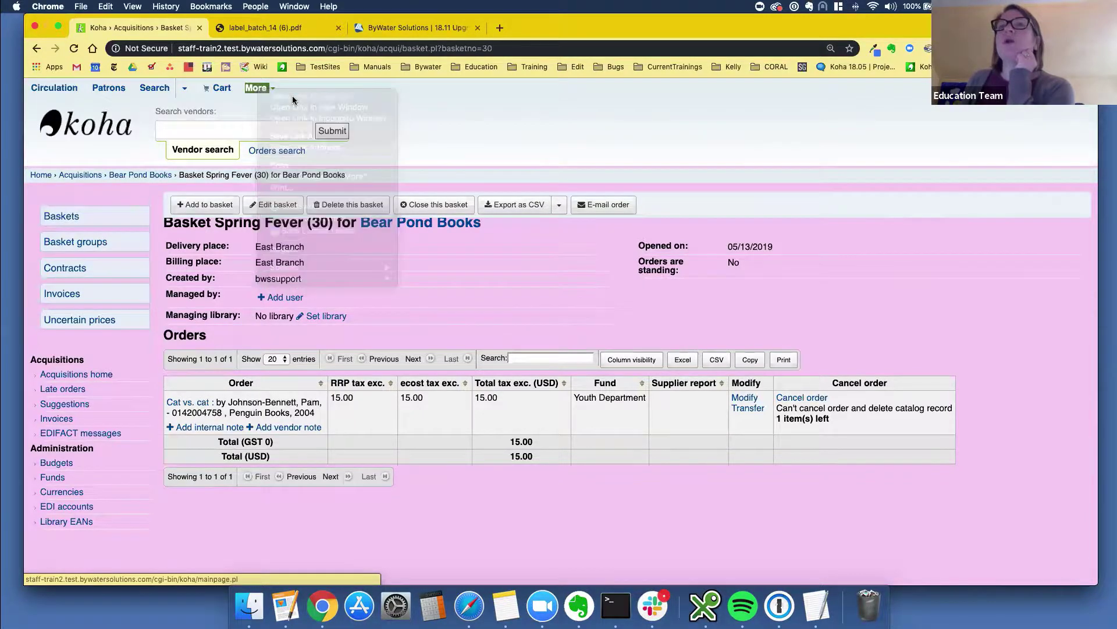
left_click(277, 28)
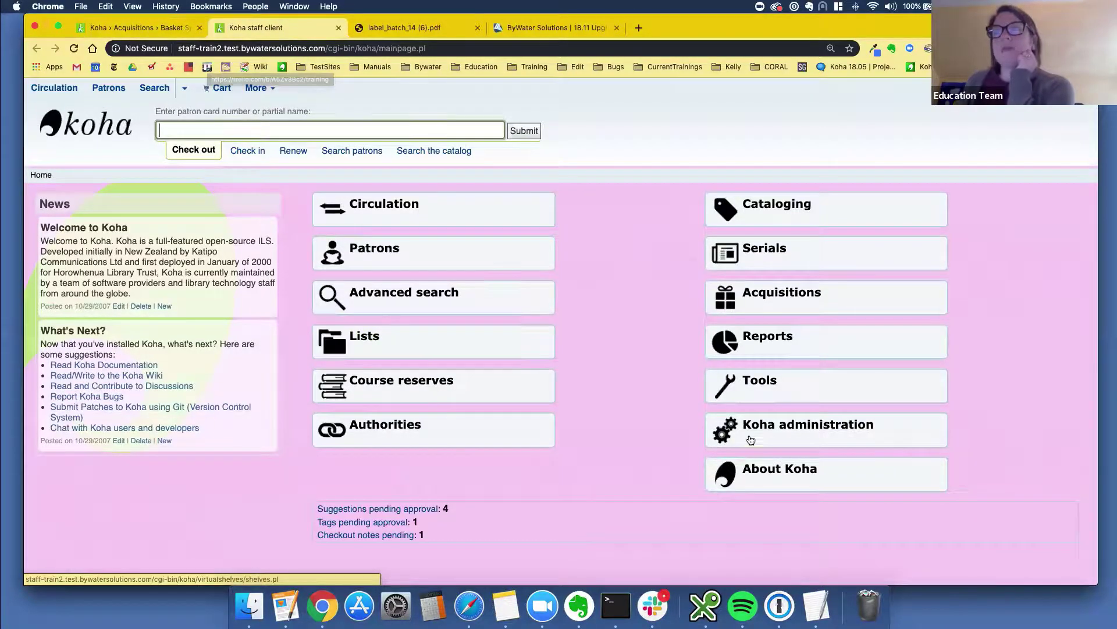
left_click(703, 424)
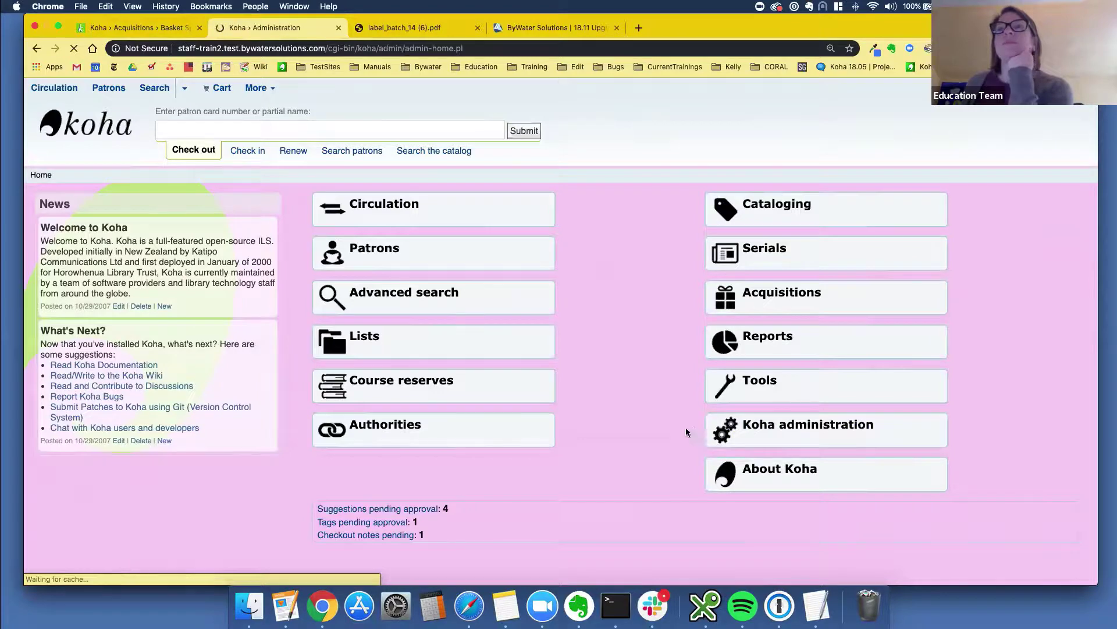
Step: Open the column configuration from the additional parameters in Koha administration
scroll(460, 428, "down", 2)
scroll(472, 430, "down", 2)
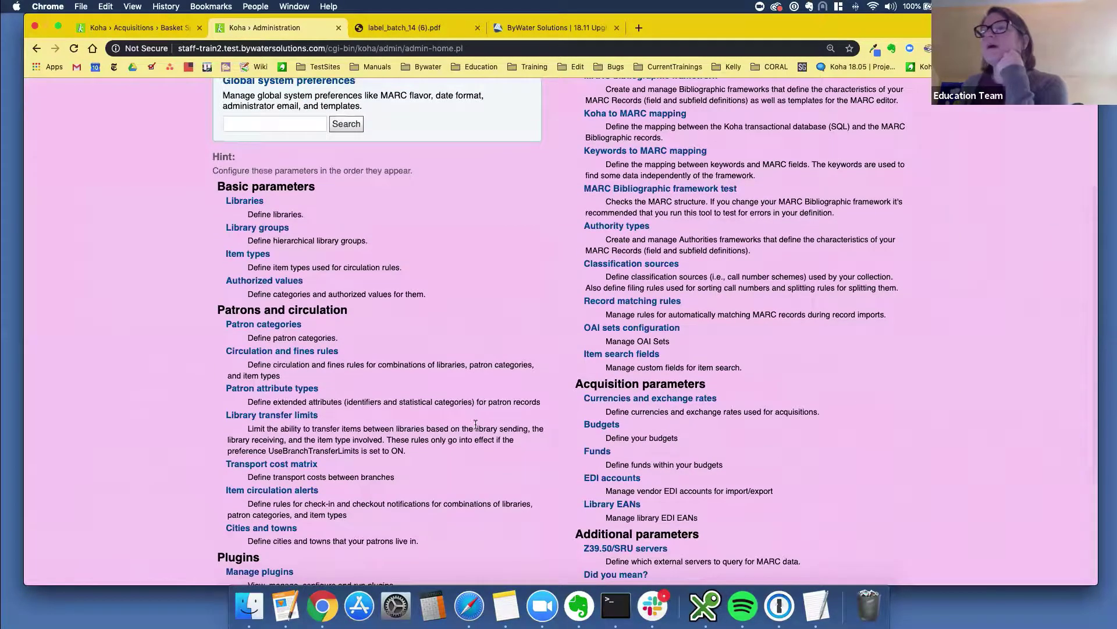
scroll(477, 422, "down", 2)
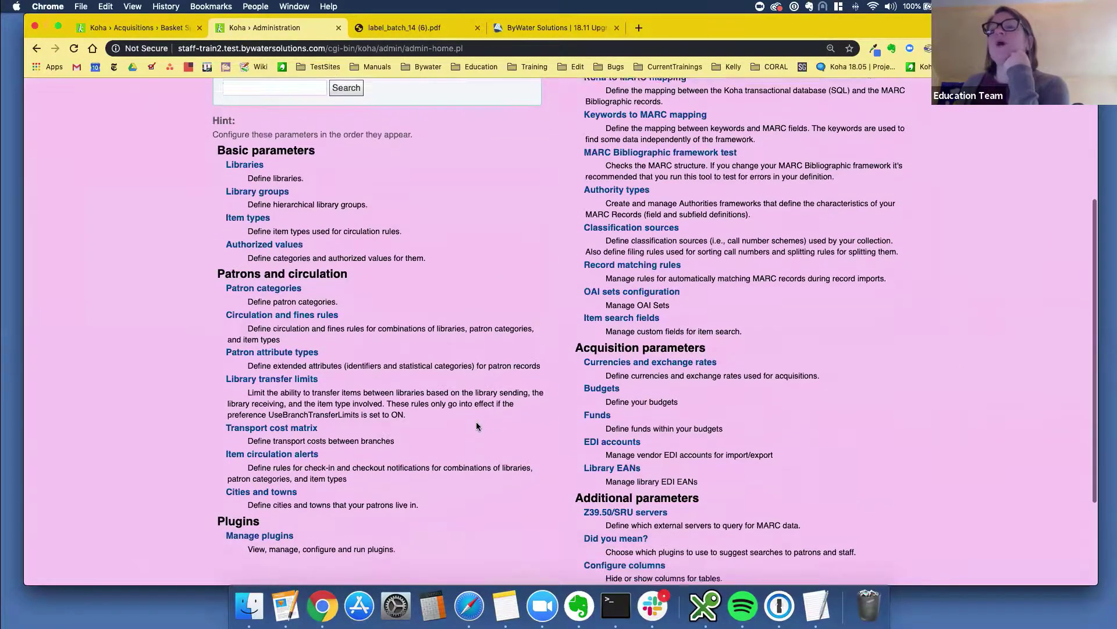
scroll(476, 426, "down", 3)
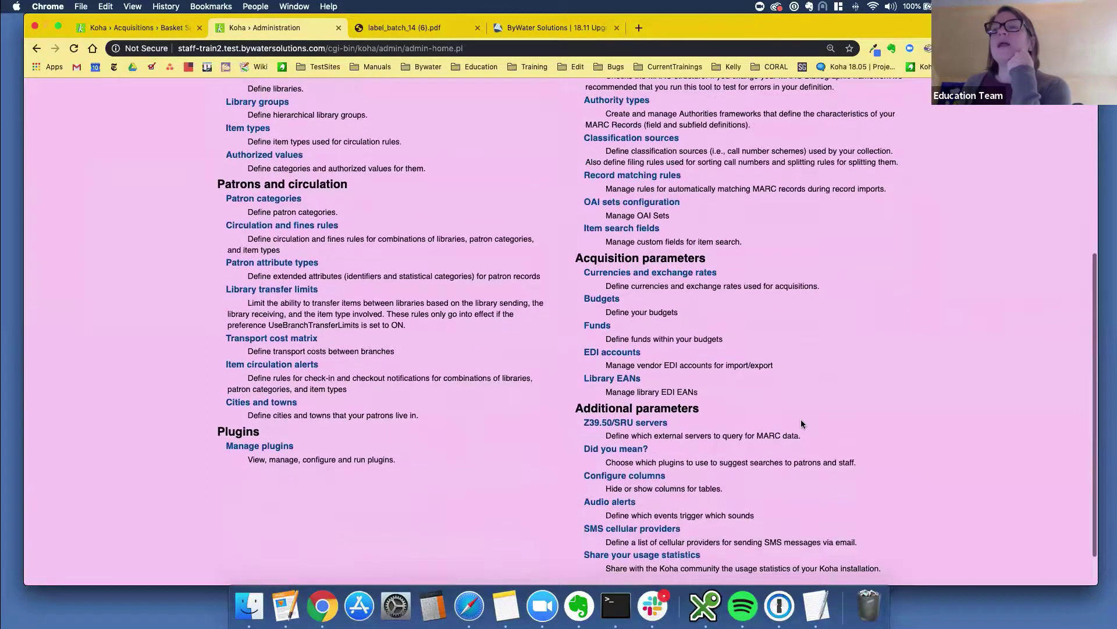
left_click_drag(575, 408, 710, 413)
scroll(710, 414, "down", 2)
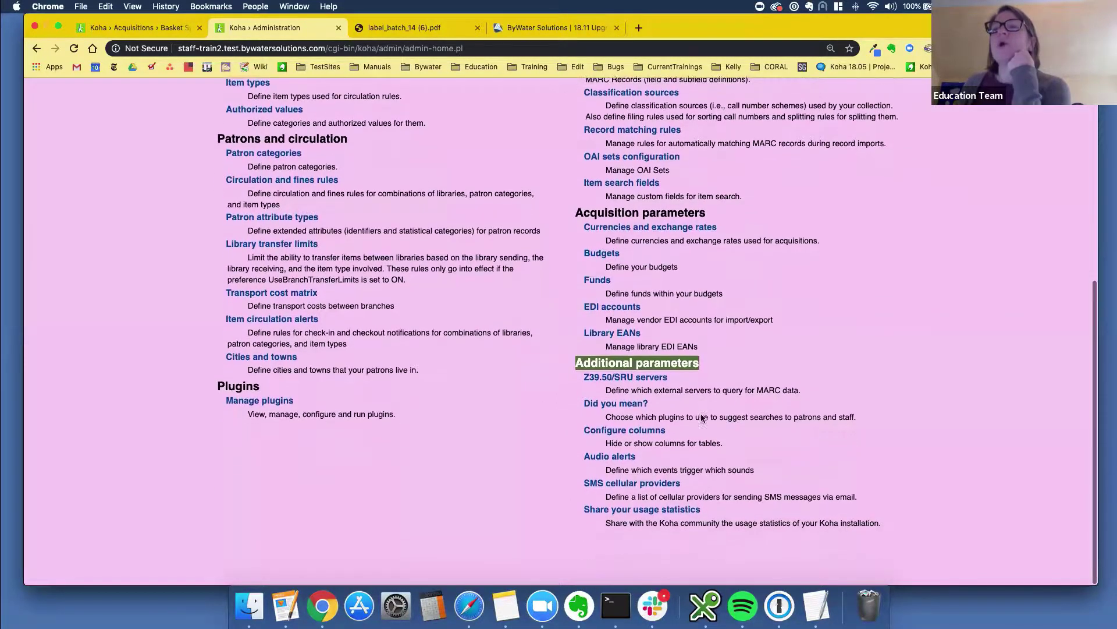
left_click(618, 431)
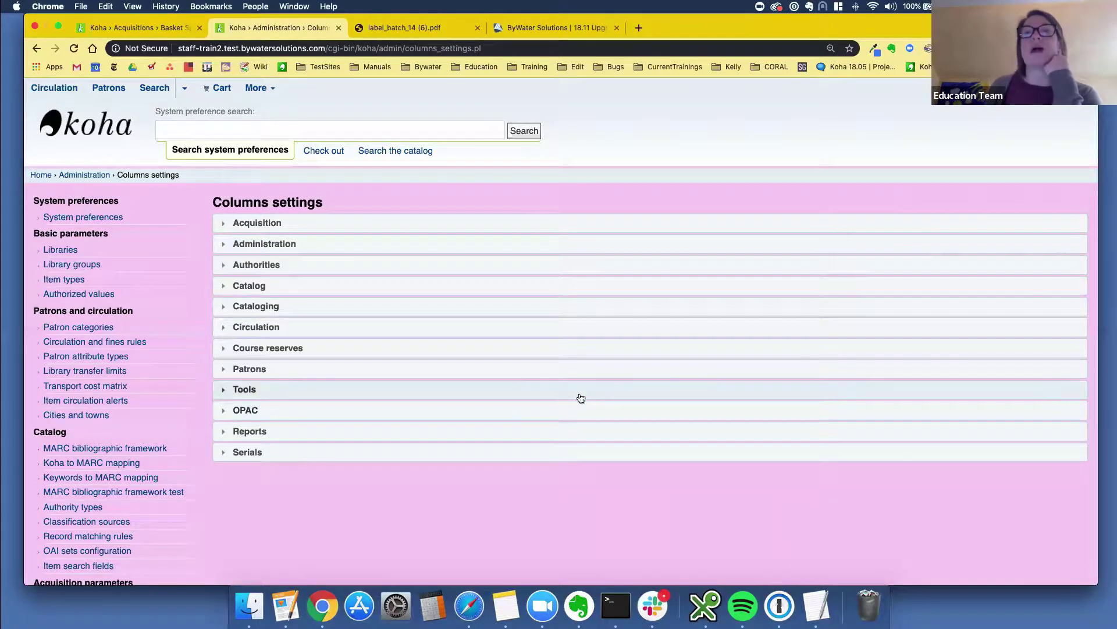
Step: Unhide basket_number, replacement_price, quantity and total_tax_included by default in the acquisition basket's orders table and save the column settings
left_click(346, 227)
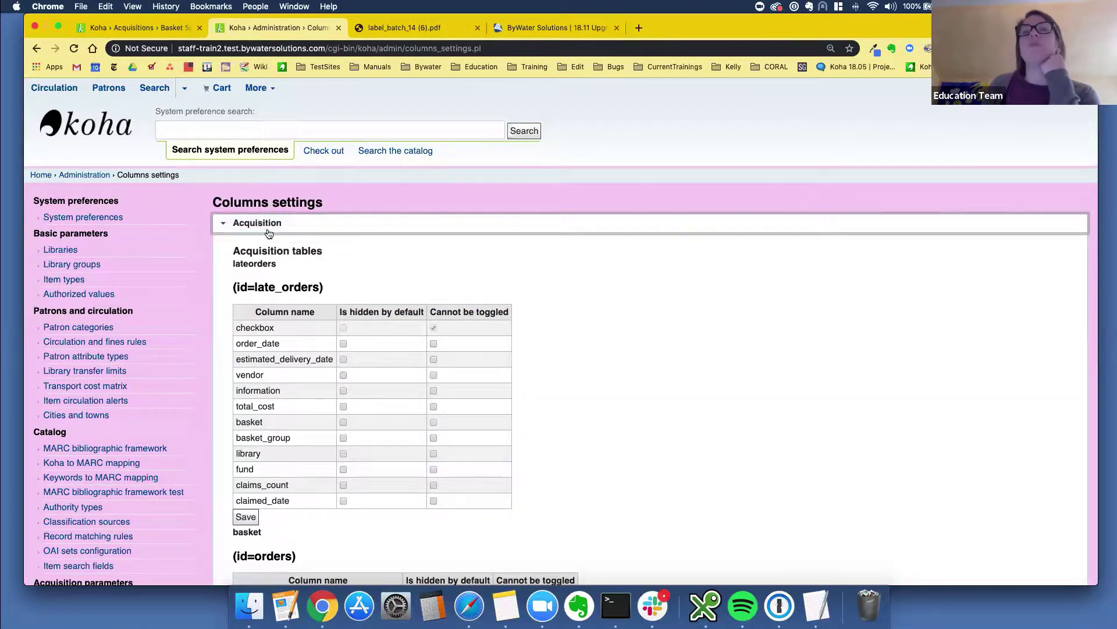
scroll(346, 301, "down", 5)
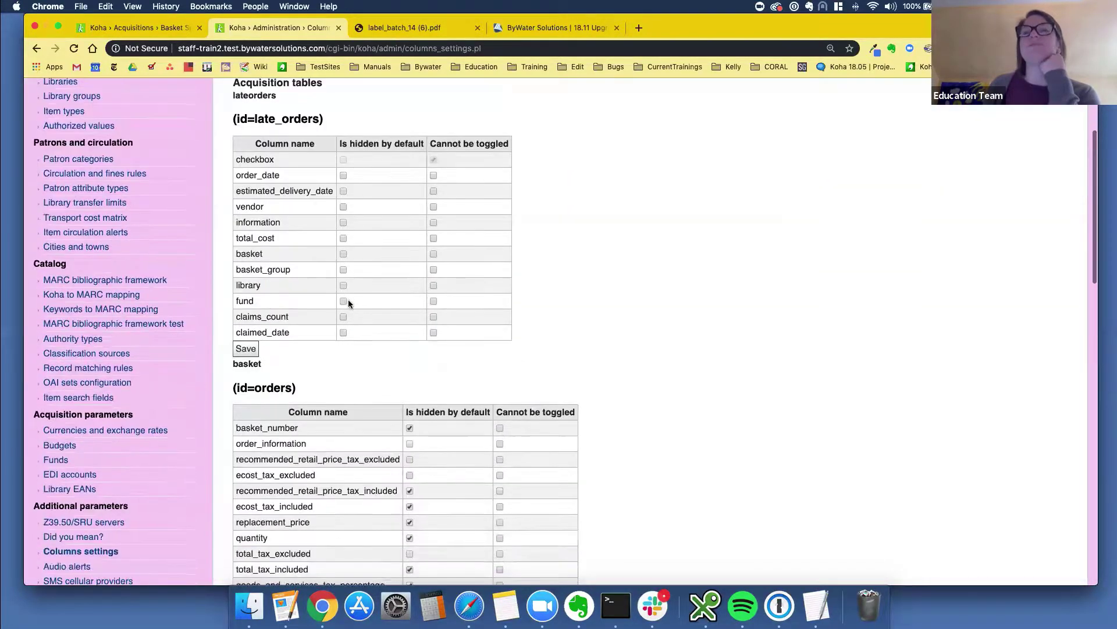
scroll(384, 349, "down", 2)
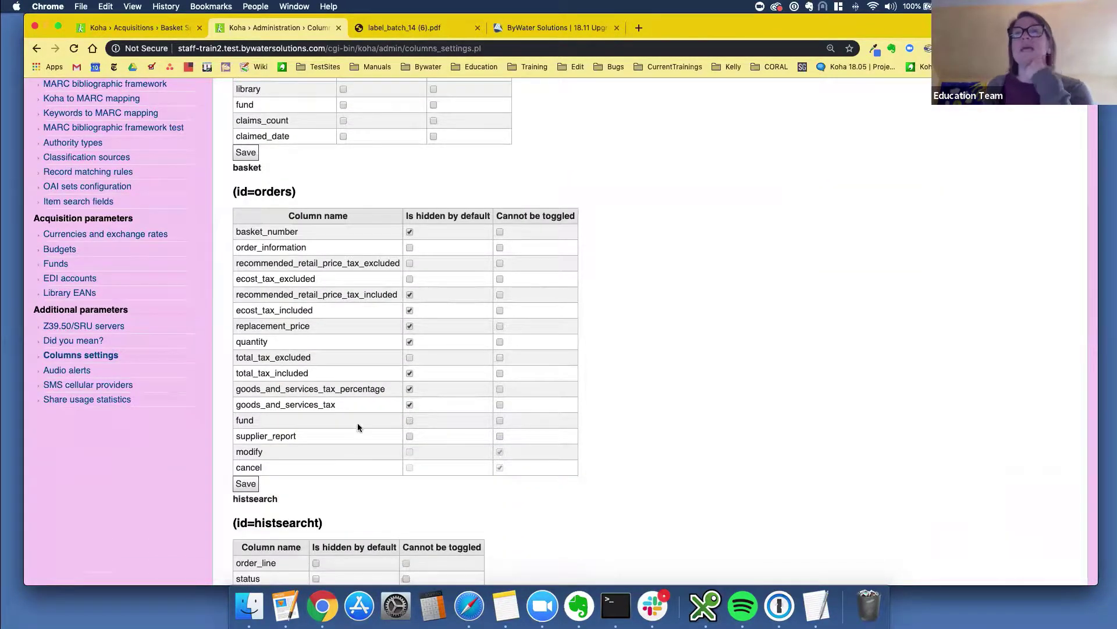
left_click(410, 232)
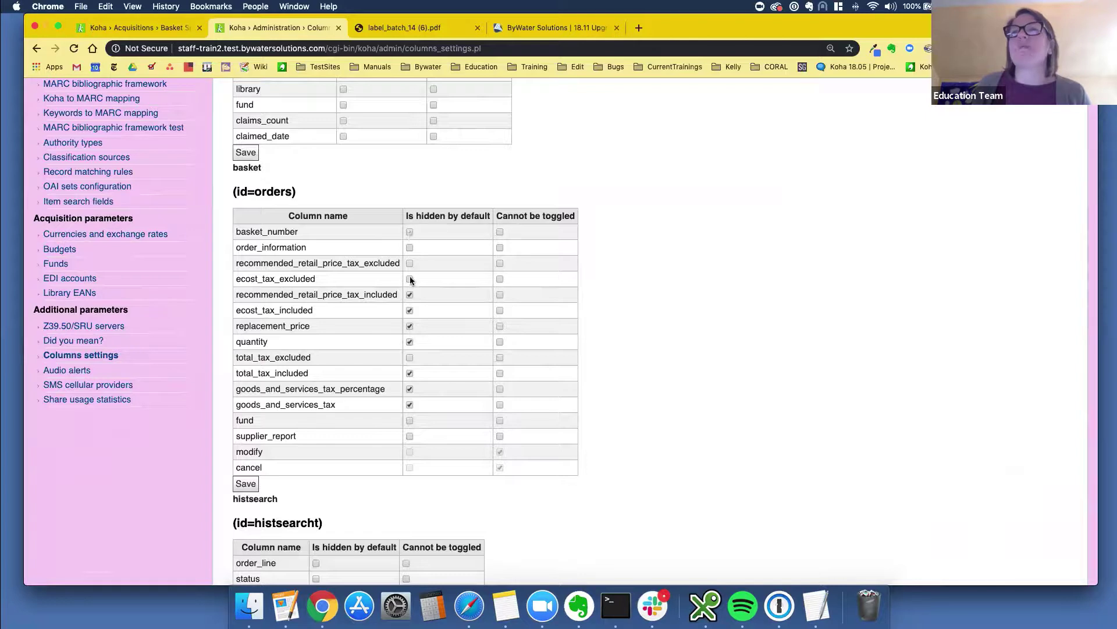
left_click(410, 326)
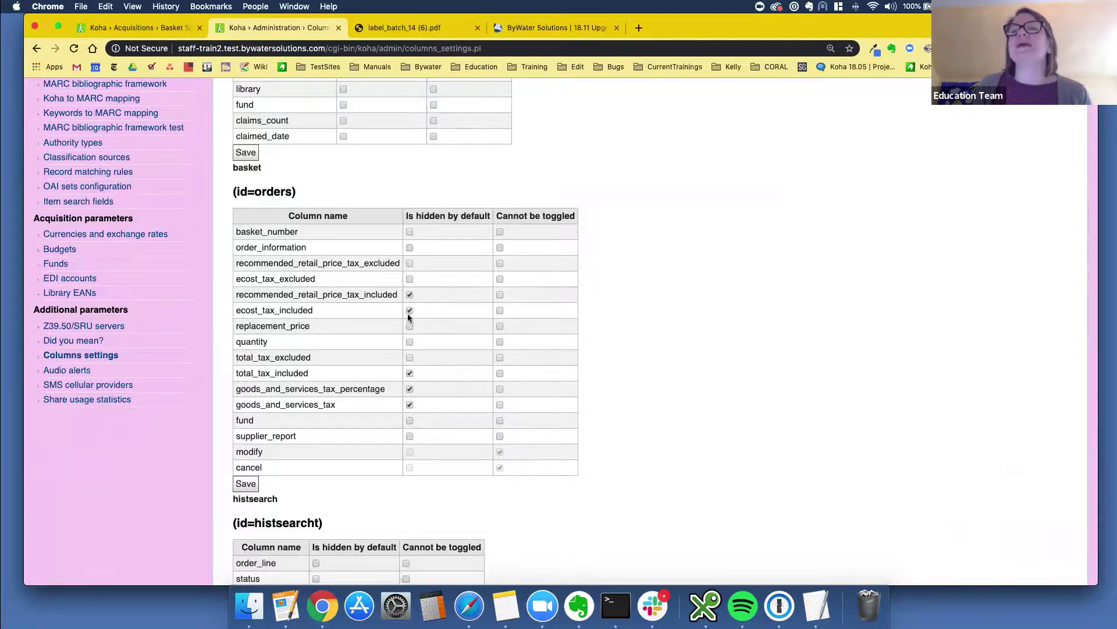
left_click(410, 373)
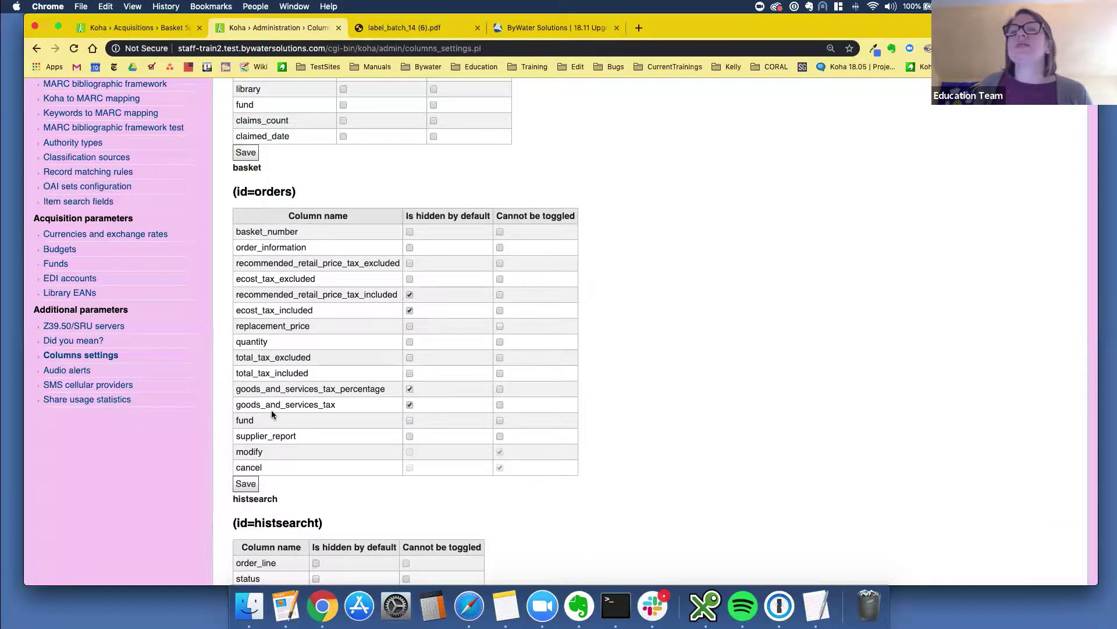
left_click(246, 484)
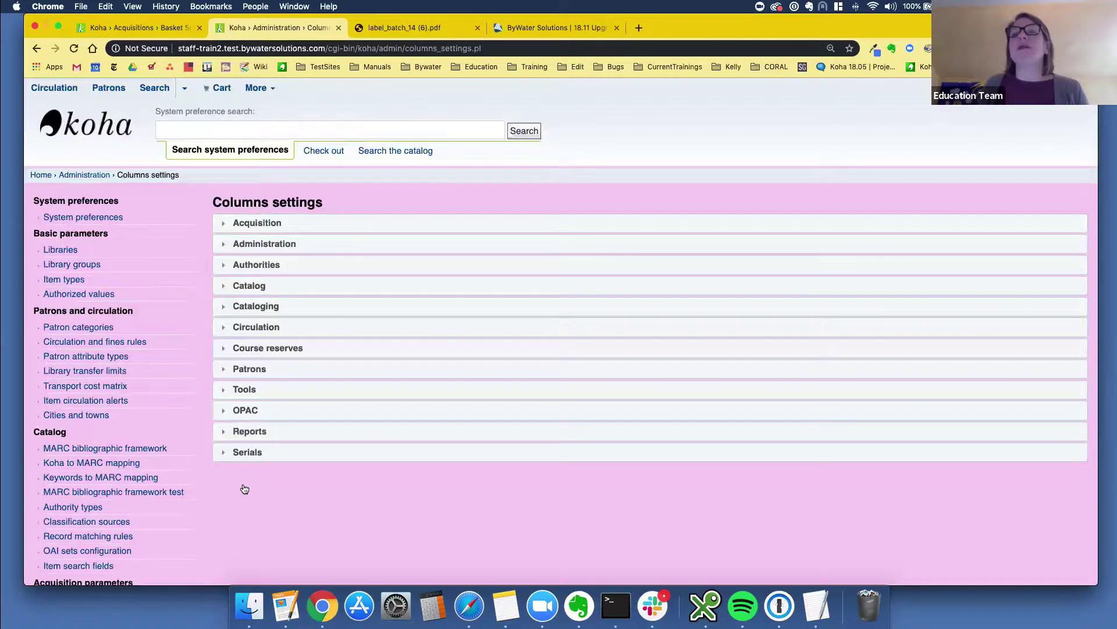
Step: Return to the Spring Fever basket, reload it and check the order number column for "Cat vs. cat"
left_click(135, 28)
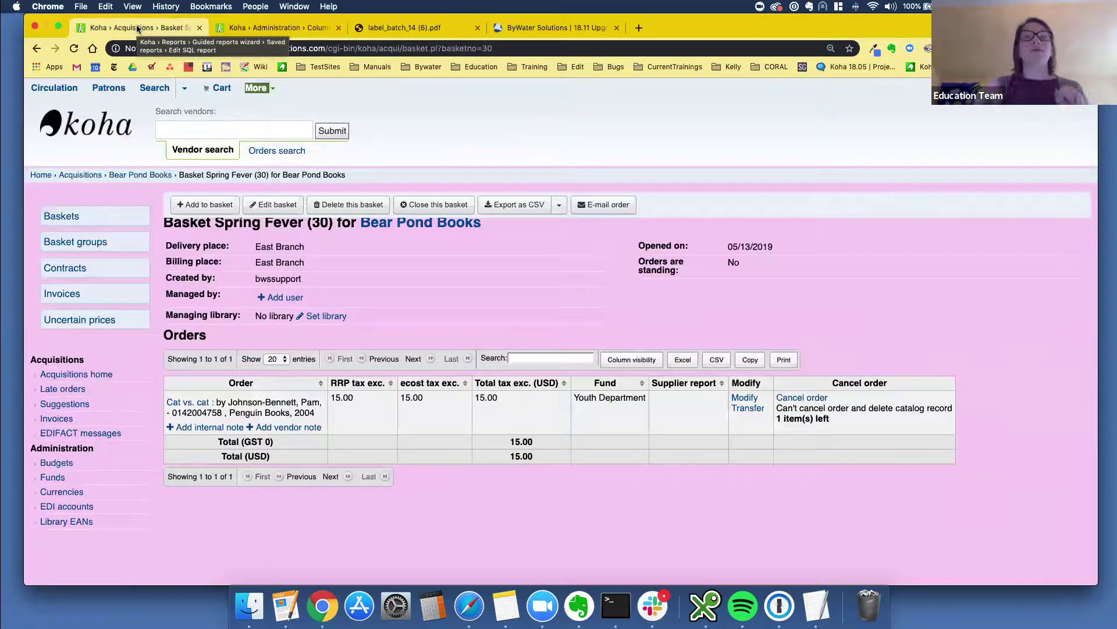
left_click(74, 49)
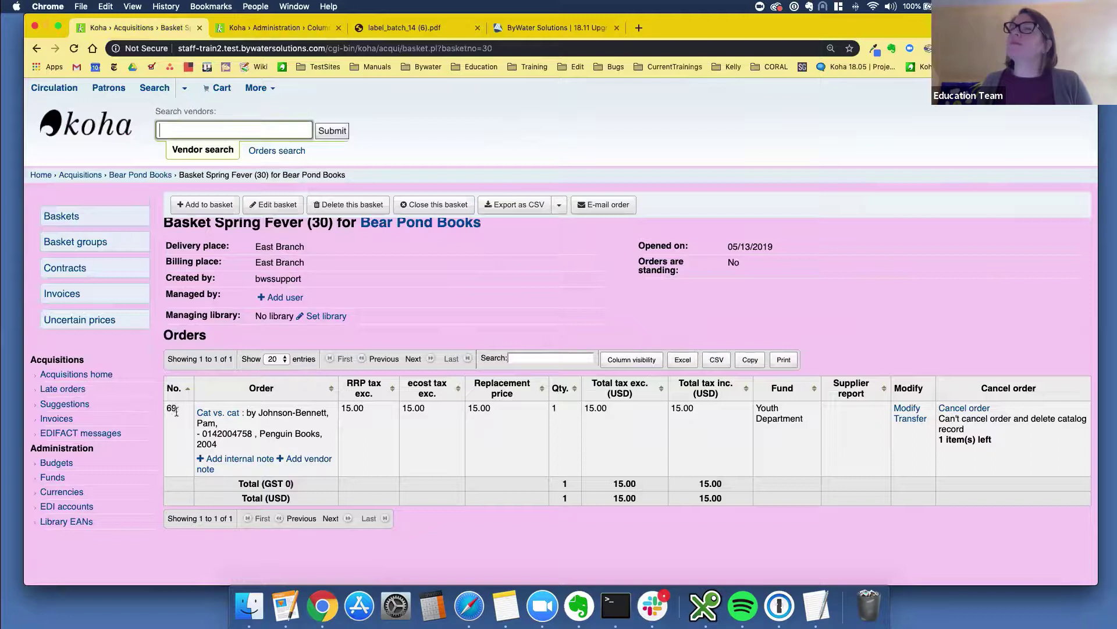
double_click(173, 410)
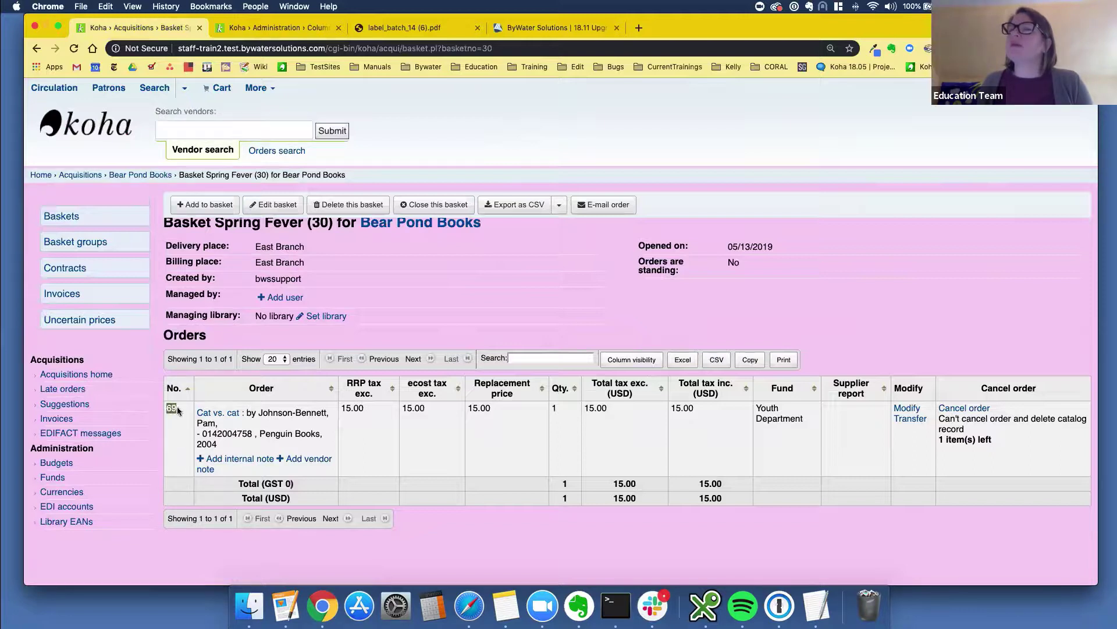
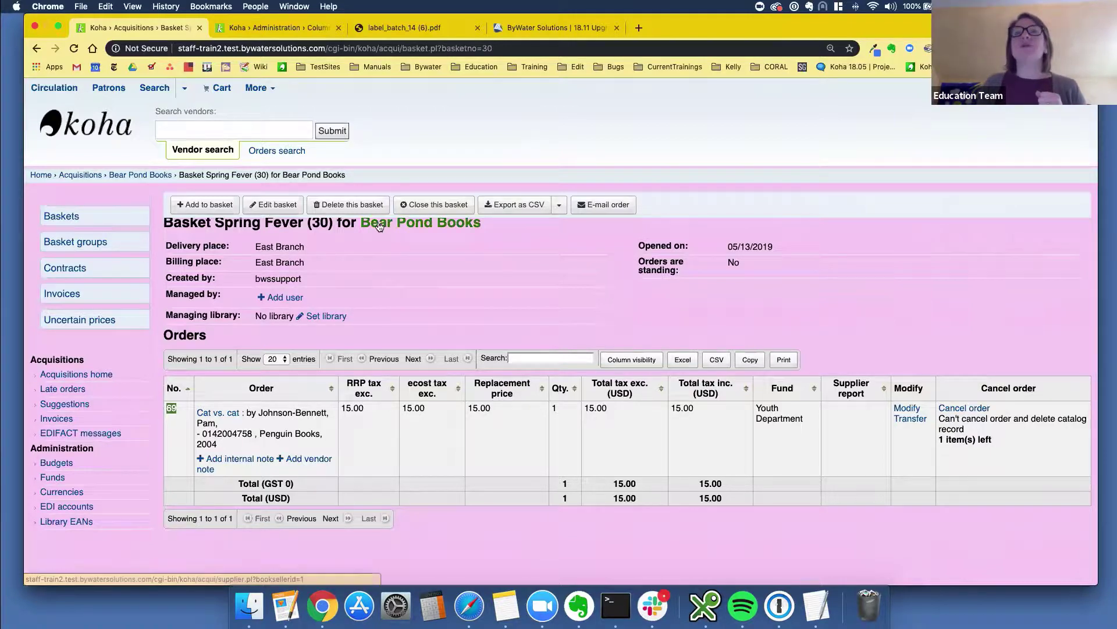
Step: Start adding an order to the Spring Fever basket by copying existing orders, searching for the title "The Farm"
left_click(208, 205)
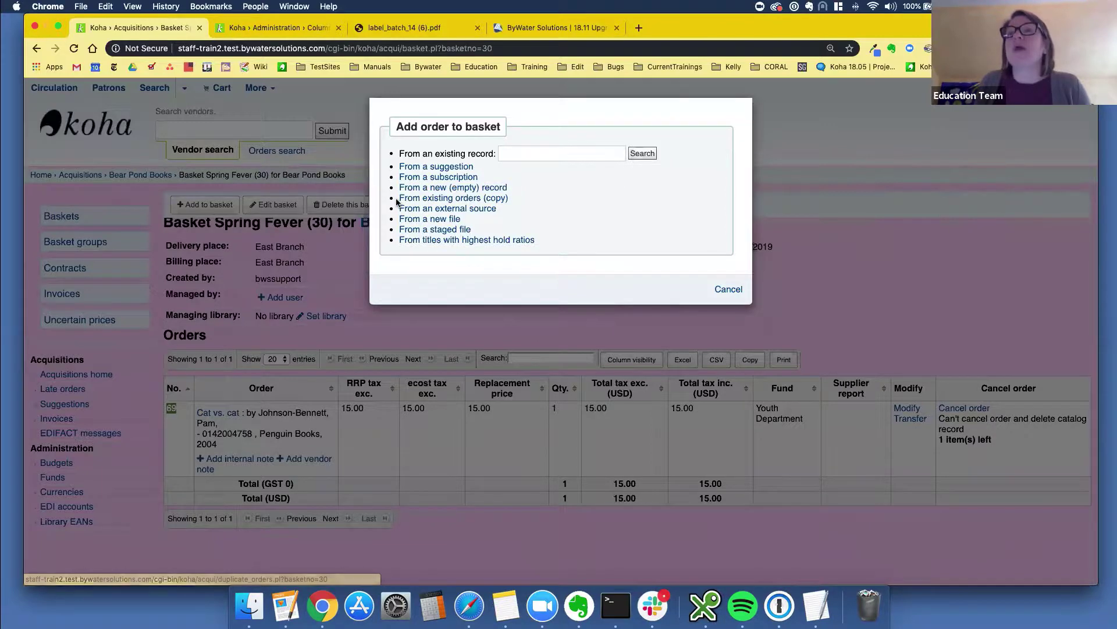
left_click_drag(399, 201, 520, 202)
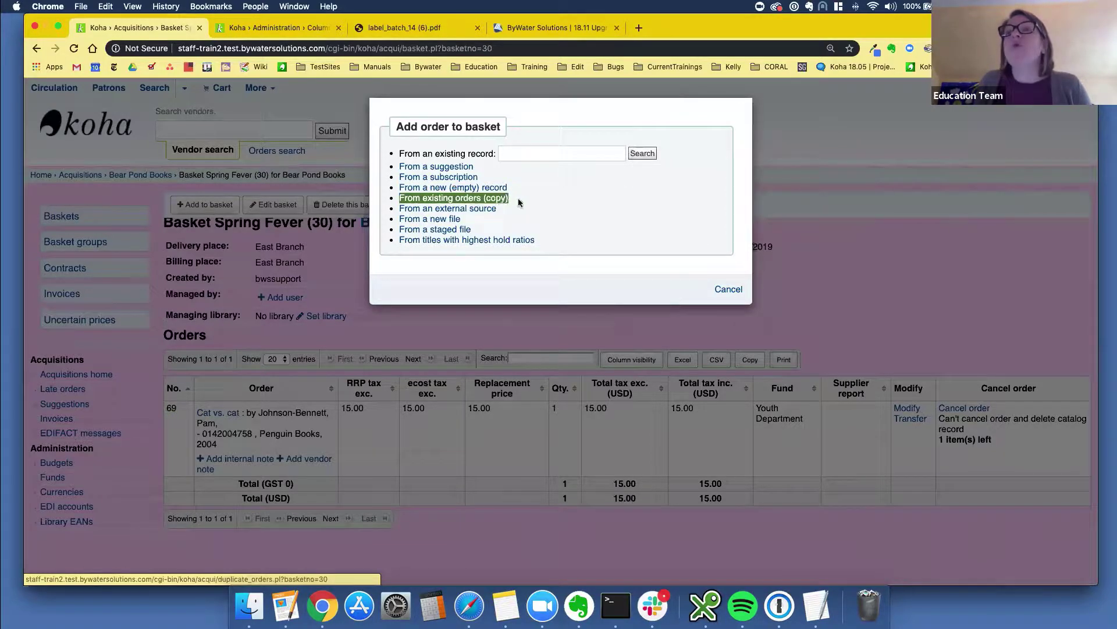
left_click(469, 201)
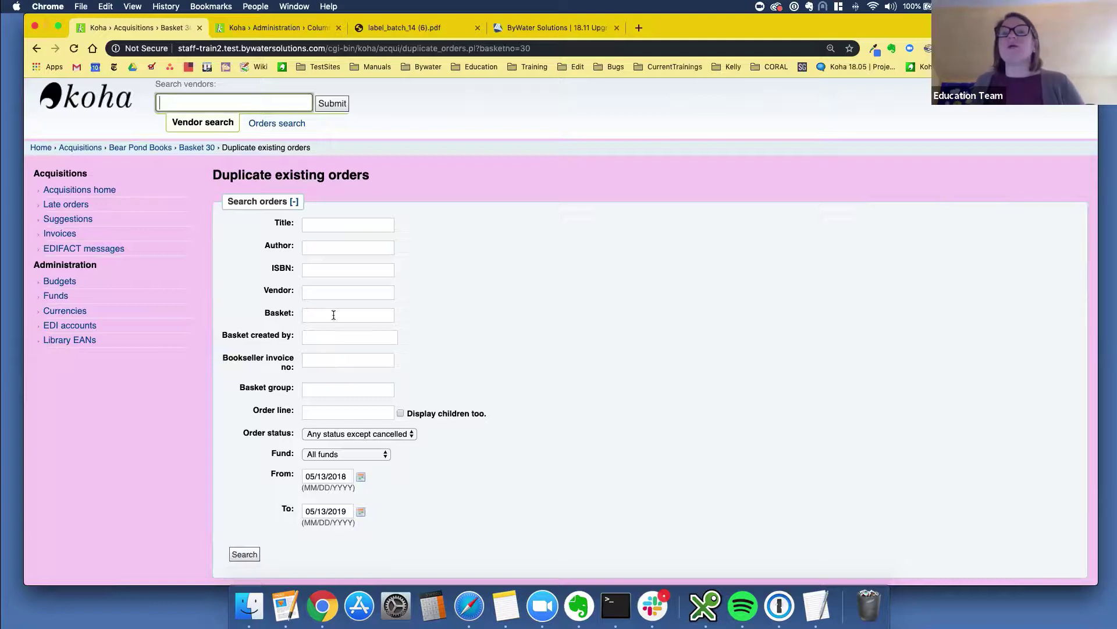
left_click(330, 224)
type("The Farm")
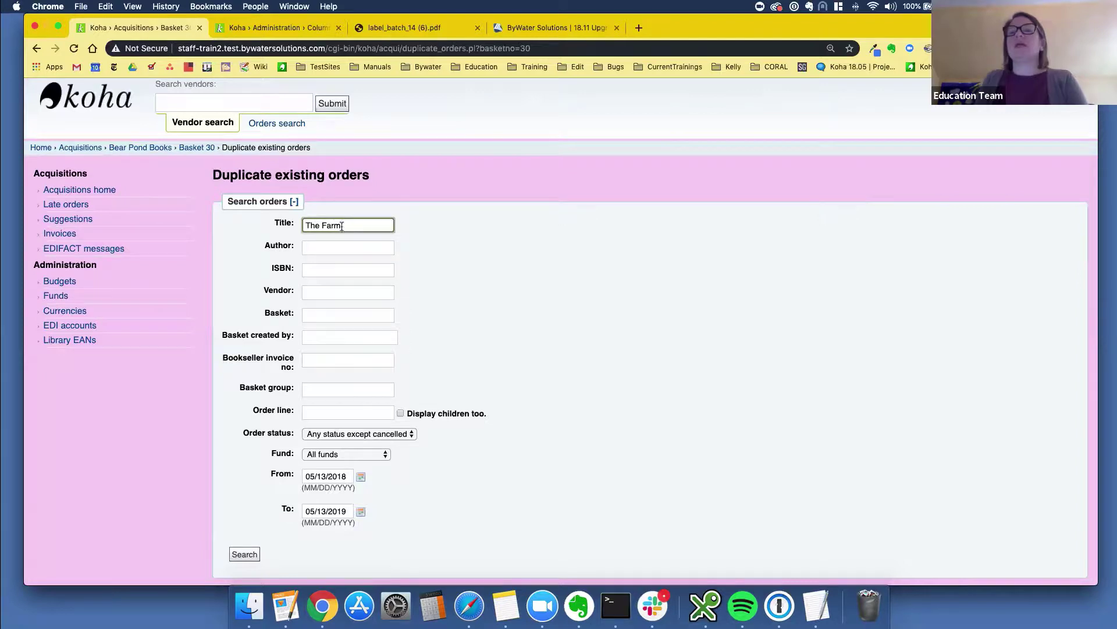
scroll(465, 284, "down", 2)
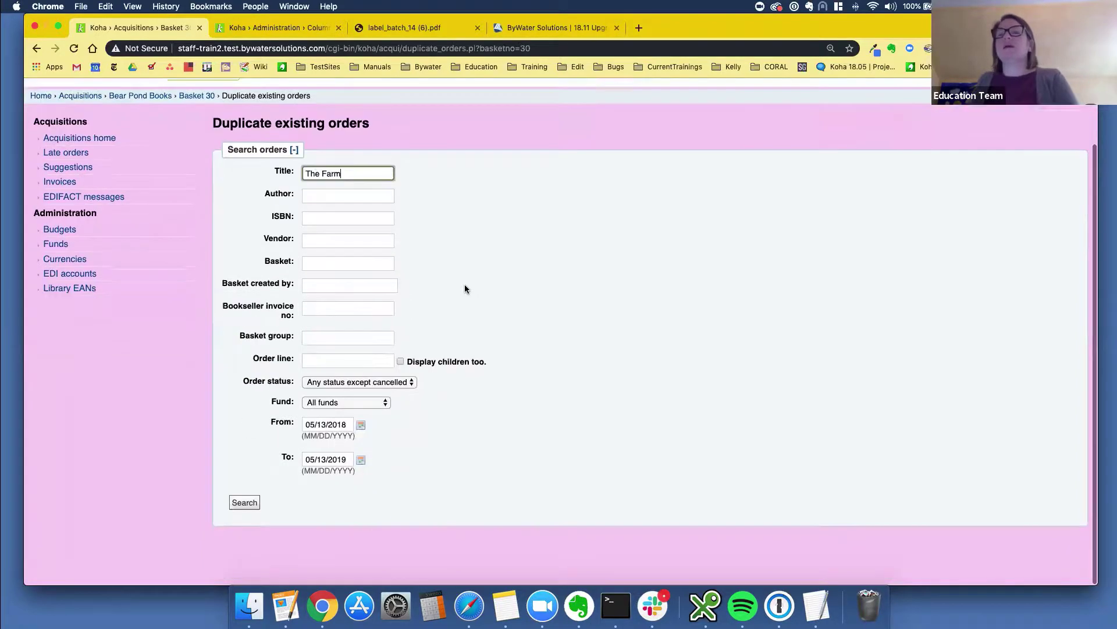
left_click(244, 507)
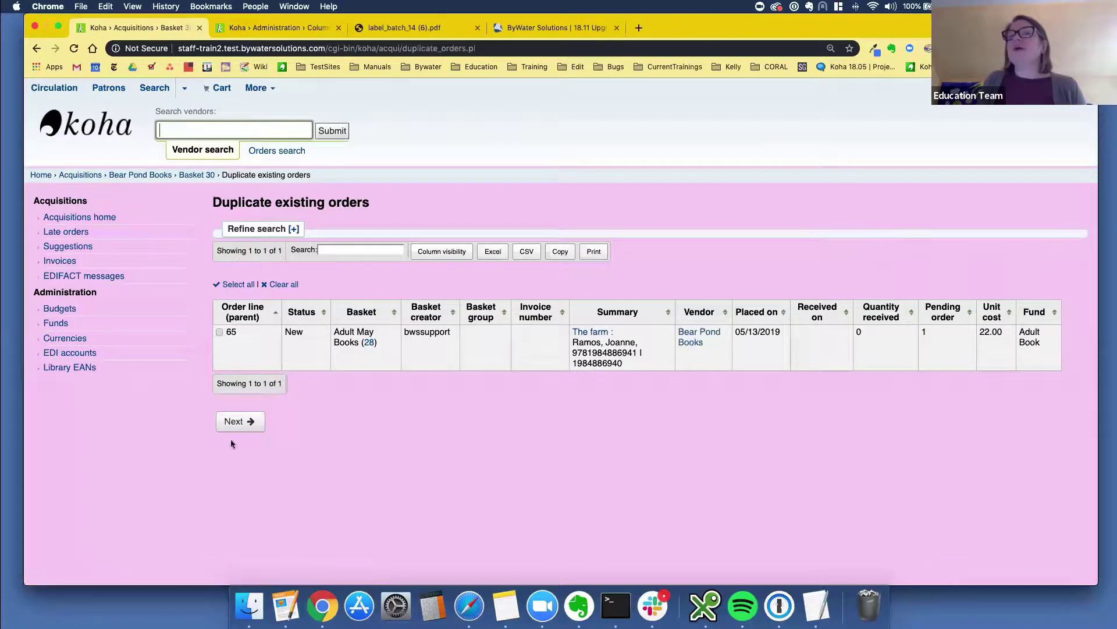
Step: Duplicate the found "The farm" order with its original fund and currency, and return to the basket
left_click(220, 332)
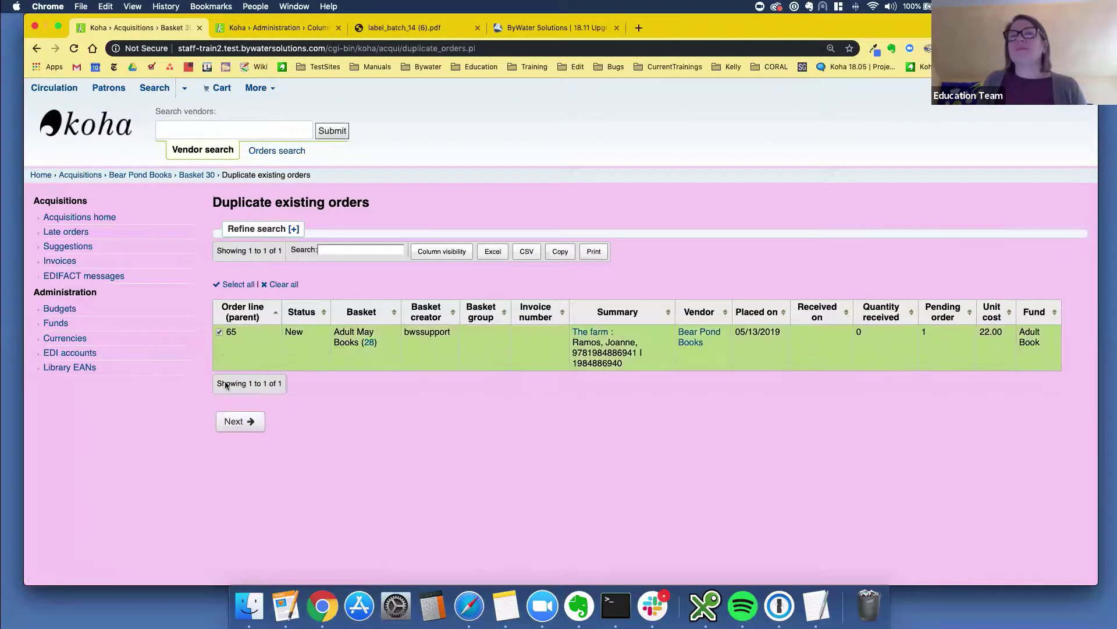
left_click(242, 426)
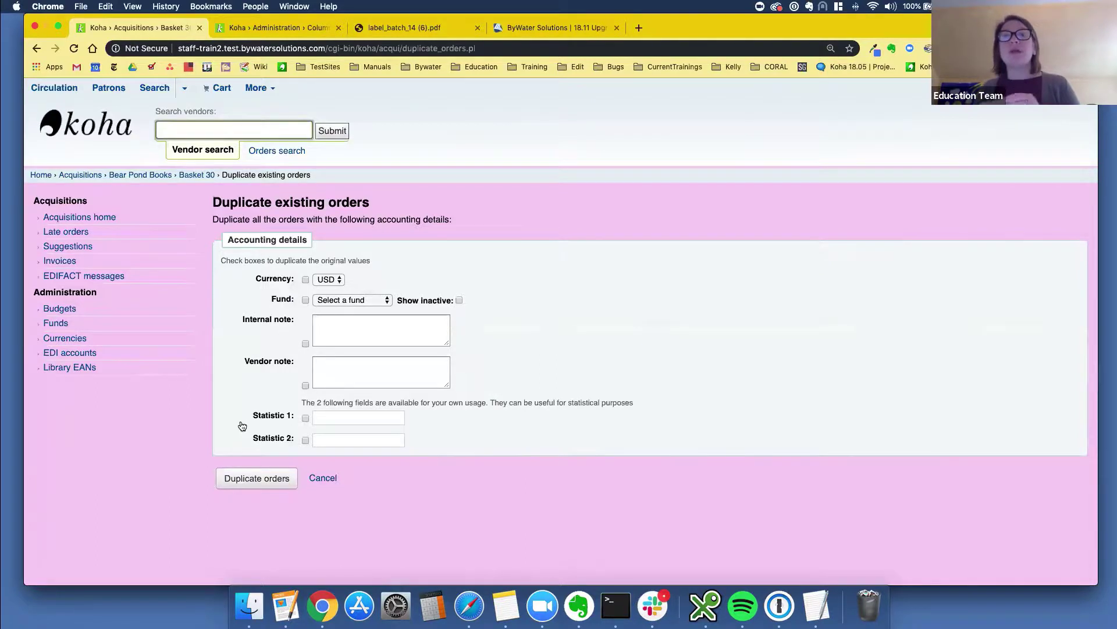
left_click(306, 300)
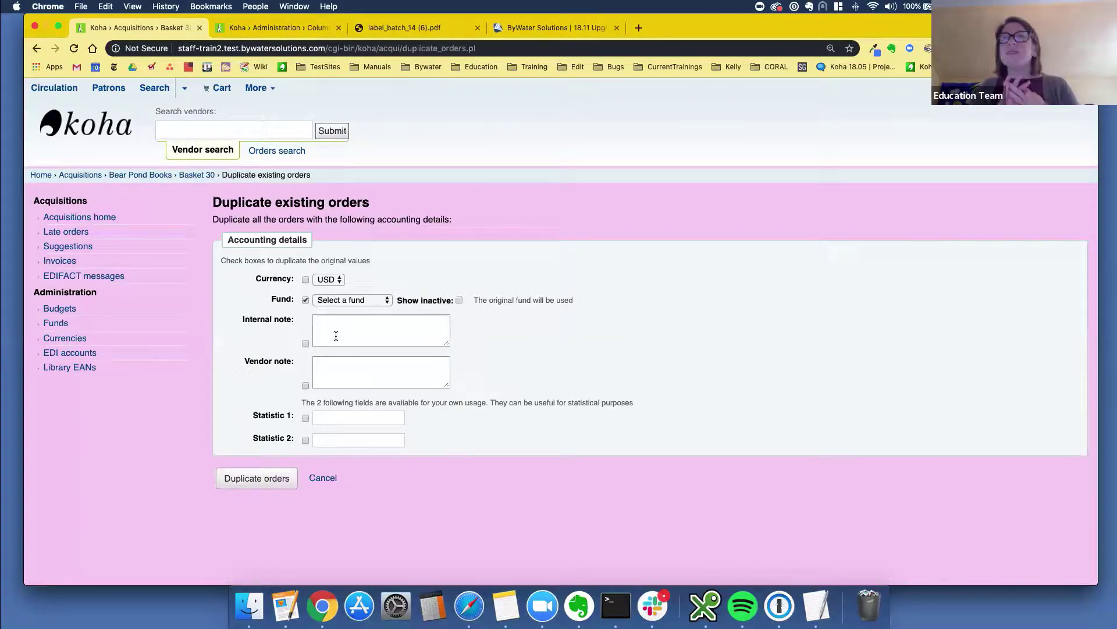
left_click(306, 281)
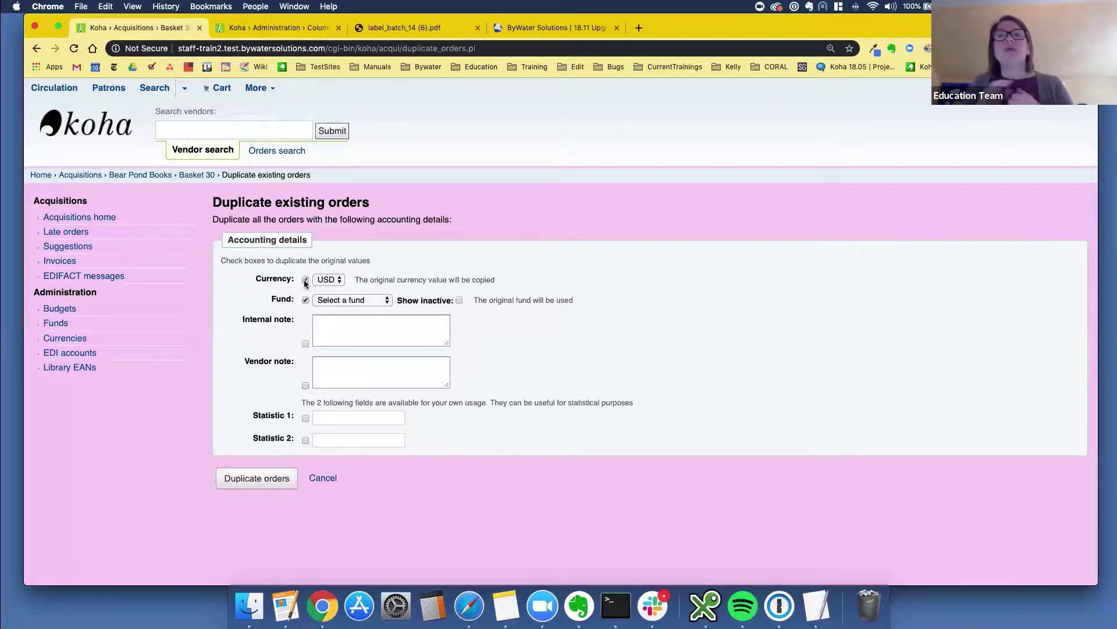
left_click(269, 479)
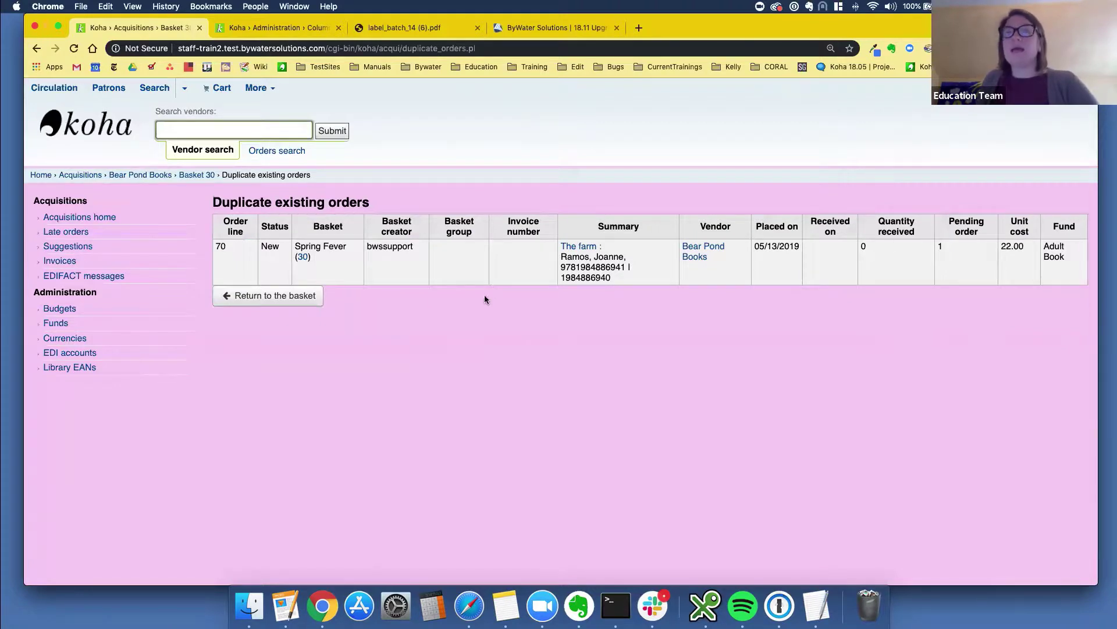
left_click(278, 297)
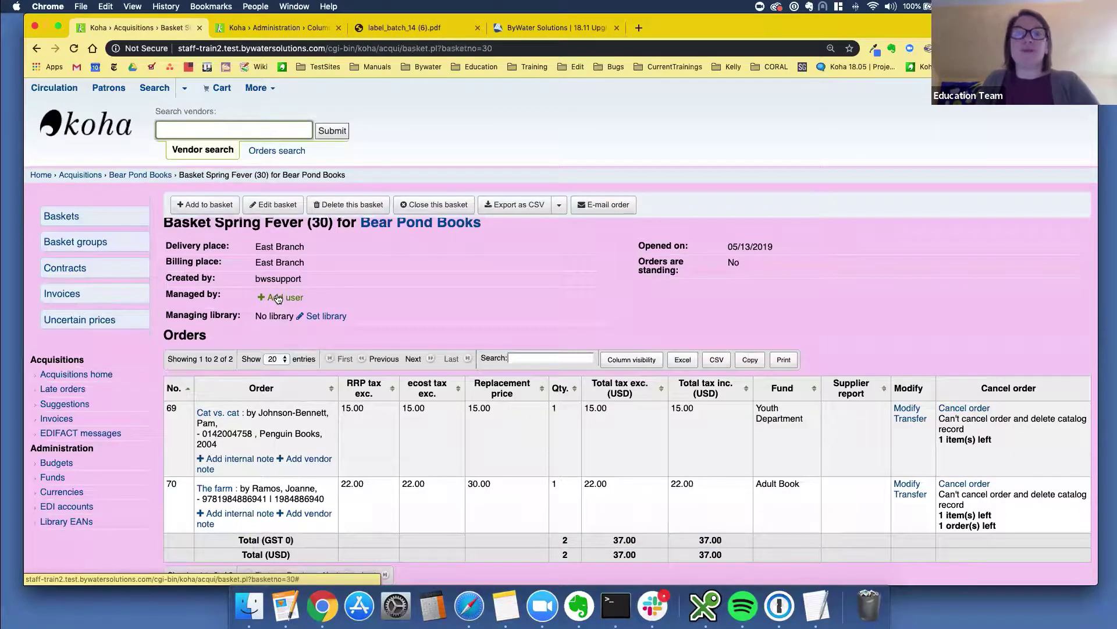
Step: Start adding an order to the Spring Fever basket from a new MARC file
scroll(355, 333, "down", 2)
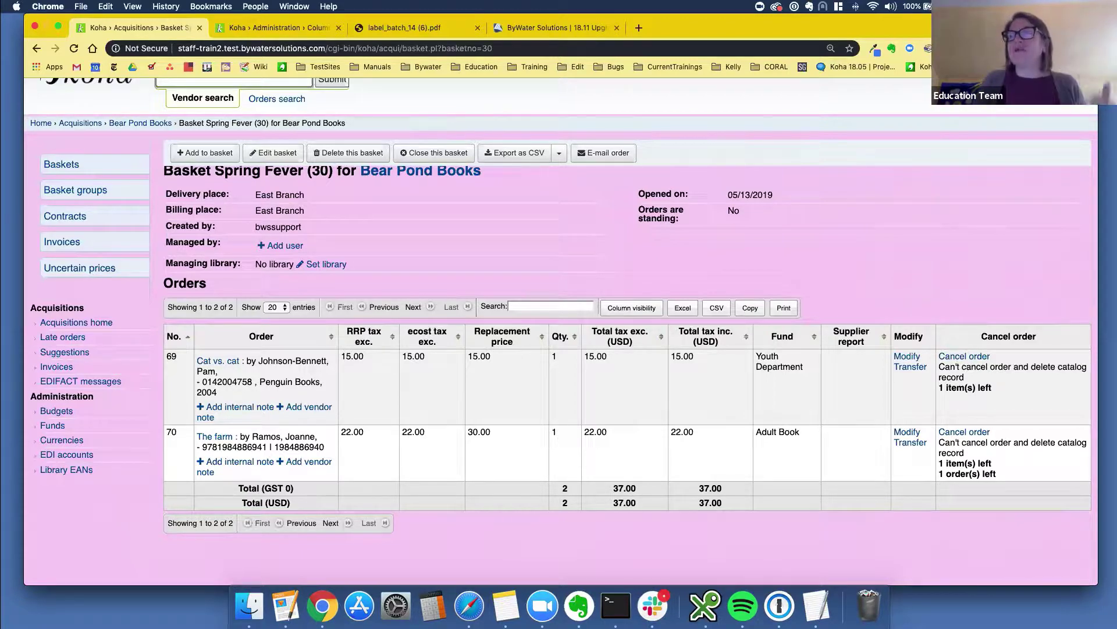
left_click(198, 153)
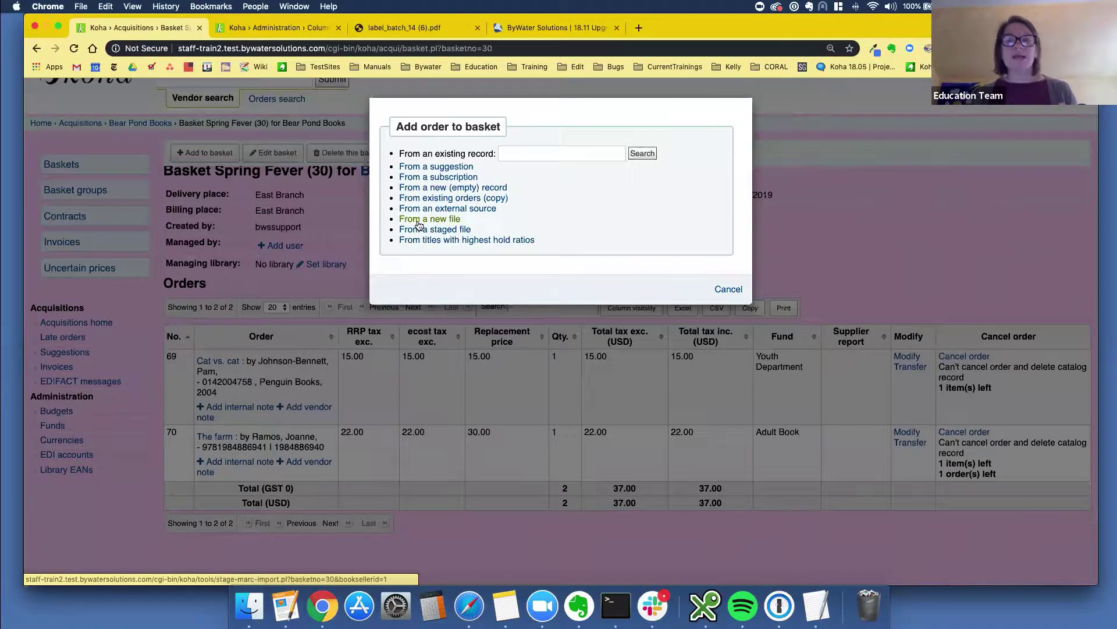
left_click(419, 225)
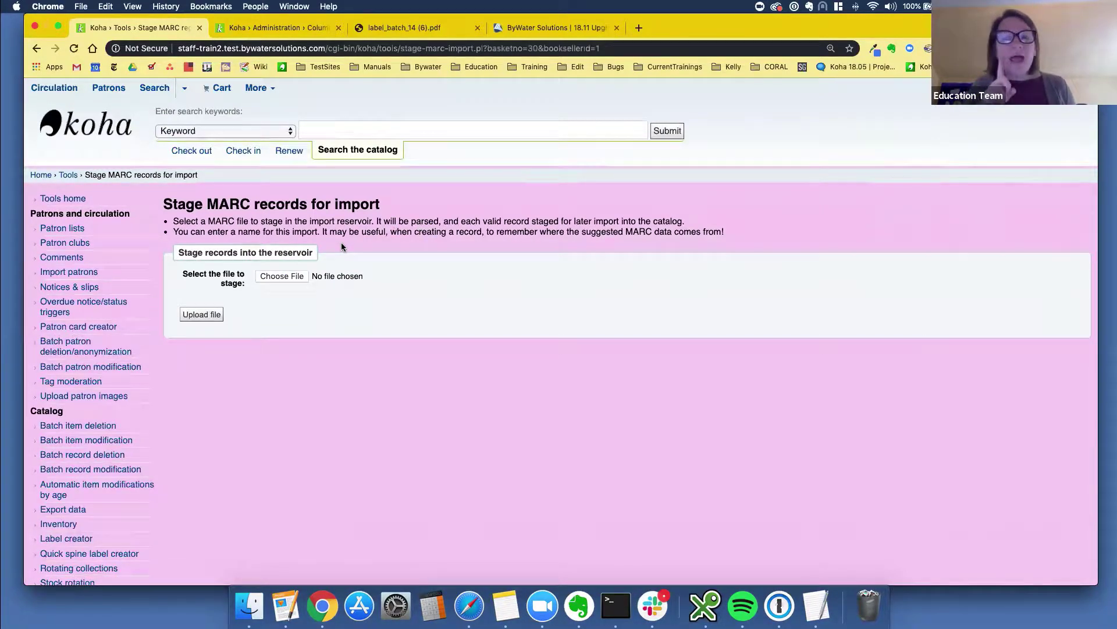
Step: Open the file chooser for staging and look through the Downloads and Recents folders for a MARC file
left_click(302, 276)
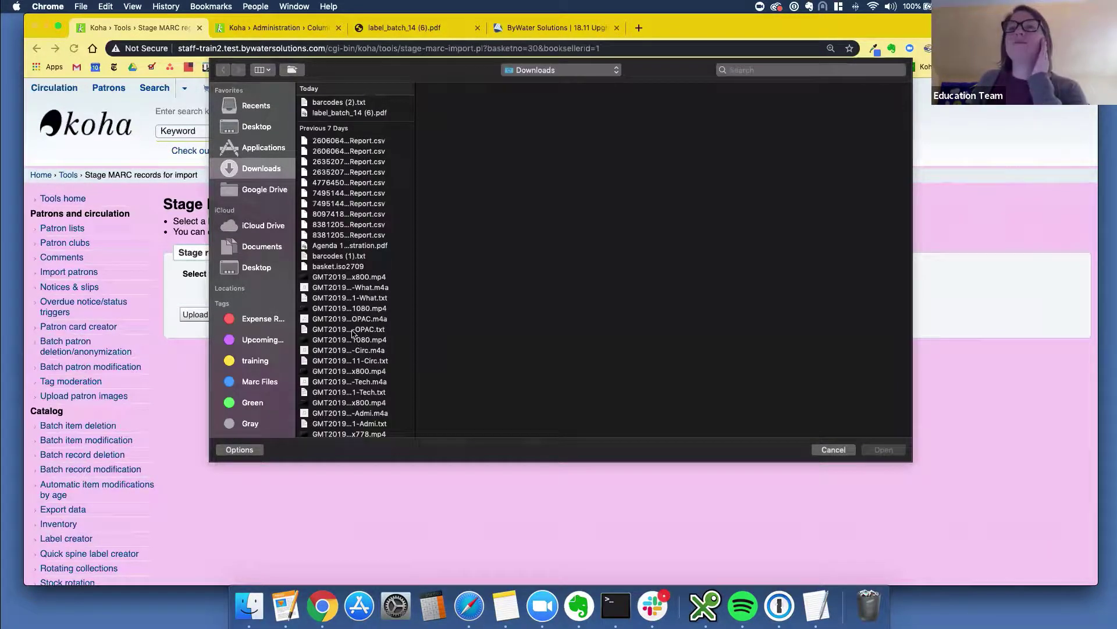
left_click(343, 278)
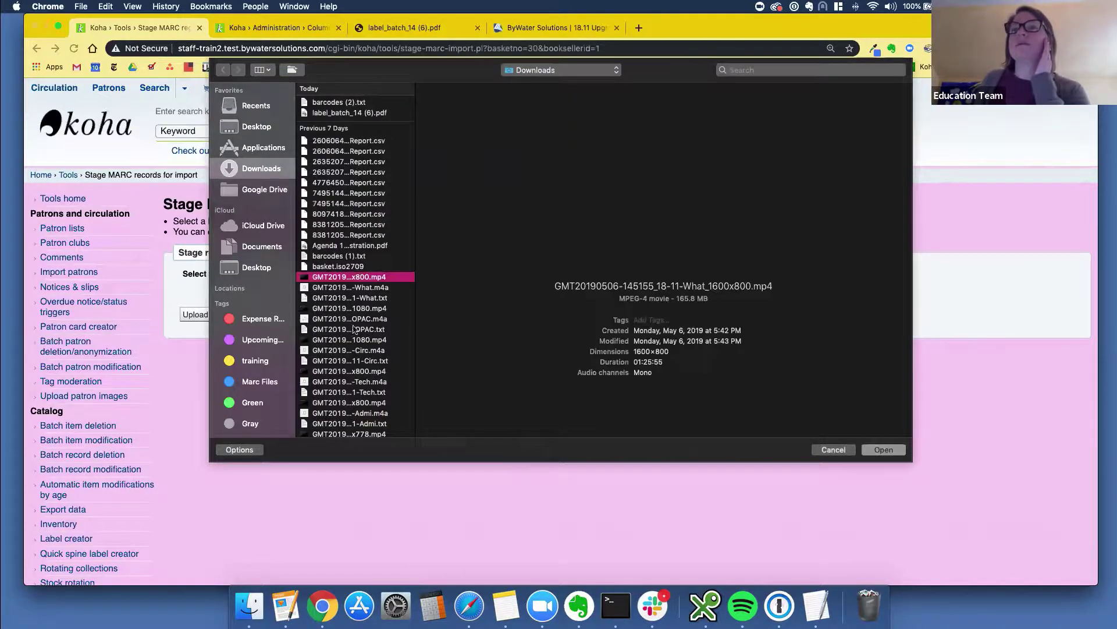
scroll(352, 338, "down", 15)
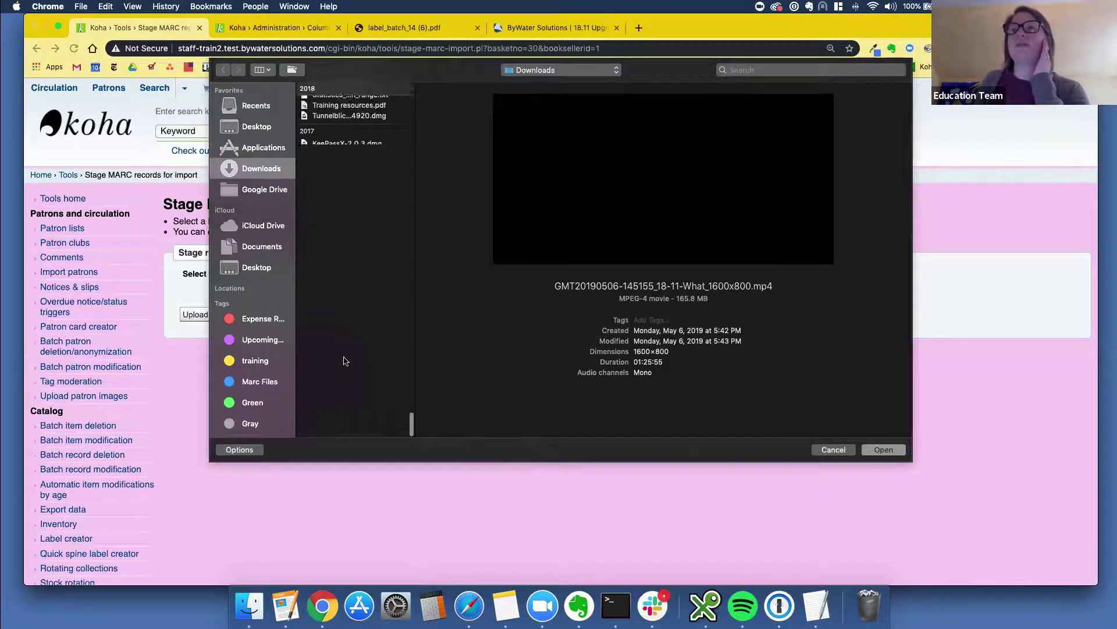
scroll(344, 361, "up", 10)
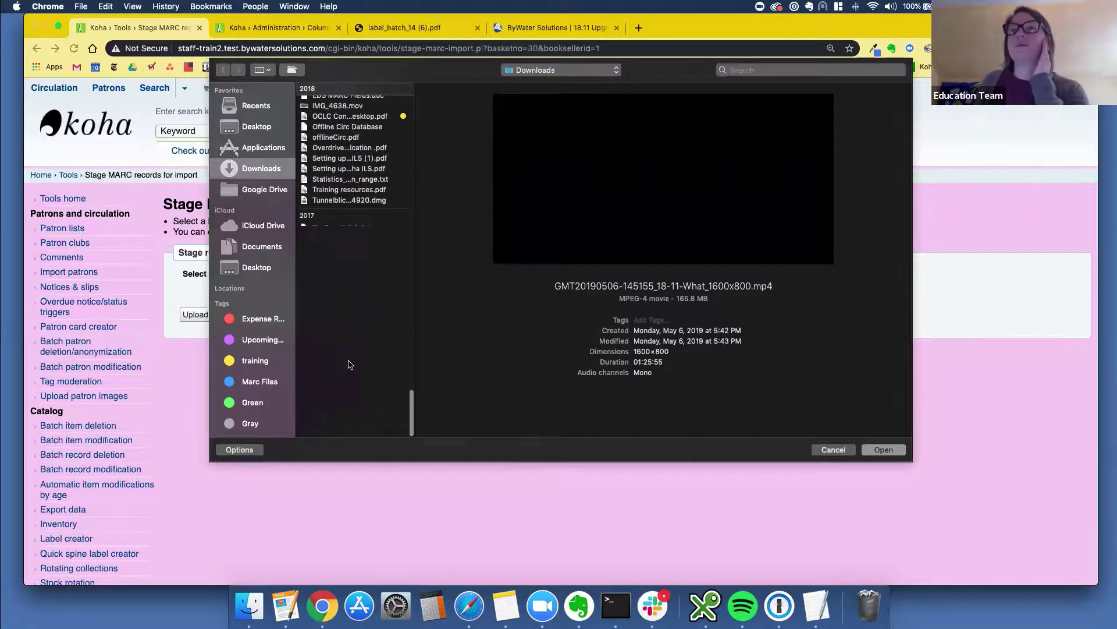
left_click(256, 106)
scroll(352, 293, "down", 10)
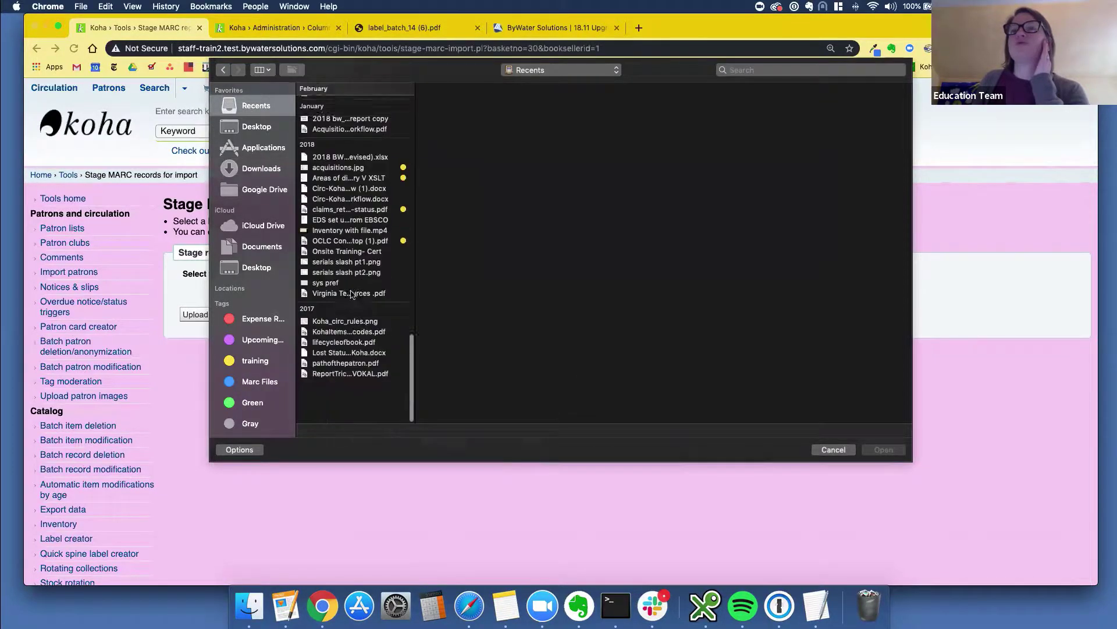
scroll(351, 294, "up", 15)
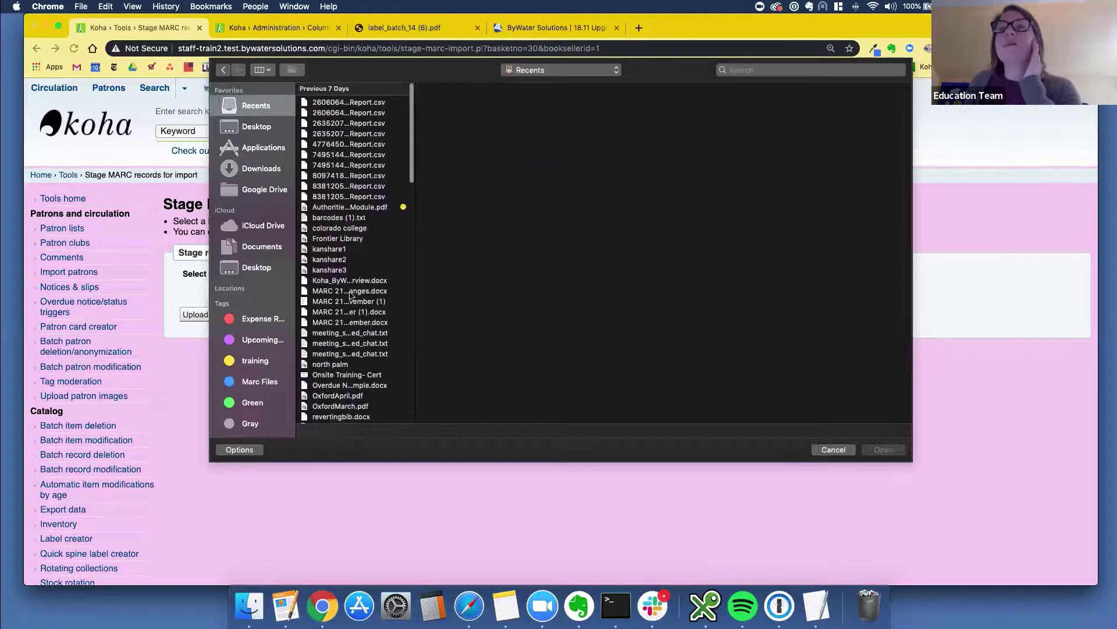
left_click(263, 170)
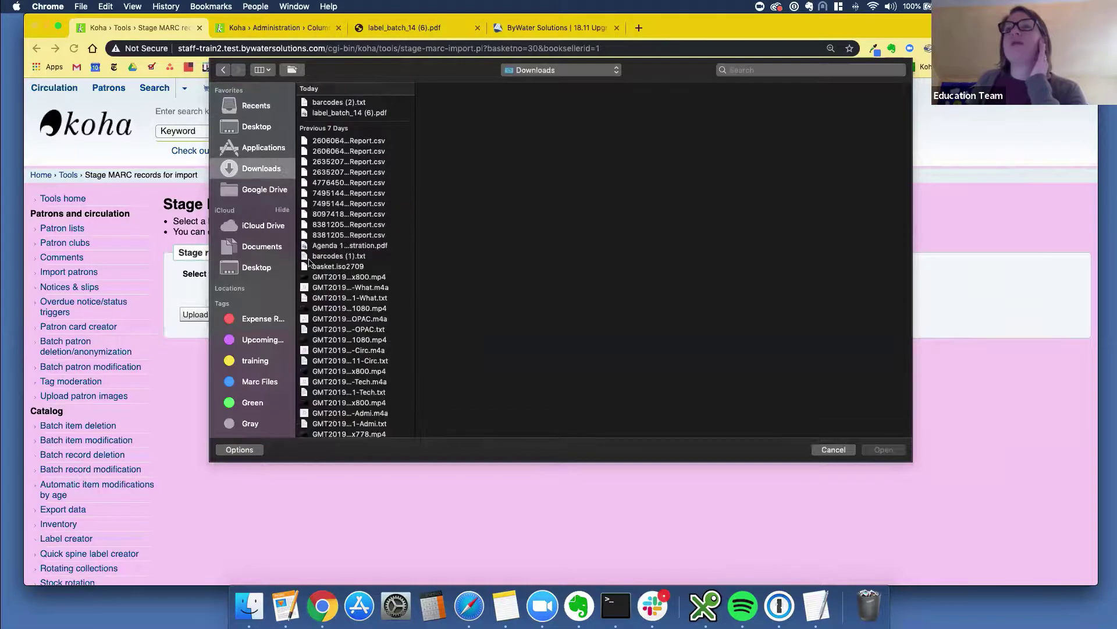
scroll(309, 262, "down", 15)
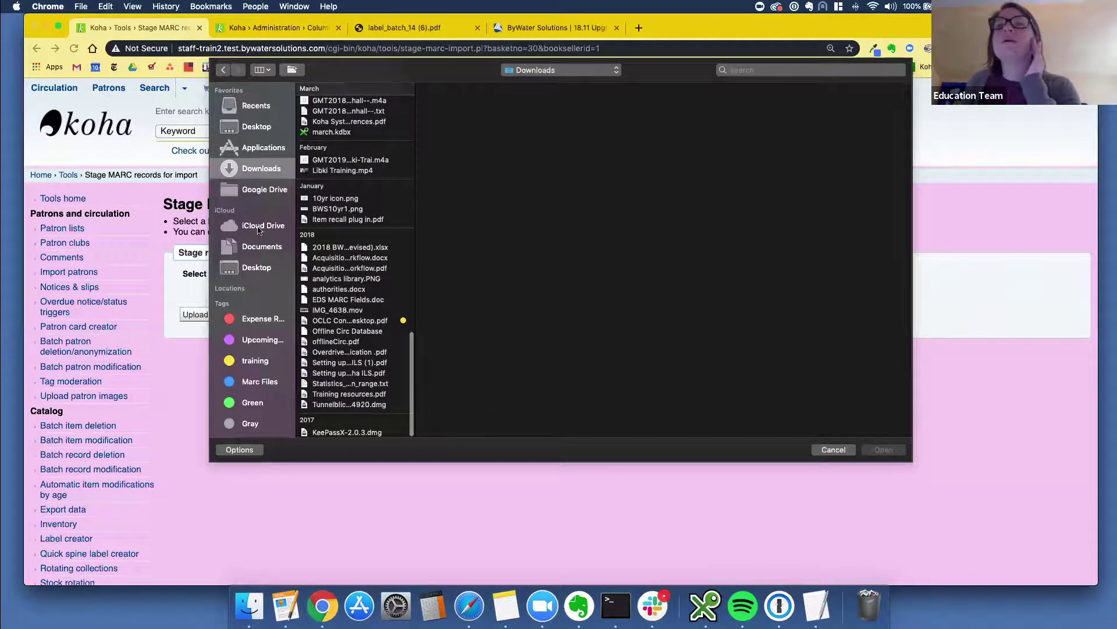
Step: Choose 975test.mrc from the Marc Files folder in Documents and upload it for staging
left_click(261, 246)
scroll(336, 349, "down", 10)
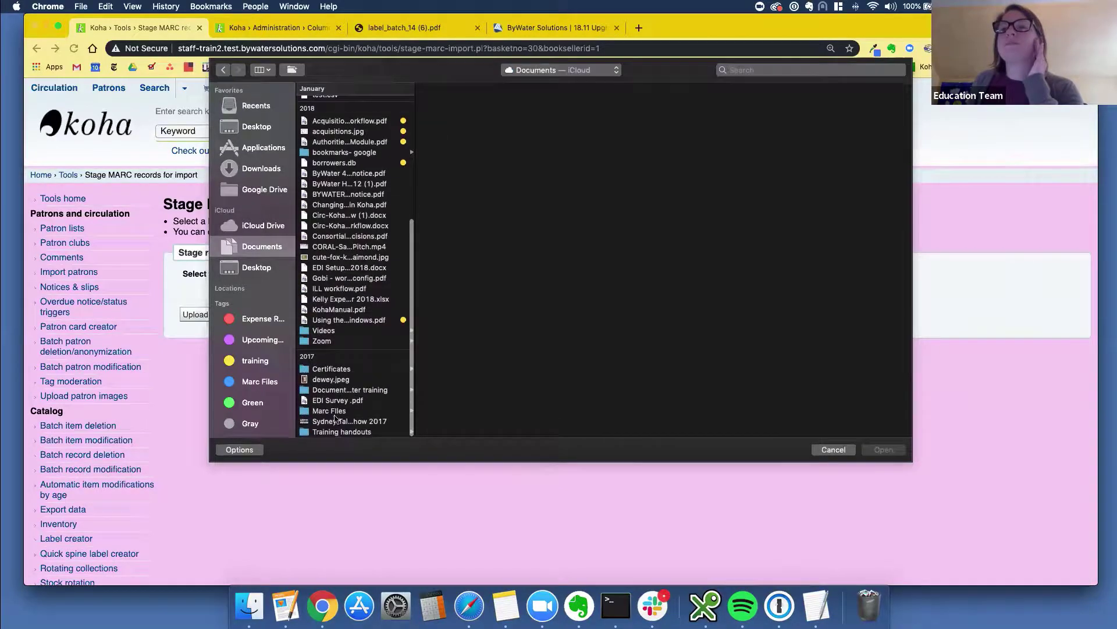
left_click(331, 411)
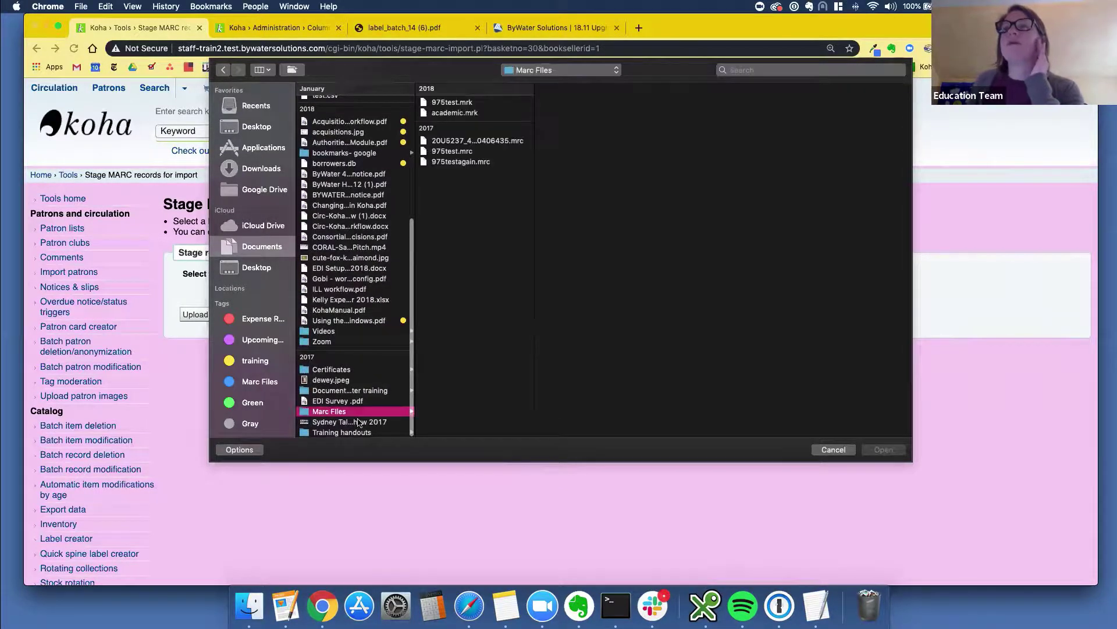
left_click(452, 103)
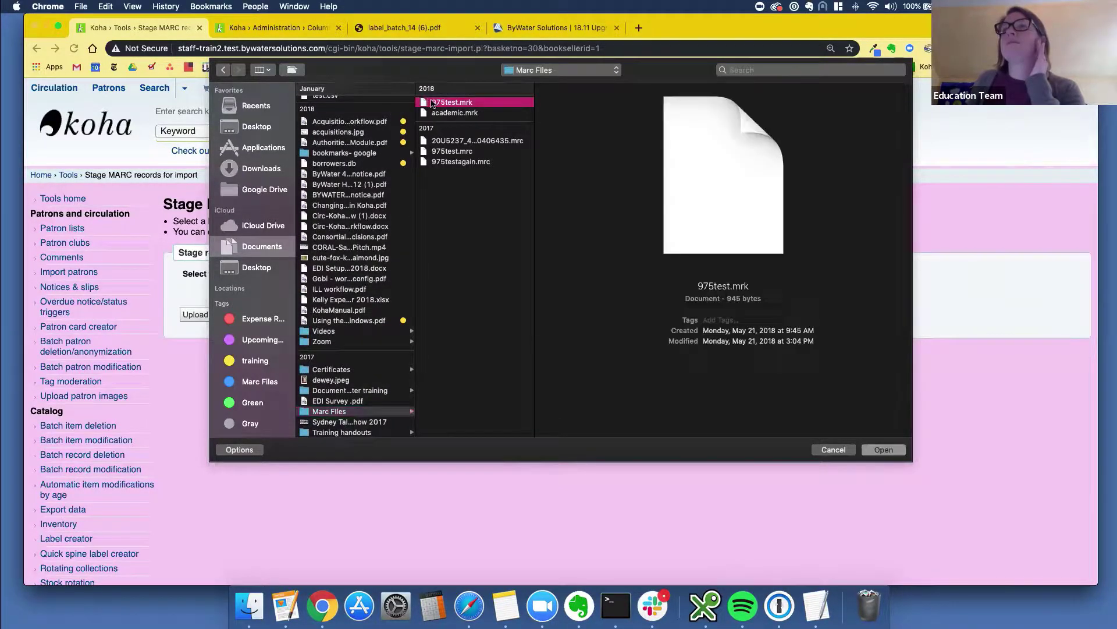
left_click(452, 151)
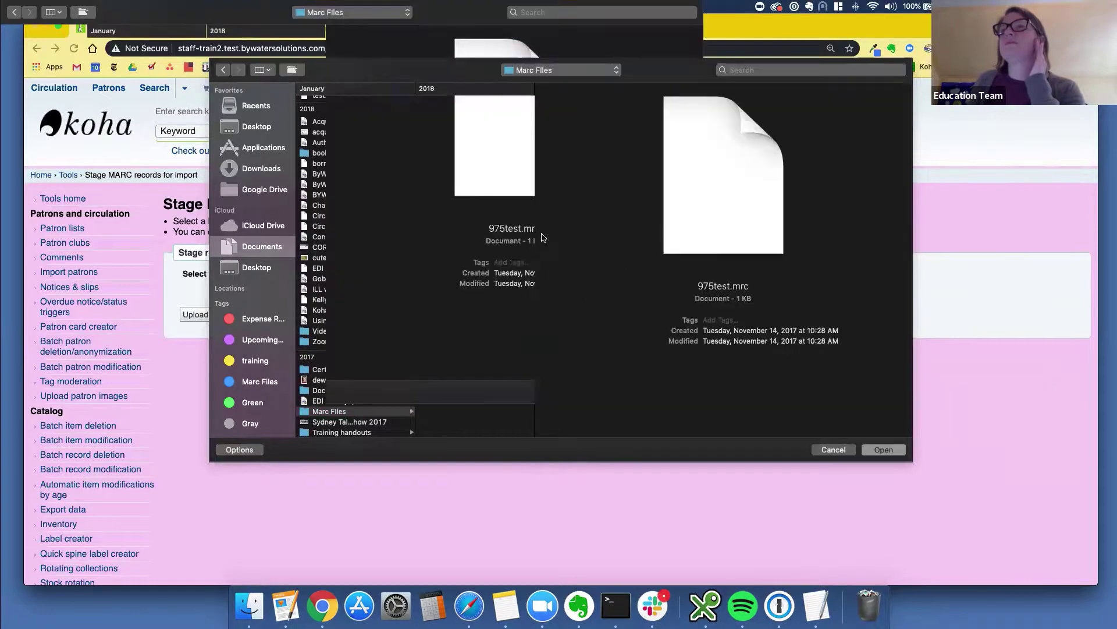
left_click(876, 450)
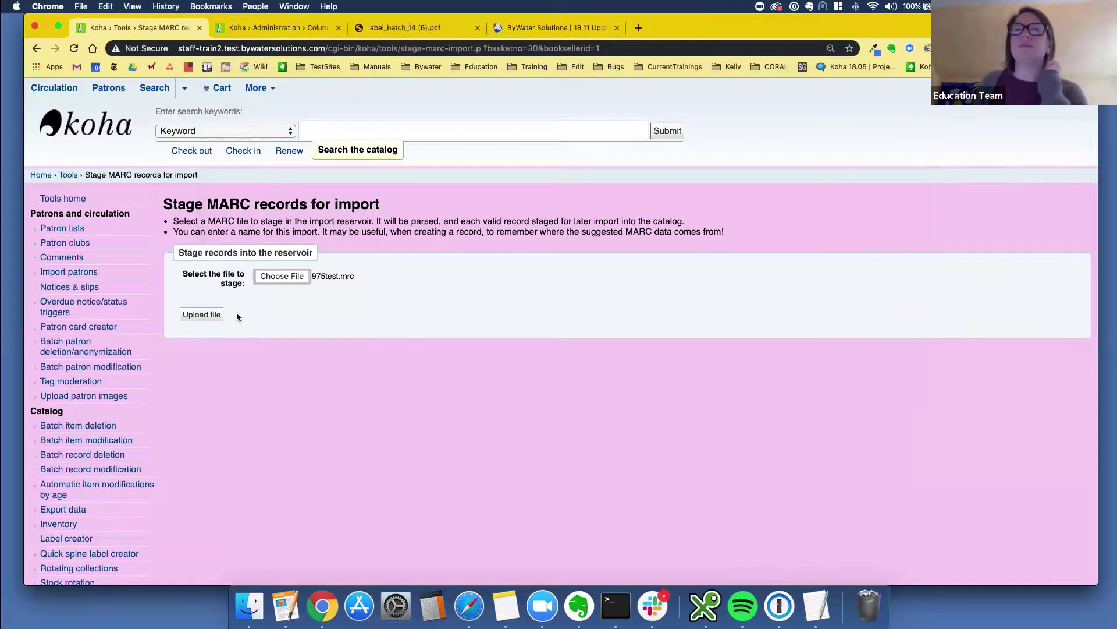
left_click(204, 315)
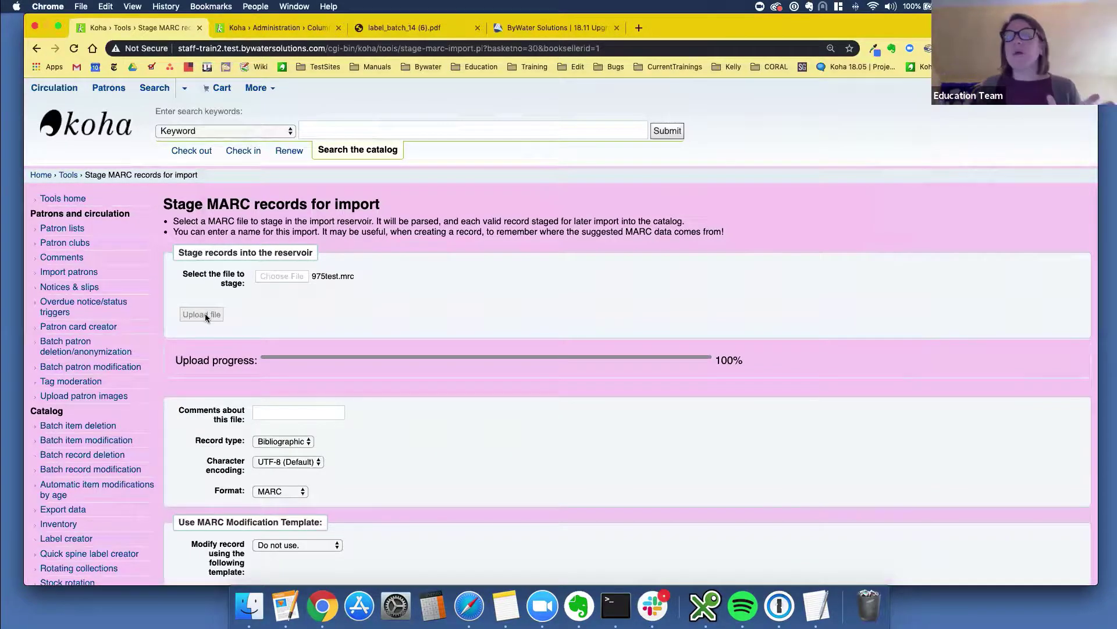
Step: Stage the uploaded file with the comment "km" and default import options, and add the staged file to the basket
scroll(306, 331, "down", 1)
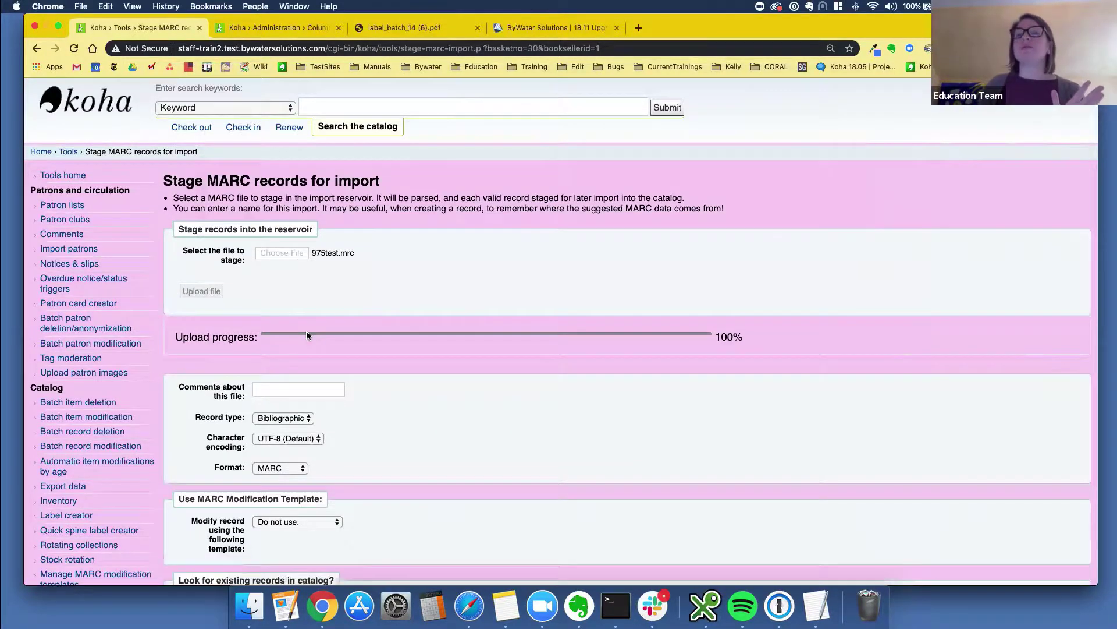
scroll(306, 330, "down", 5)
left_click(253, 106)
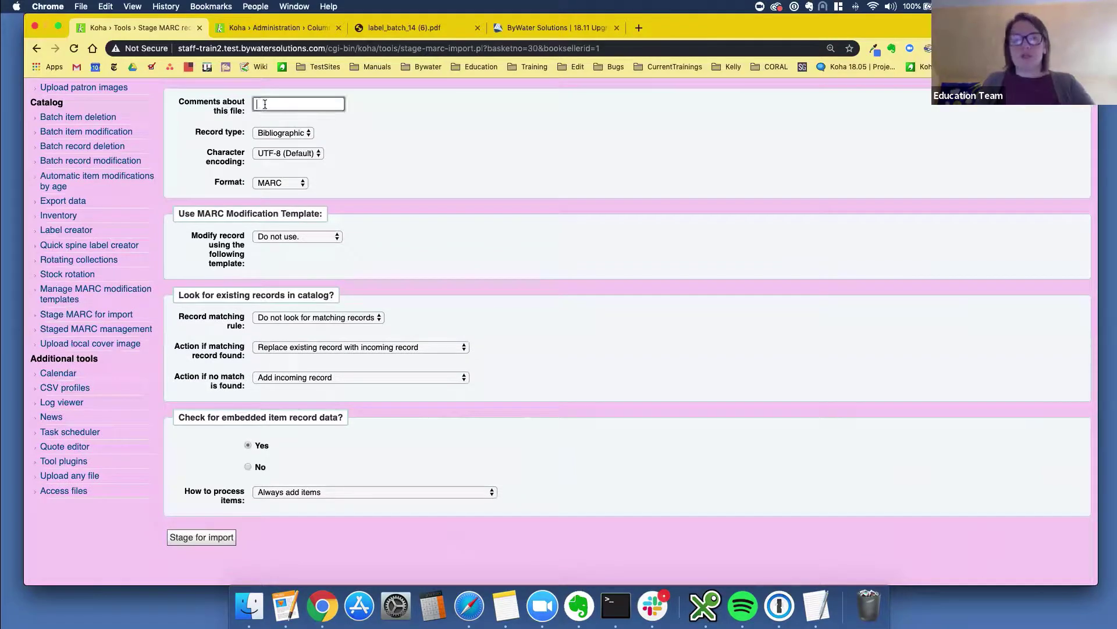
type("km")
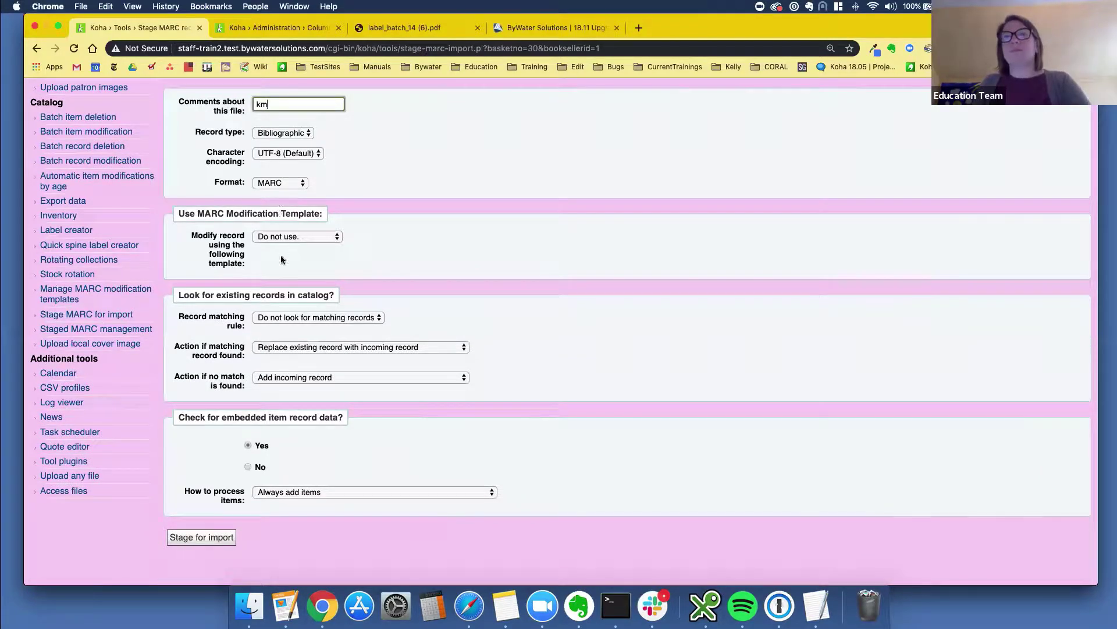
left_click(218, 538)
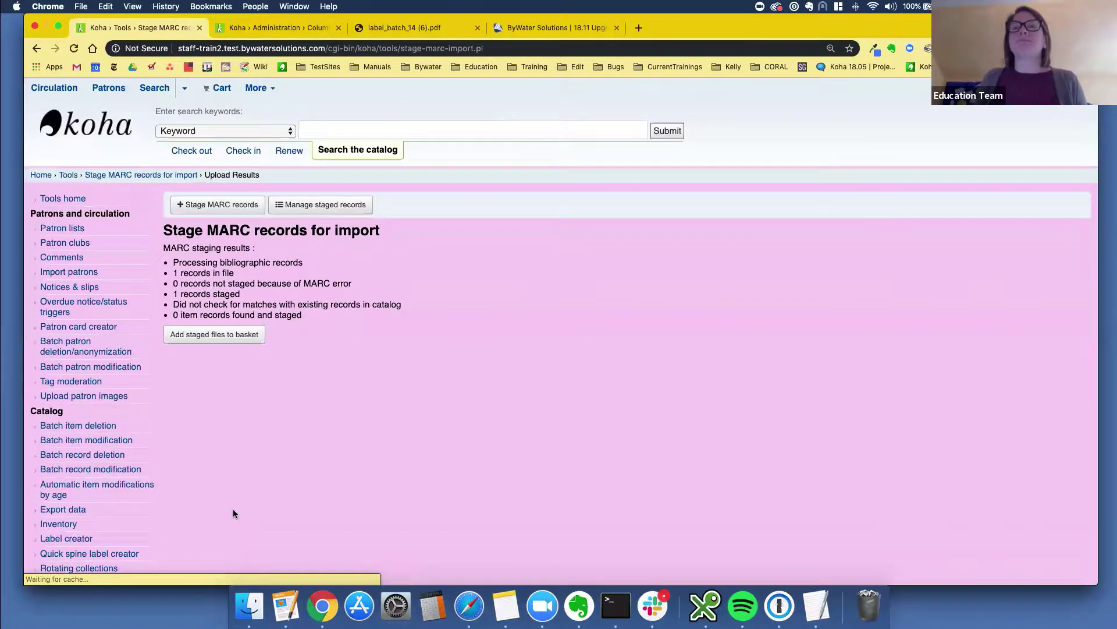
left_click(214, 340)
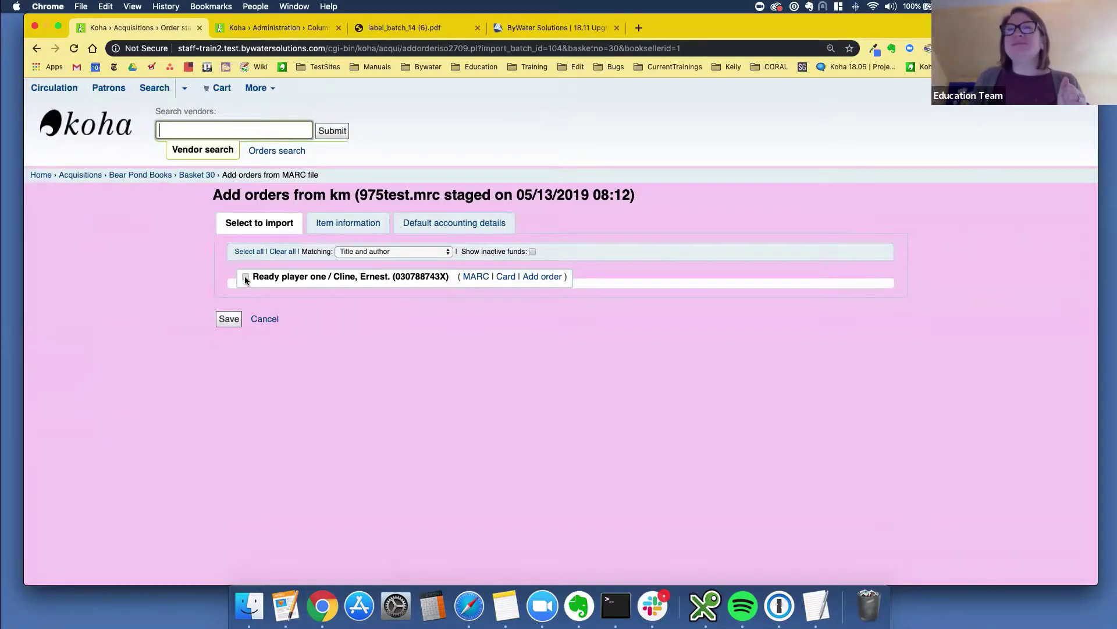
Step: Select the "Ready player one" record, set matching to "Do not look for matching records" and try to save the order
left_click(245, 278)
left_click(360, 252)
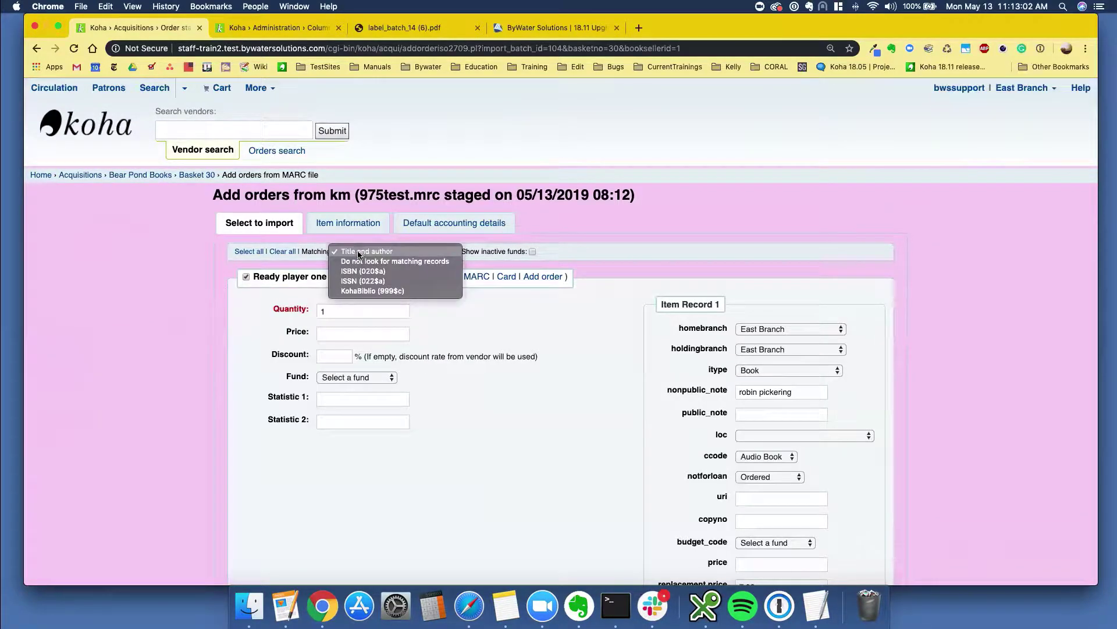
left_click(367, 260)
scroll(259, 323, "down", 3)
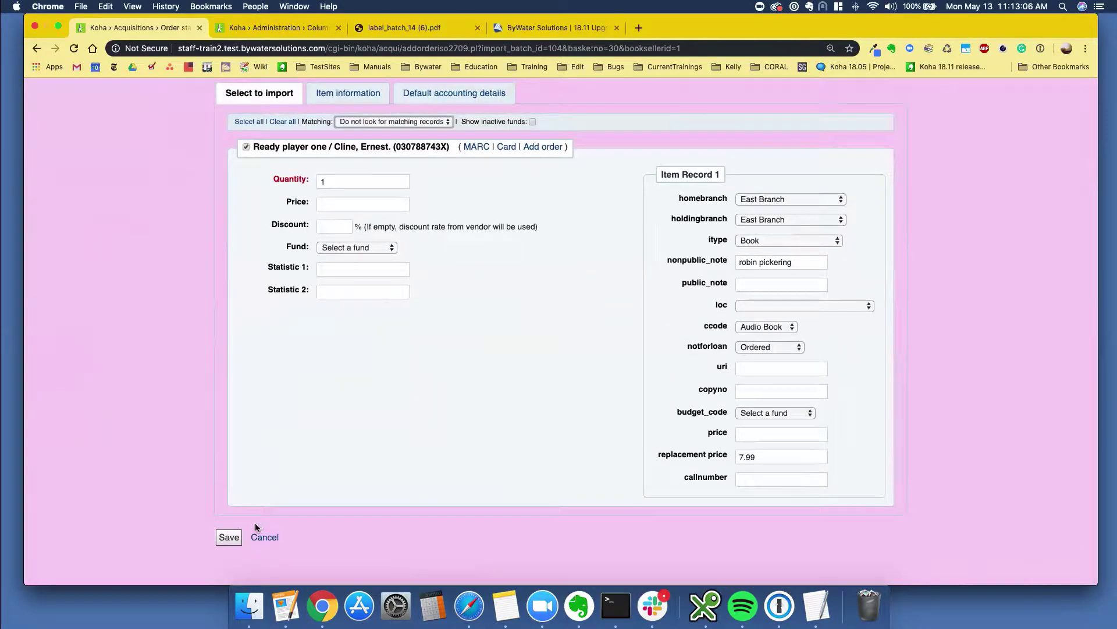
left_click(229, 537)
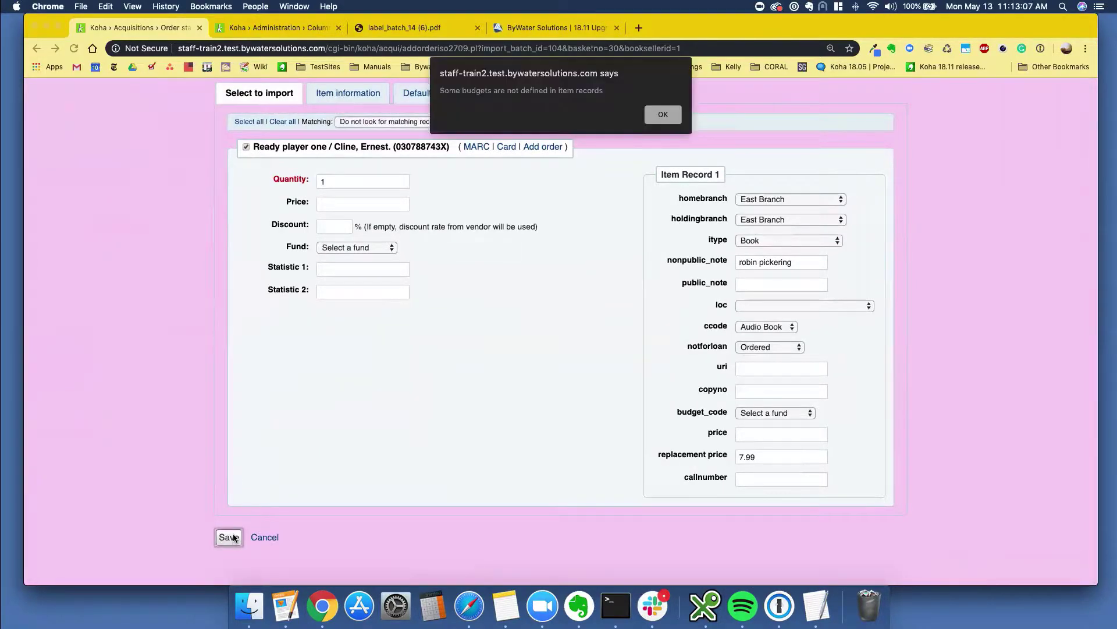
left_click(663, 115)
Step: Choose a fund for the "Ready player one" order and save it to the basket again
left_click(360, 250)
left_click(361, 255)
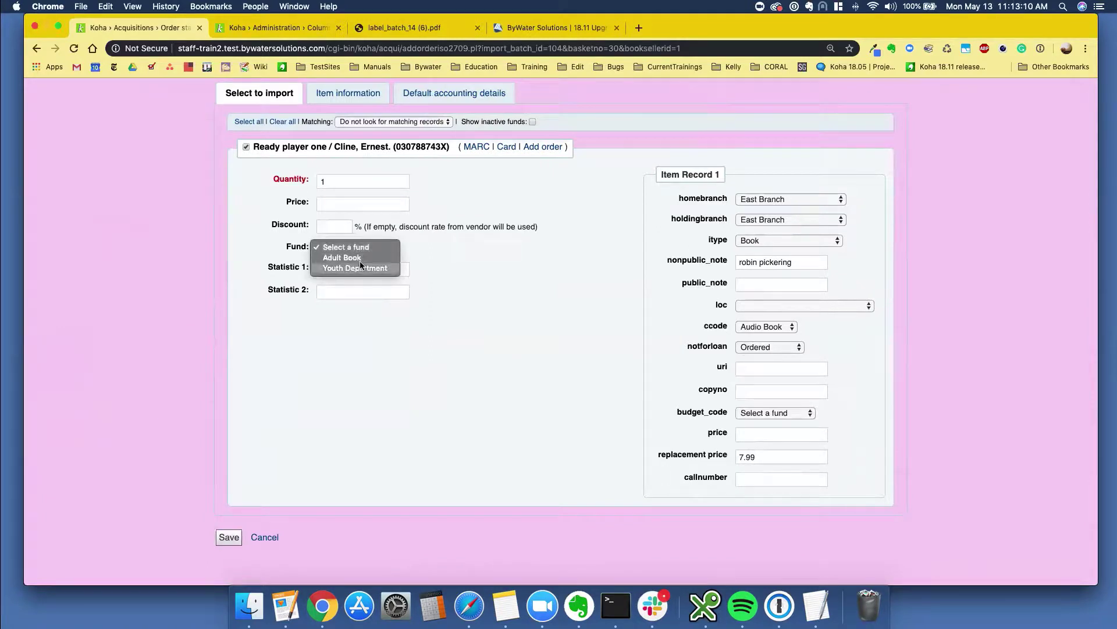
left_click(229, 537)
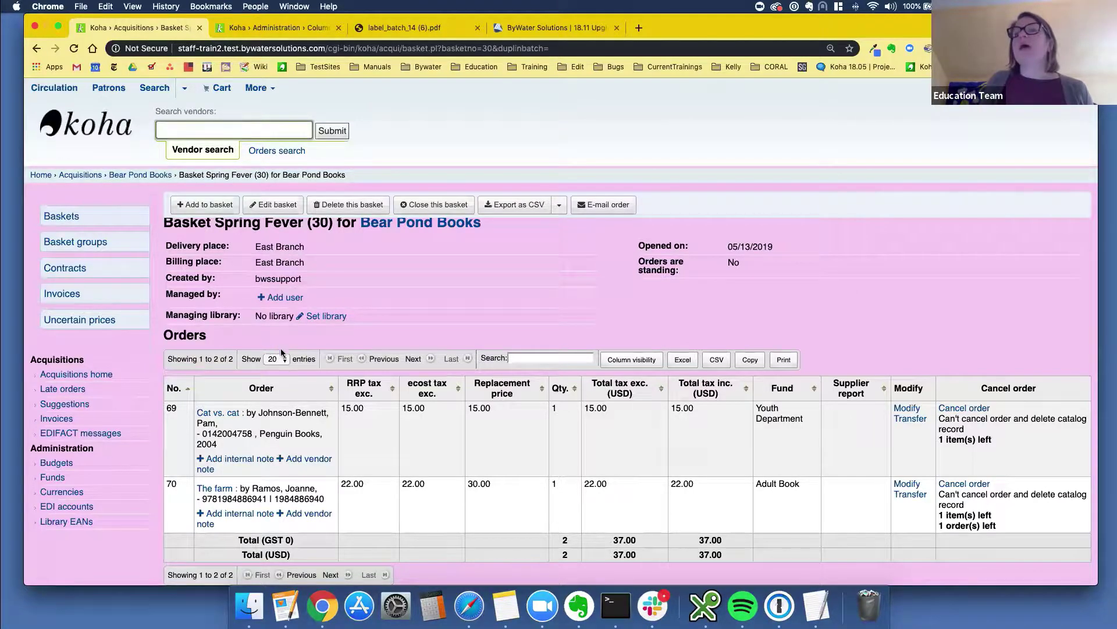
Step: View the catalog record of "The farm" from the basket and return to the basket
left_click(217, 492)
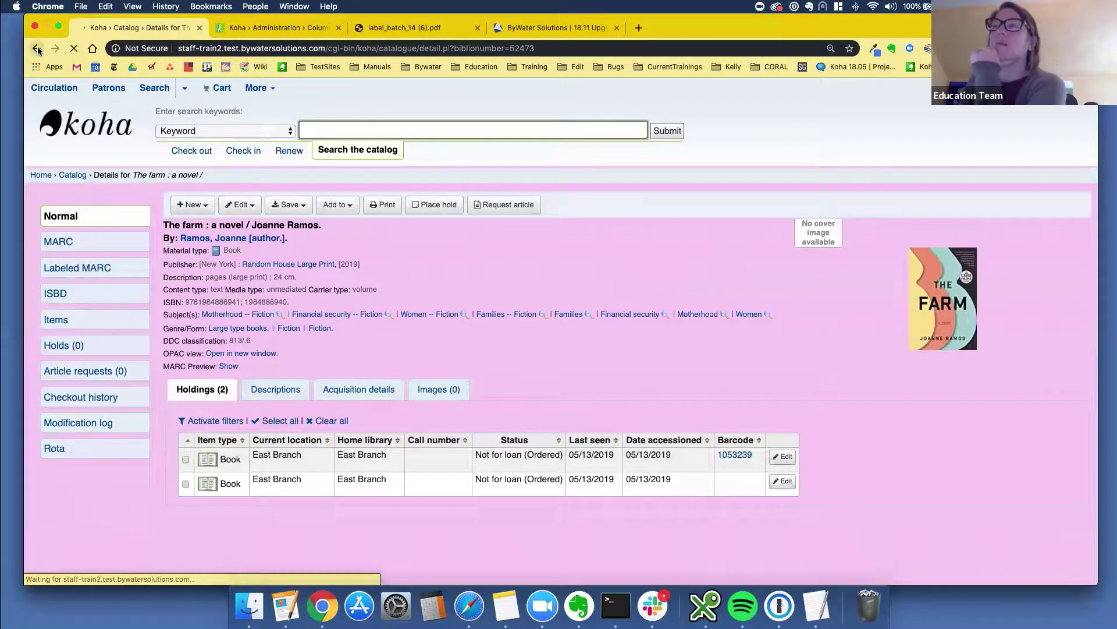
left_click(37, 50)
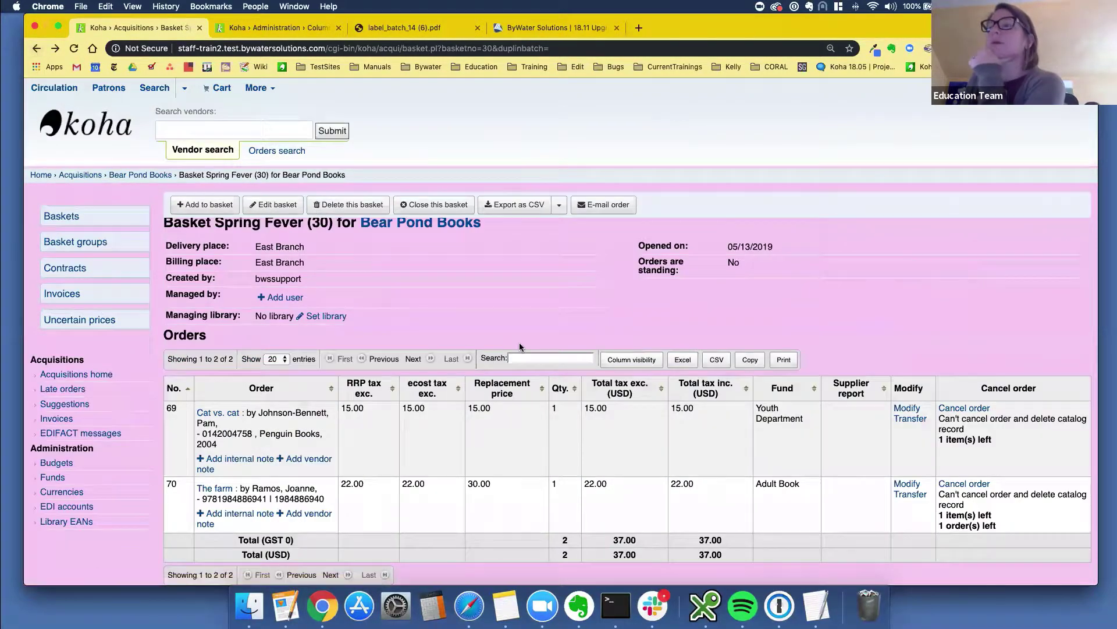
Step: Modify the order line for "The farm" in the basket, setting its vendor price to 25.0
left_click(907, 485)
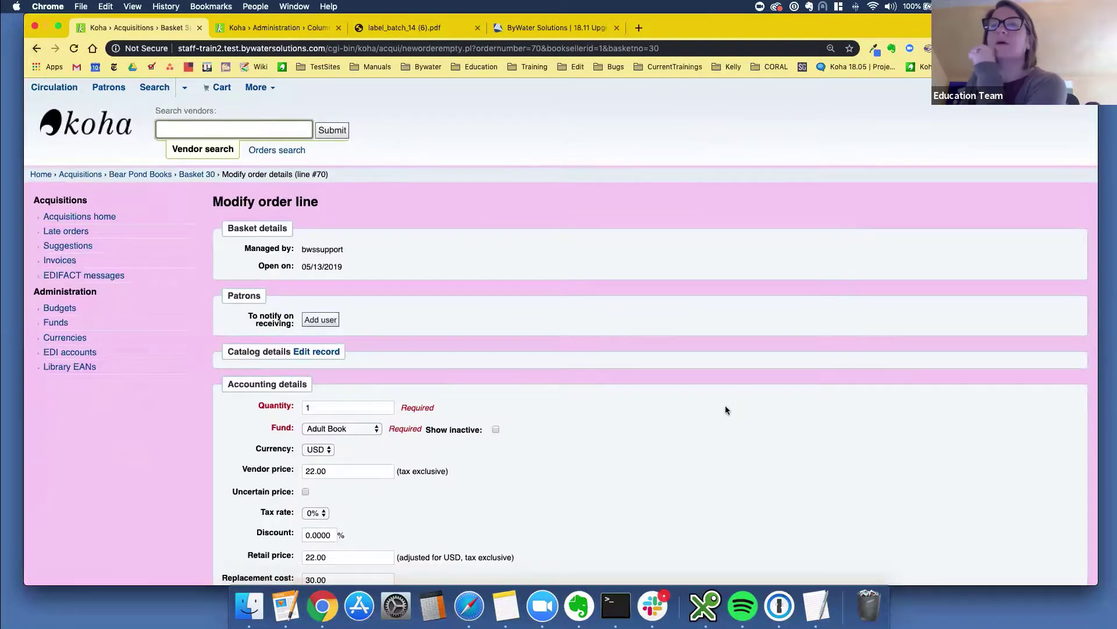
scroll(726, 405, "down", 4)
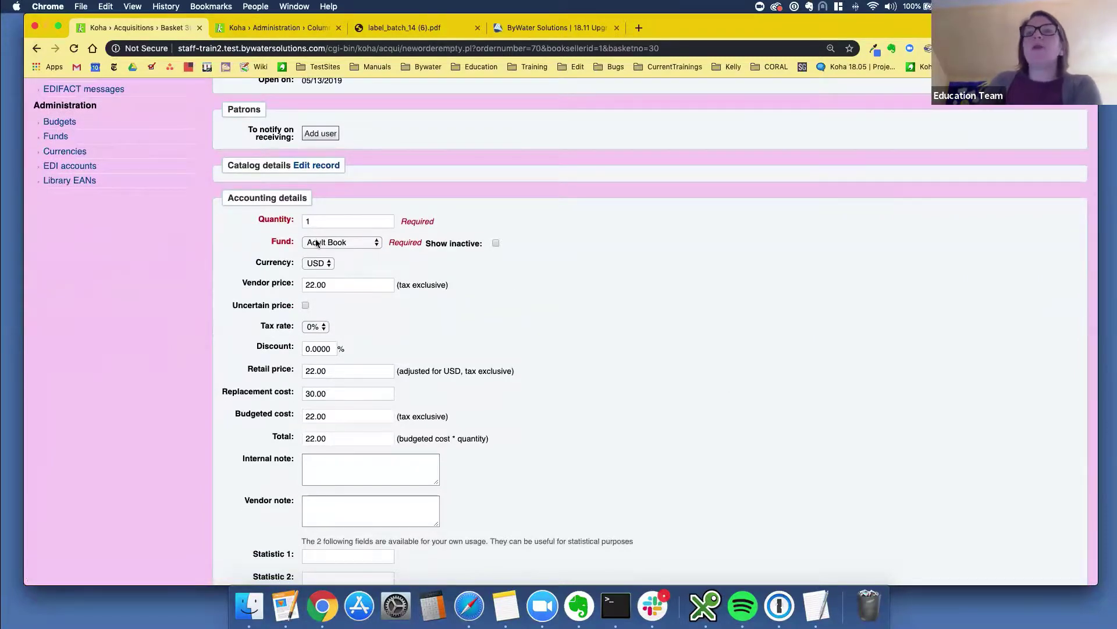
left_click_drag(227, 197, 319, 222)
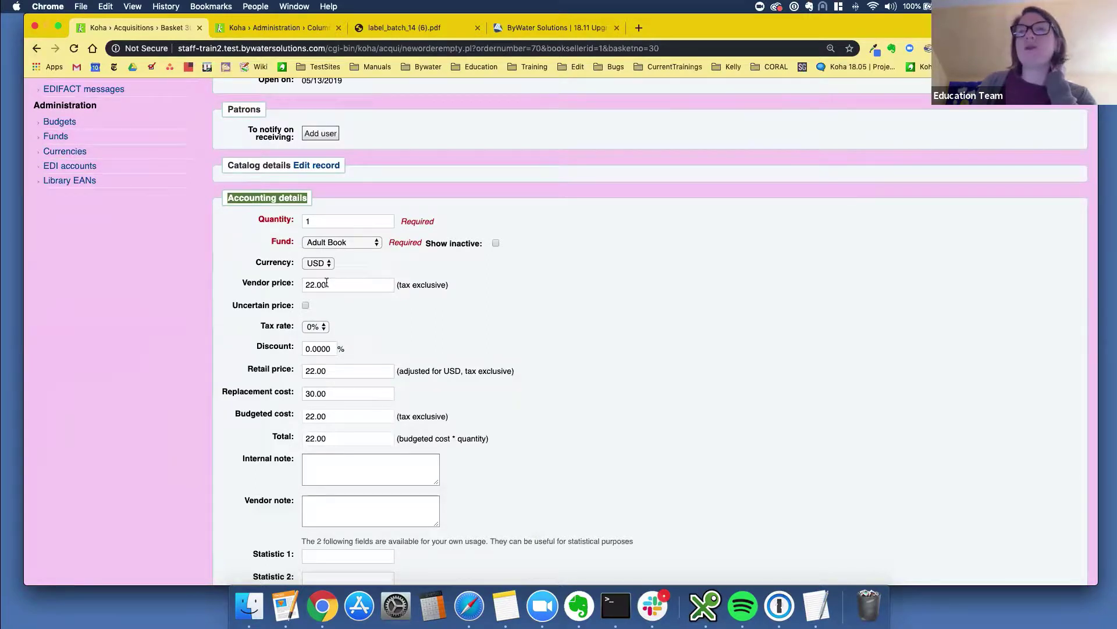
double_click(308, 283)
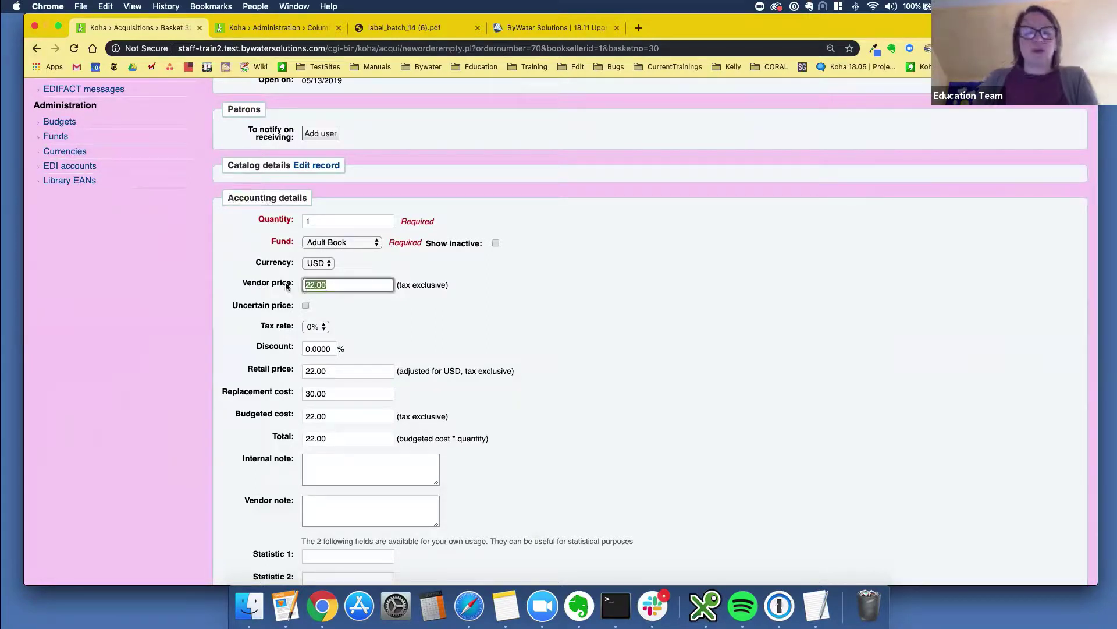
type("25.0")
key("Tab")
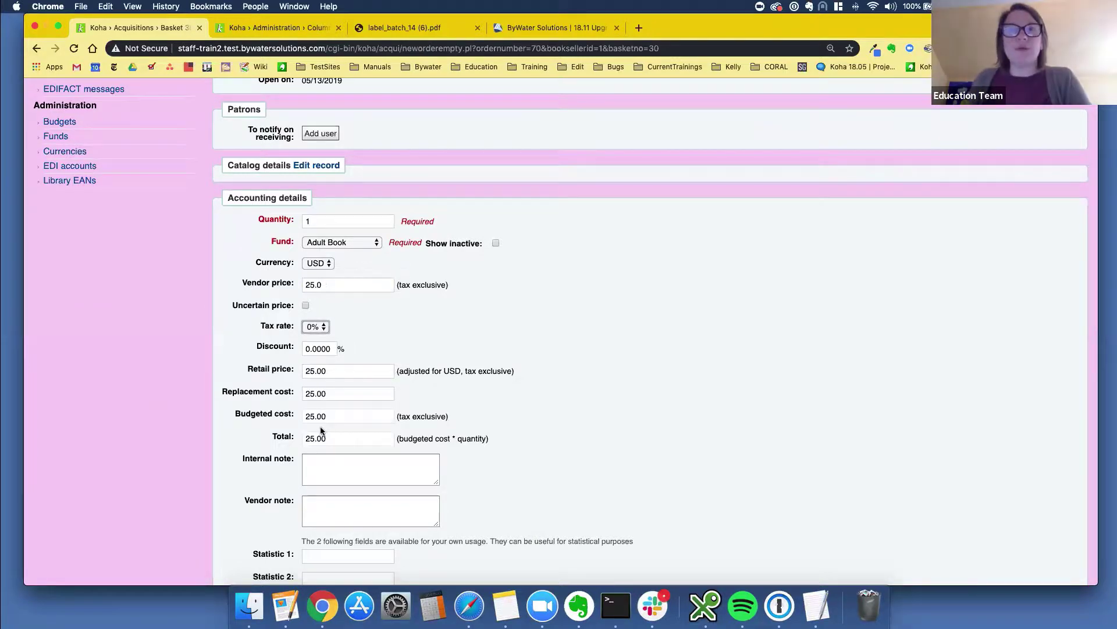
Step: Set the replacement cost of "The farm" order to 30.00 and save the order line
left_click(293, 397)
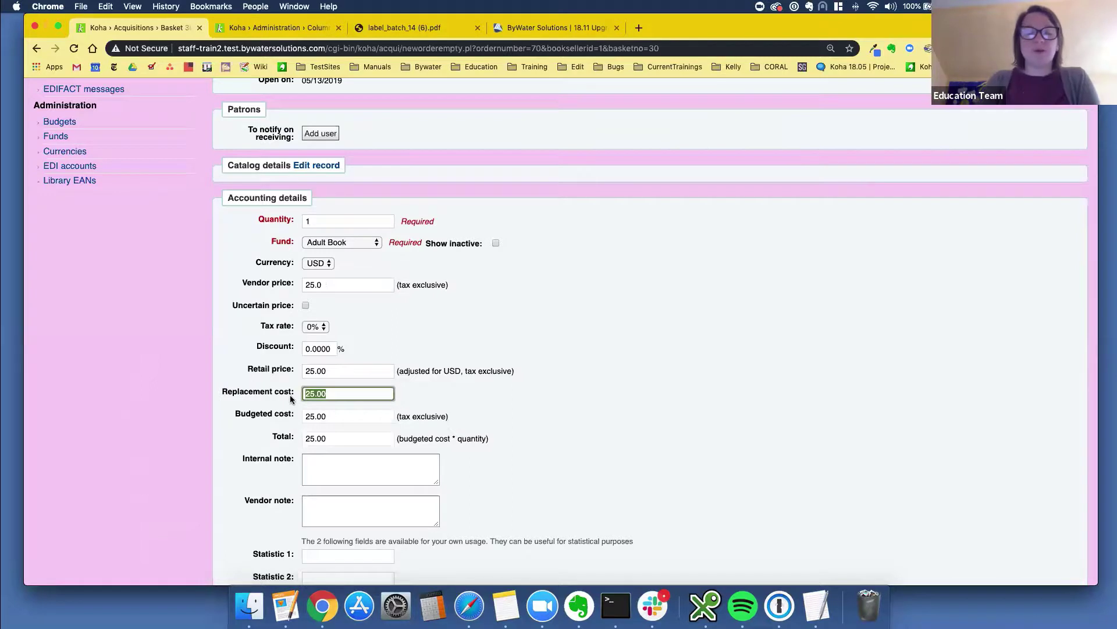
type("30.00")
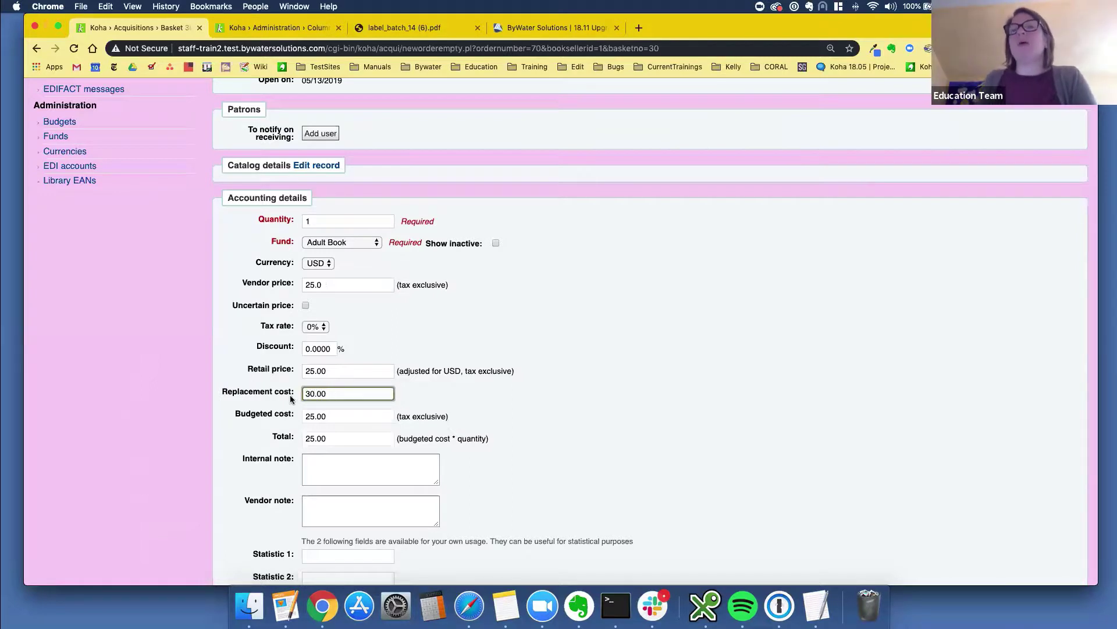
left_click(338, 417)
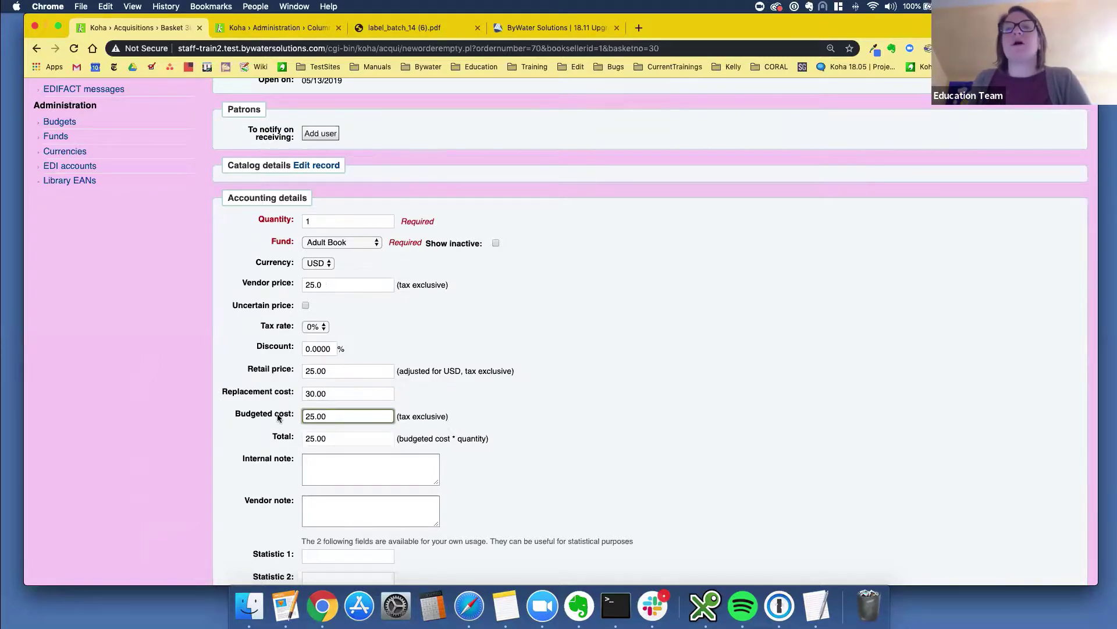
scroll(308, 403, "down", 3)
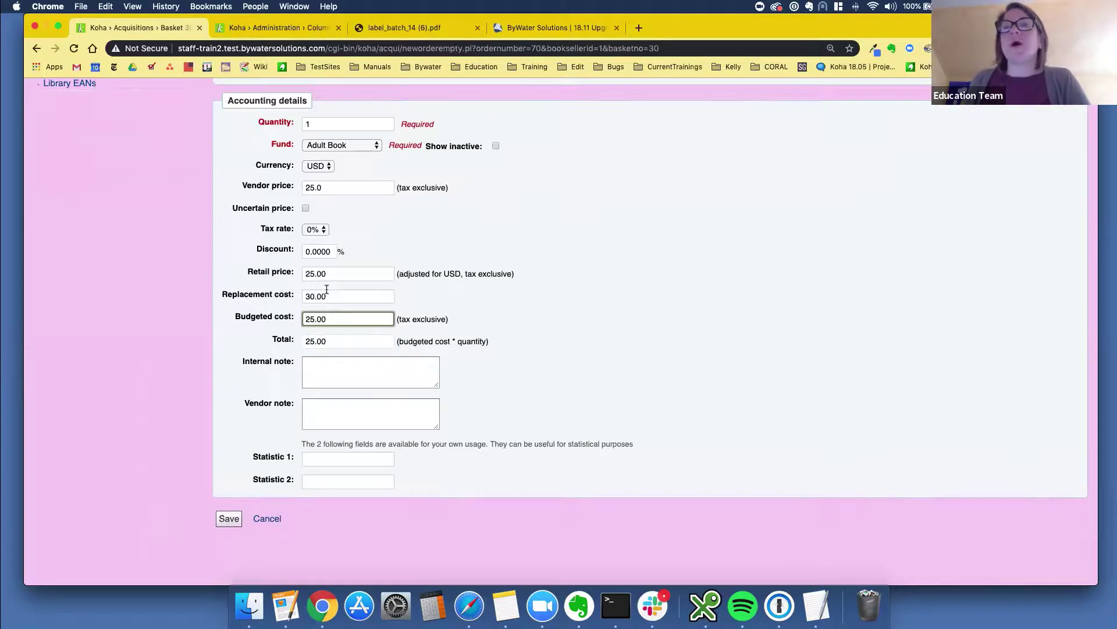
left_click(236, 522)
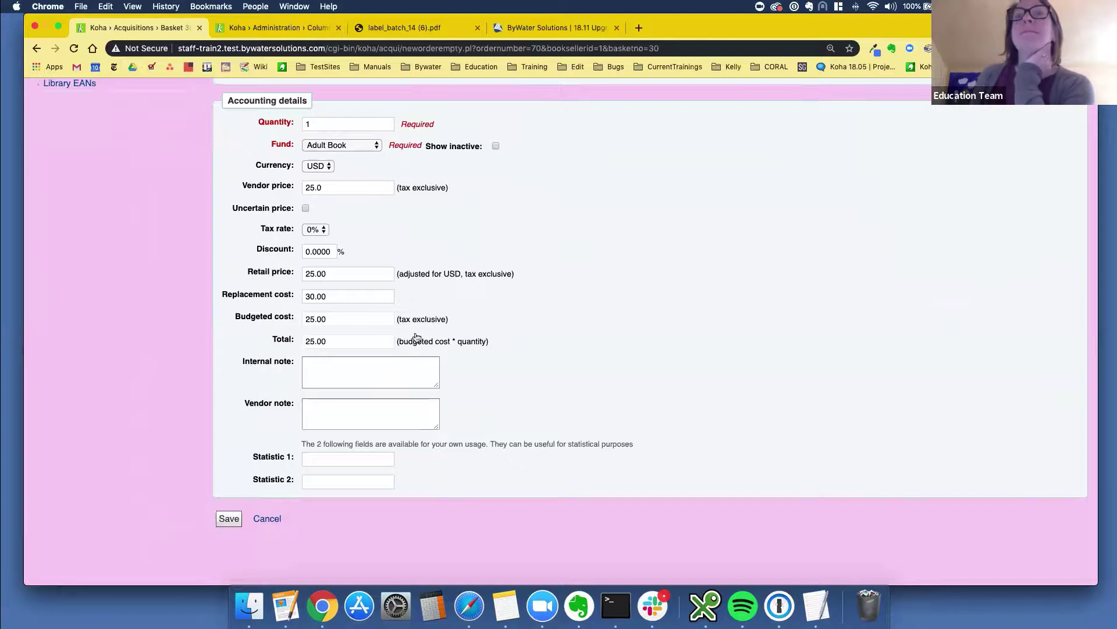
left_click(232, 519)
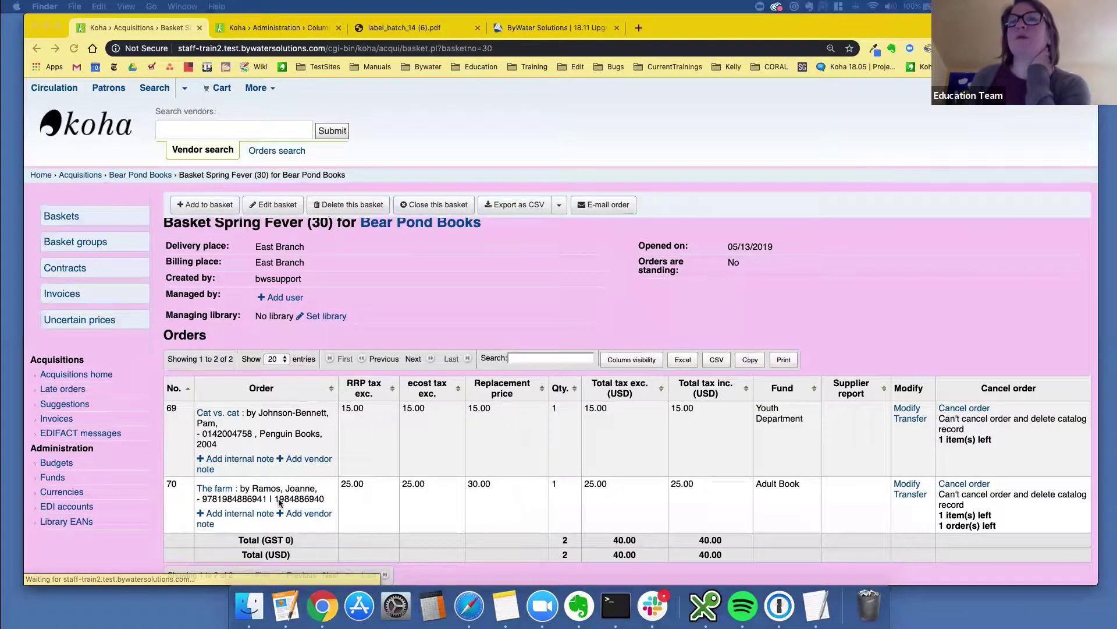
Step: Close the Spring Fever basket and start receiving a new Bear Pond Books shipment with vendor invoice km0513
left_click(444, 206)
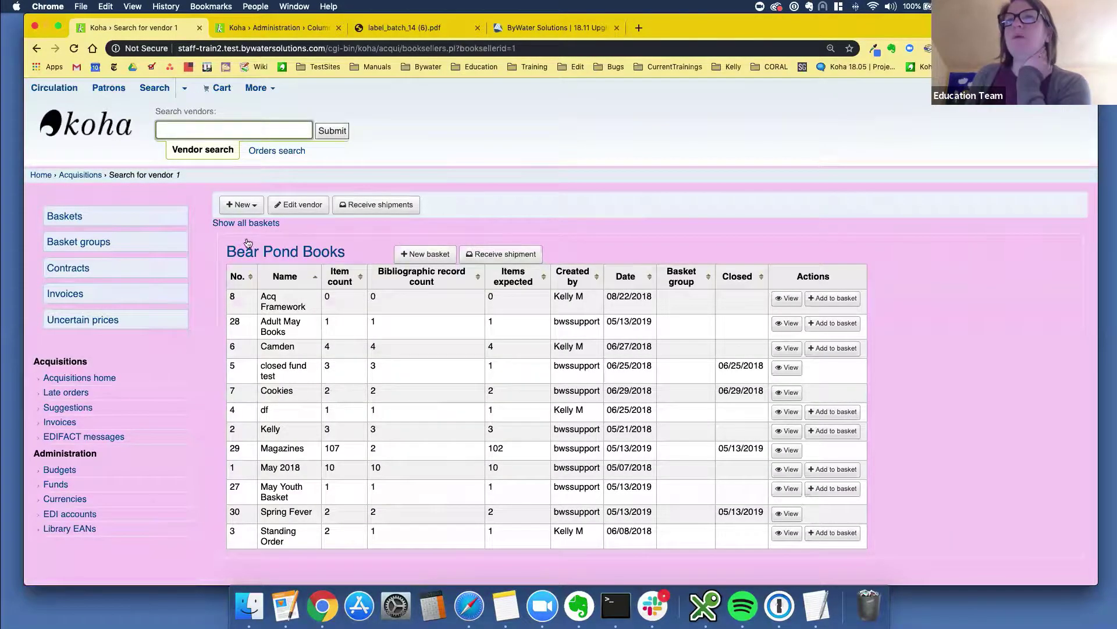
left_click(493, 259)
left_click(493, 258)
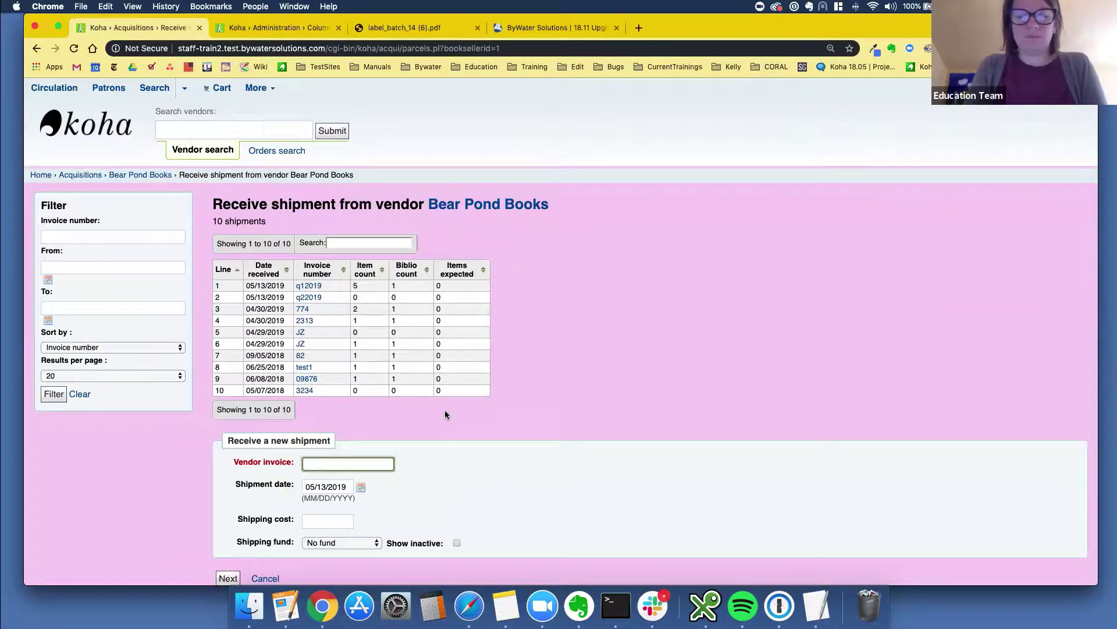
type("km0513")
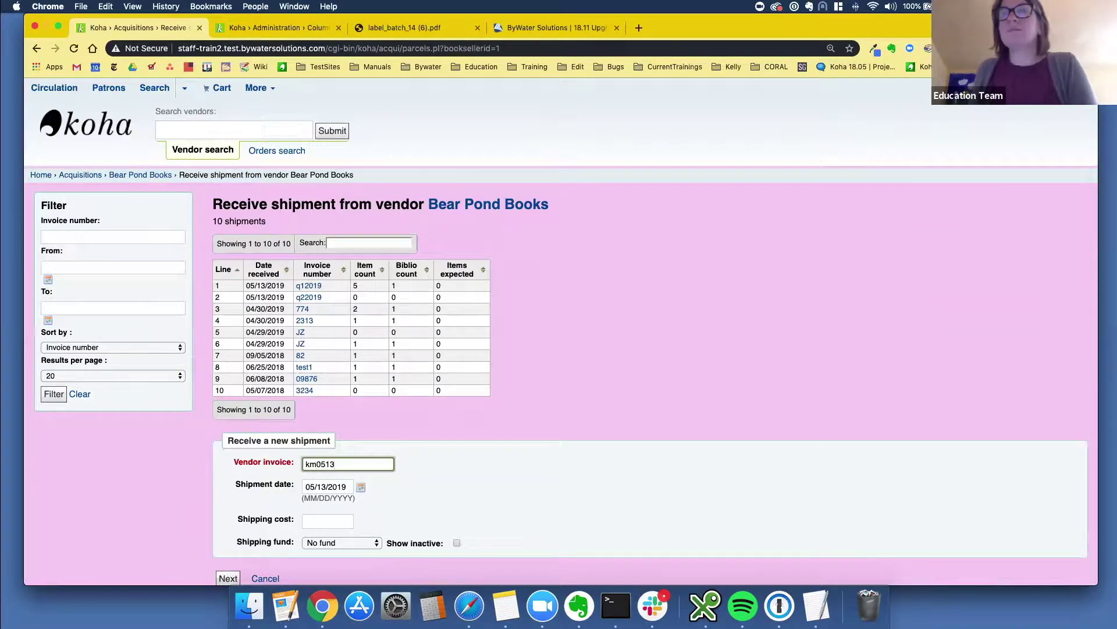
scroll(444, 411, "down", 3)
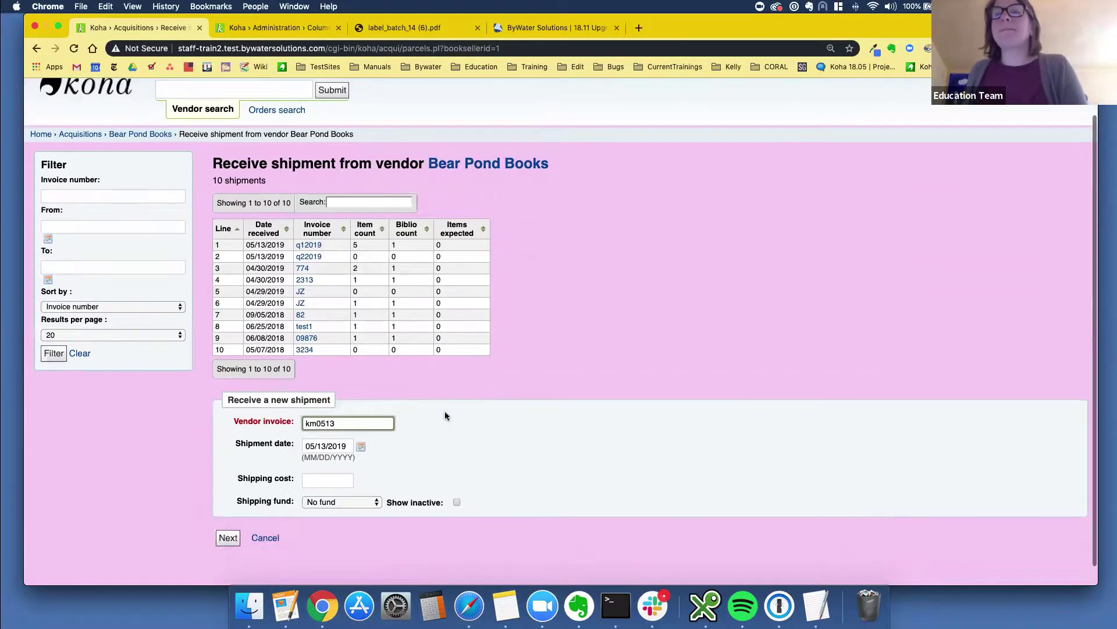
left_click(228, 519)
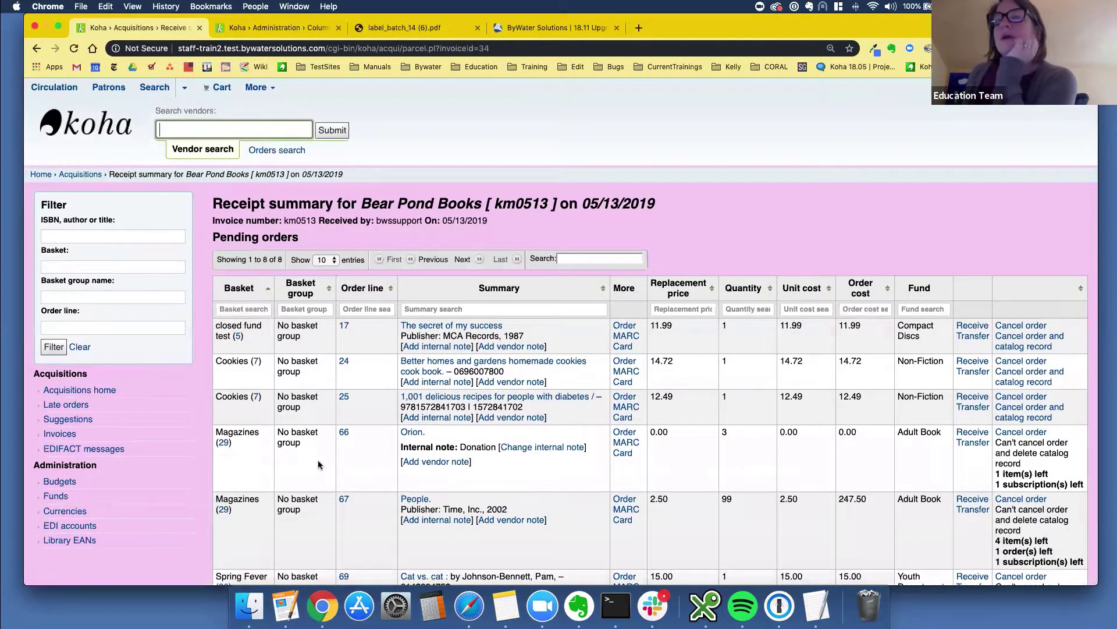
Step: View the receive form of the pending order for "The farm", return to the pending orders, and check its order information
scroll(227, 346, "down", 10)
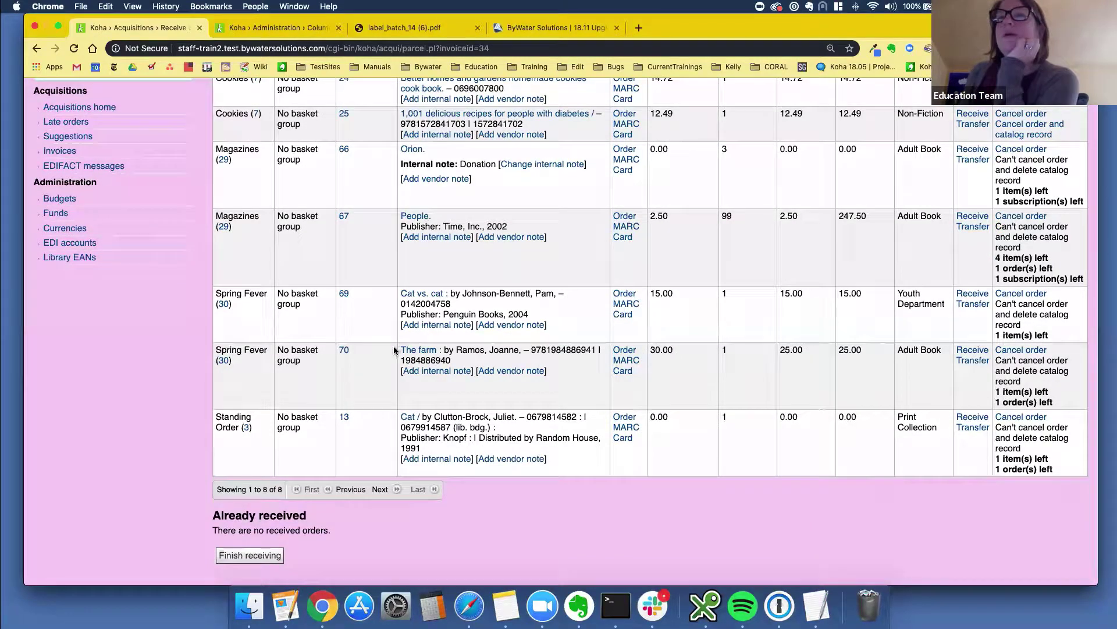
left_click(966, 352)
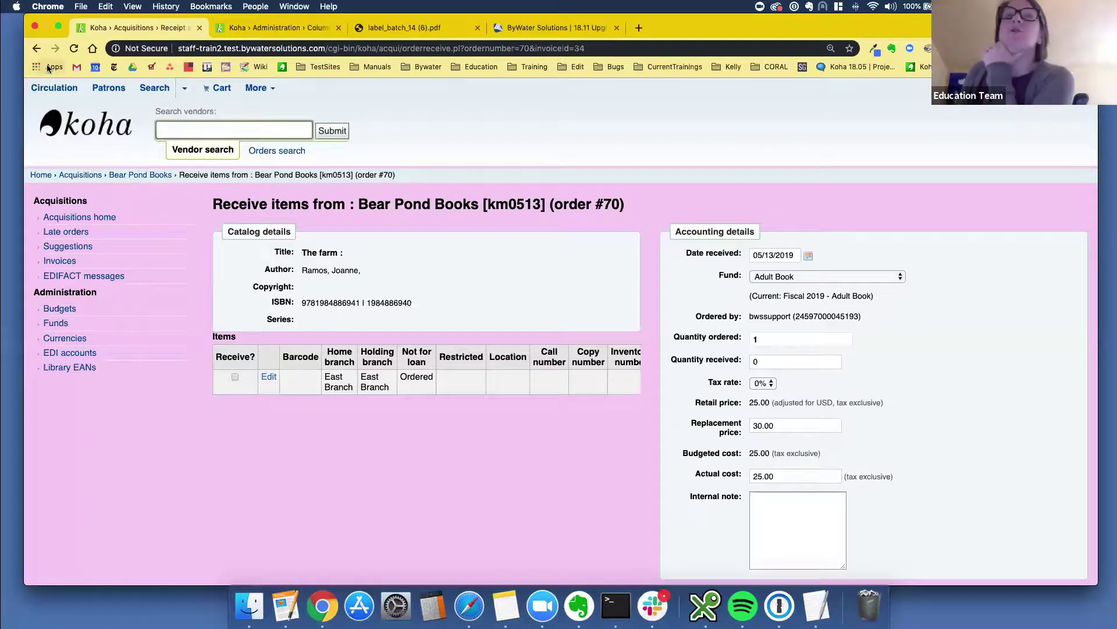
left_click(37, 50)
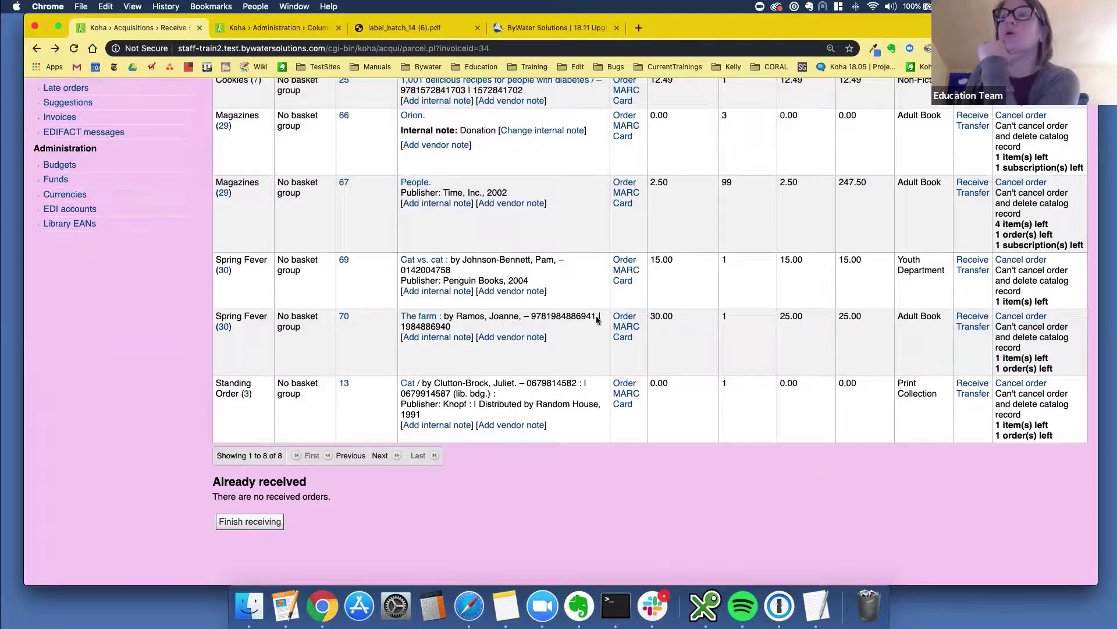
scroll(625, 317, "up", 5)
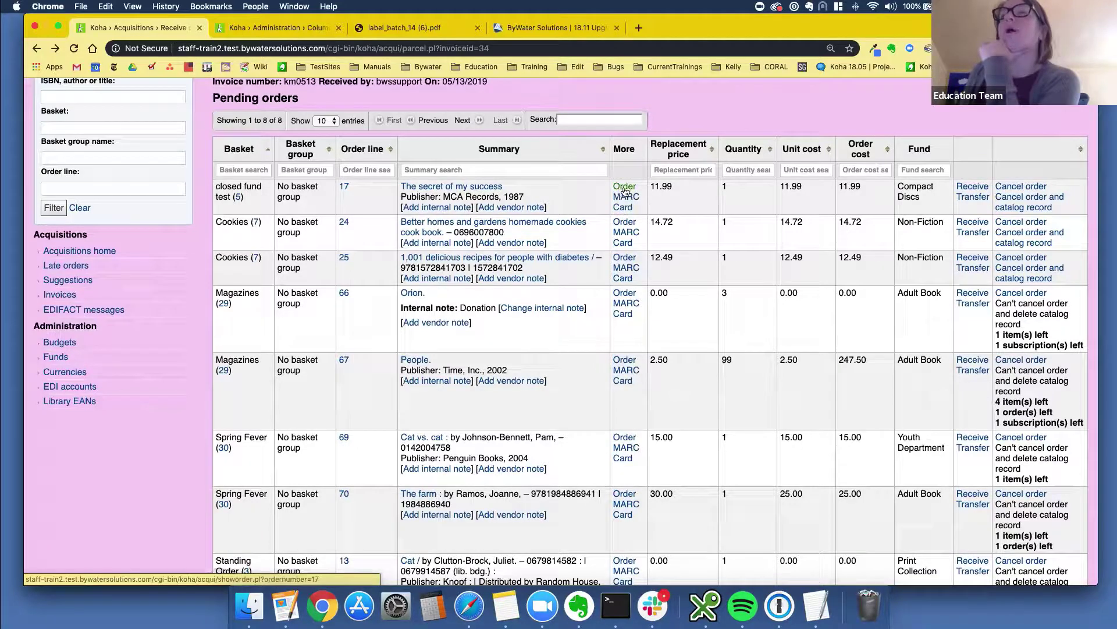
scroll(628, 380, "down", 4)
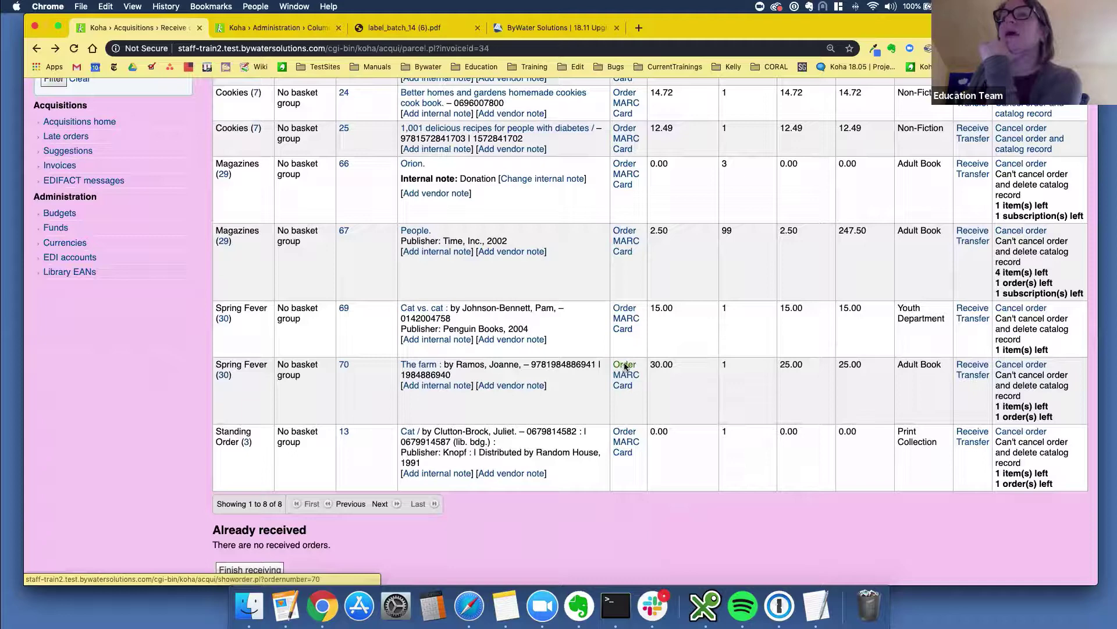
left_click(625, 366)
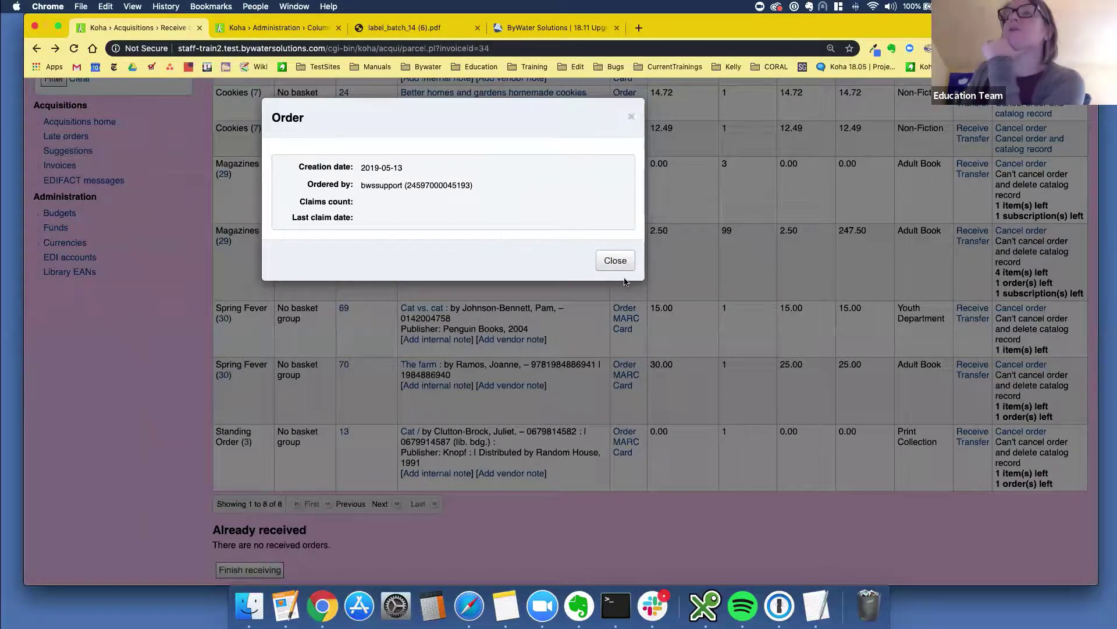
left_click(616, 260)
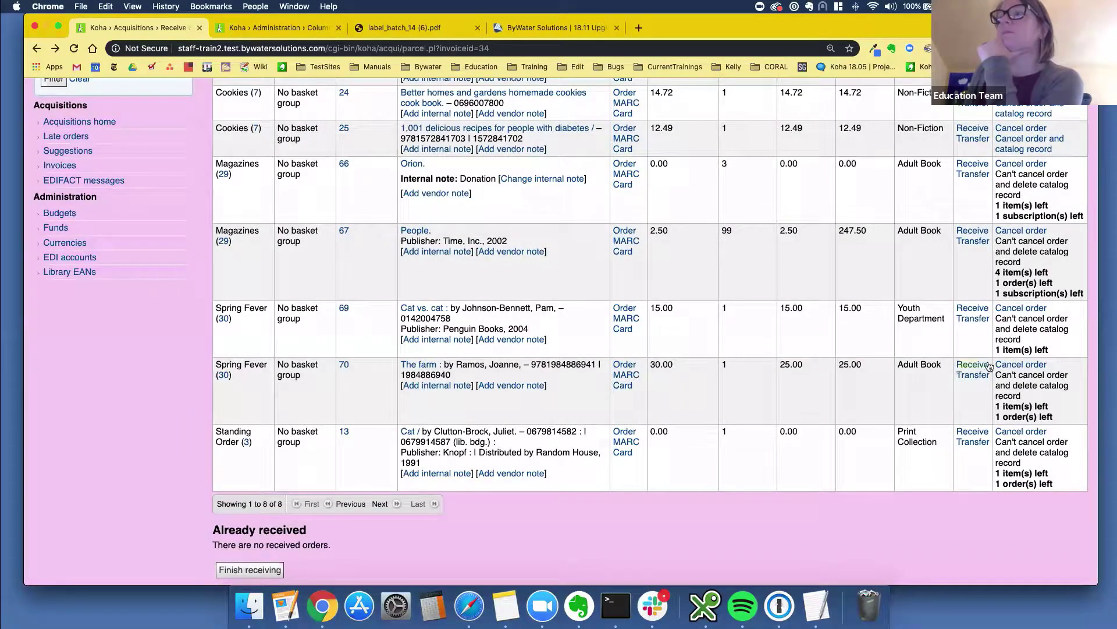
Step: Receive the item ordered for "The farm" from the pending orders and save the receipt
left_click(969, 365)
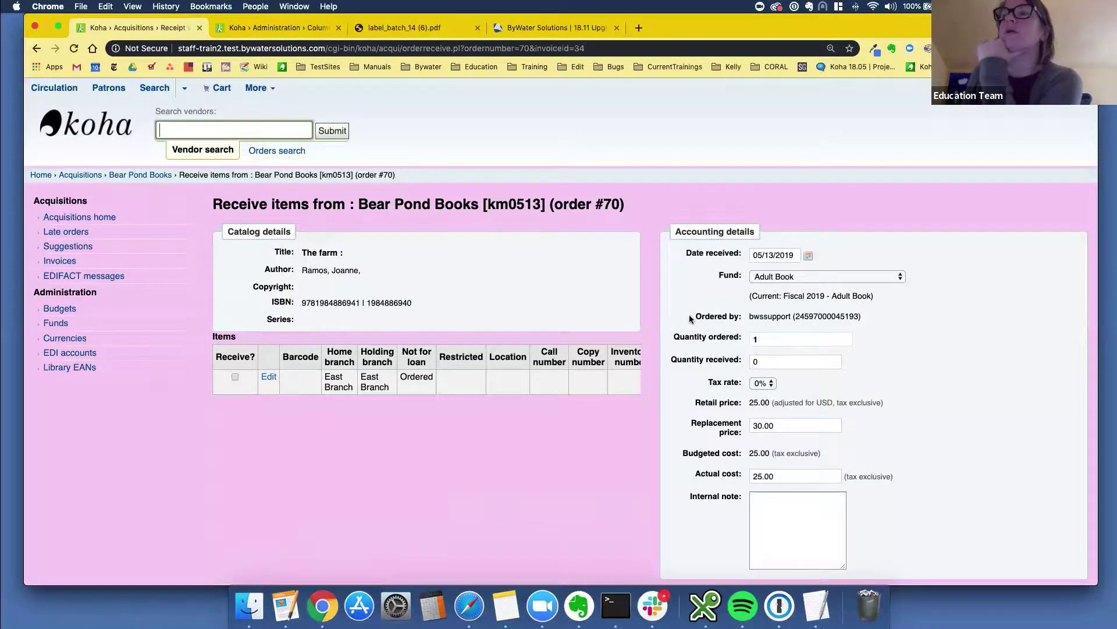
left_click_drag(689, 314, 892, 313)
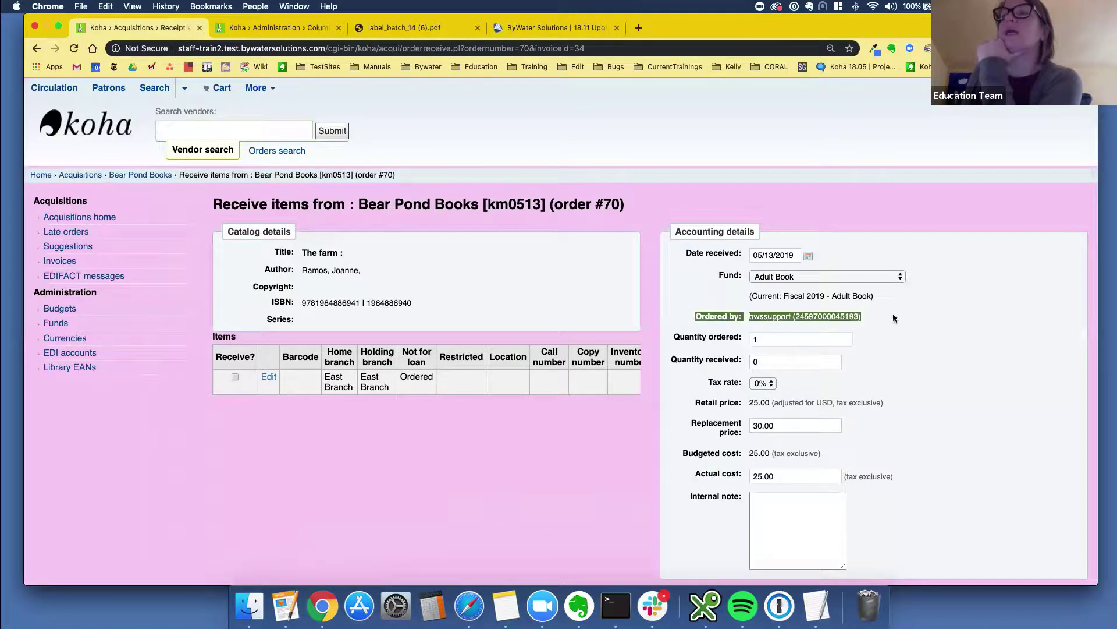
left_click(917, 345)
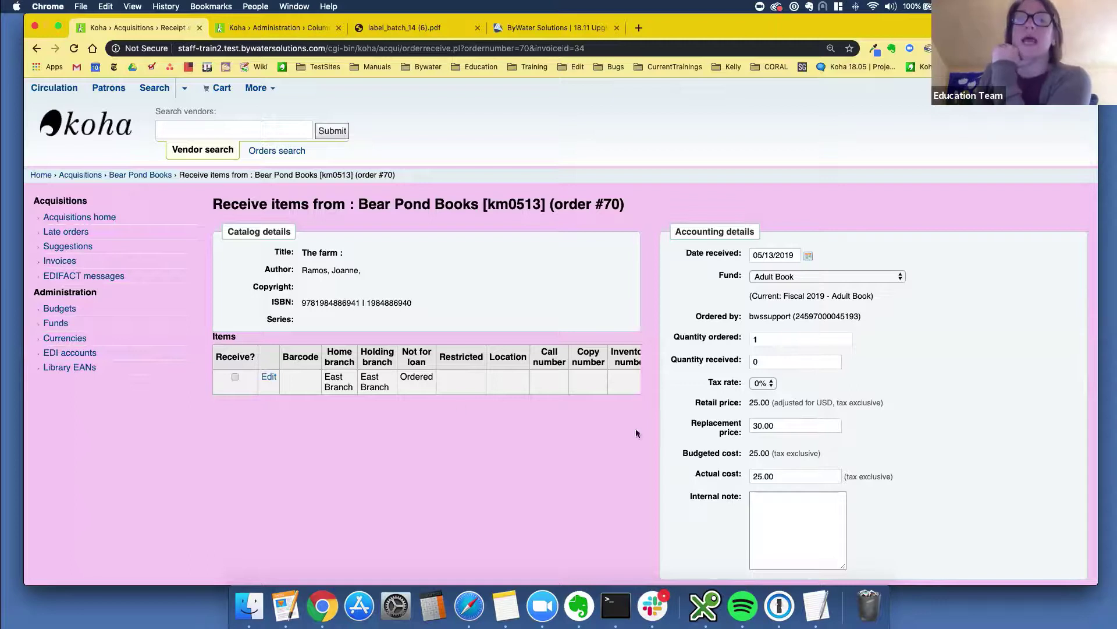
left_click(234, 377)
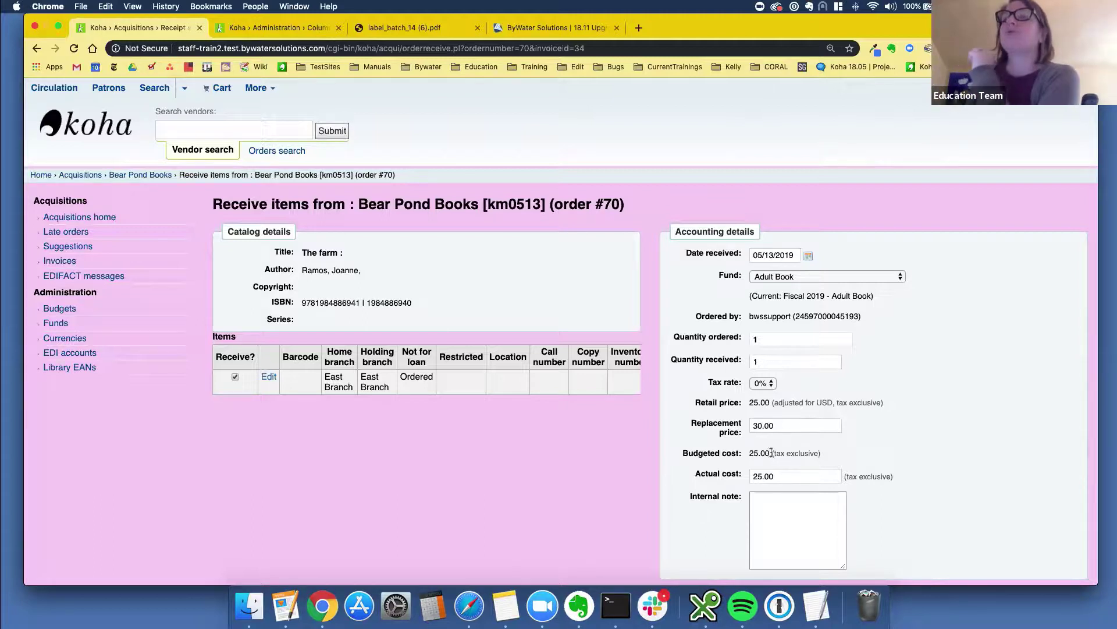
scroll(542, 434, "down", 3)
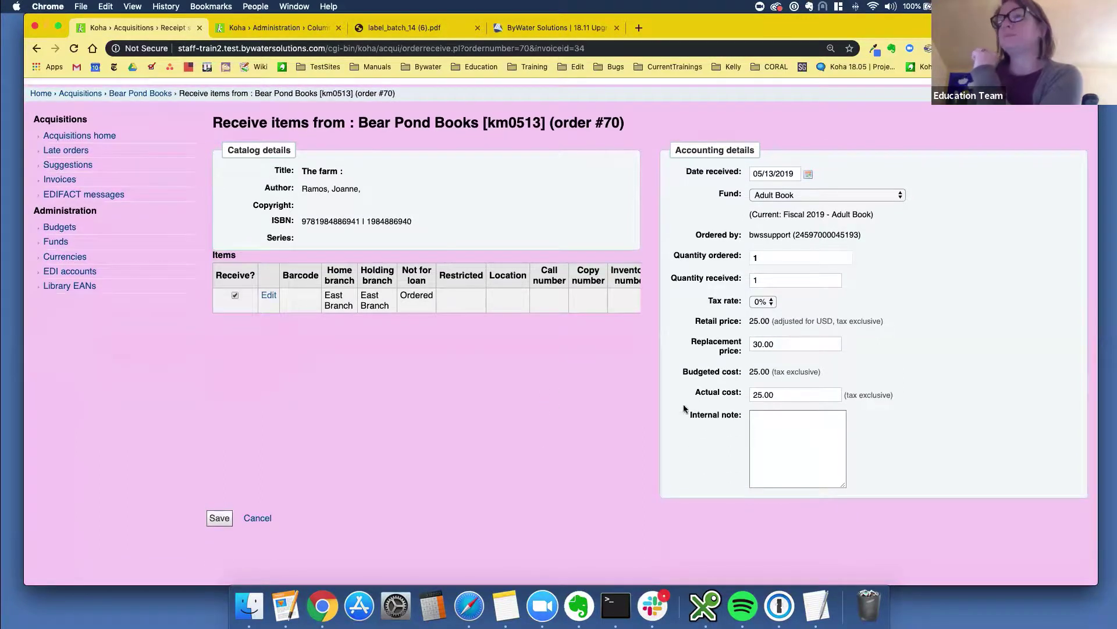
left_click(219, 518)
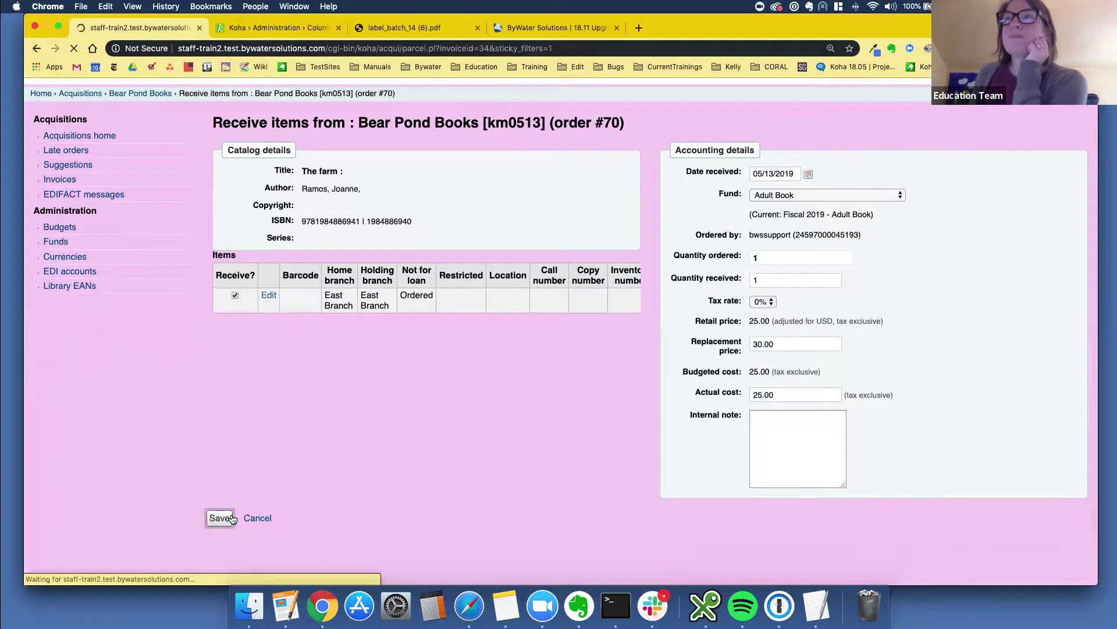
Step: Finish receiving the shipment for invoice km0513
scroll(274, 502, "down", 2)
scroll(274, 502, "down", 6)
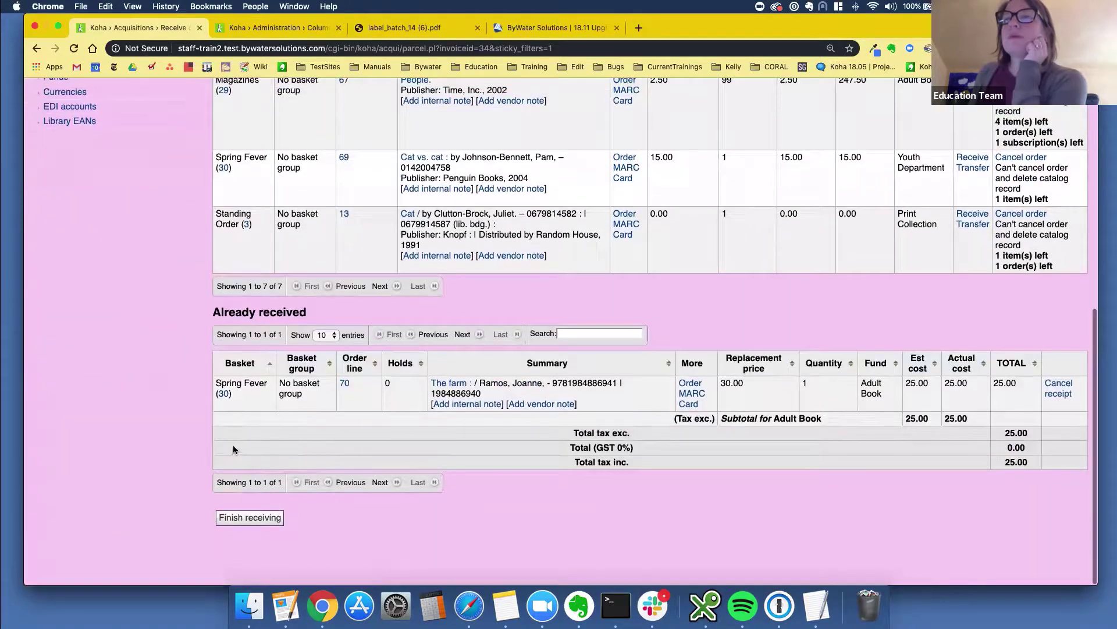
left_click(267, 519)
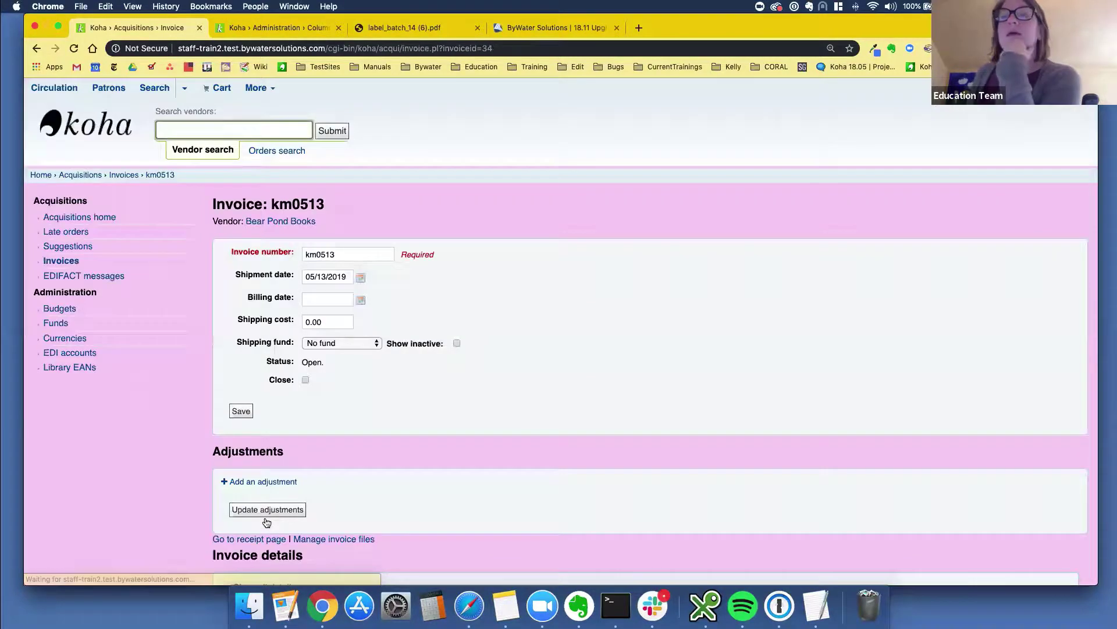
Step: Open the catalog record of "The farm" from the invoice details and review its acquisition details and holdings
scroll(264, 522, "down", 2)
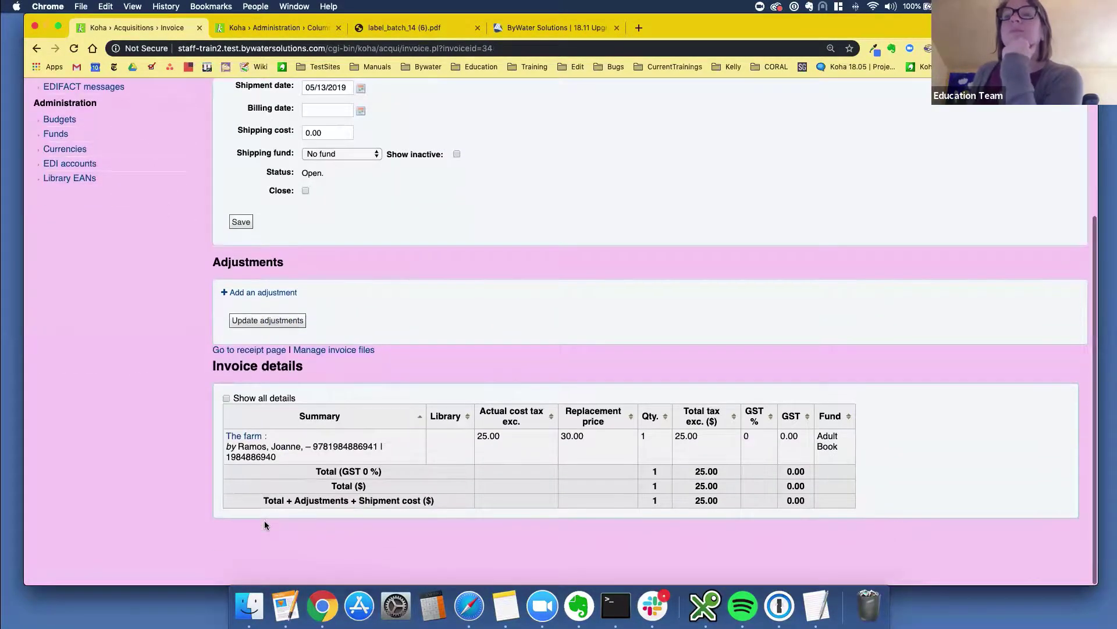
left_click(244, 440)
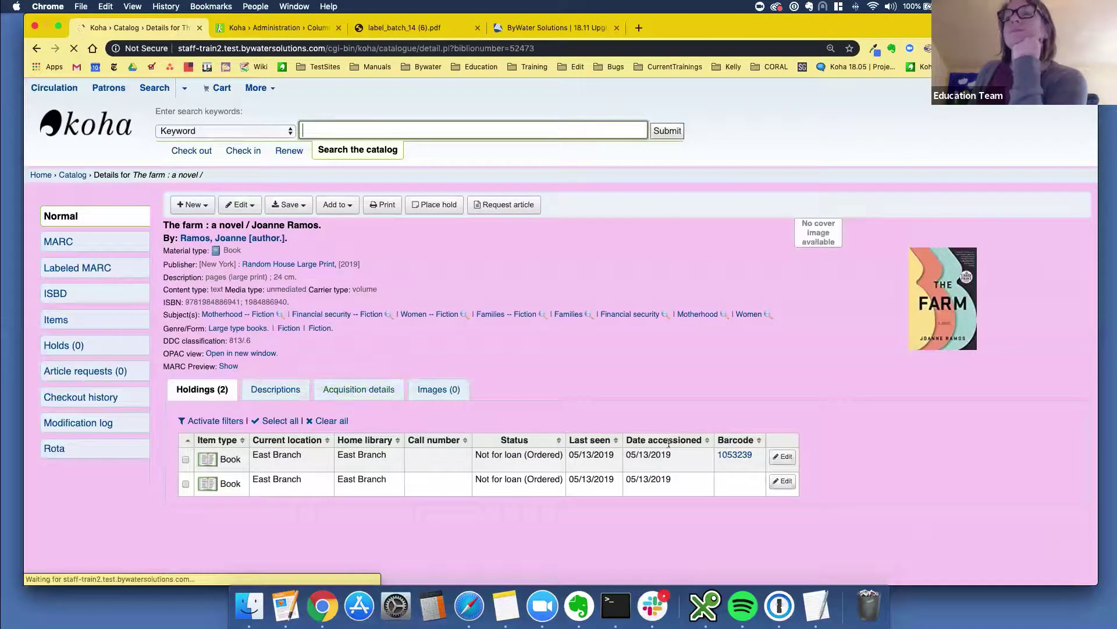
left_click(347, 390)
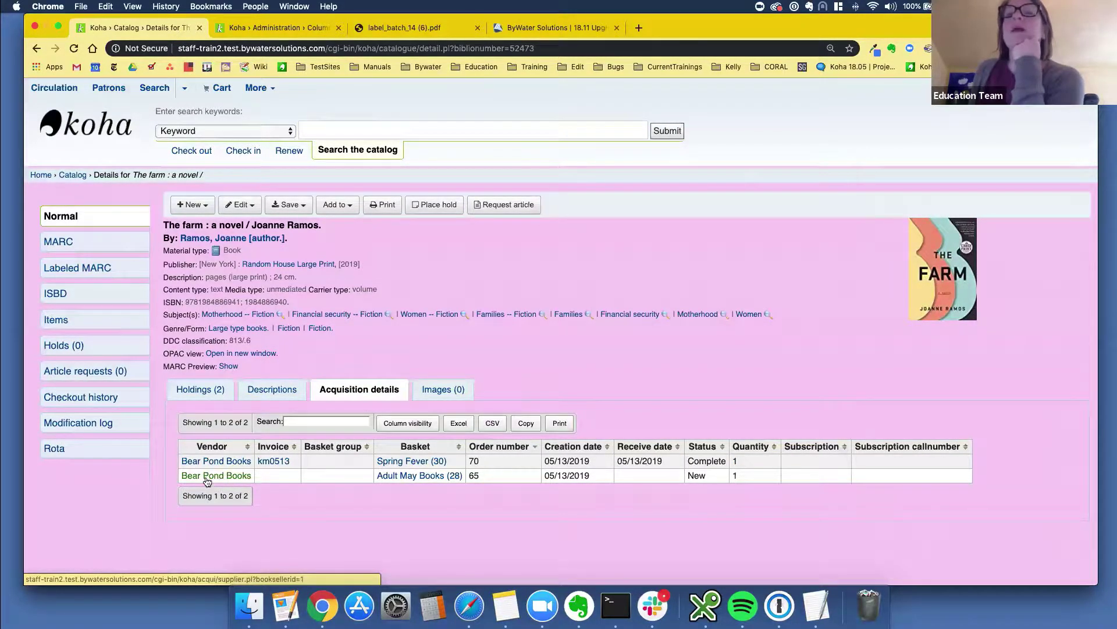
left_click(193, 391)
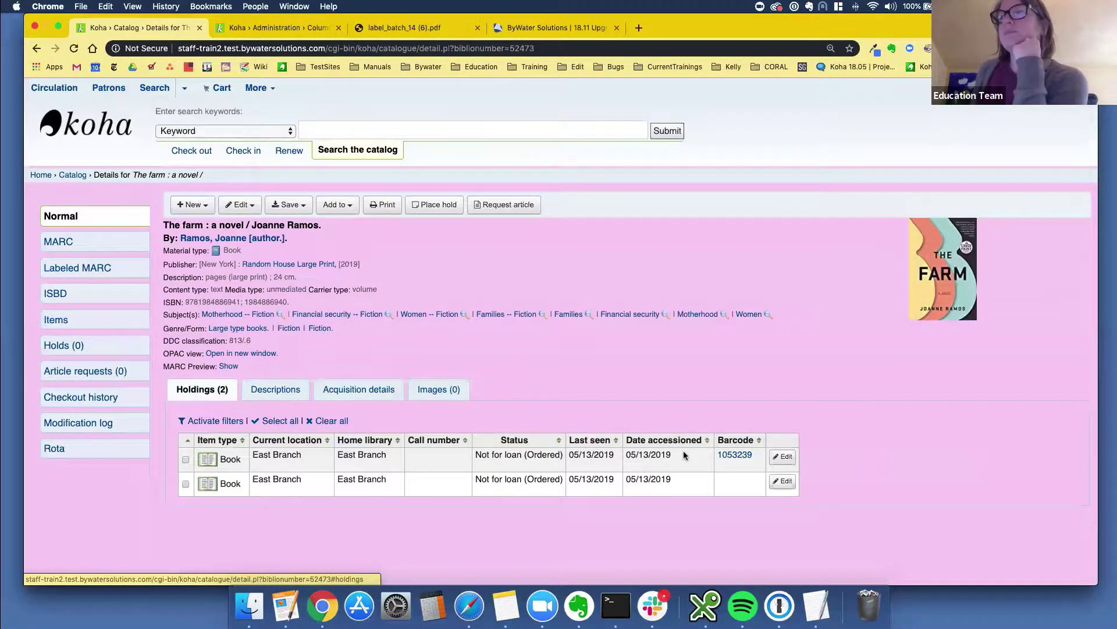
Step: Open each of the two items of "The farm" for editing and compare their purchase price and replacement price fields
left_click(783, 459)
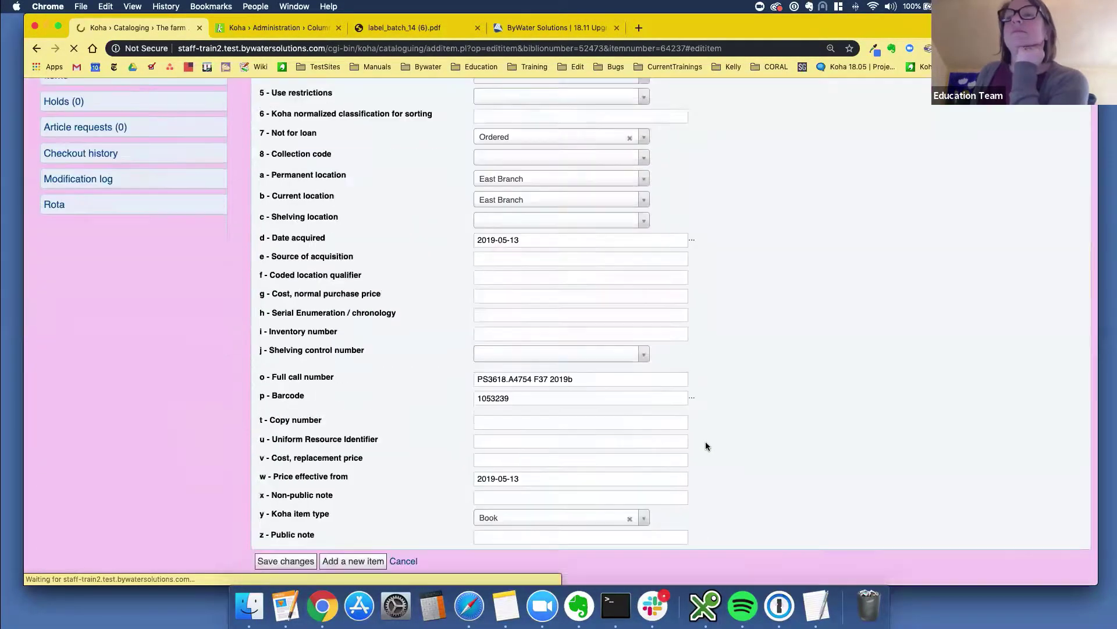
scroll(706, 442, "up", 5)
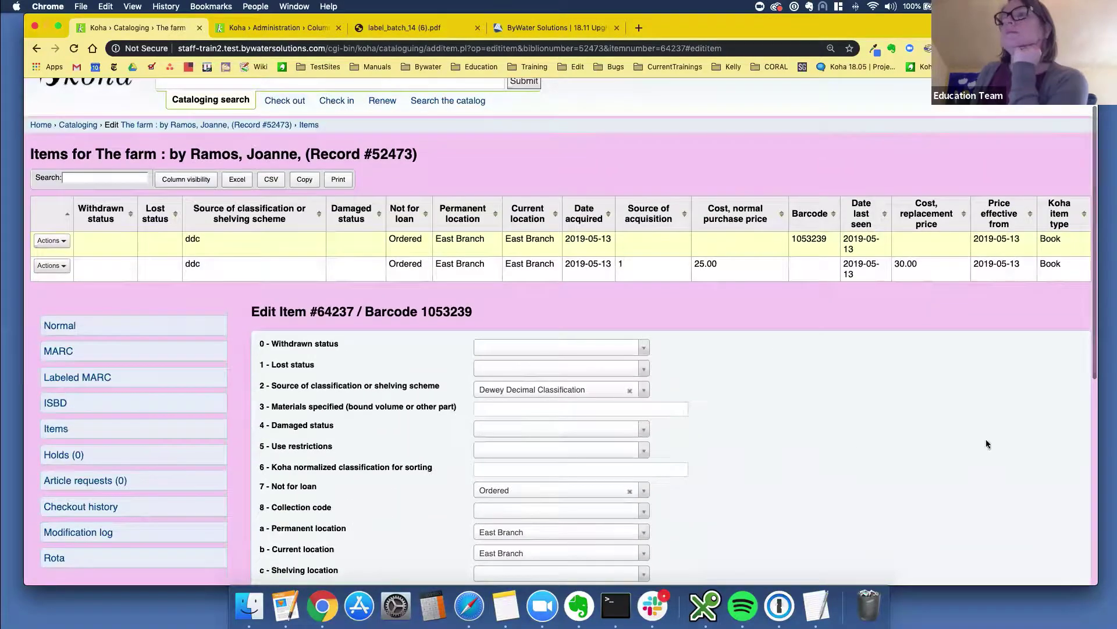
left_click(61, 266)
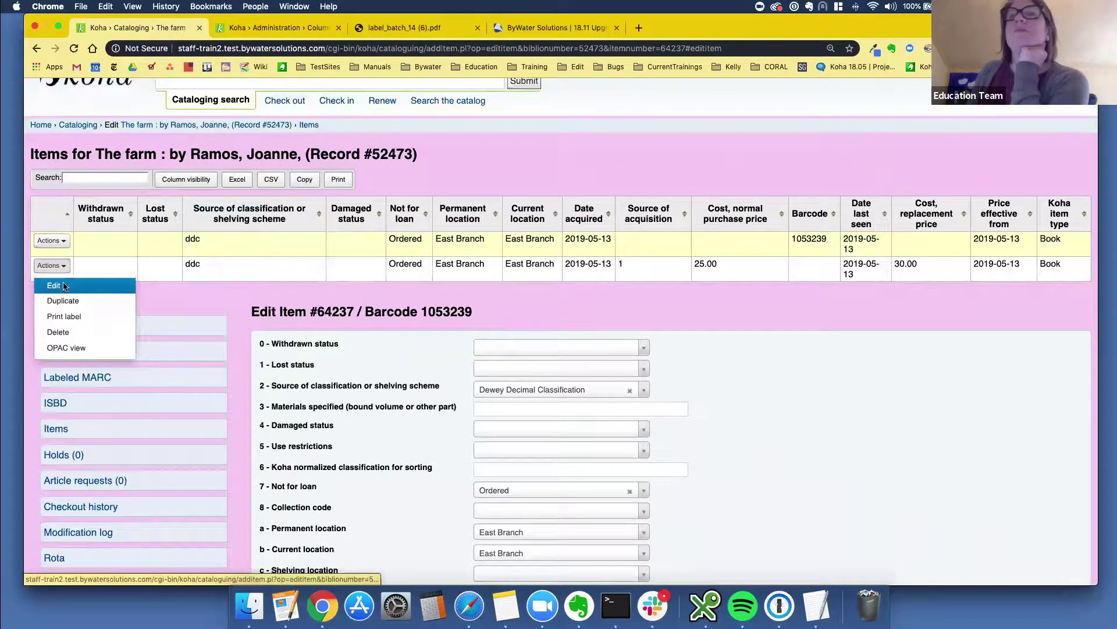
left_click(63, 286)
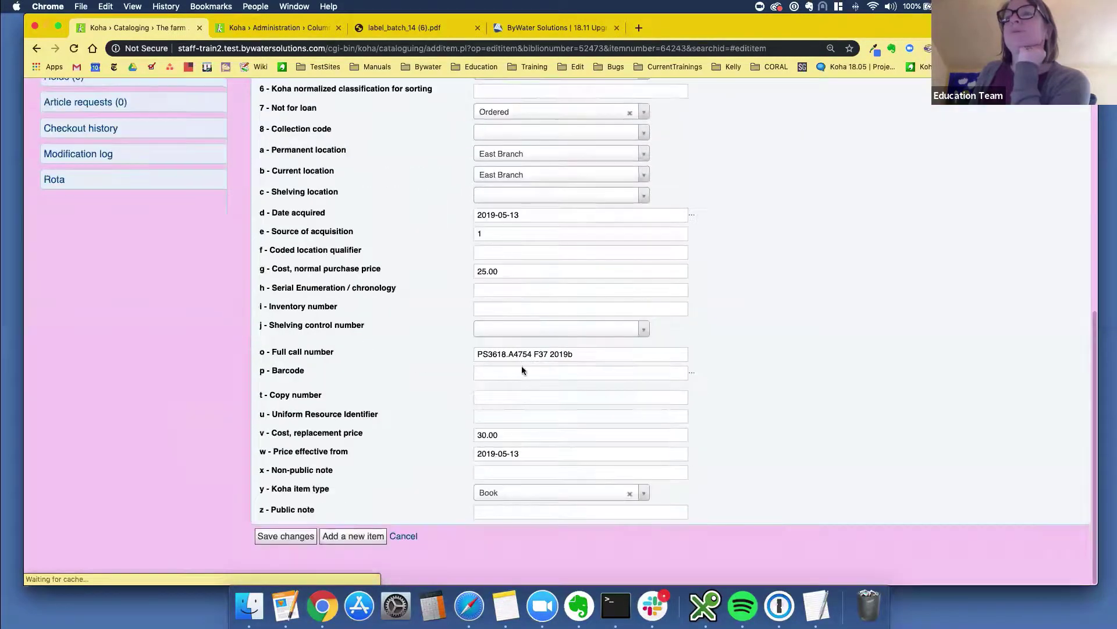
double_click(492, 271)
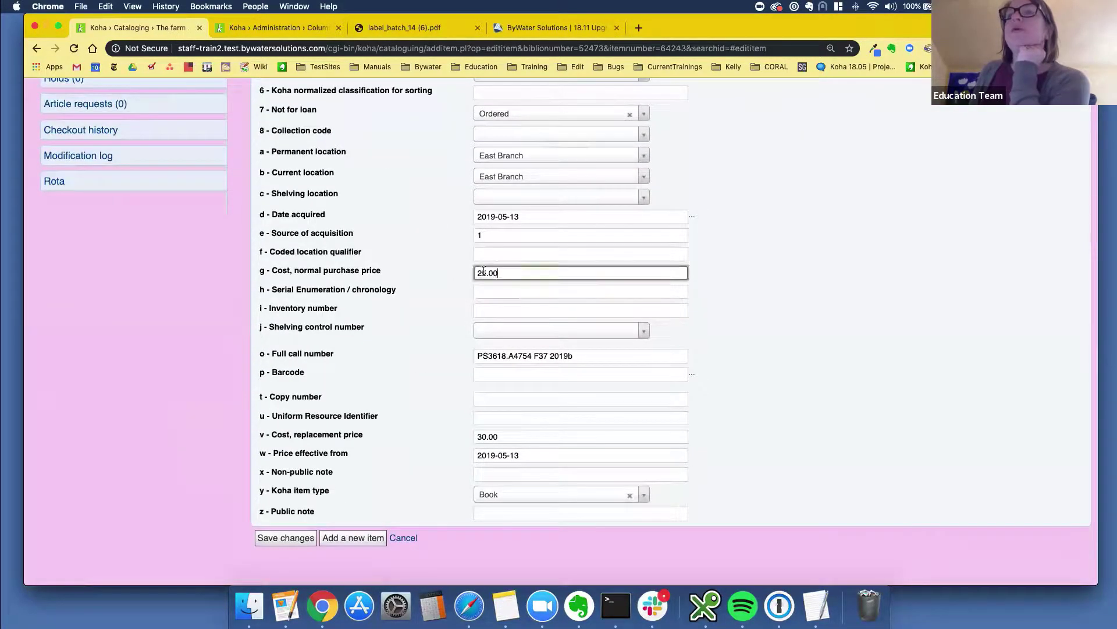
double_click(491, 436)
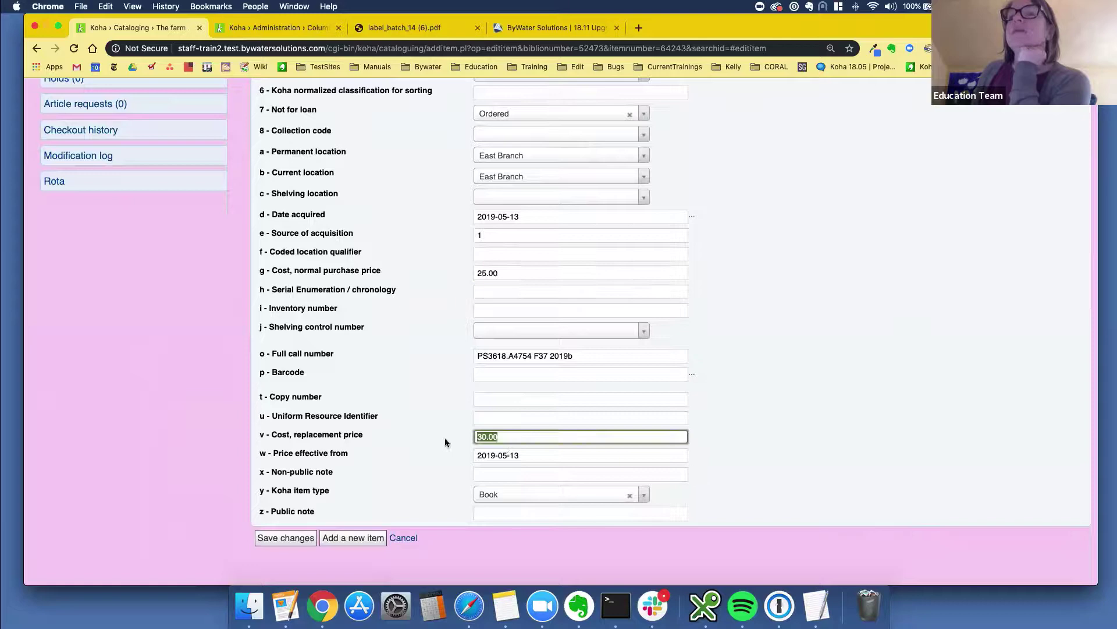
left_click(406, 437)
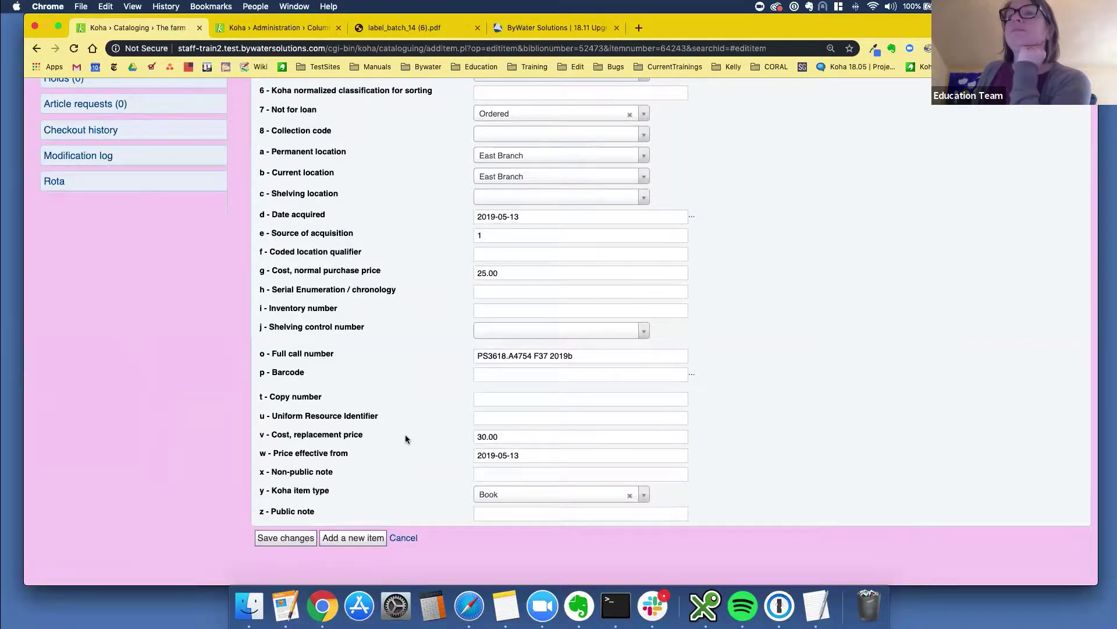
scroll(312, 283, "up", 10)
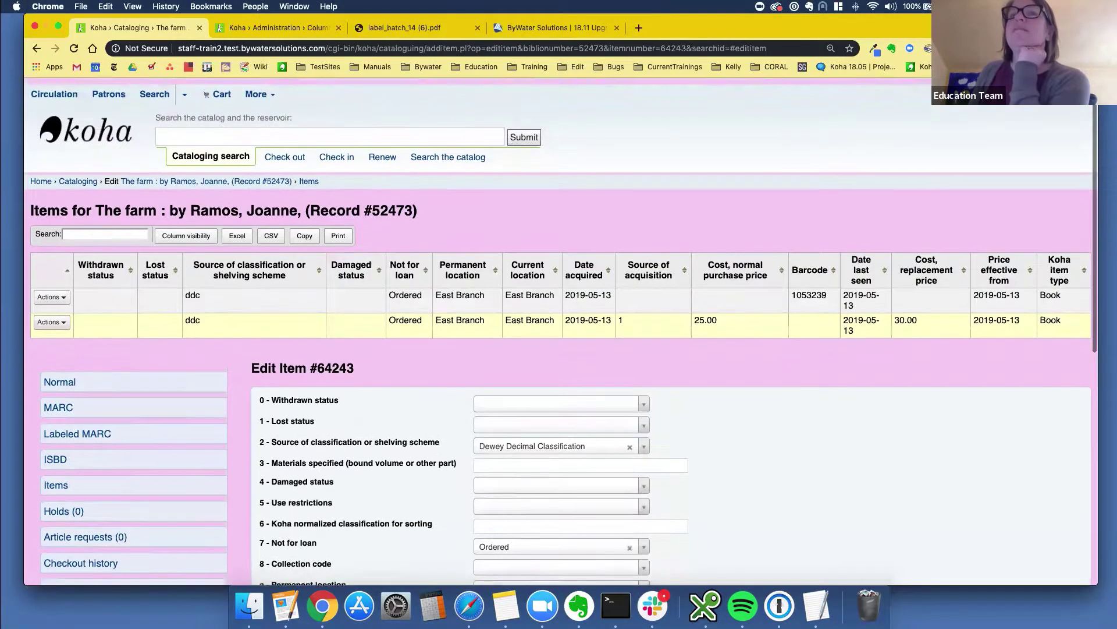
Step: Return to the catalog record, open invoice km0513 from its acquisition details, and review the invoice
left_click(140, 377)
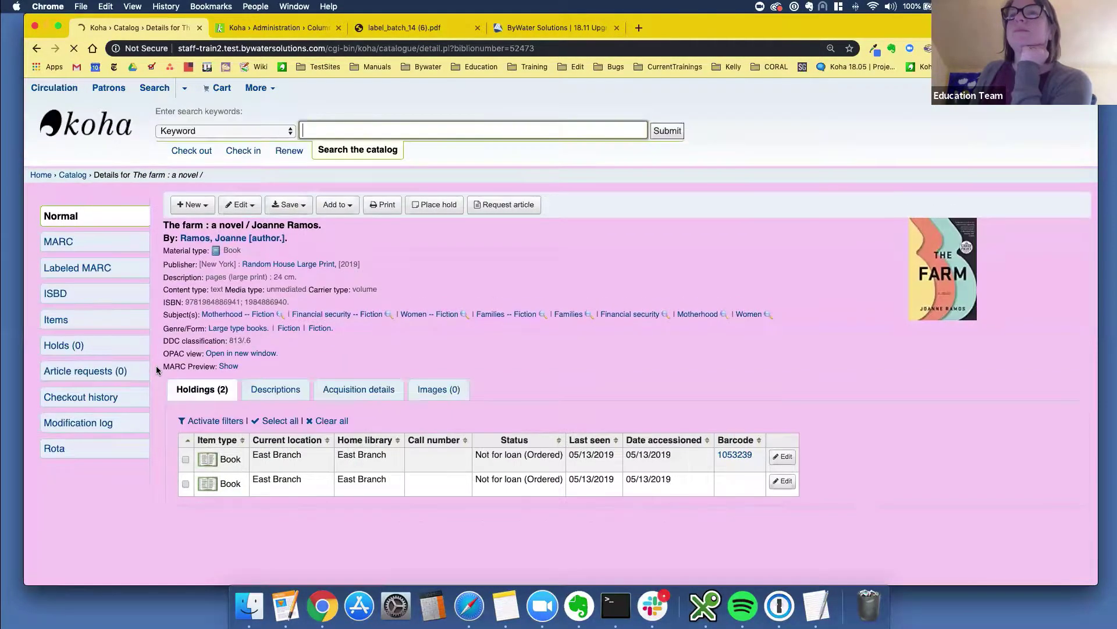
left_click(364, 391)
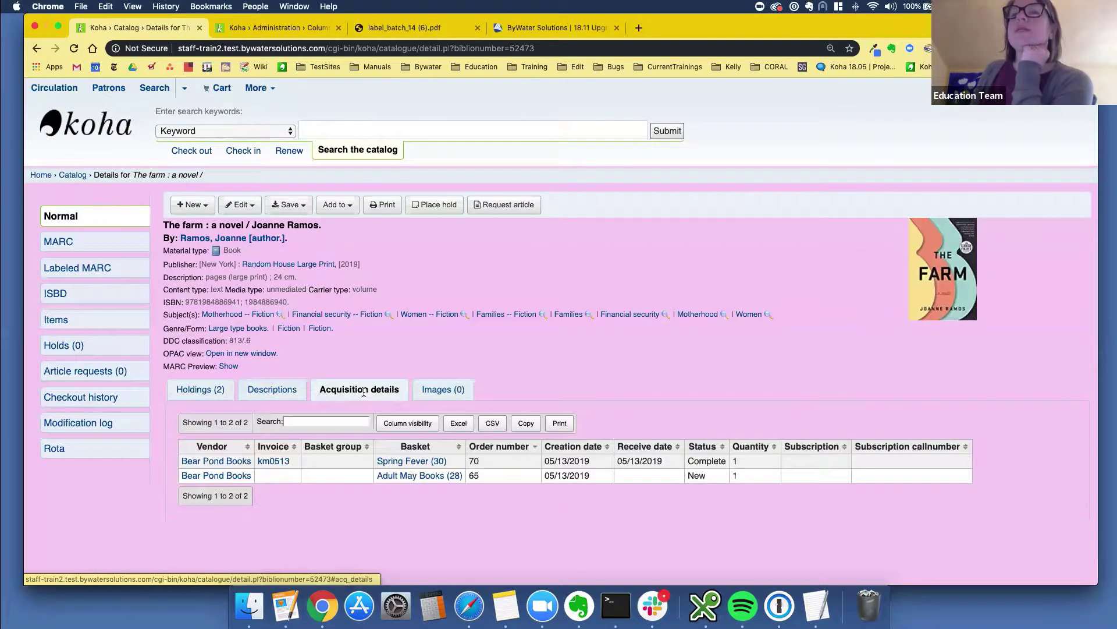
left_click(269, 464)
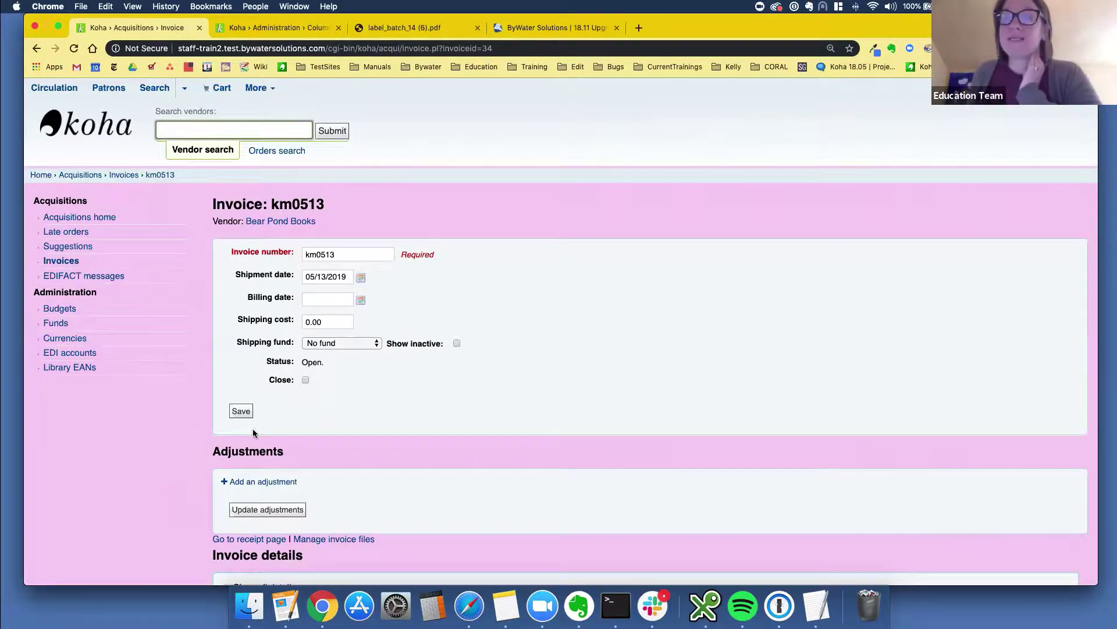
scroll(441, 474, "down", 5)
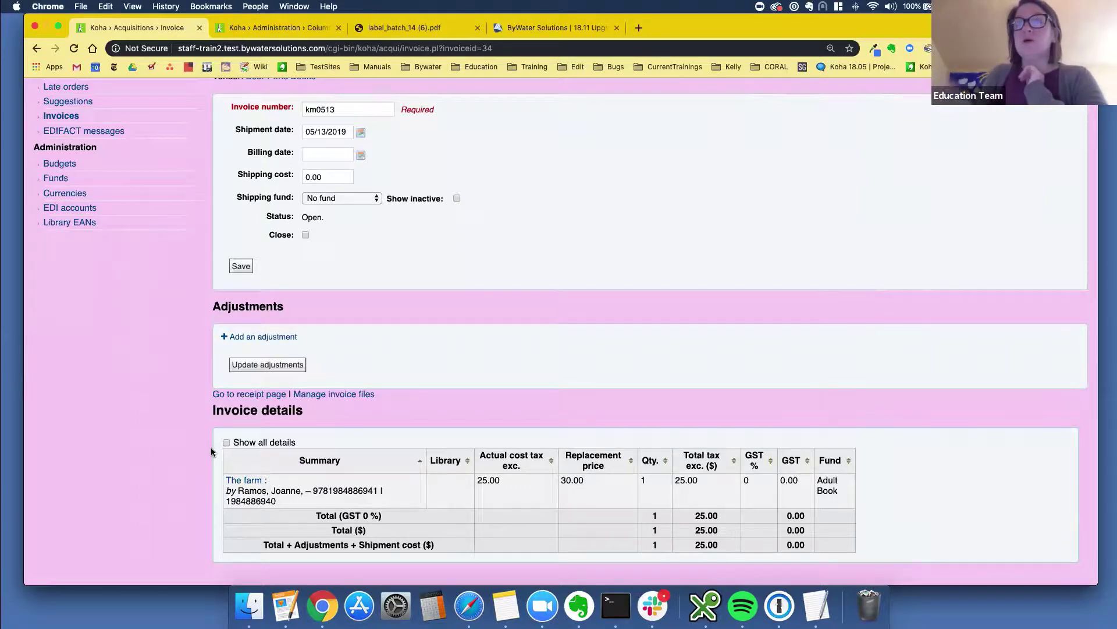
scroll(211, 447, "up", 3)
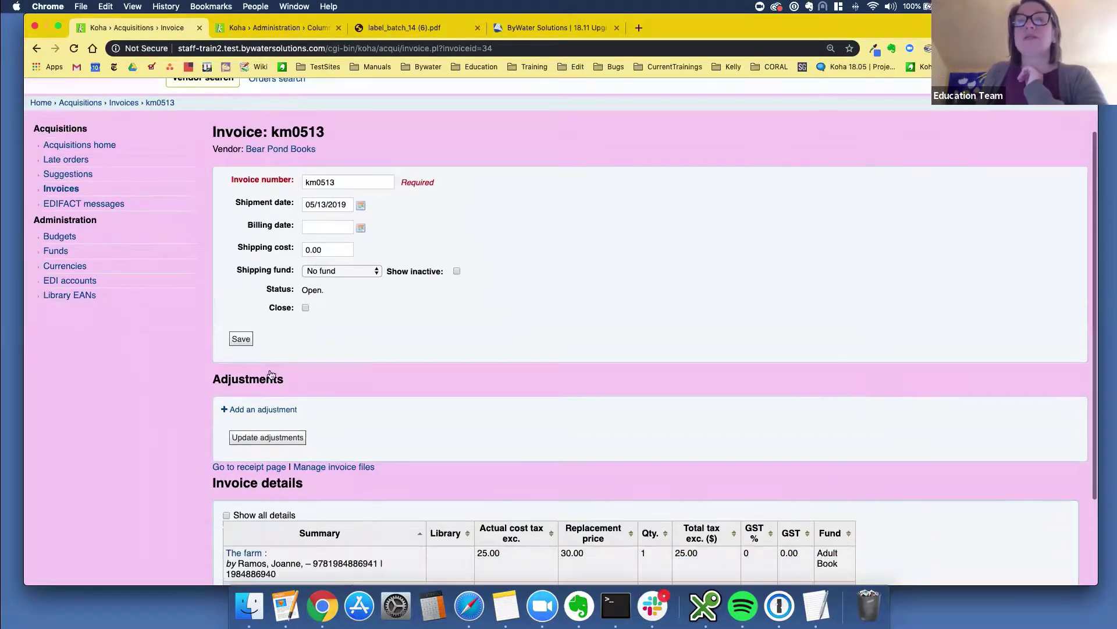
Step: Start a new adjustment on invoice km0513 with an amount of 2.00 and look at the available reasons
scroll(270, 375, "down", 4)
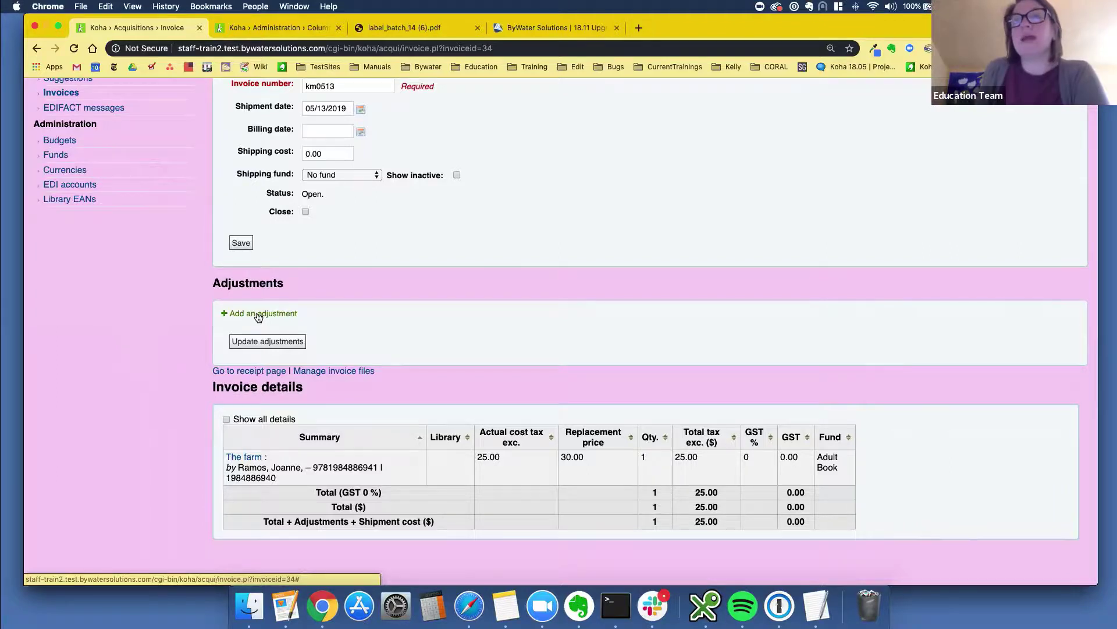
left_click(258, 316)
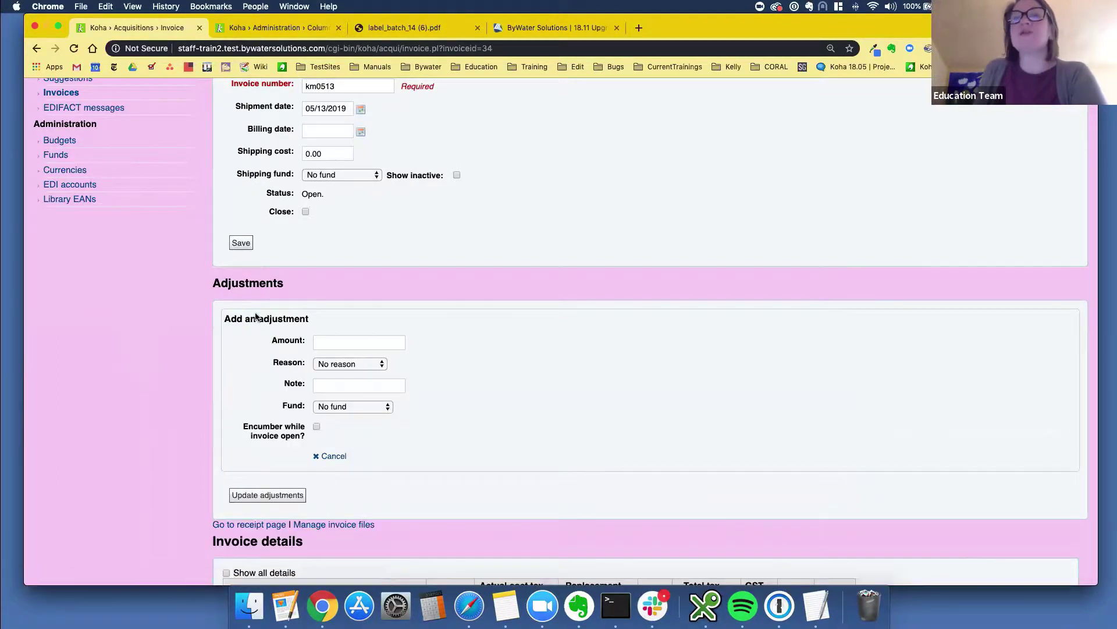
left_click(327, 343)
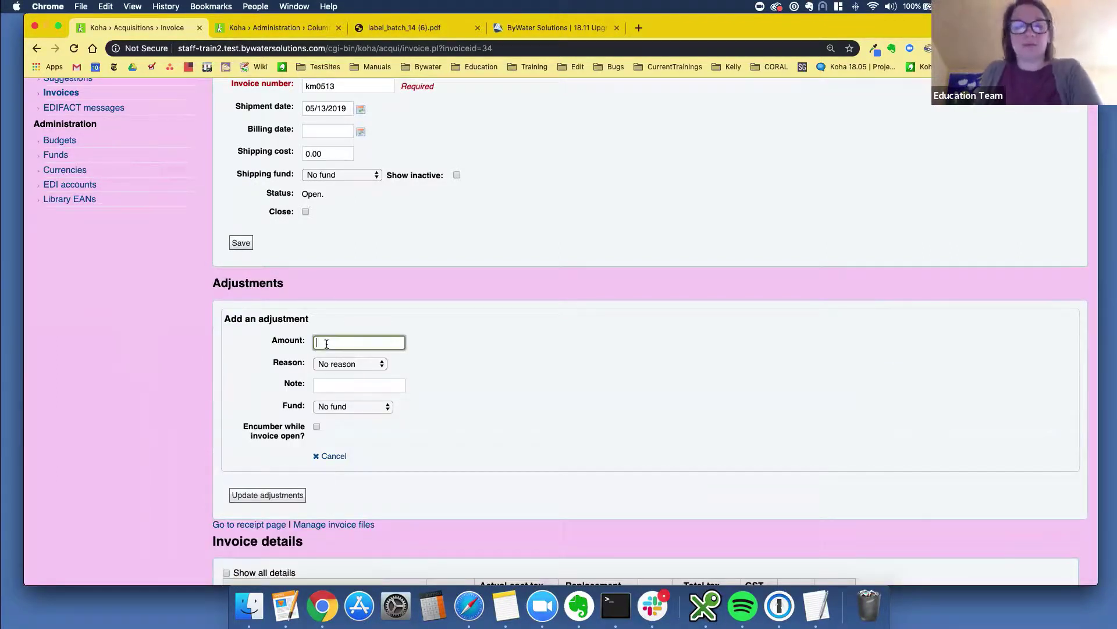
type("2.00")
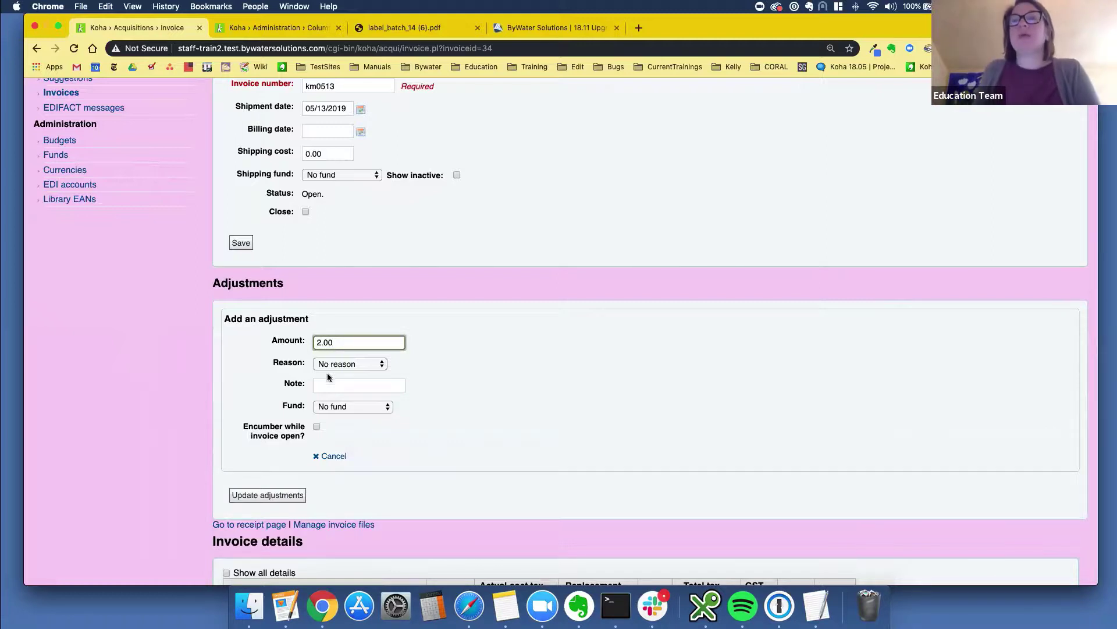
left_click(340, 365)
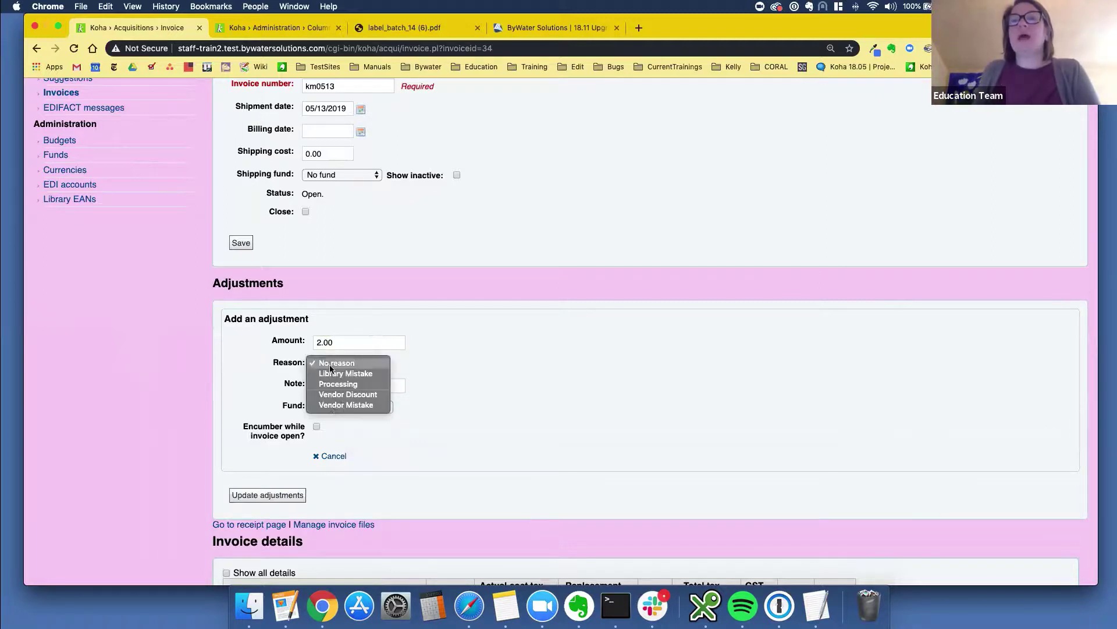
left_click(366, 366)
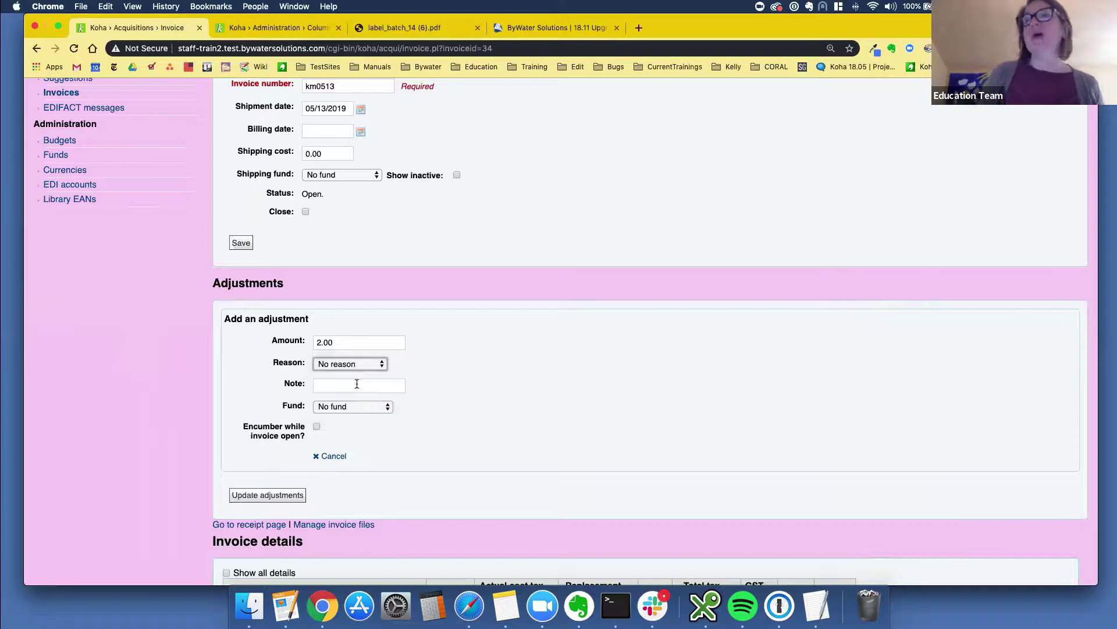
Step: View the ADJ_REASON authorized values in the Koha administration and return to the open invoice adjustment
left_click(281, 27)
left_click(260, 87)
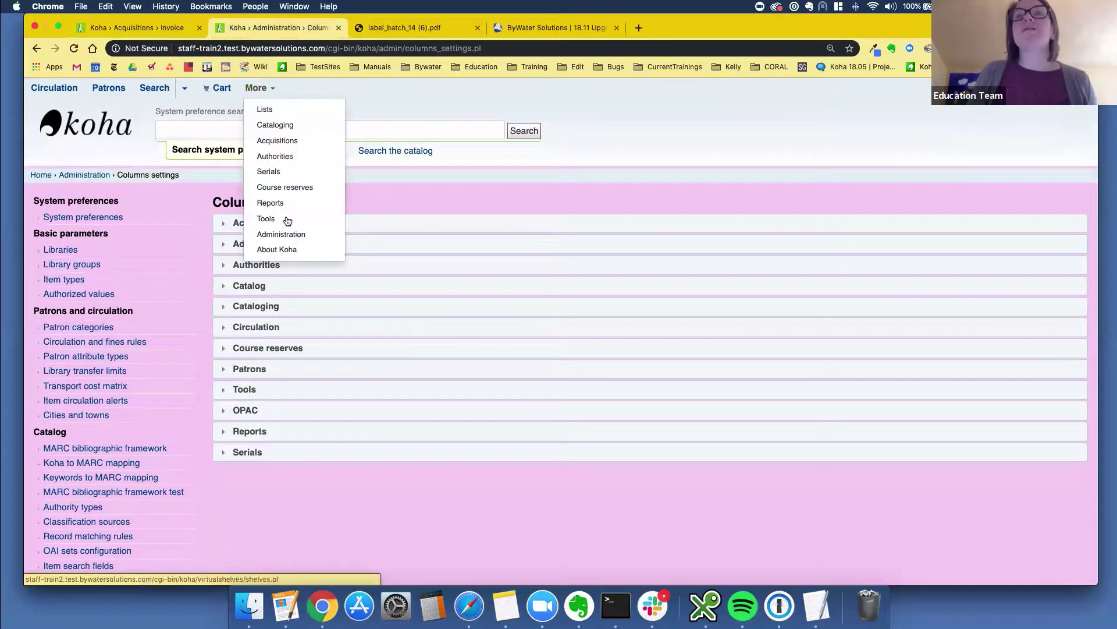
left_click(288, 234)
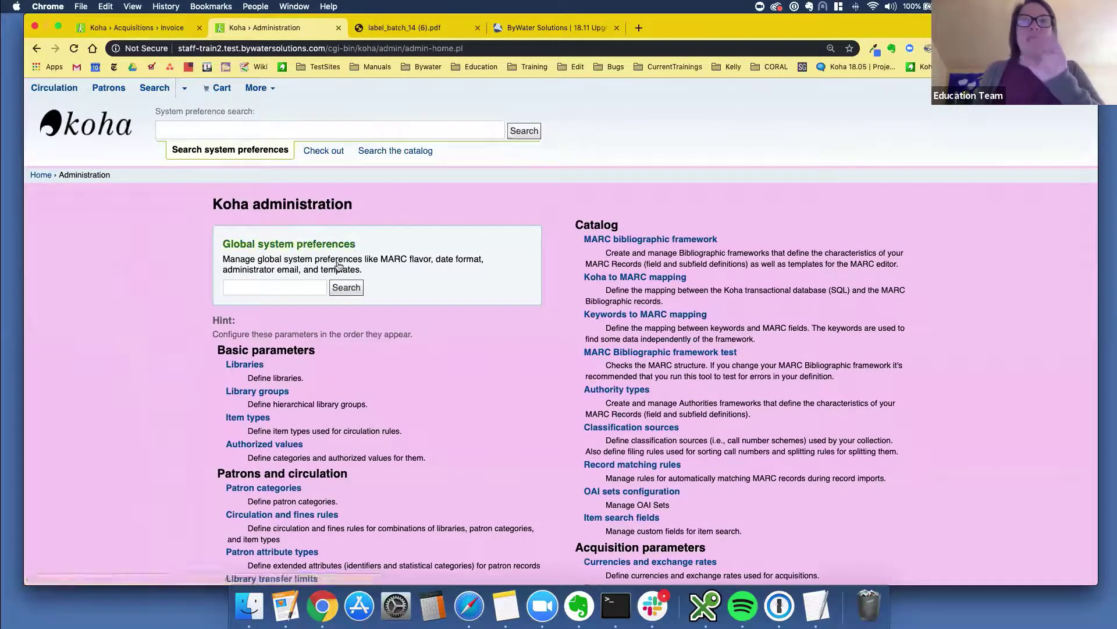
left_click(247, 449)
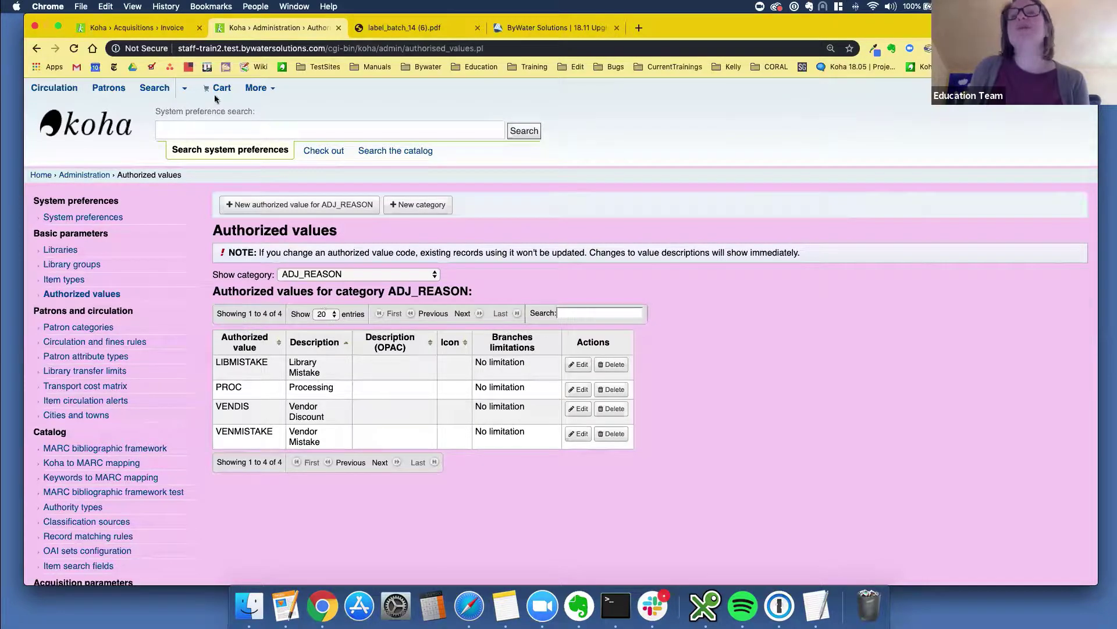
left_click(125, 26)
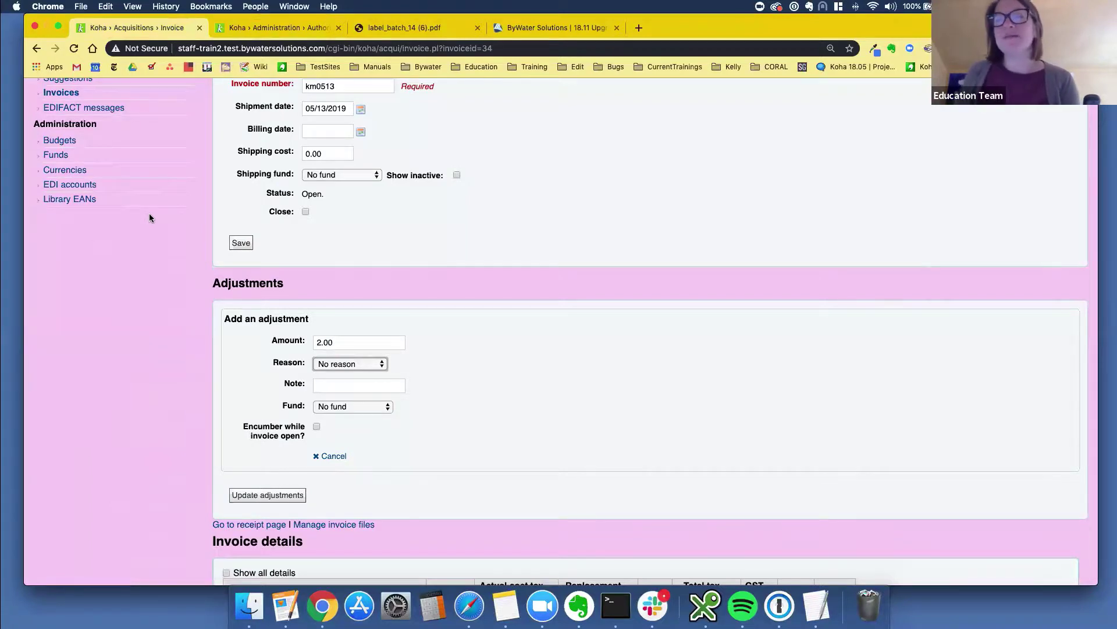
Step: Set the adjustment's reason to Library Mistake and enter a note with the responsible person's first name and a sad-face emoticon
left_click(330, 364)
left_click(338, 375)
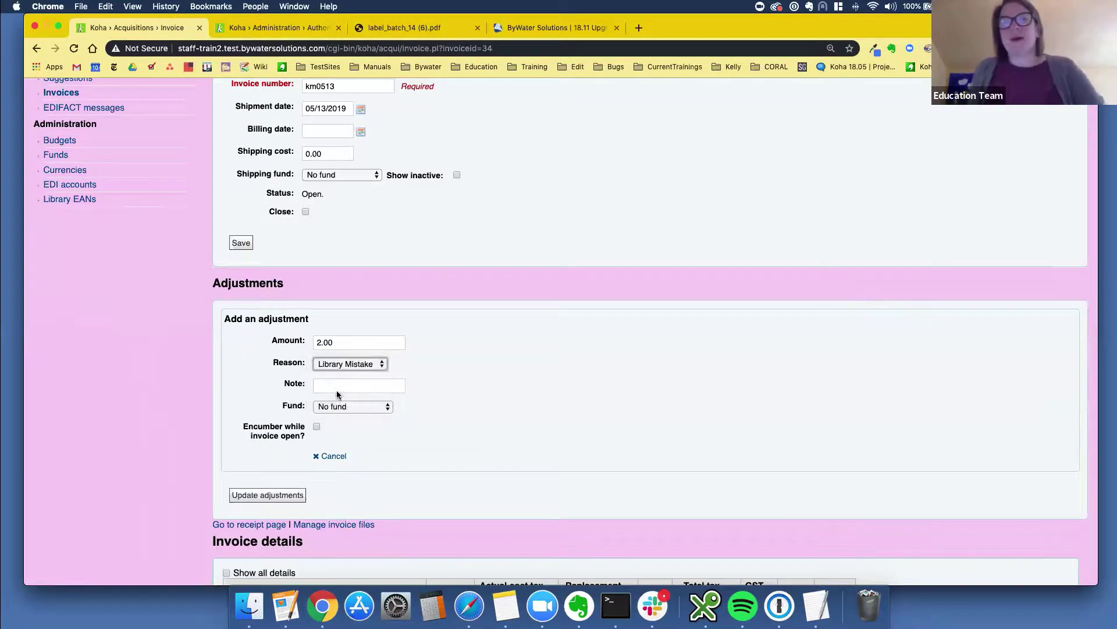
left_click(338, 385)
type("kelly")
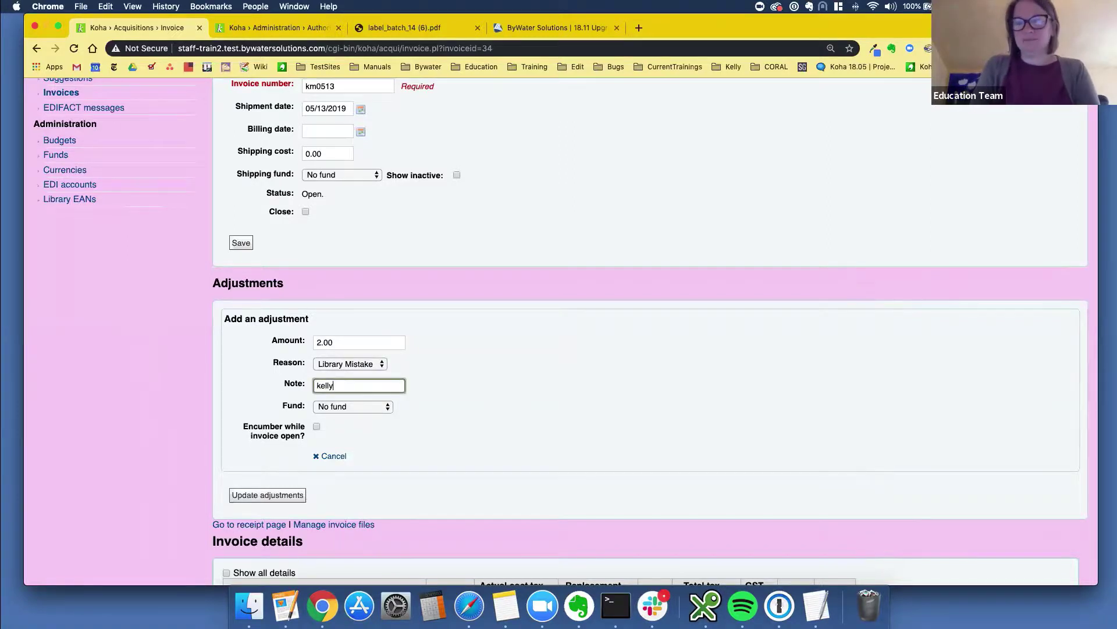
type(" :(")
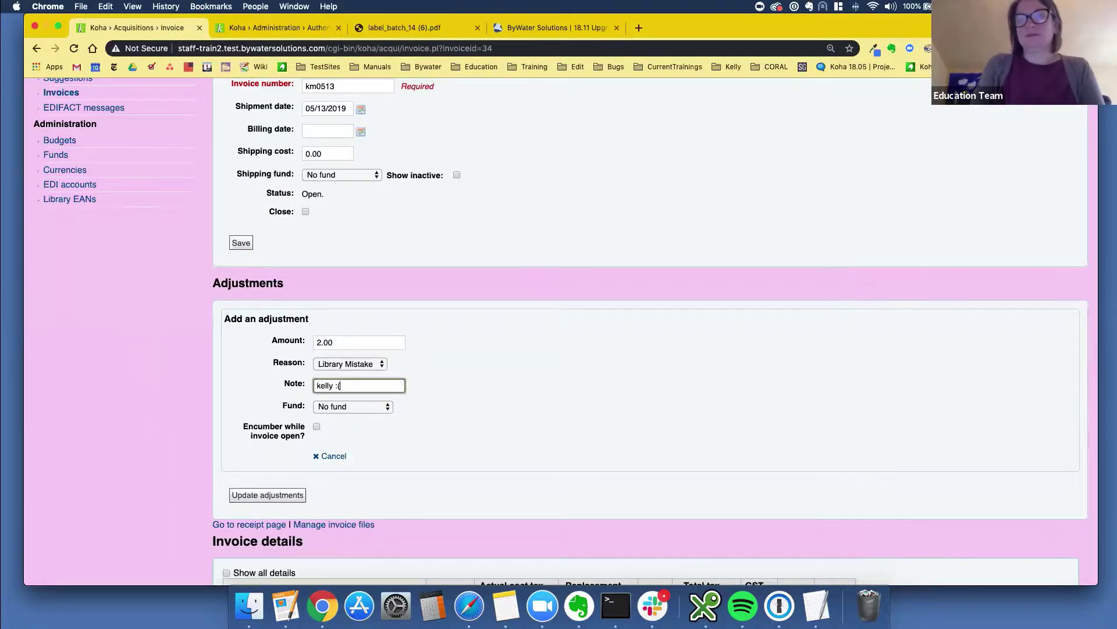
Step: Assign the adjustment to the Adult Book fund, encumber it while the invoice is open, and save the adjustment
left_click(346, 410)
left_click(347, 416)
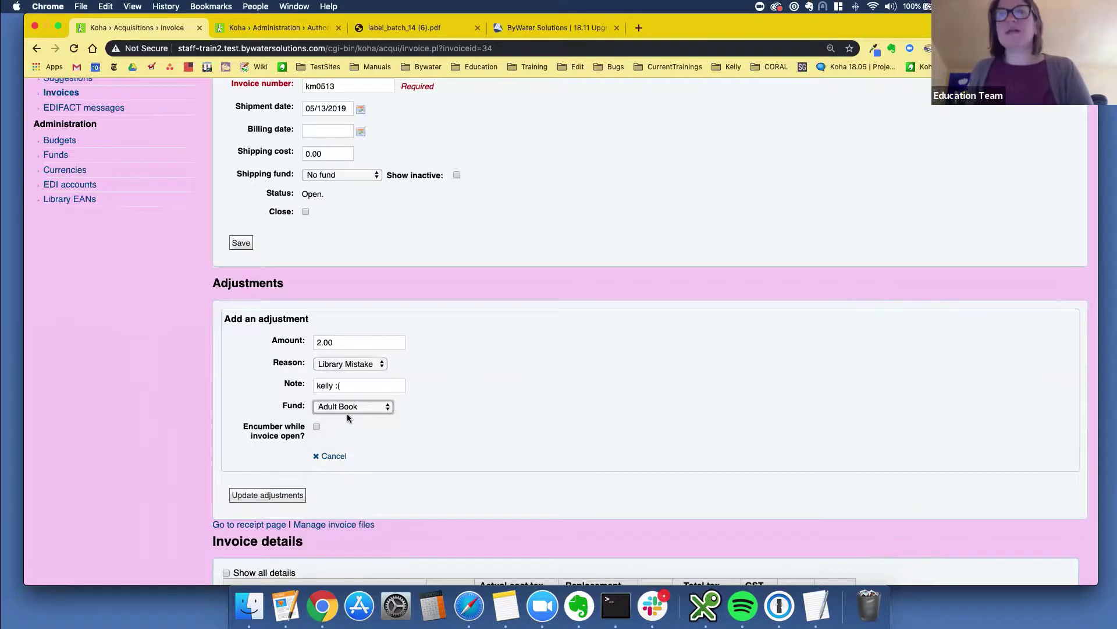
scroll(353, 430, "down", 3)
scroll(352, 430, "down", 1)
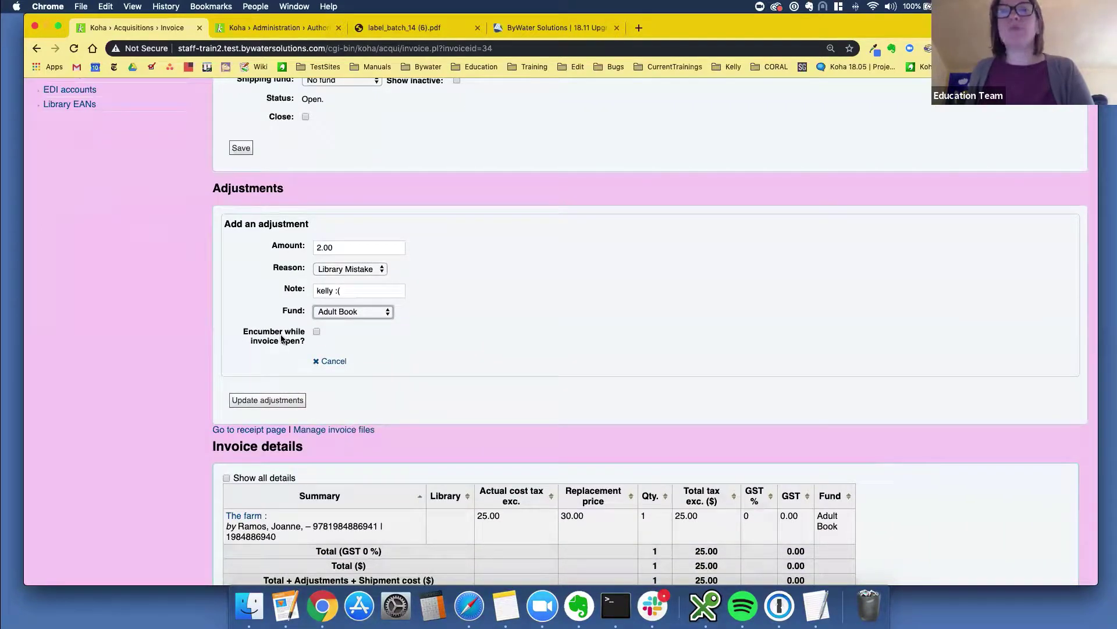
left_click(317, 331)
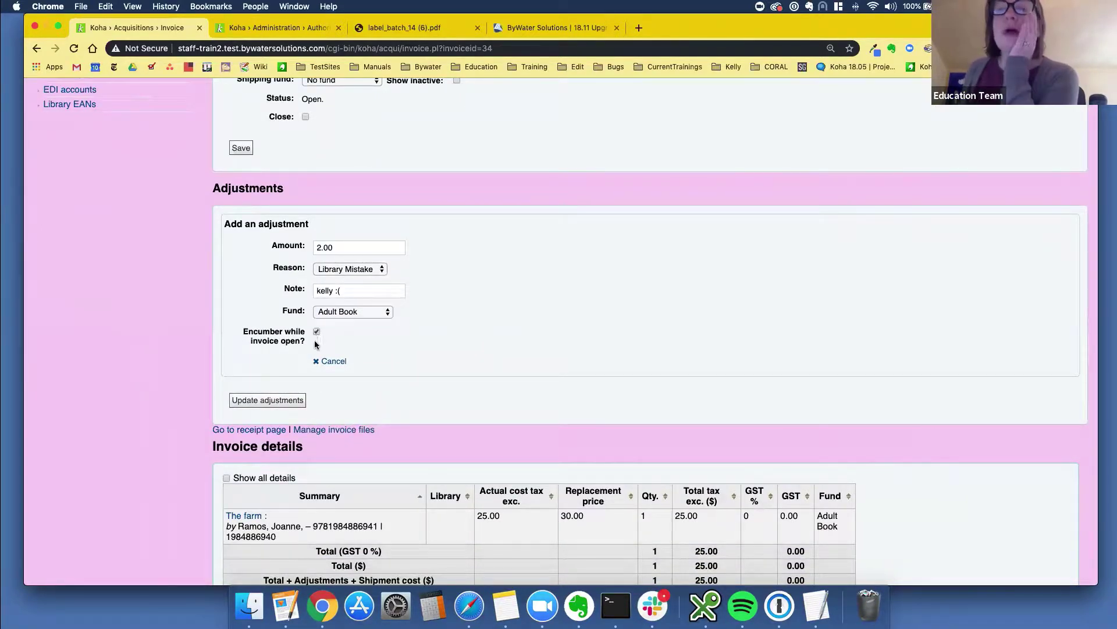
left_click(268, 401)
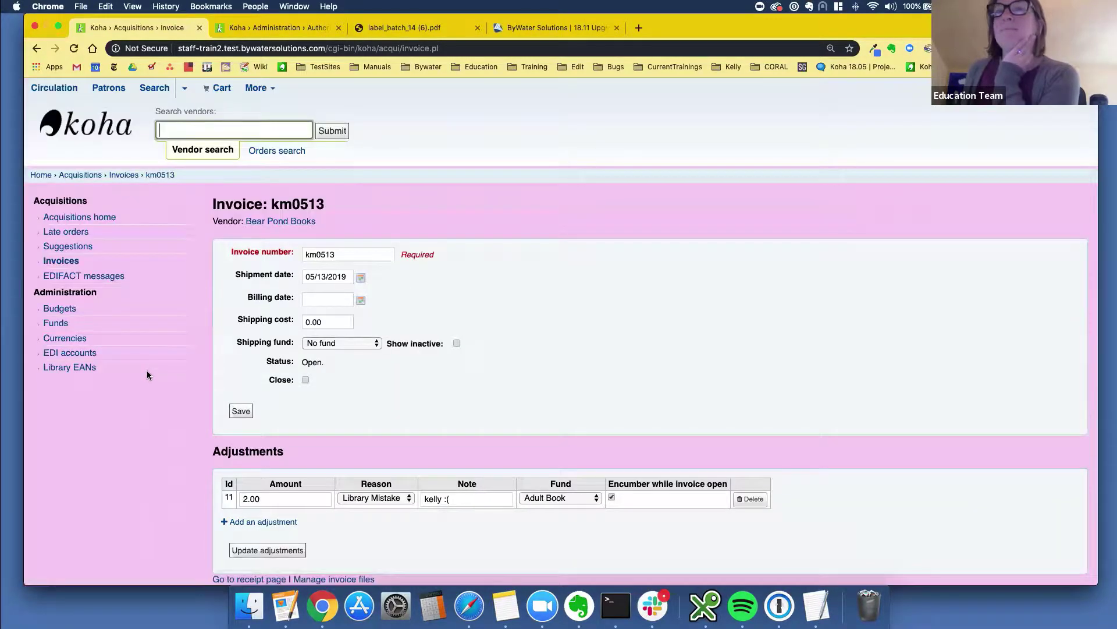
Step: Check the invoice total including adjustments and shipment cost, and open the Bear Pond Books vendor page
scroll(146, 371, "down", 5)
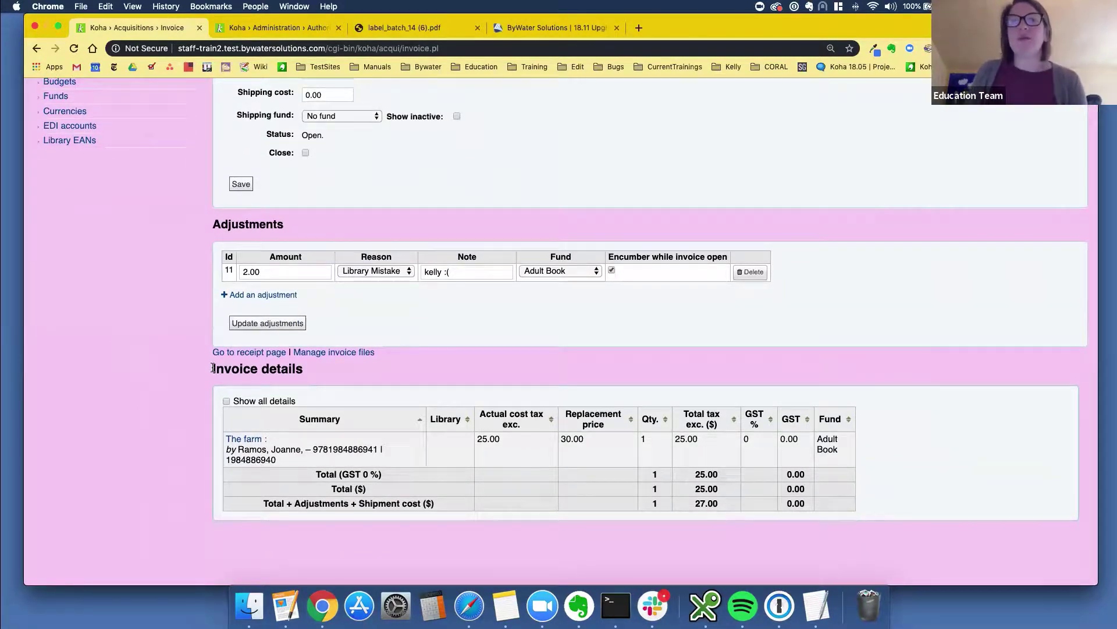
left_click_drag(212, 367, 340, 386)
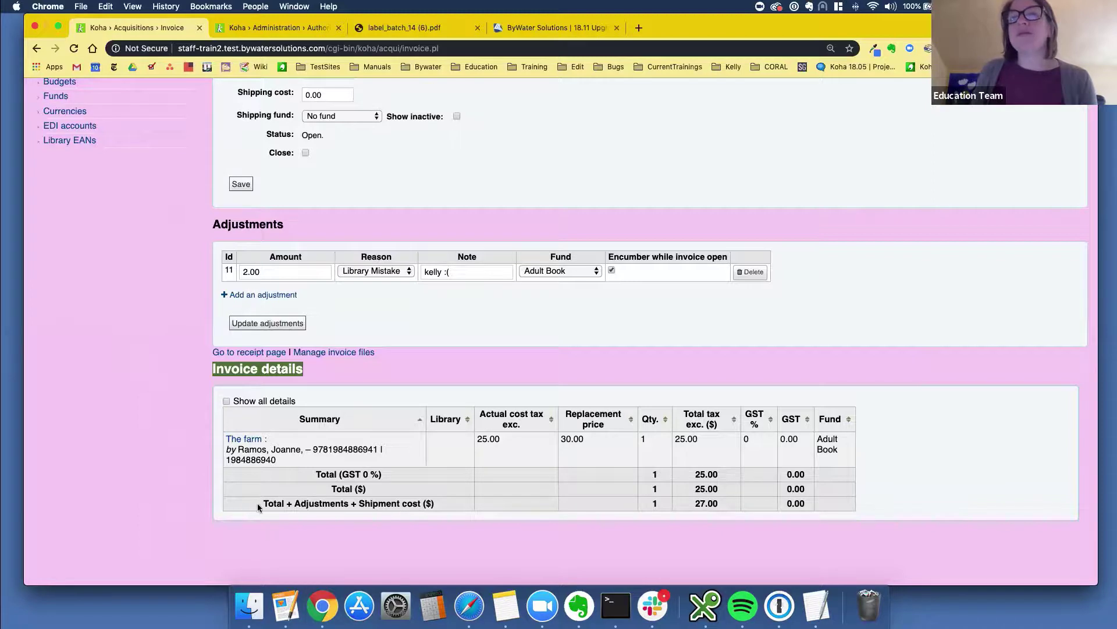
left_click_drag(258, 503, 441, 504)
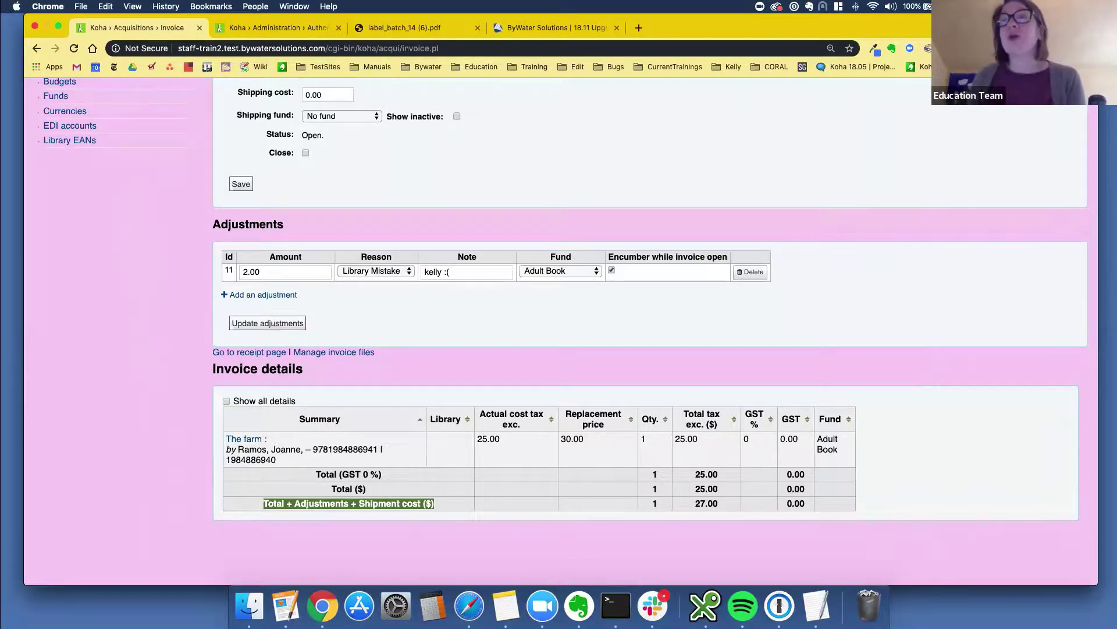
scroll(129, 352, "up", 5)
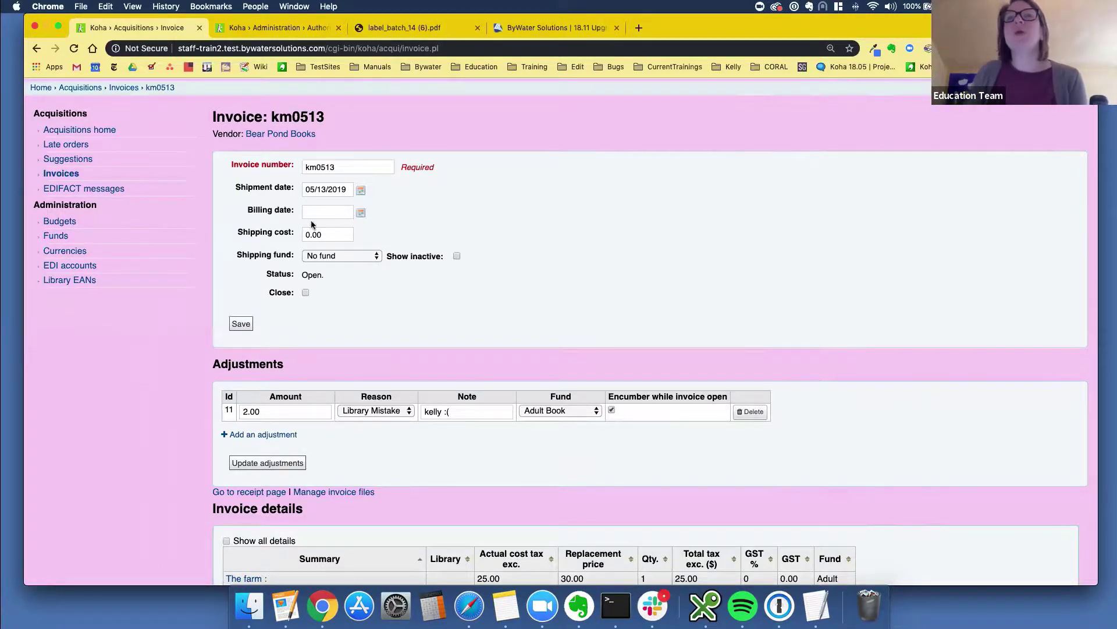
left_click(286, 134)
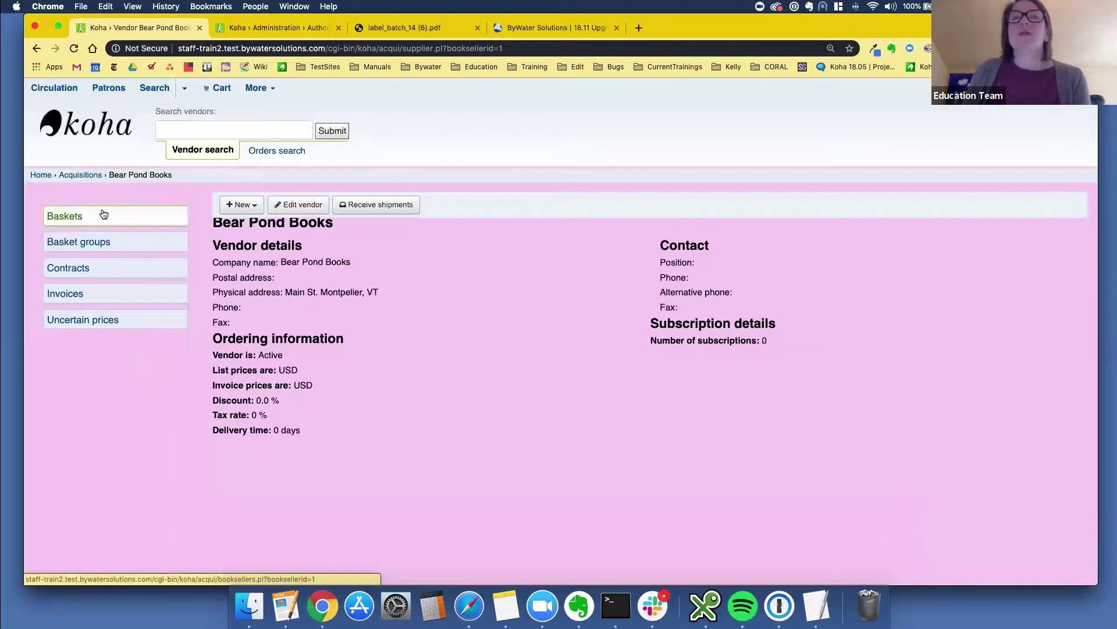
Step: Open Bear Pond Books' May Youth Basket and add the internal note "This is an internal note!" to the Moo order
left_click(103, 215)
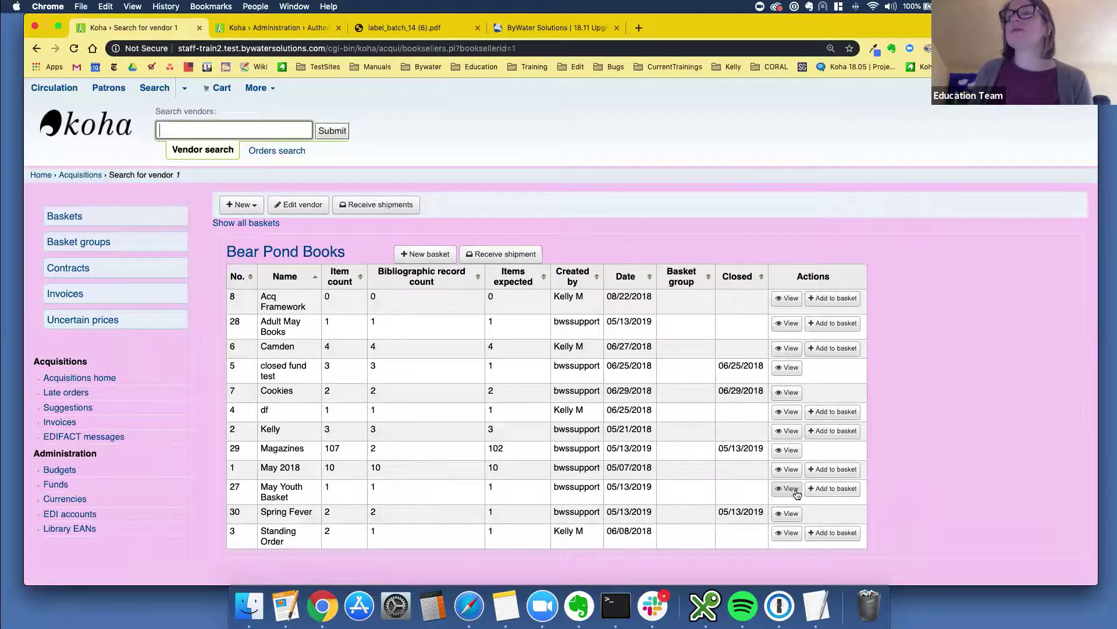
left_click(786, 488)
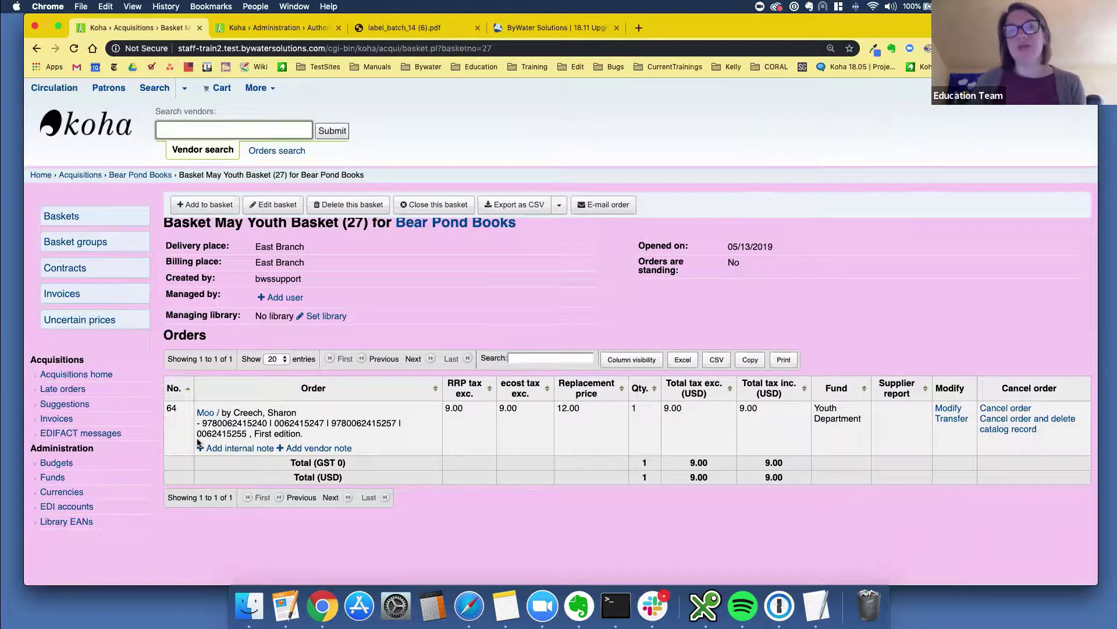
left_click(229, 448)
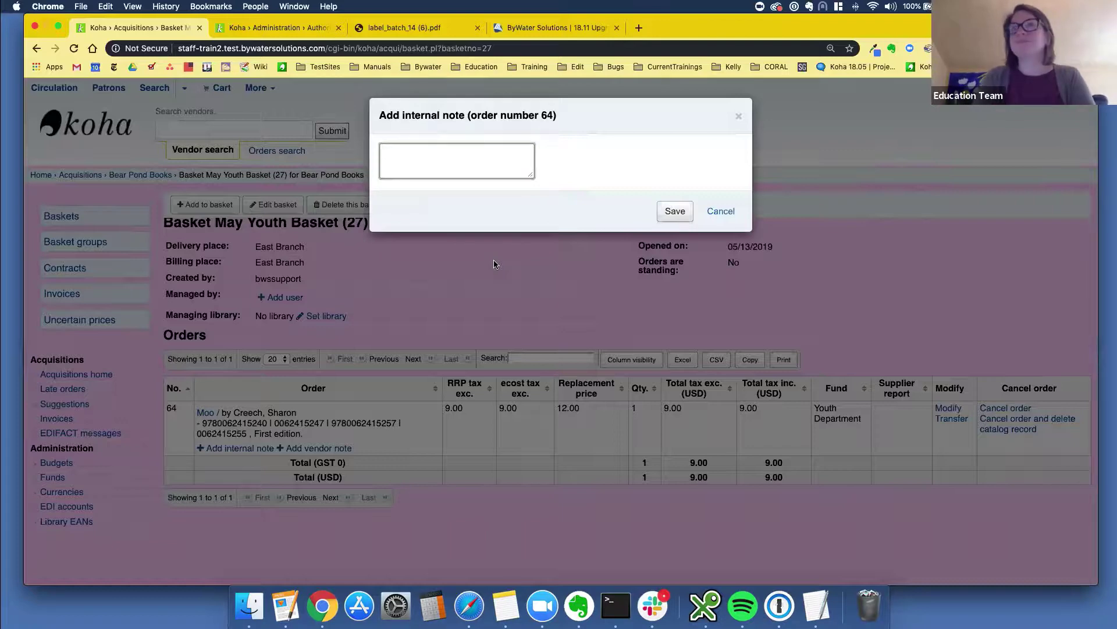
type("This is an en")
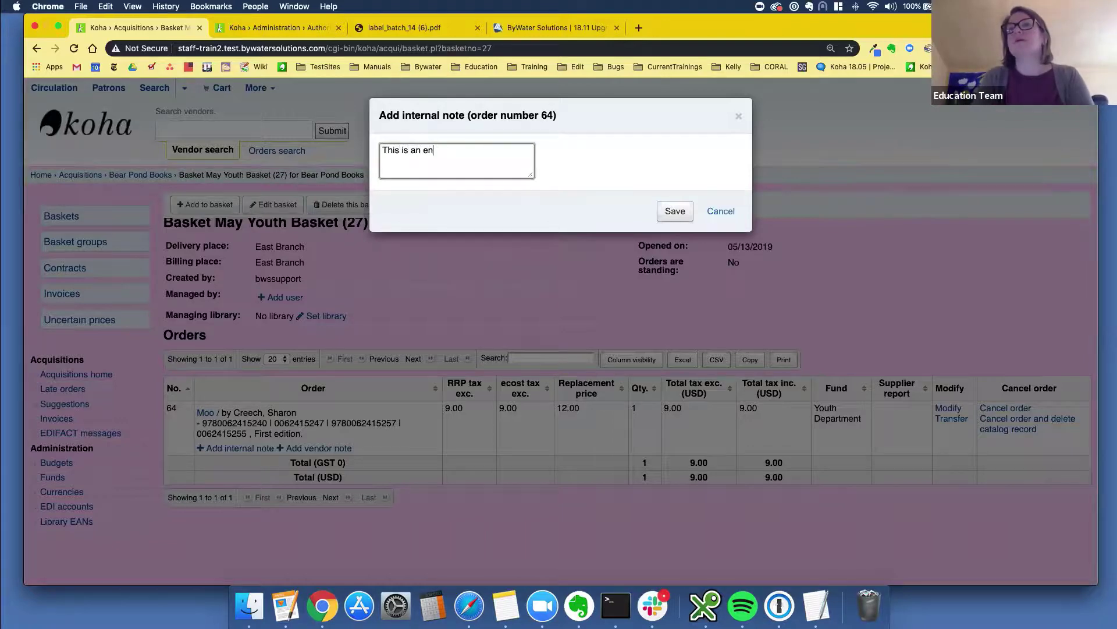
type("ted")
key("BackSpace")
key("BackSpace")
key("BackSpace")
type("nternal note!")
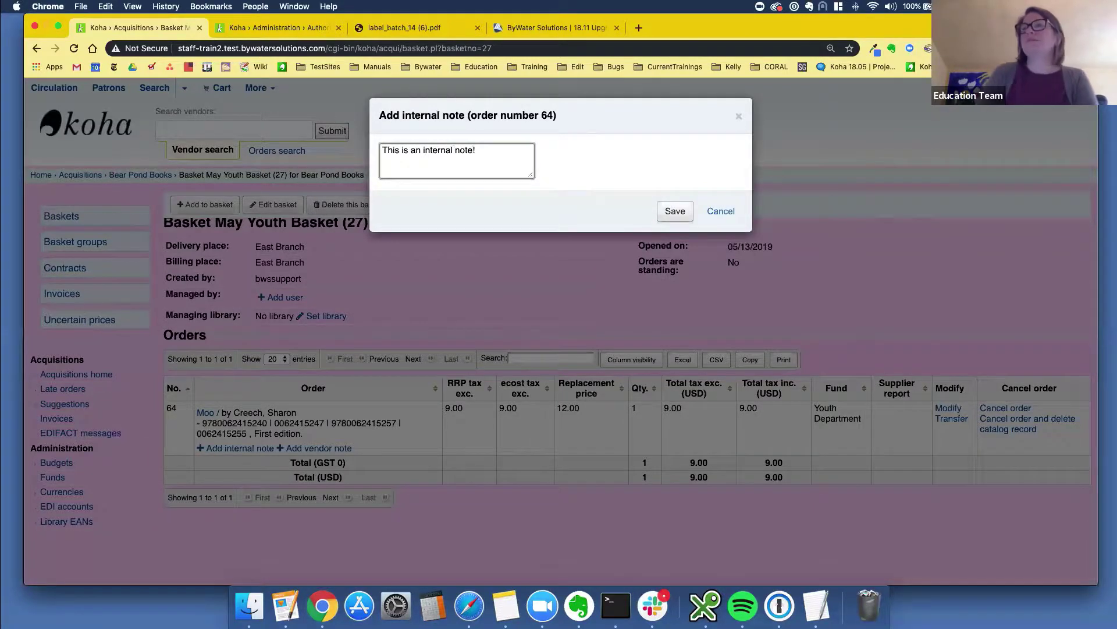
left_click(665, 214)
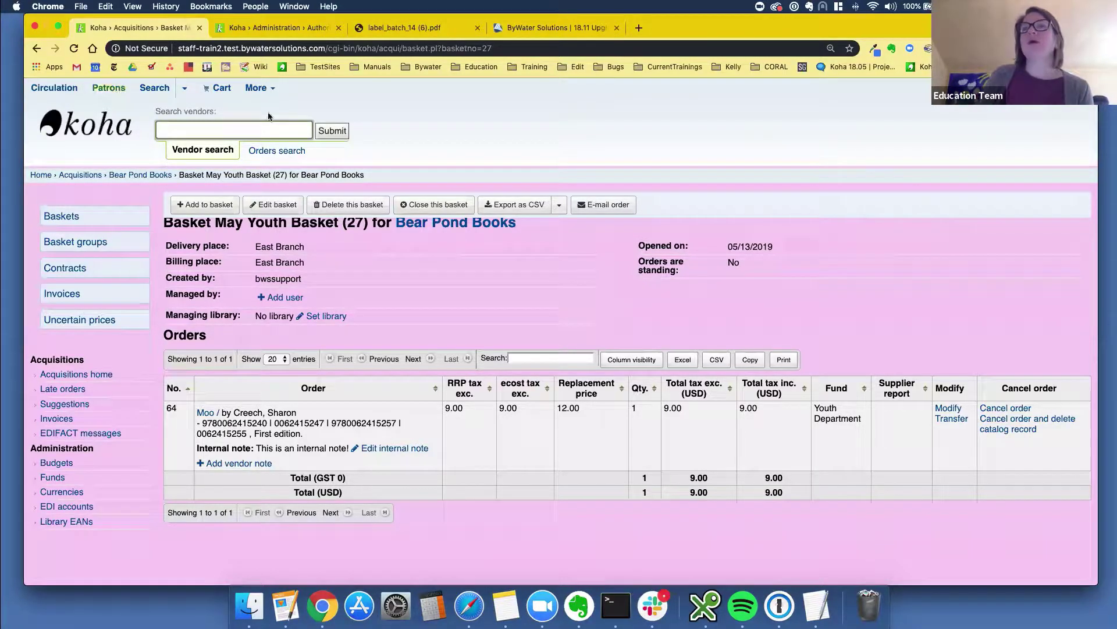
Step: Close the May Youth Basket and start receiving a new Bear Pond Books shipment under vendor invoice km20513
left_click(432, 207)
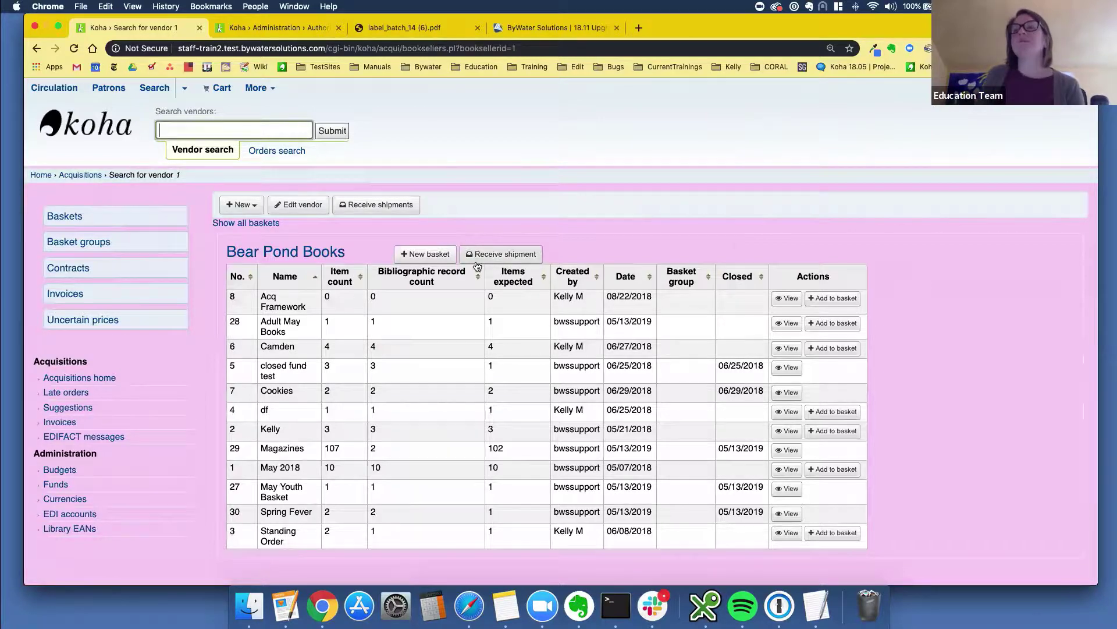
left_click(498, 255)
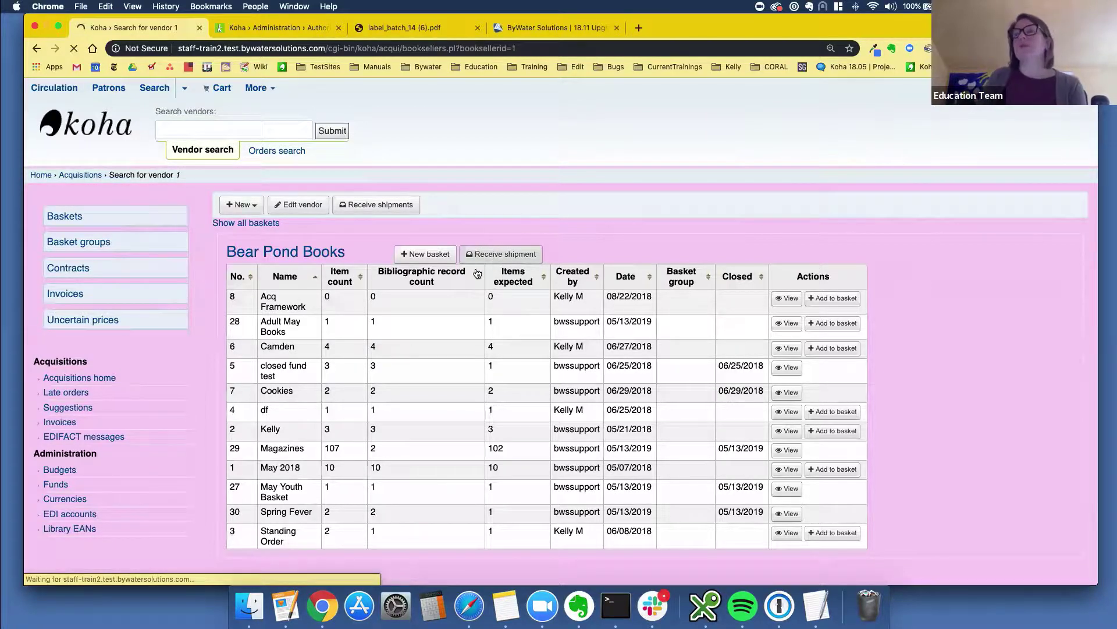
scroll(448, 323, "down", 3)
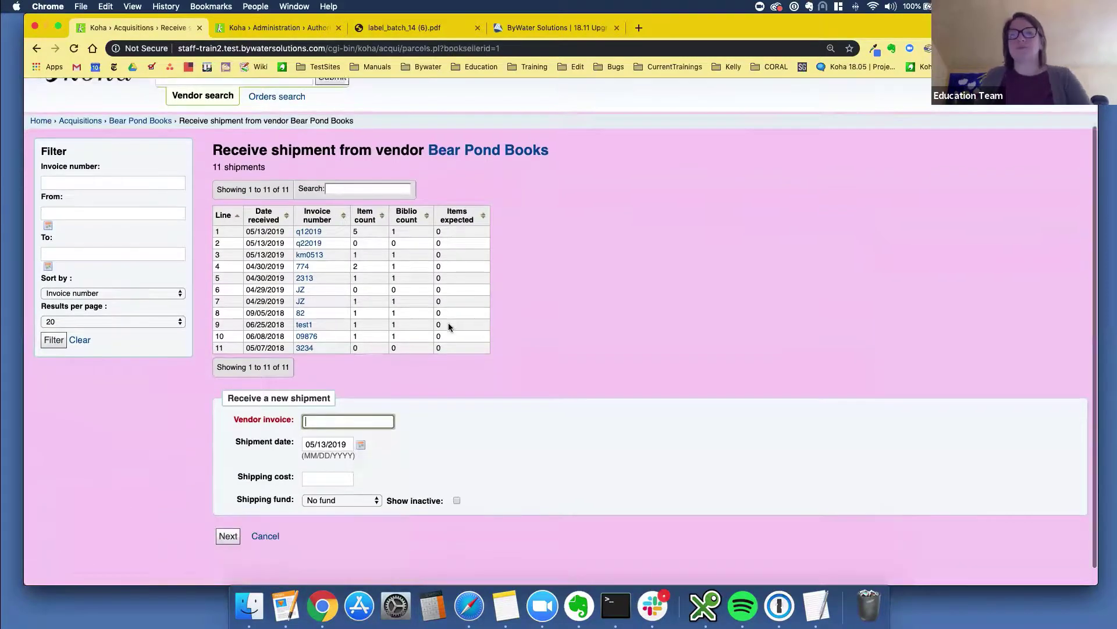
type("km2")
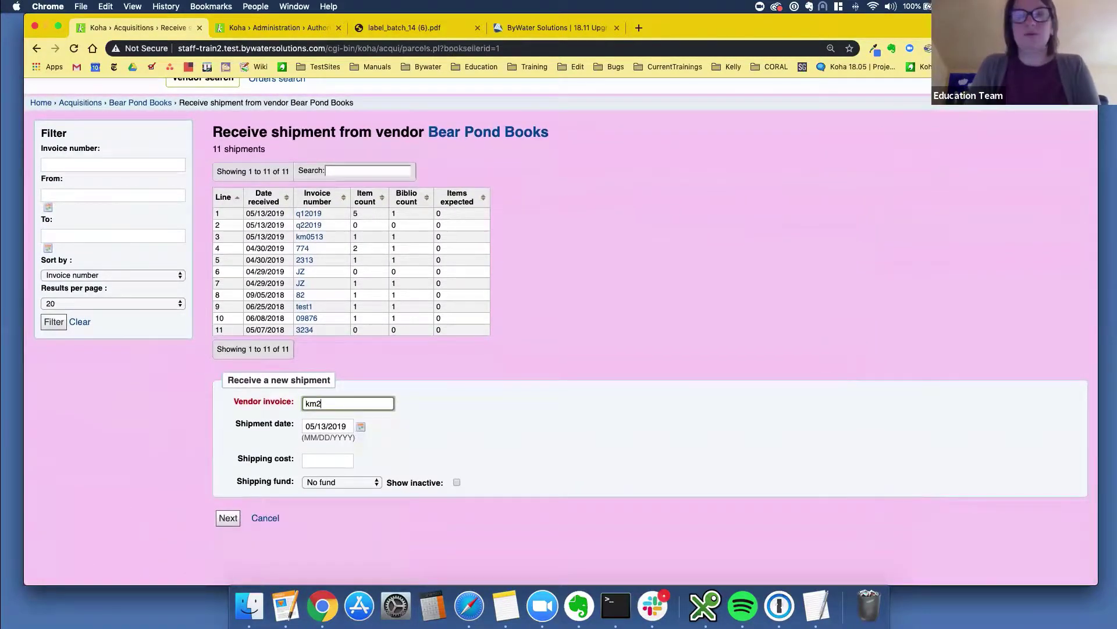
type("0513")
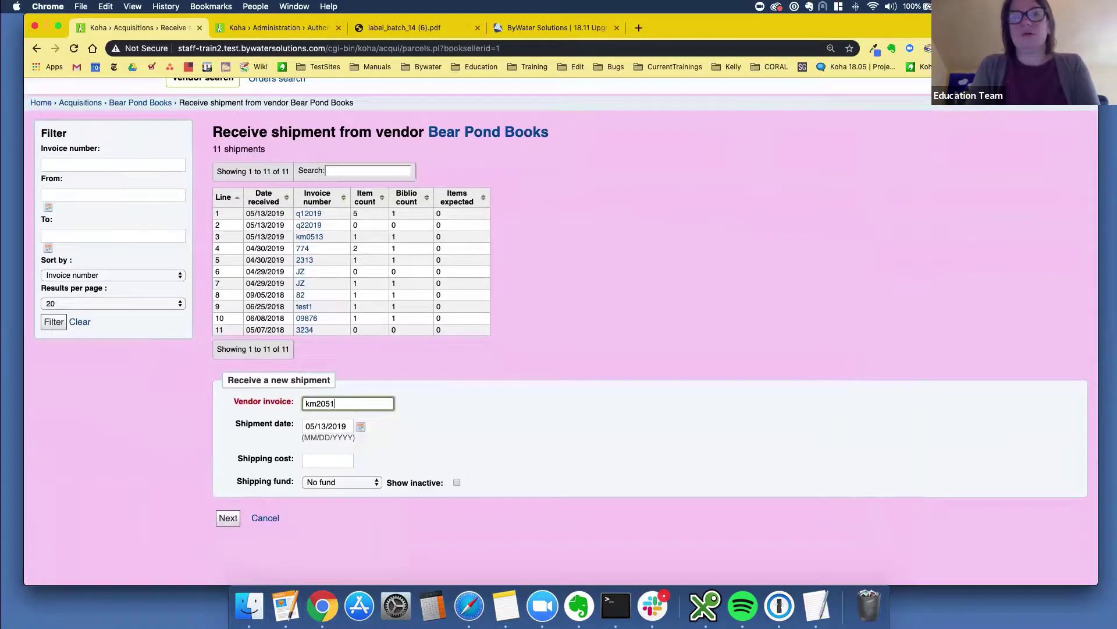
left_click(229, 519)
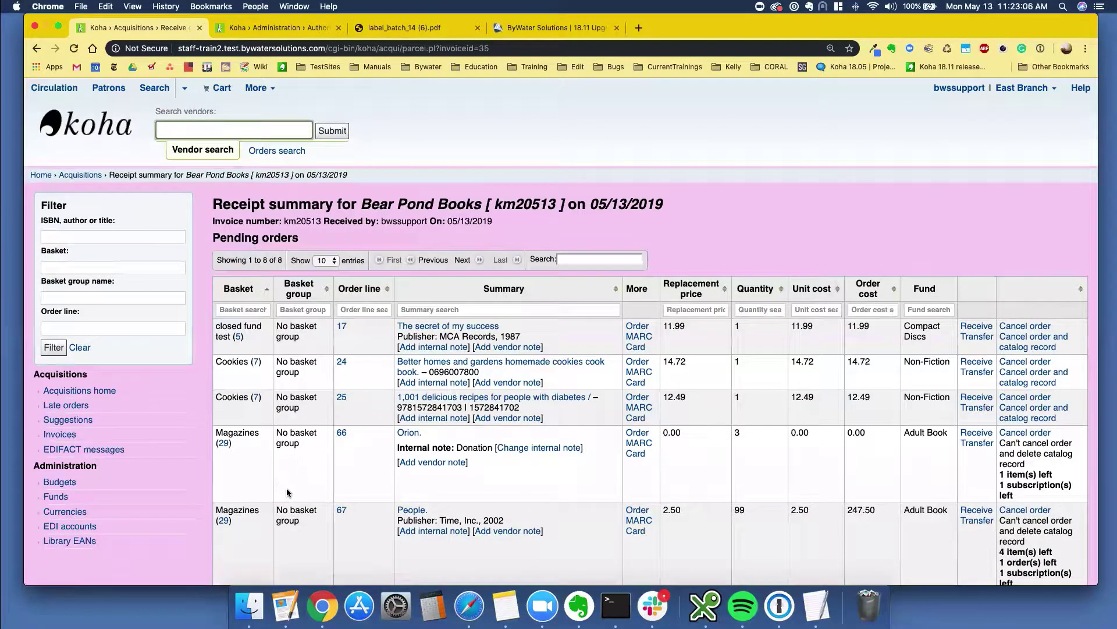
Step: Receive the single item of the Moo order from the May Youth Basket and save the receipt
scroll(287, 493, "down", 10)
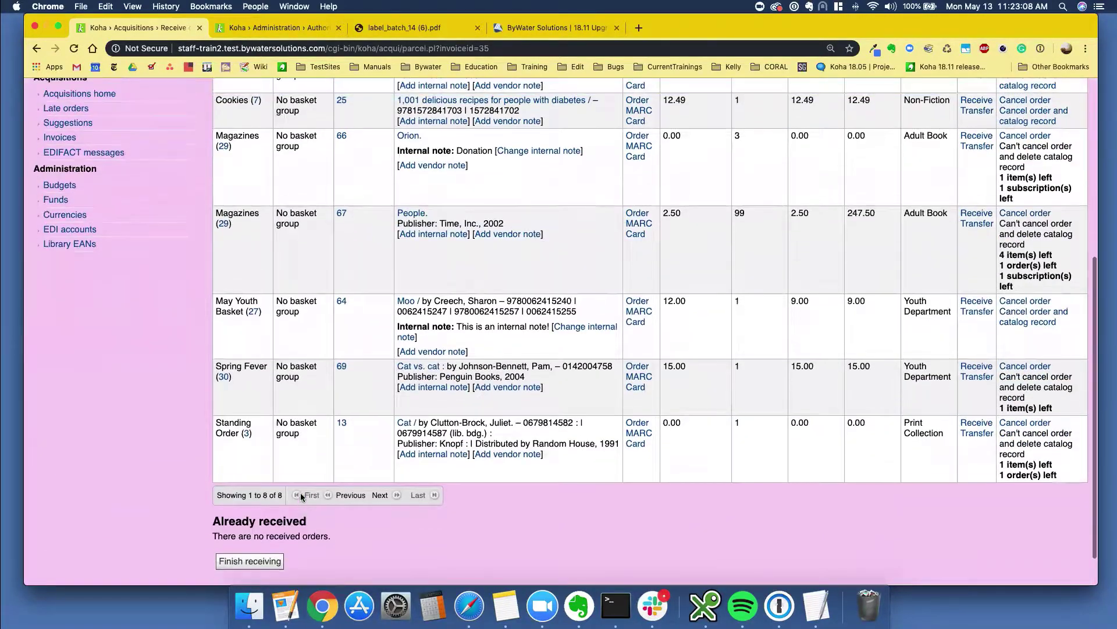
scroll(321, 441, "up", 1)
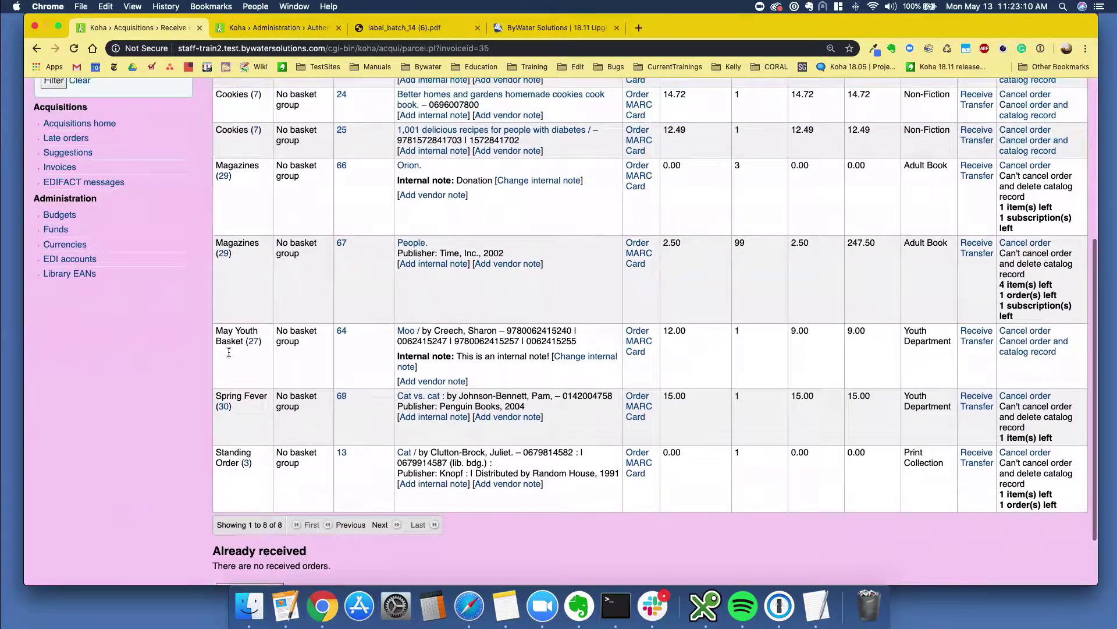
left_click(981, 333)
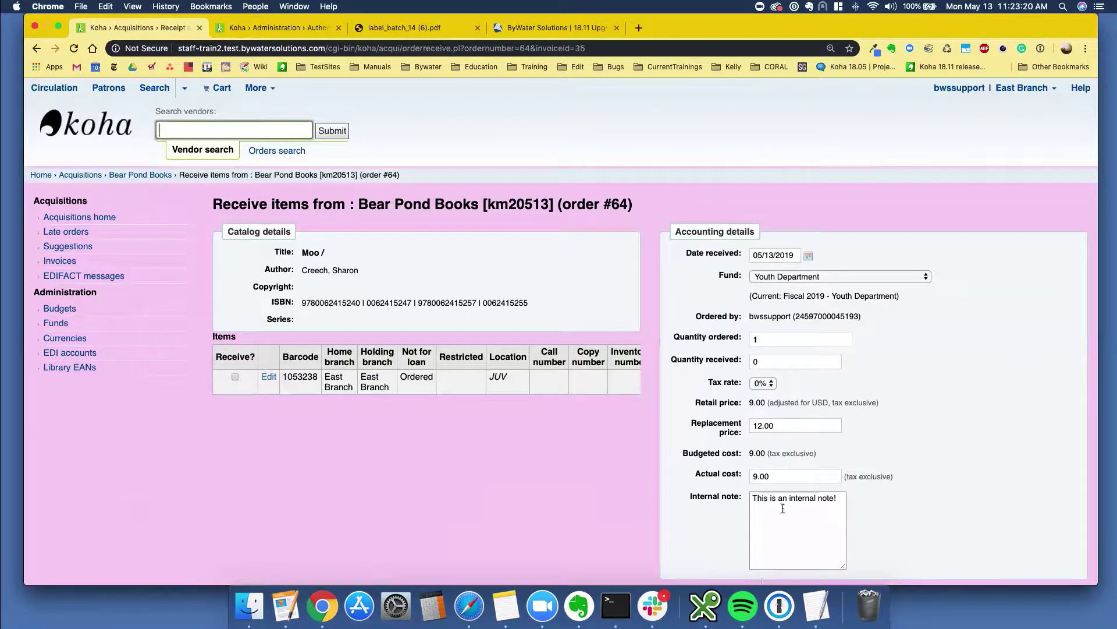
scroll(849, 531, "down", 2)
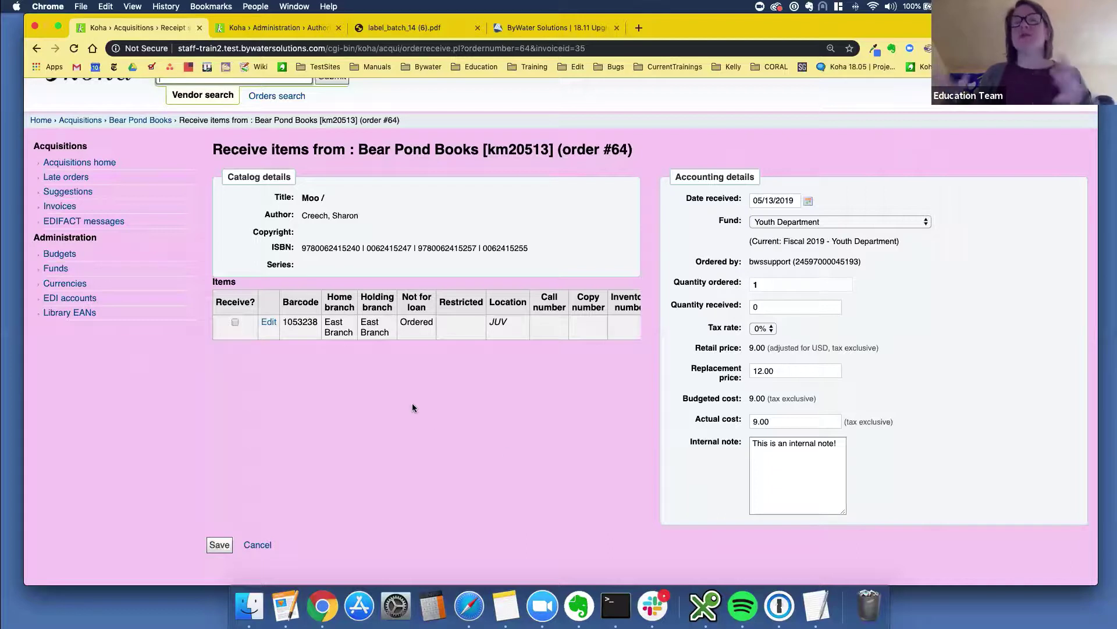
left_click(235, 322)
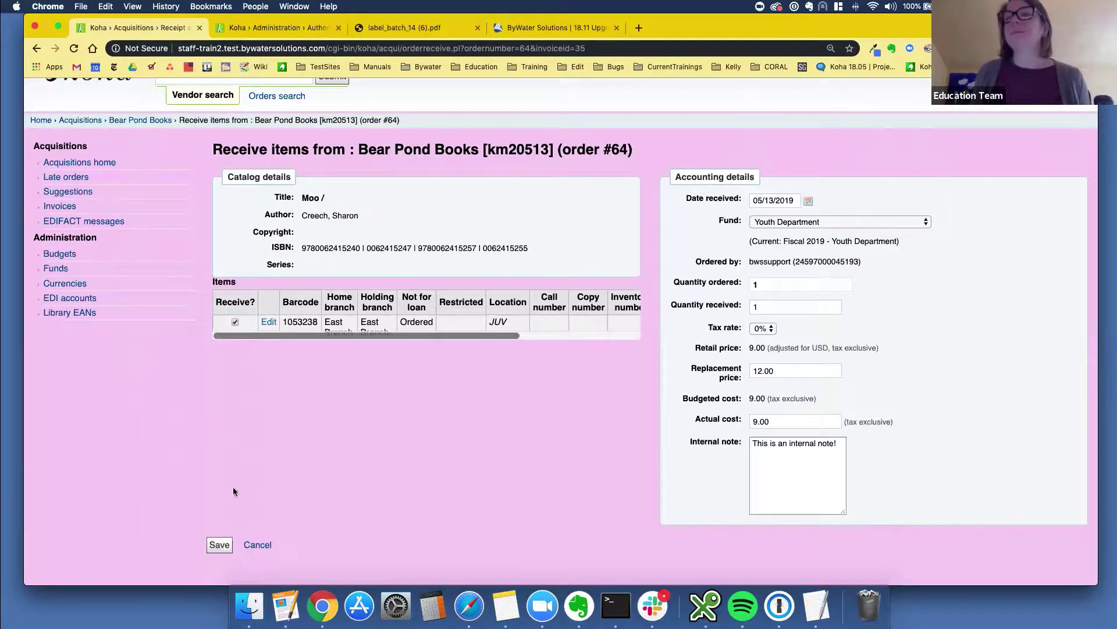
left_click(216, 544)
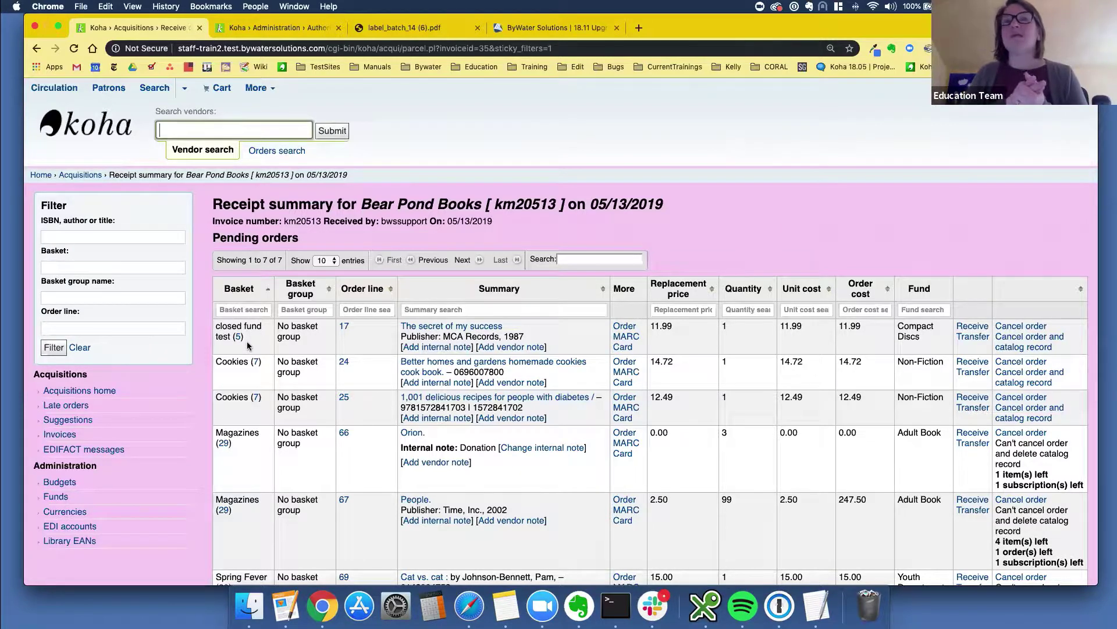
Step: Go to the Acquisitions home page, open the ADULTBK fund, and return to the fund overview
left_click(70, 394)
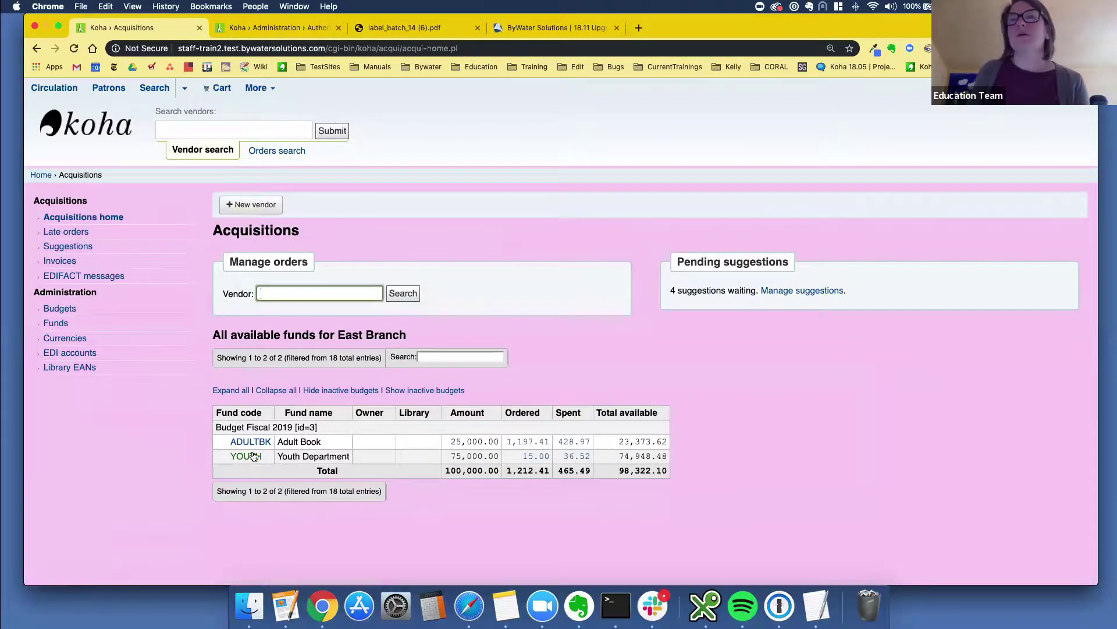
left_click(252, 444)
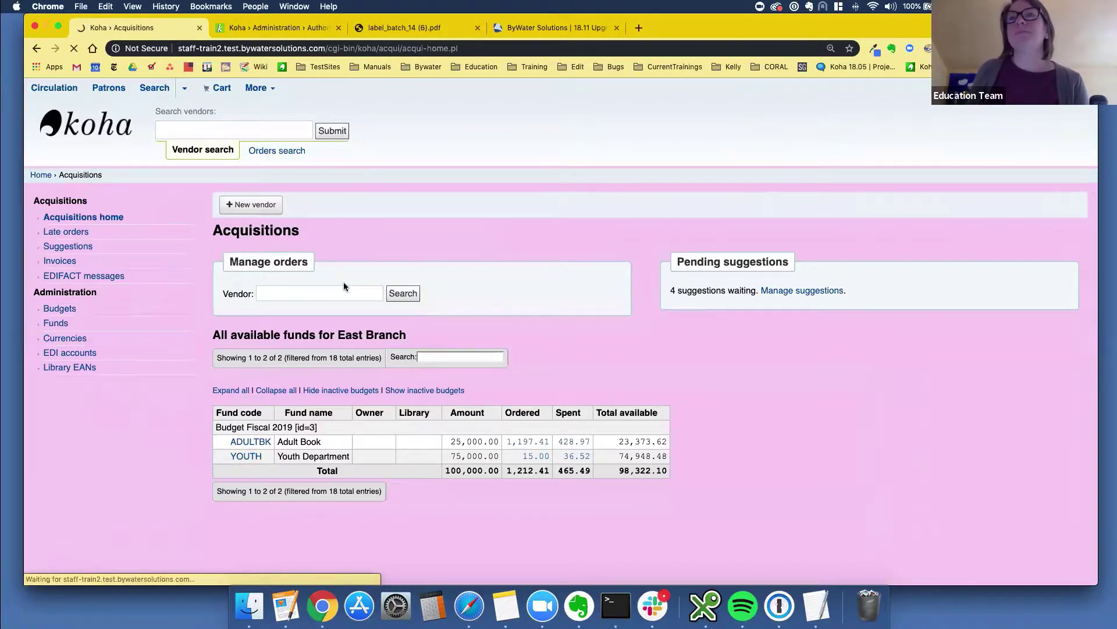
left_click(35, 50)
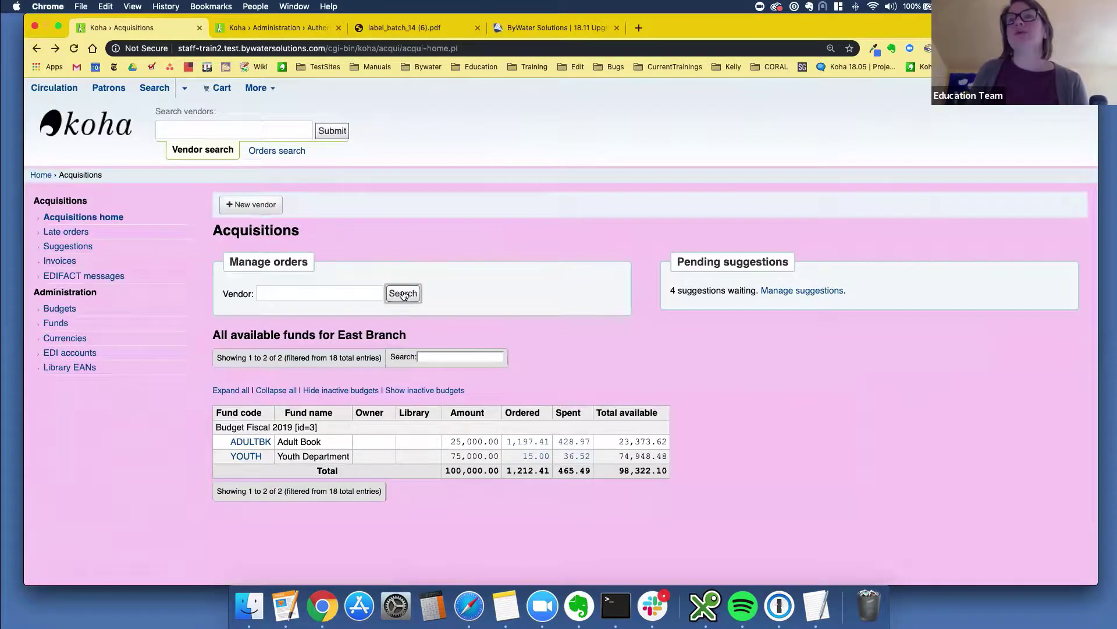
Step: List all vendors and create a new basket named Serials for Bear Pond Books
left_click(403, 294)
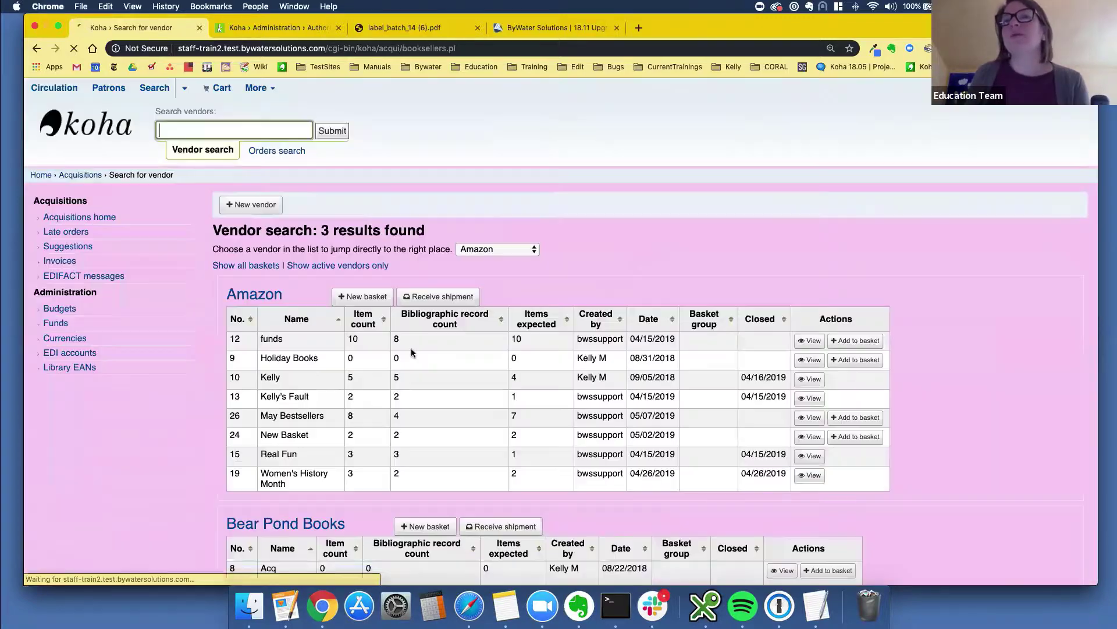
scroll(413, 353, "down", 5)
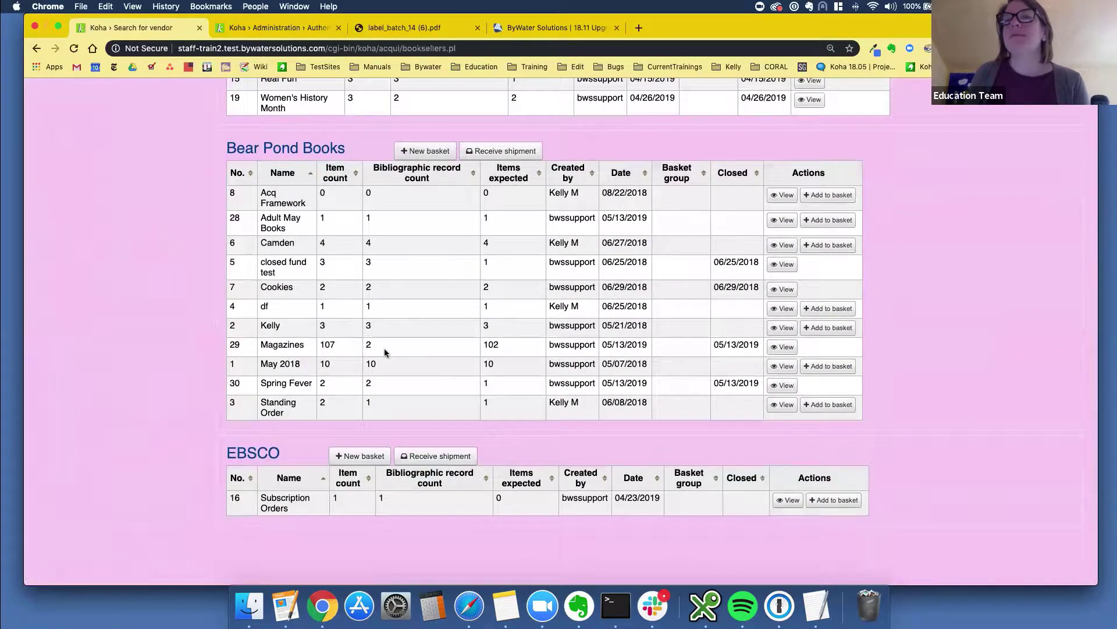
scroll(372, 341, "up", 1)
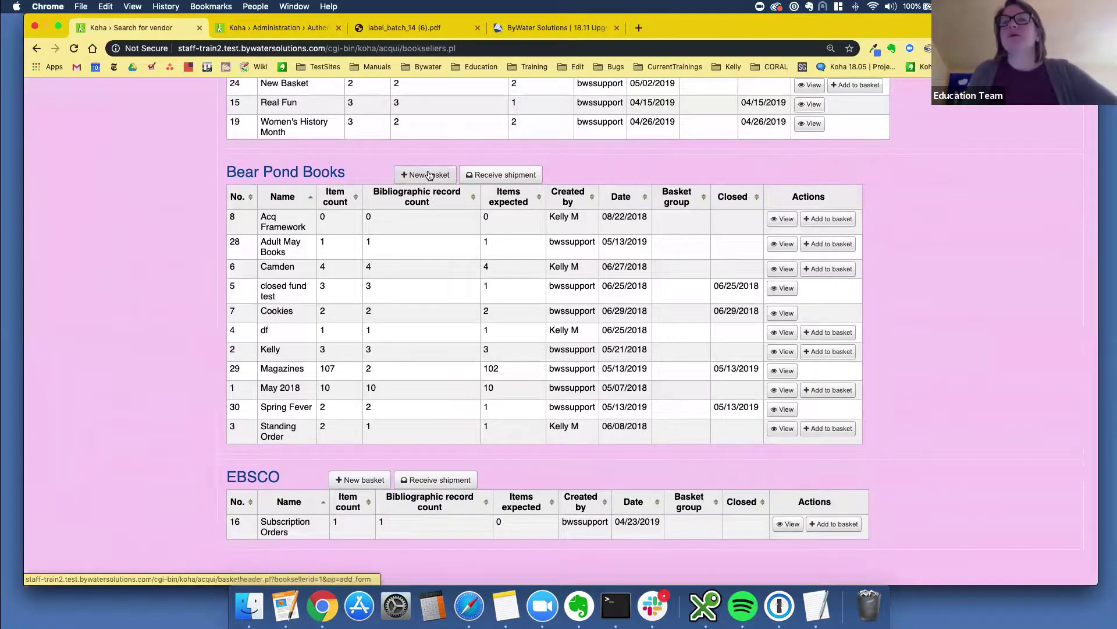
left_click(429, 176)
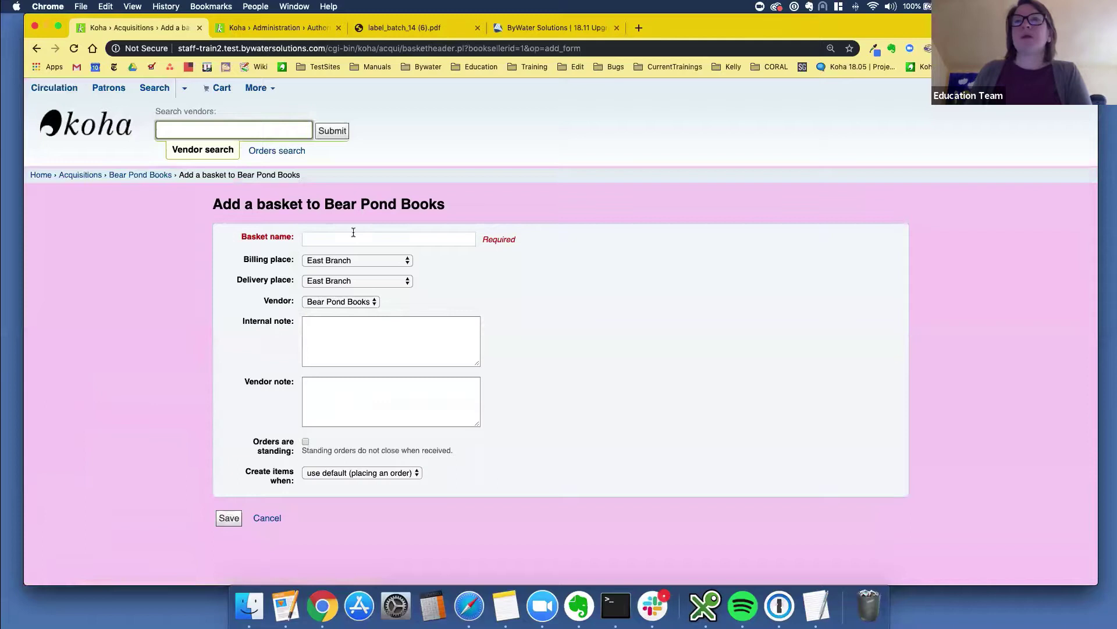
left_click(348, 239)
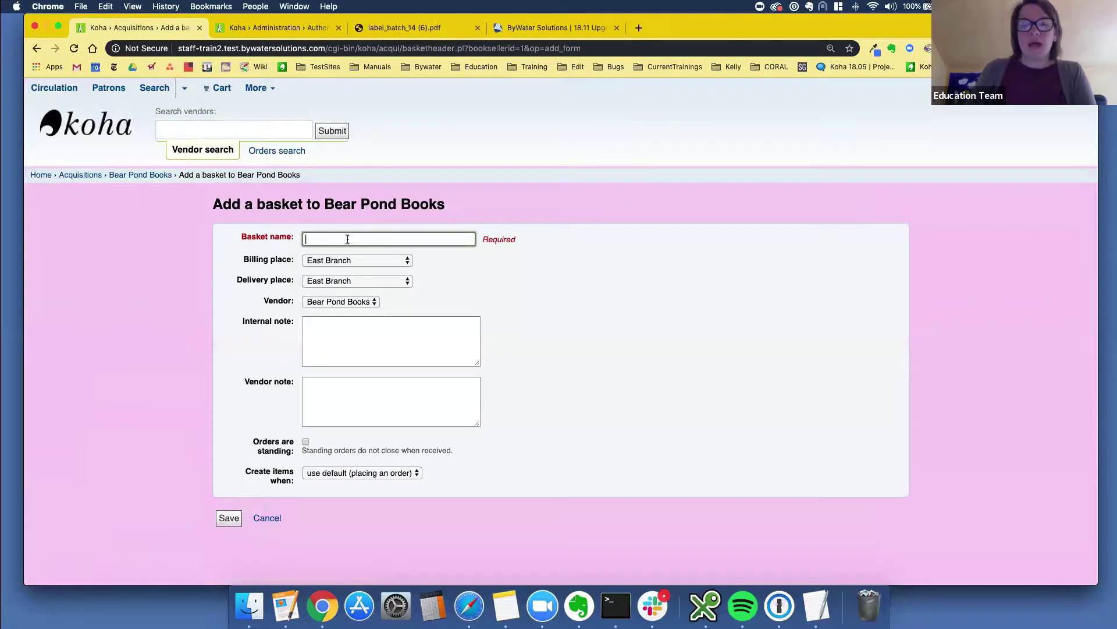
type("Serials")
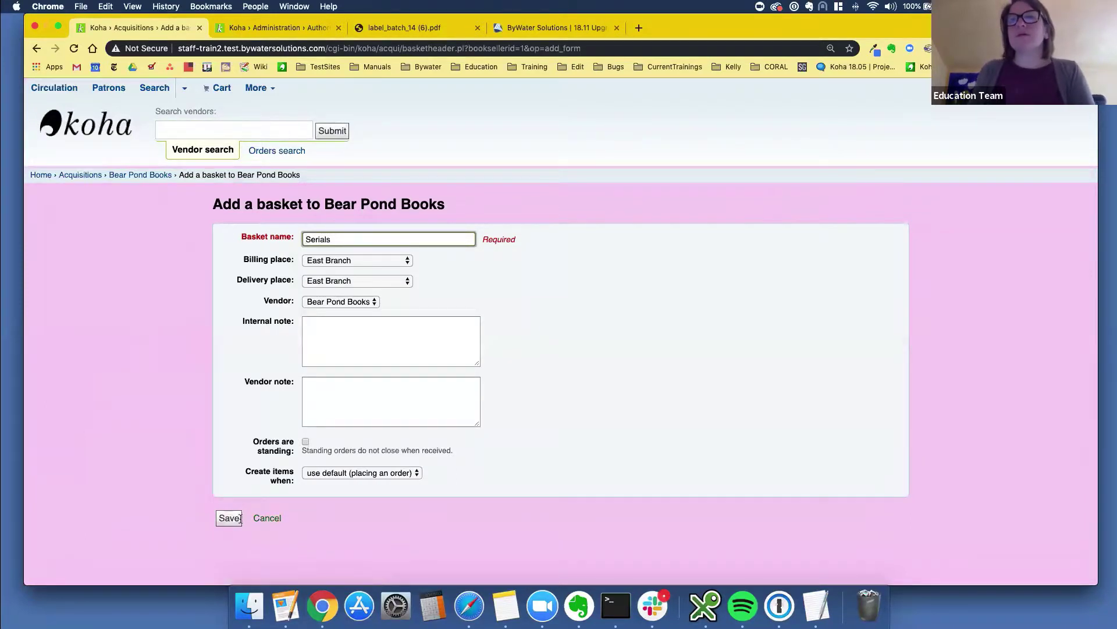
left_click(239, 516)
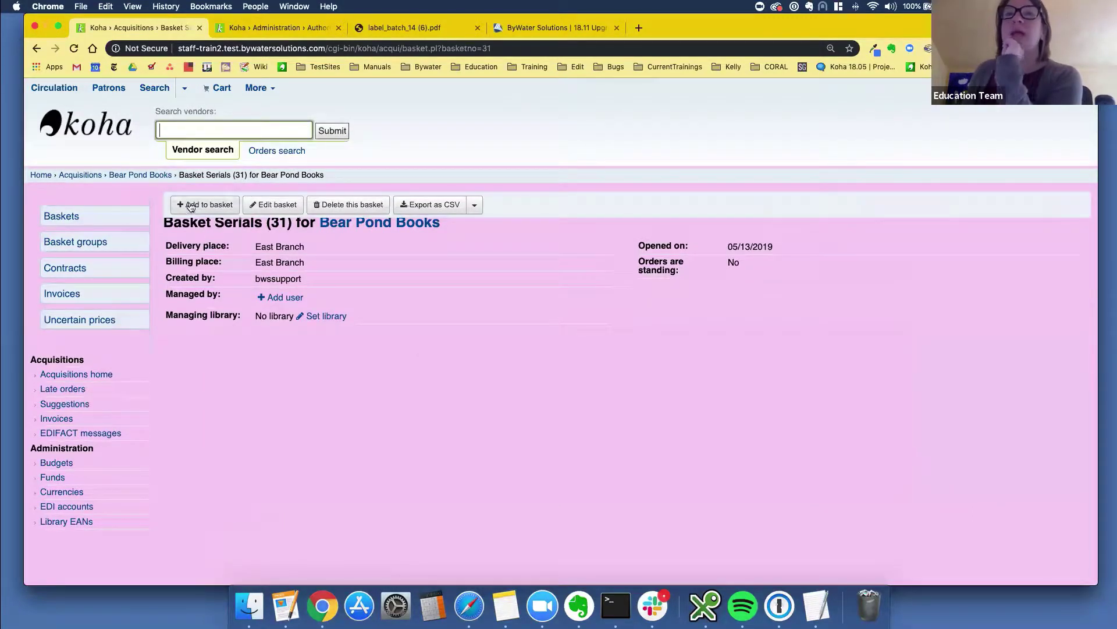
Step: Start an order from a subscription in the Serials basket, using the title search "orion", and go to the Orion order's quantity
left_click(191, 206)
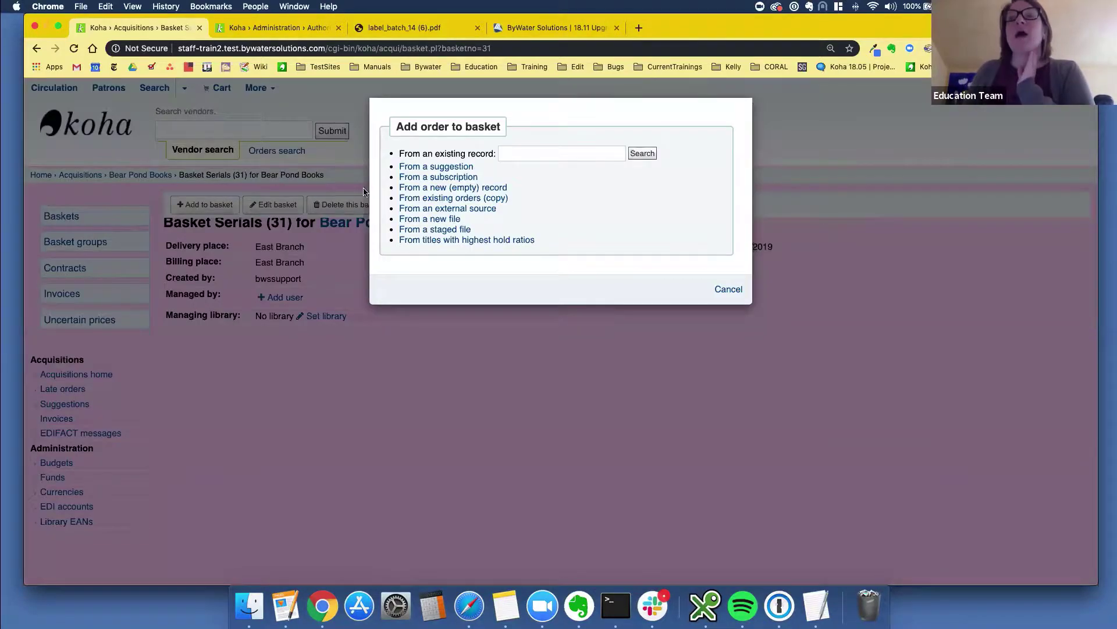
left_click(422, 182)
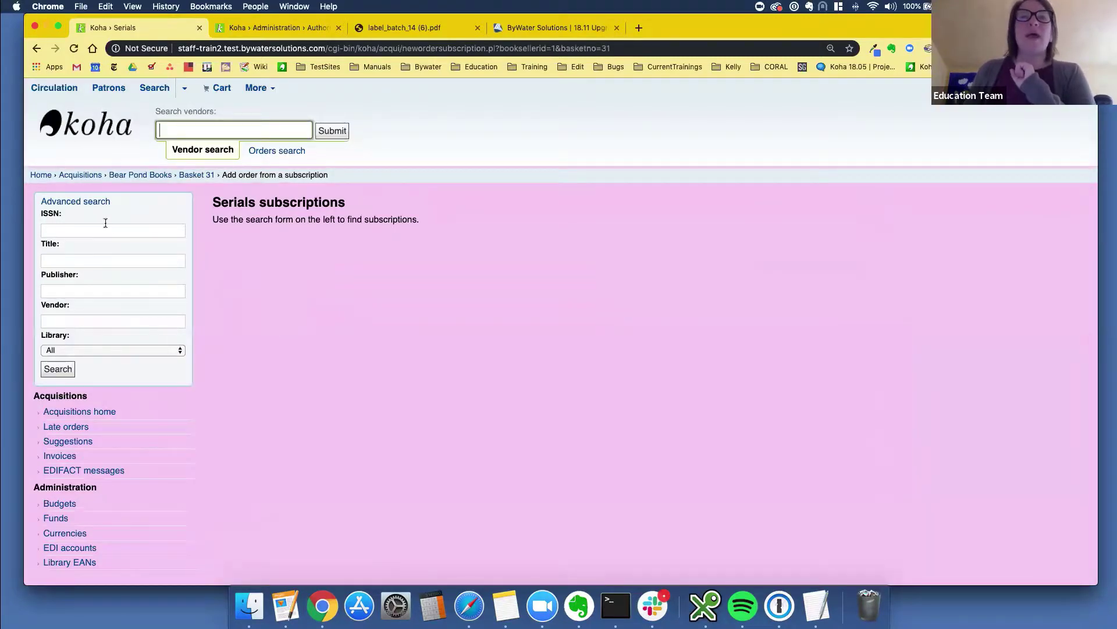
left_click(79, 262)
type("orion")
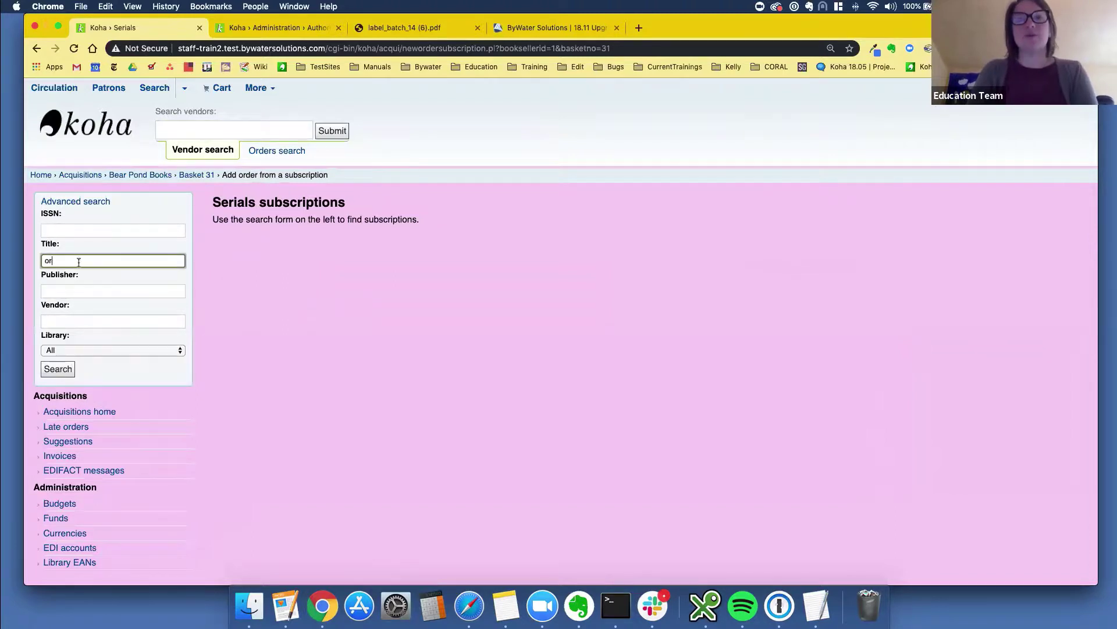
left_click(63, 375)
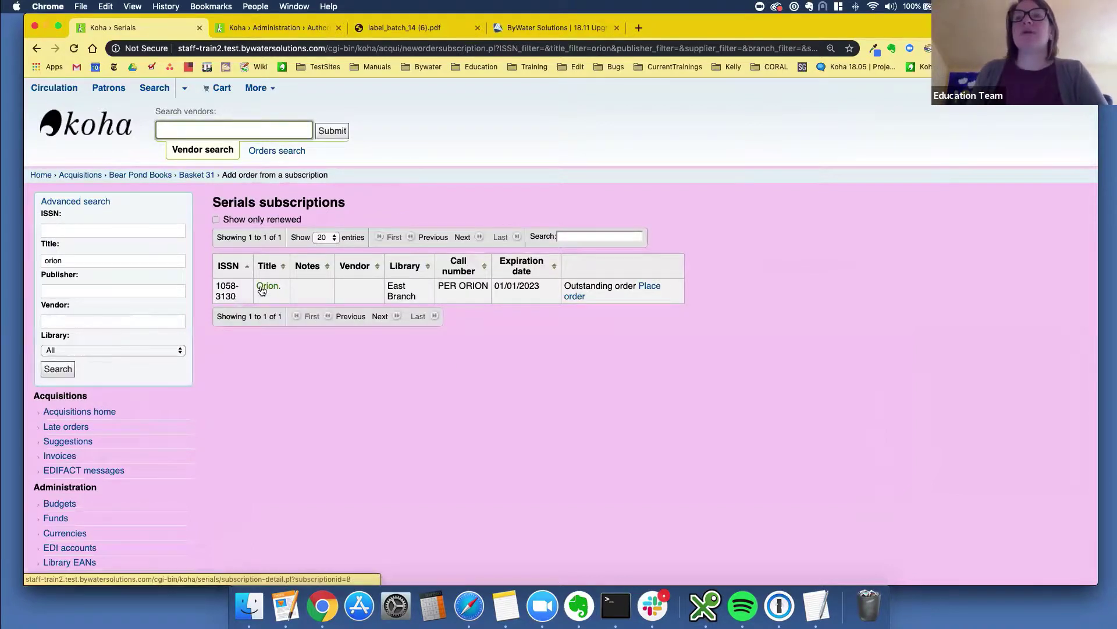
left_click(653, 290)
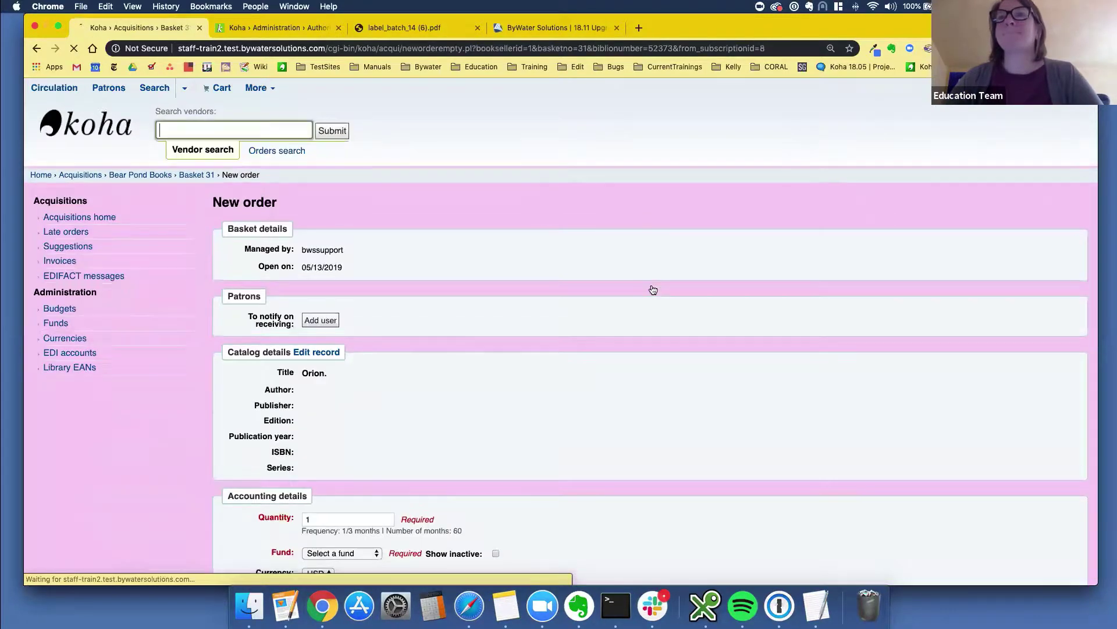
scroll(638, 315, "down", 5)
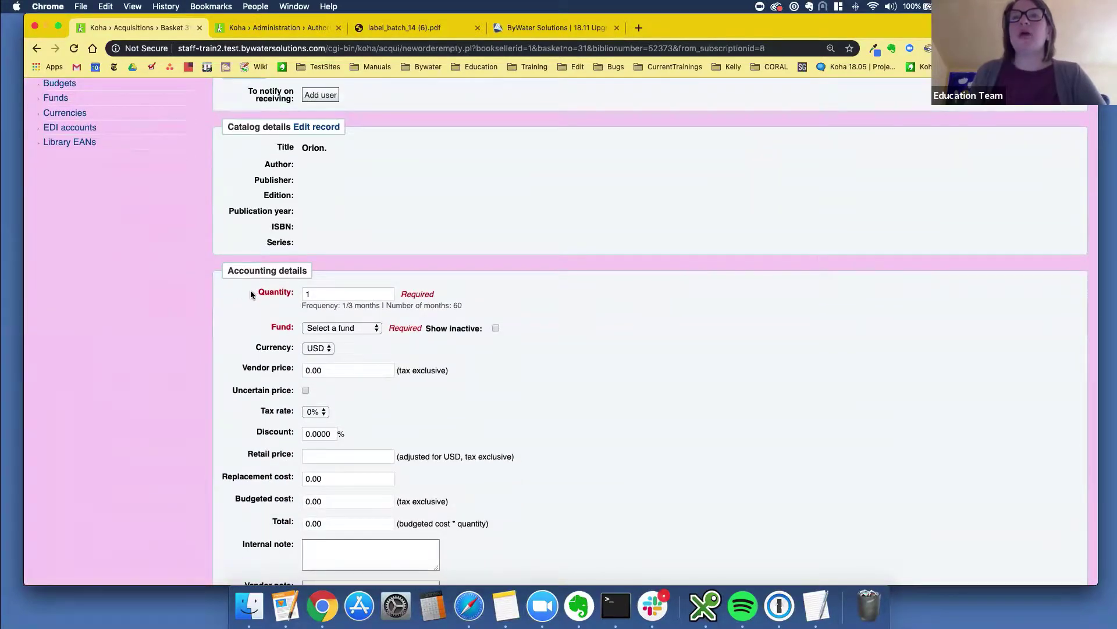
left_click_drag(250, 290, 323, 295)
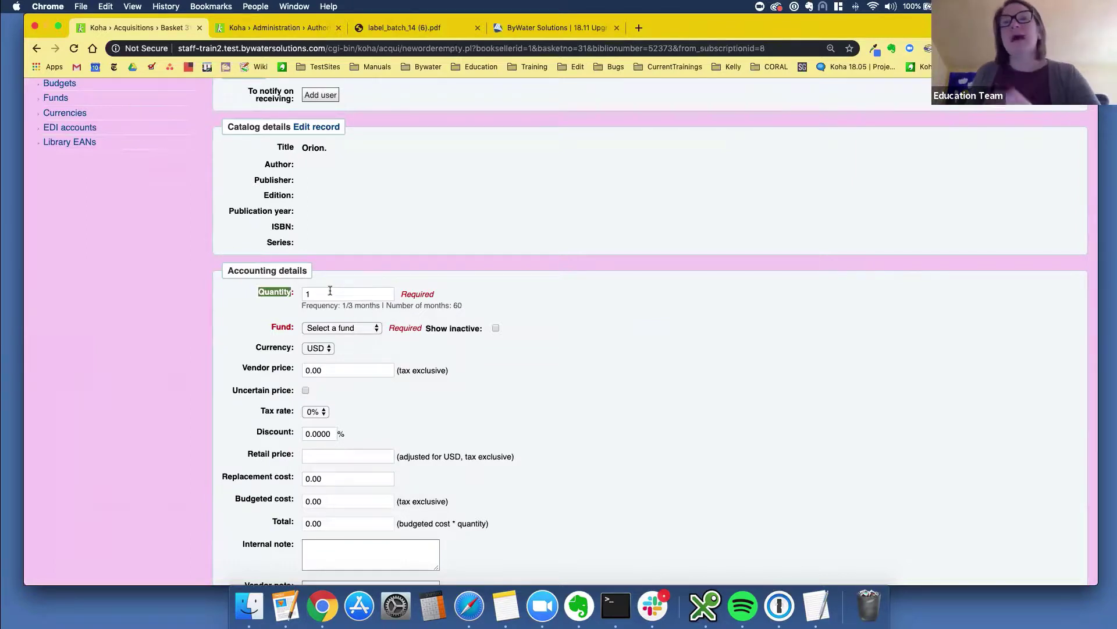
Step: Set the Orion order's quantity to 60, its fund to Adult Book, and its vendor price to 15.00
left_click_drag(329, 291, 302, 292)
type("60")
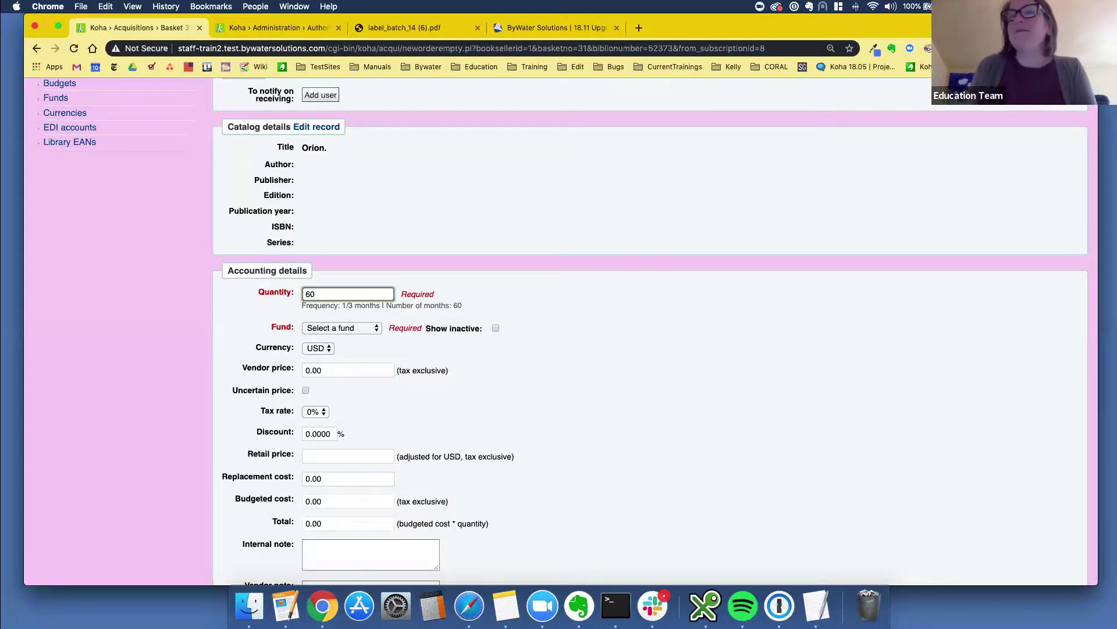
key("Tab")
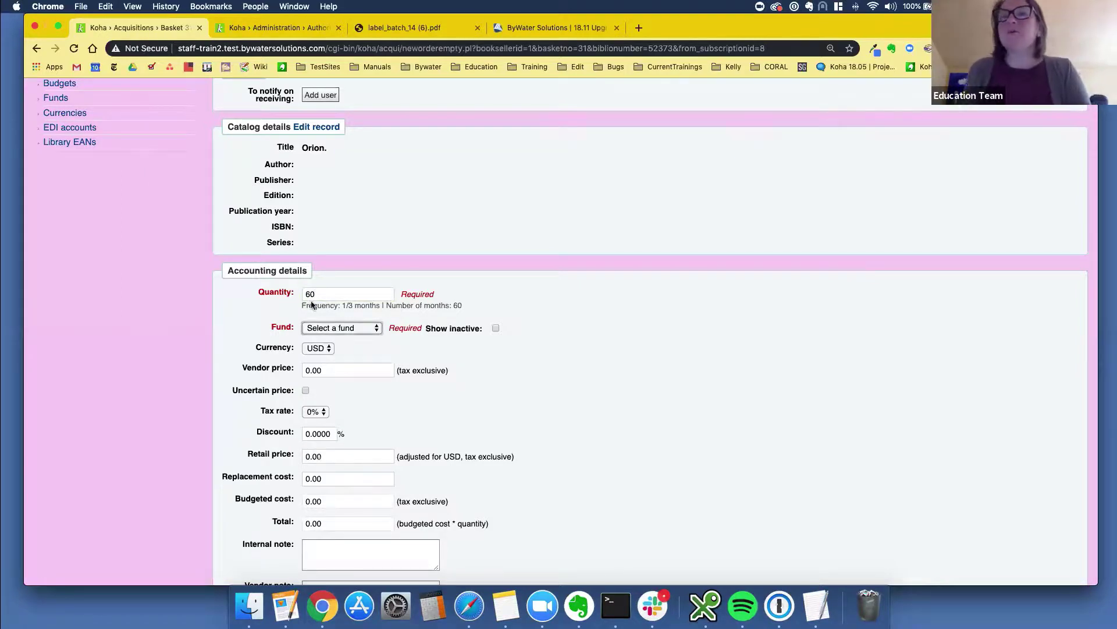
left_click(326, 329)
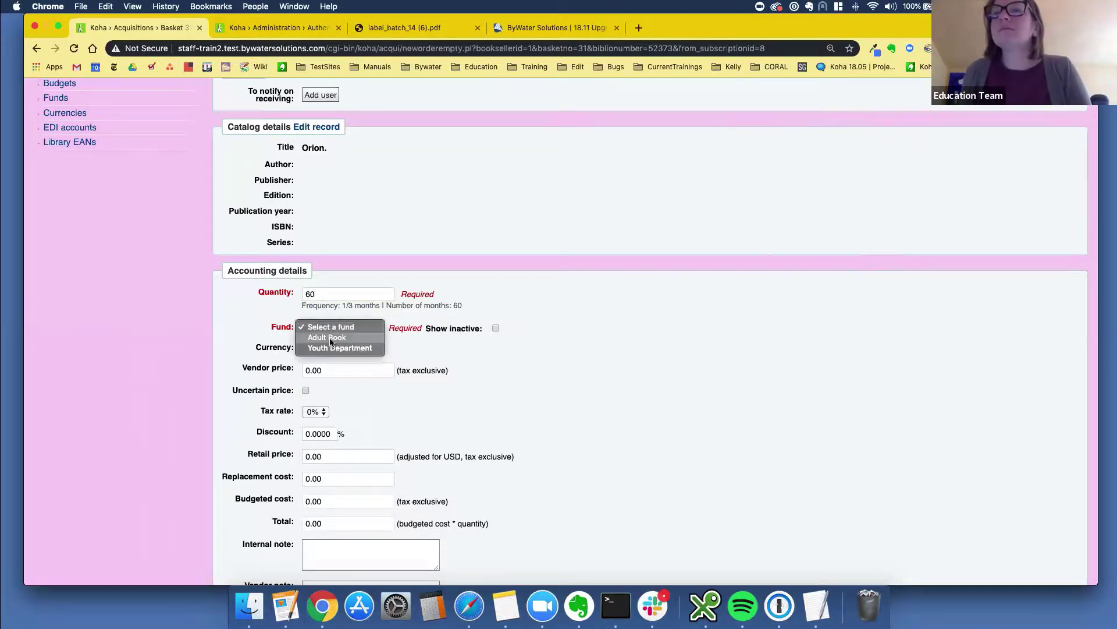
left_click(330, 337)
left_click(330, 373)
type("15.00")
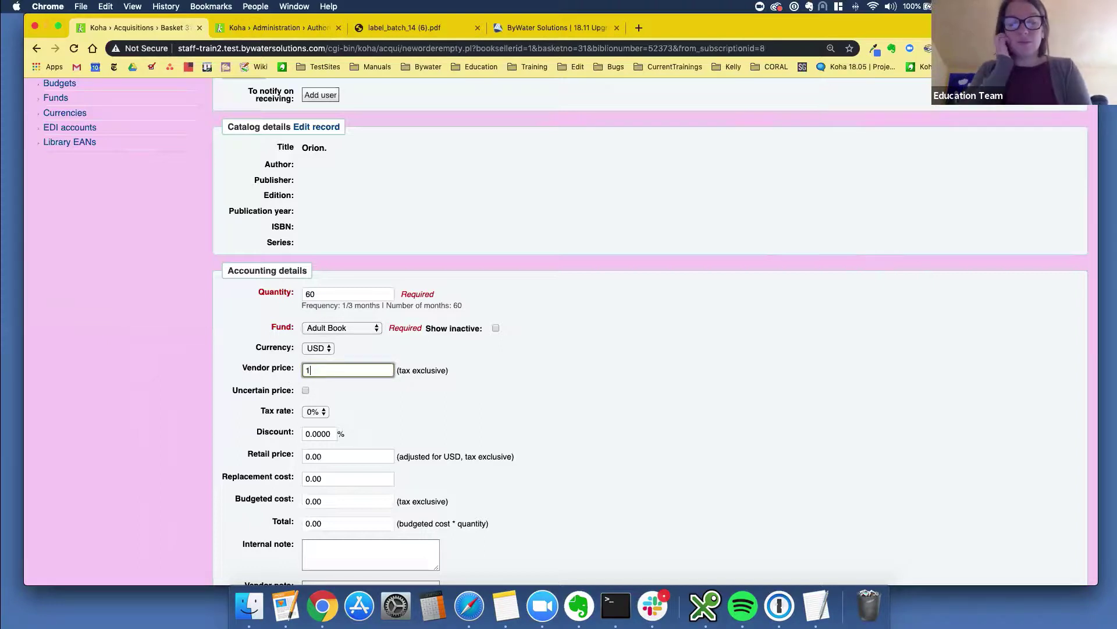
left_click(498, 382)
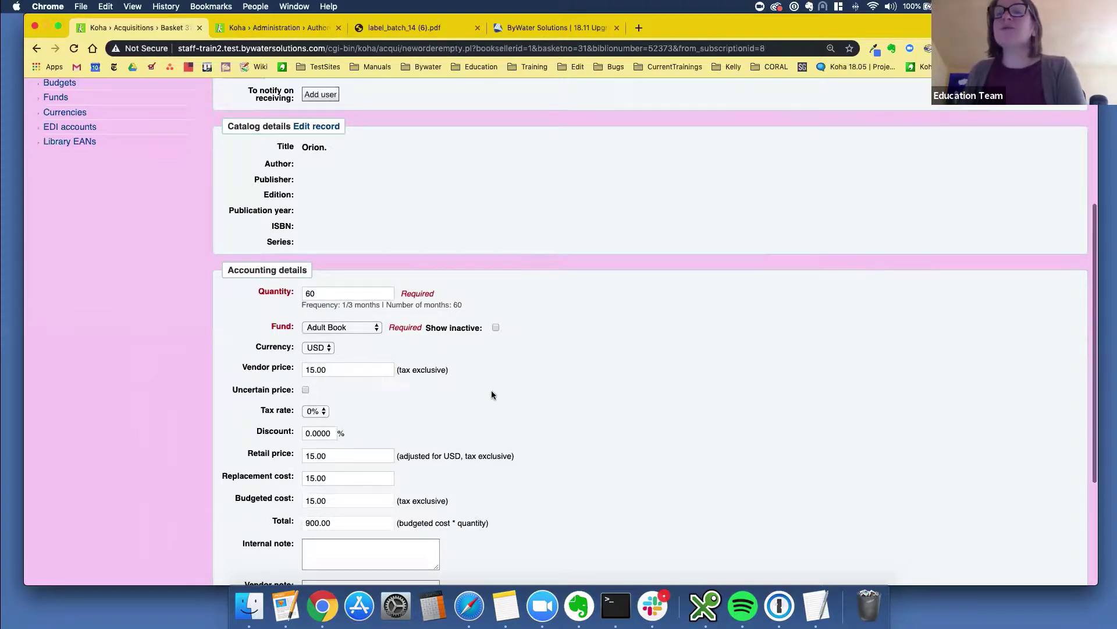
Step: Save the Orion order and close the Serials basket
scroll(402, 504, "down", 1)
scroll(401, 504, "down", 3)
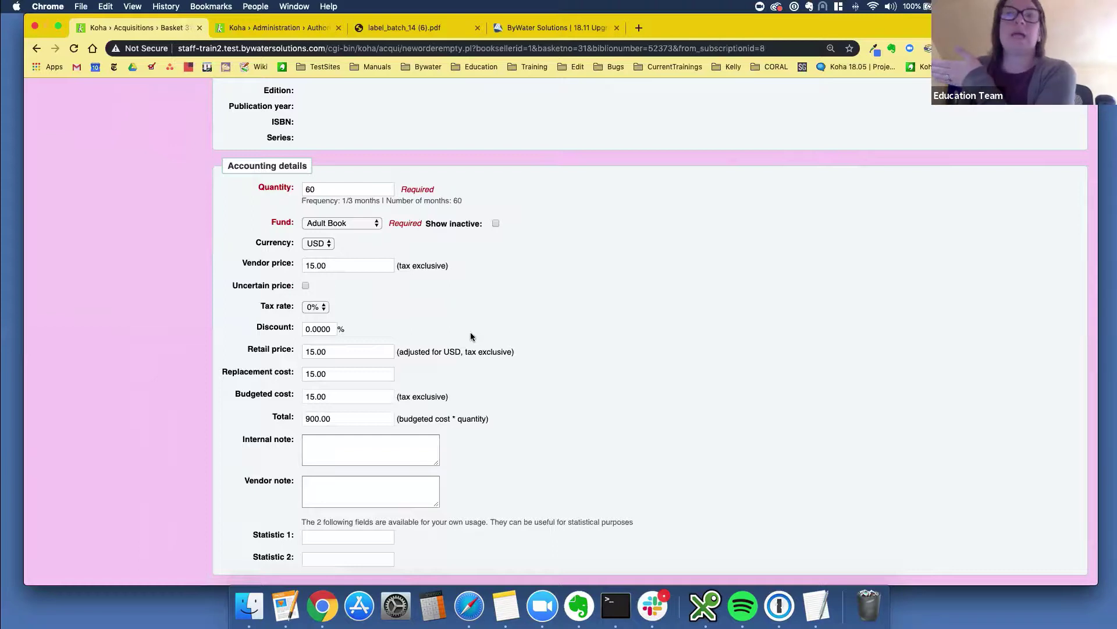
scroll(459, 358, "down", 3)
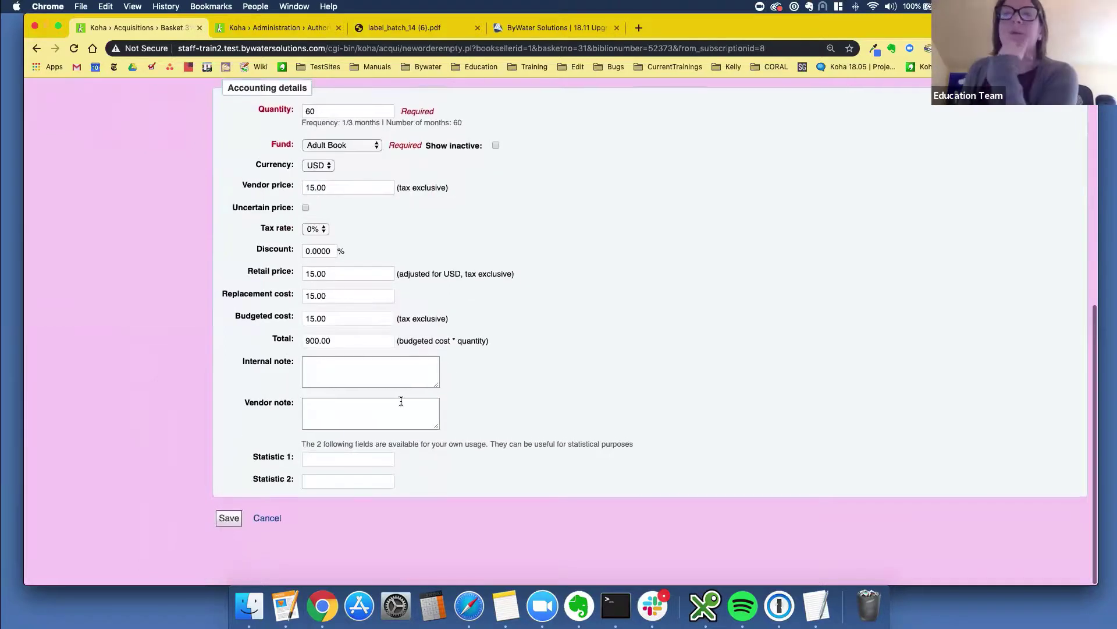
left_click(232, 524)
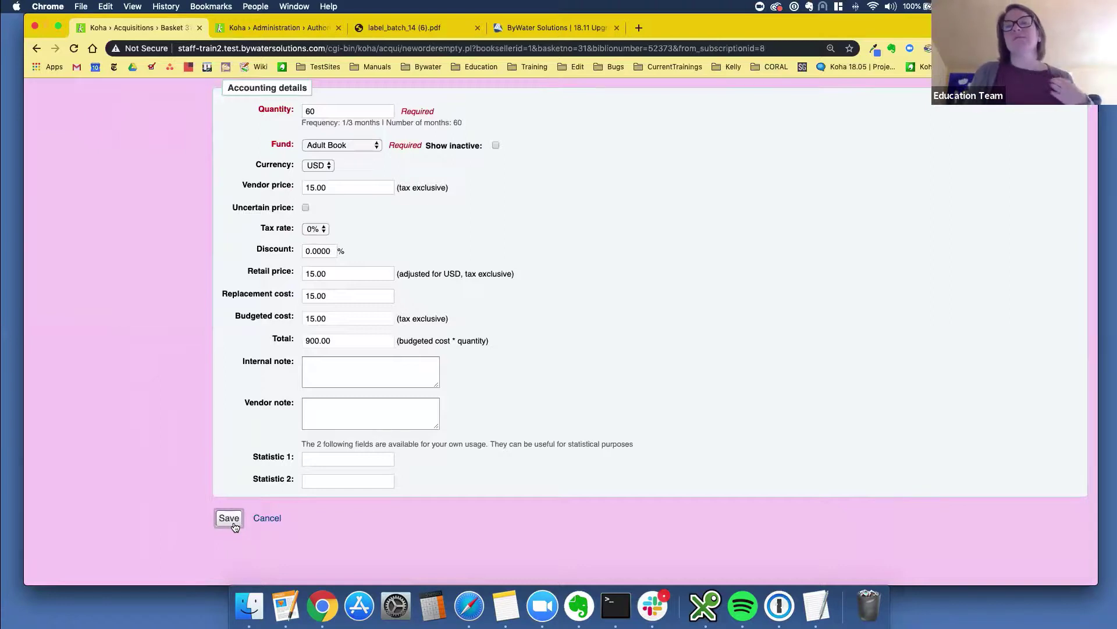
left_click(233, 524)
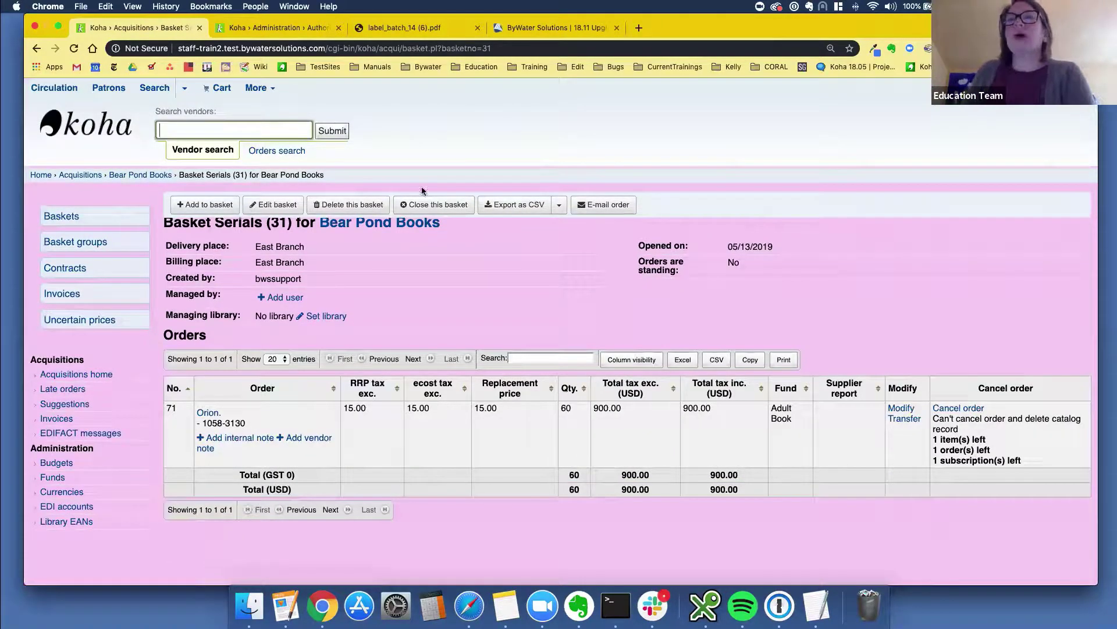
left_click(438, 210)
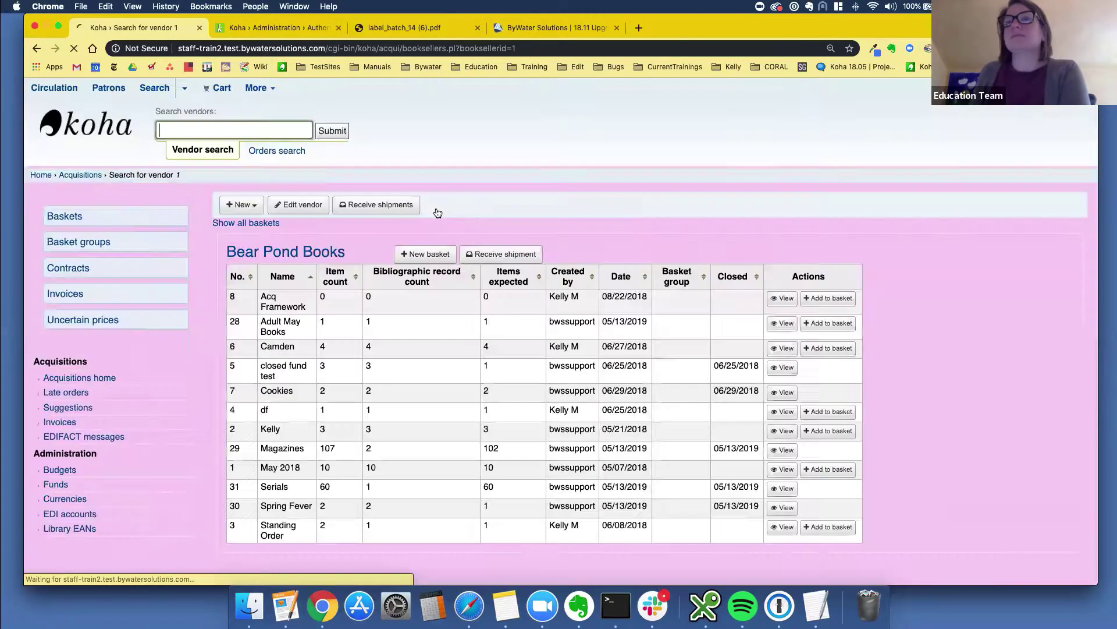
Step: Start receiving a new shipment from Bear Pond Books with the vendor invoice orionq1-4
left_click(483, 257)
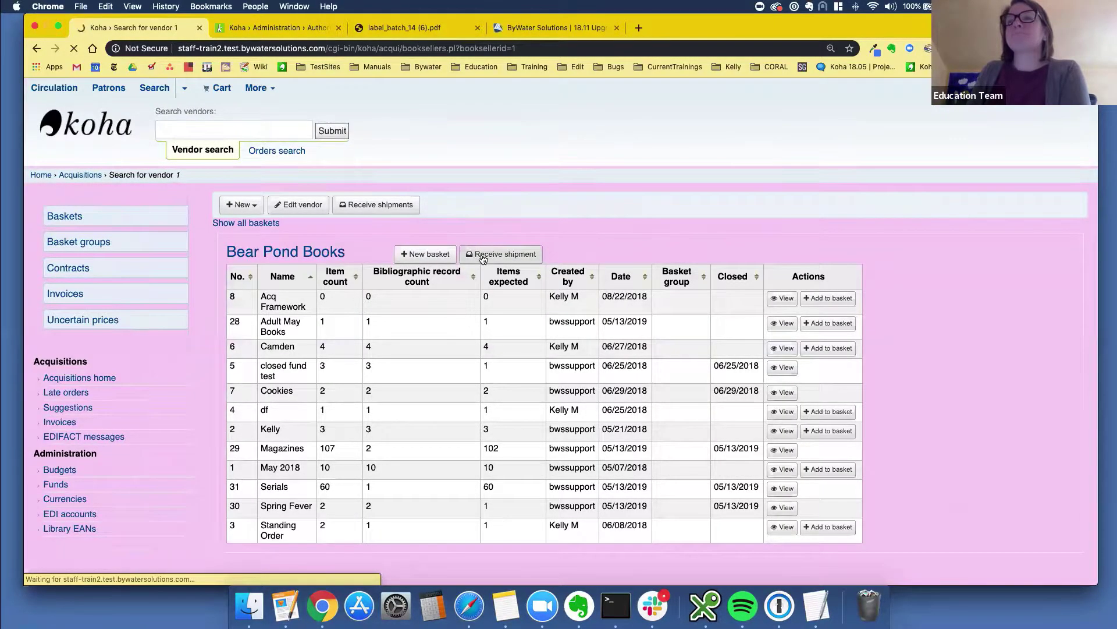
scroll(450, 313, "down", 3)
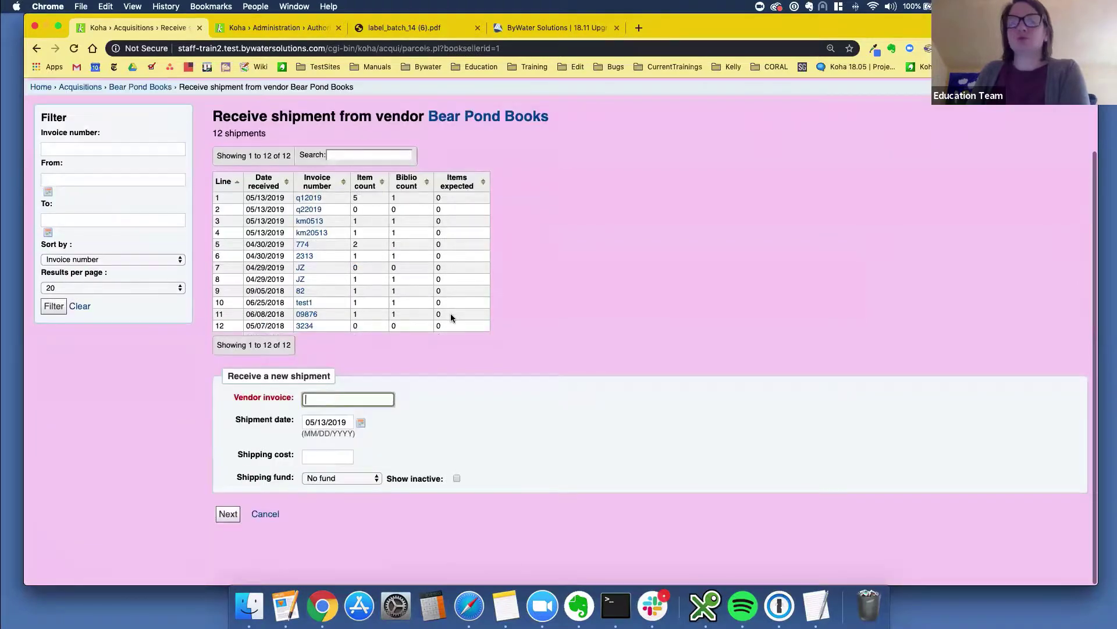
type("orion")
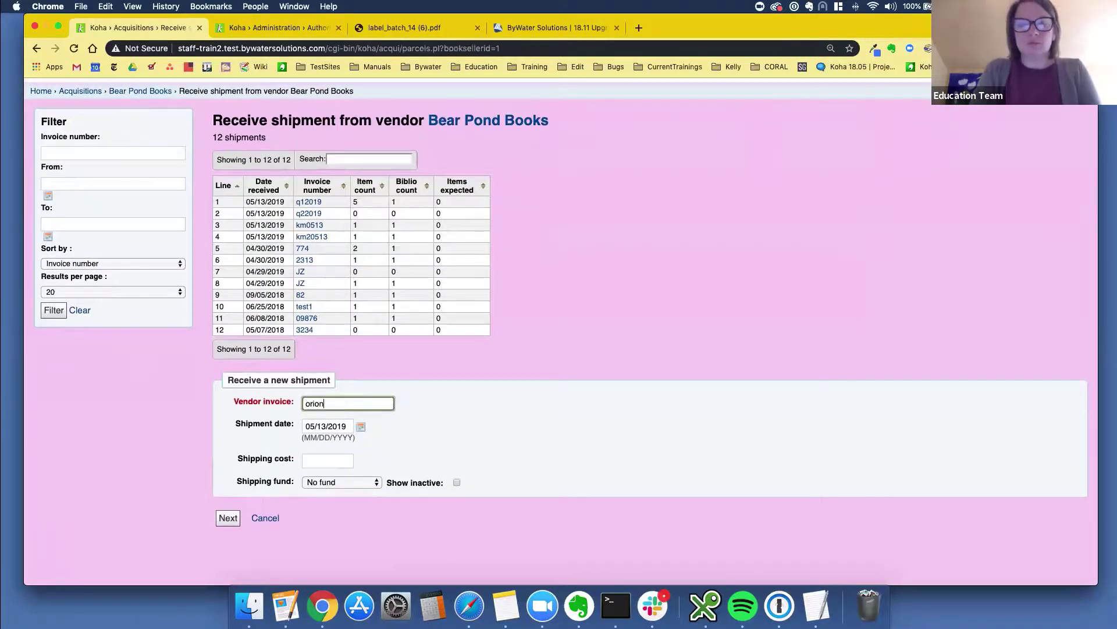
type("q1")
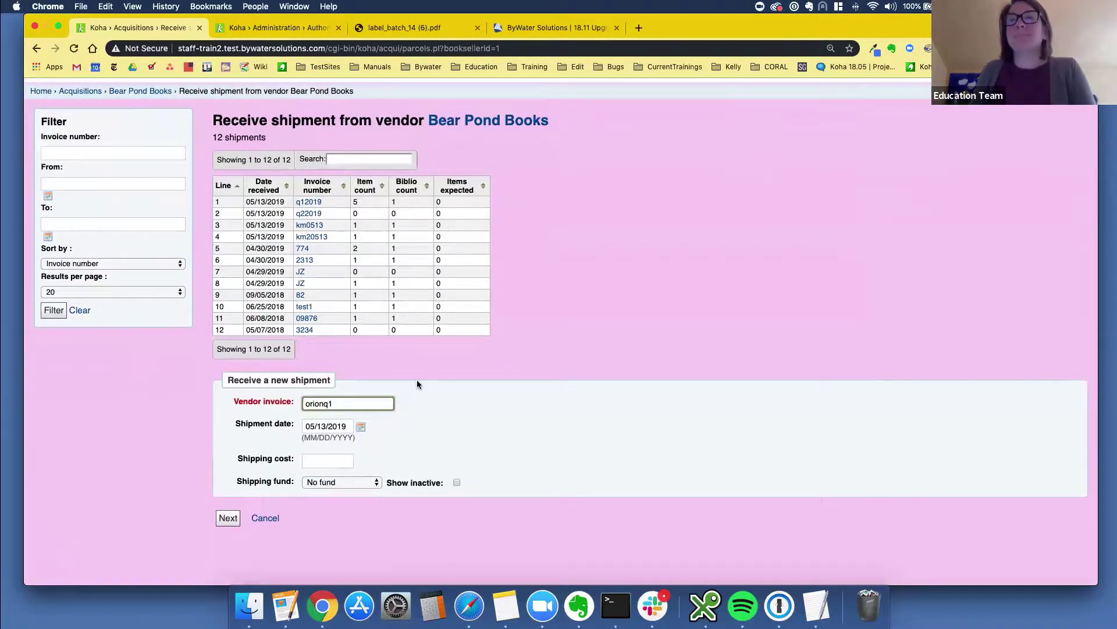
type("-4")
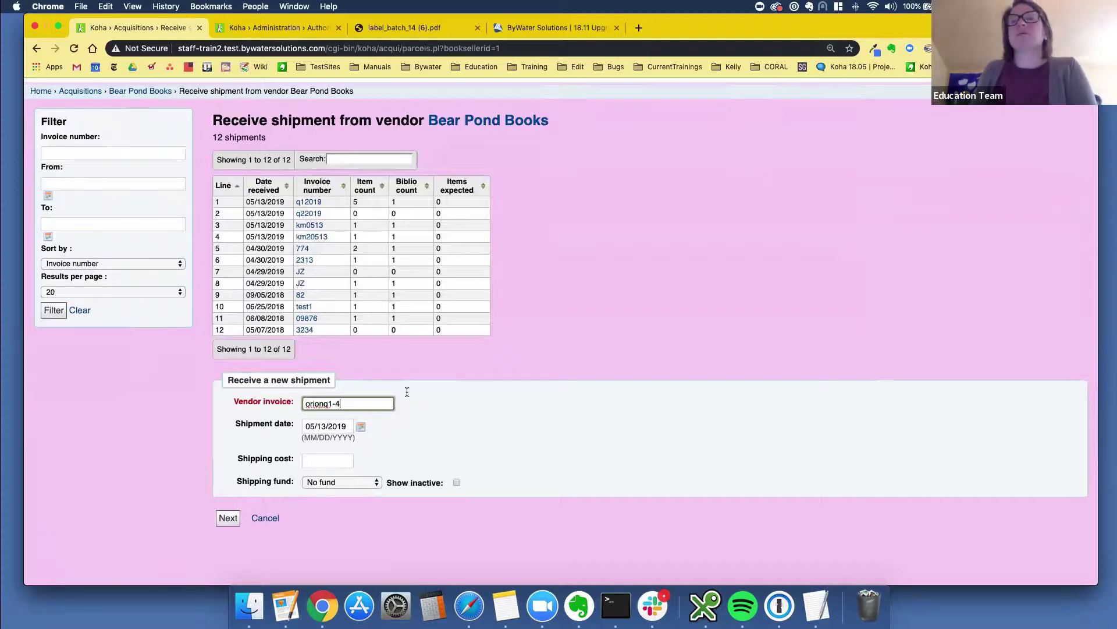
left_click(229, 519)
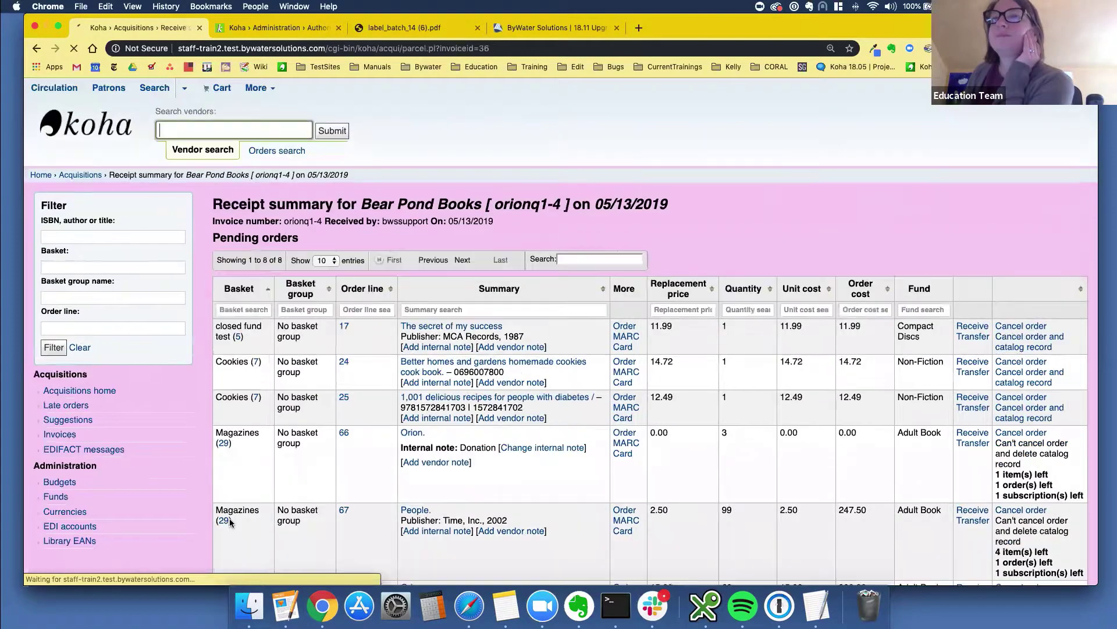
Step: Receive a quantity of 4 for the Orion order in the Serials basket and save the receipt
scroll(494, 500, "down", 3)
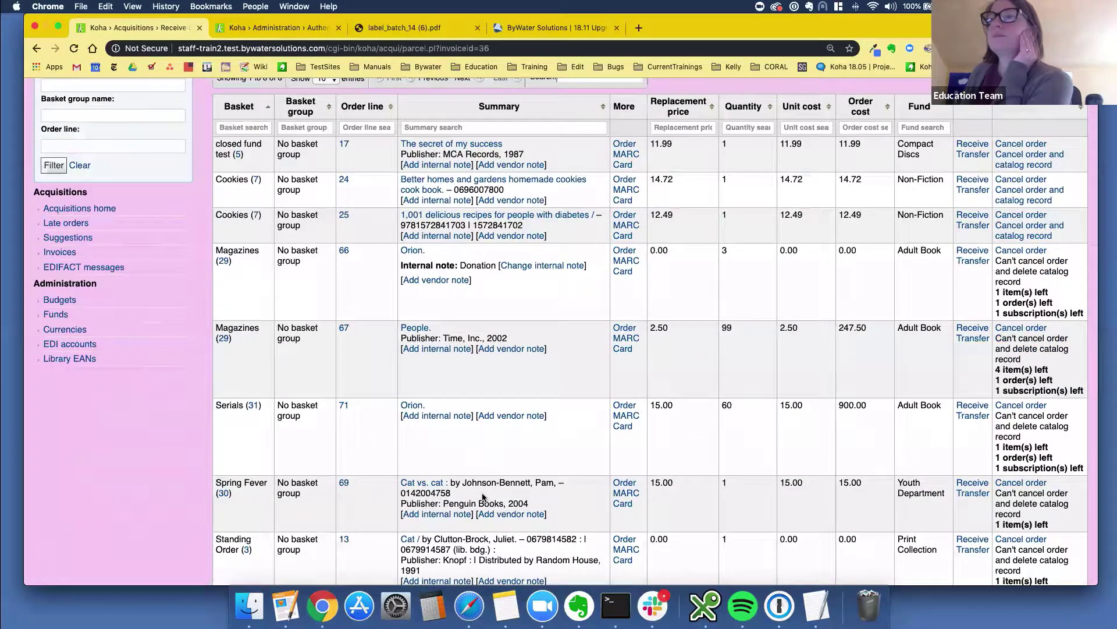
left_click(980, 408)
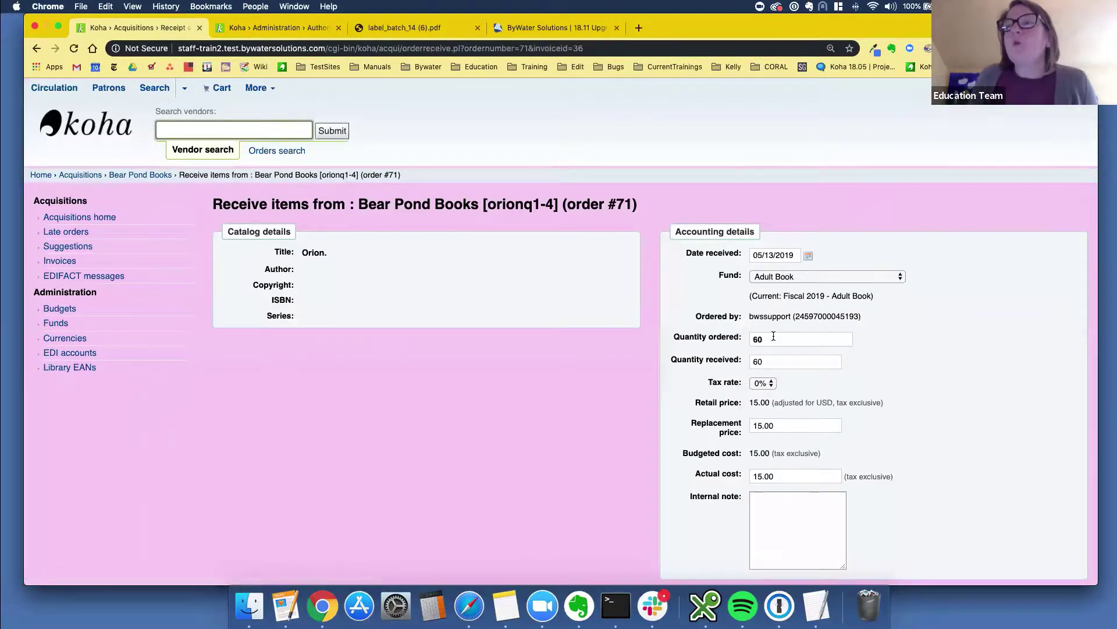
left_click(739, 364)
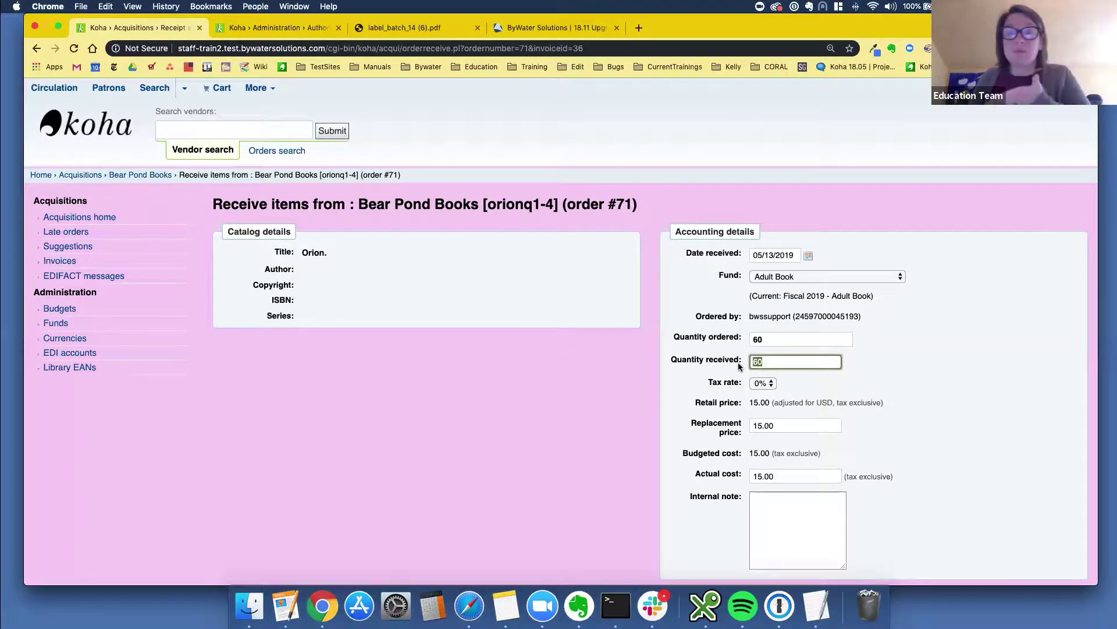
type("4")
key("Tab")
key("Tab")
key("Tab")
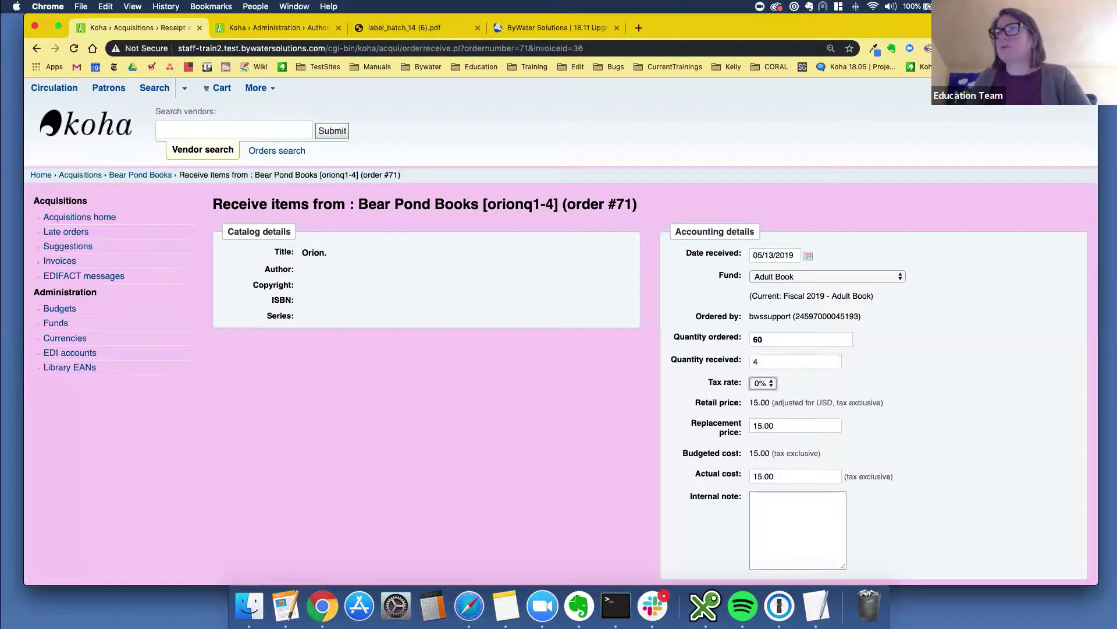
key("Tab")
scroll(657, 460, "down", 3)
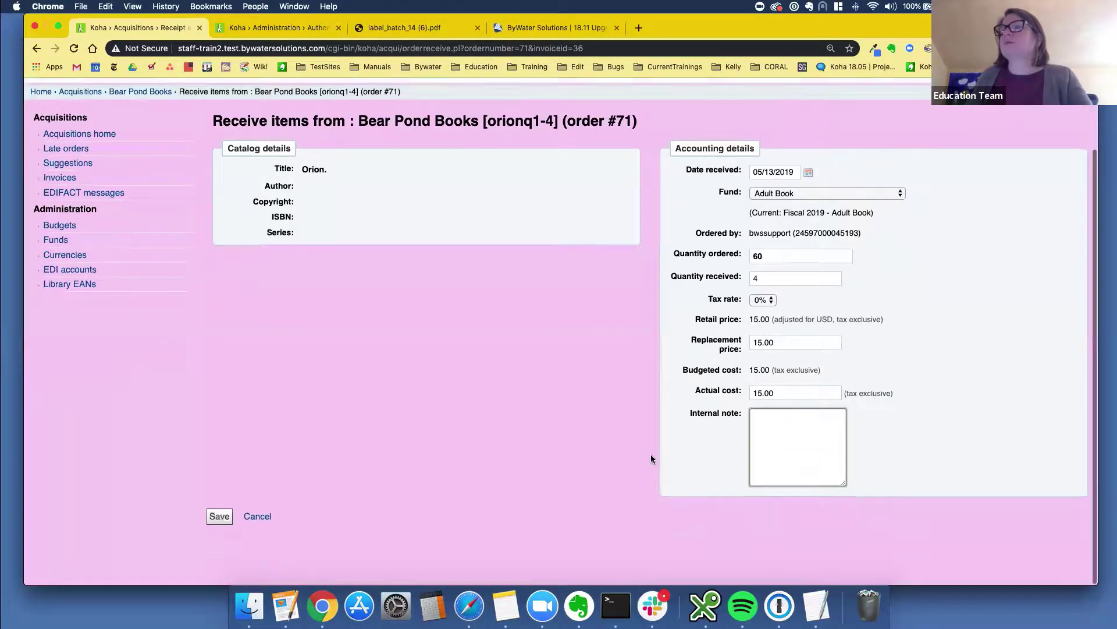
left_click(220, 521)
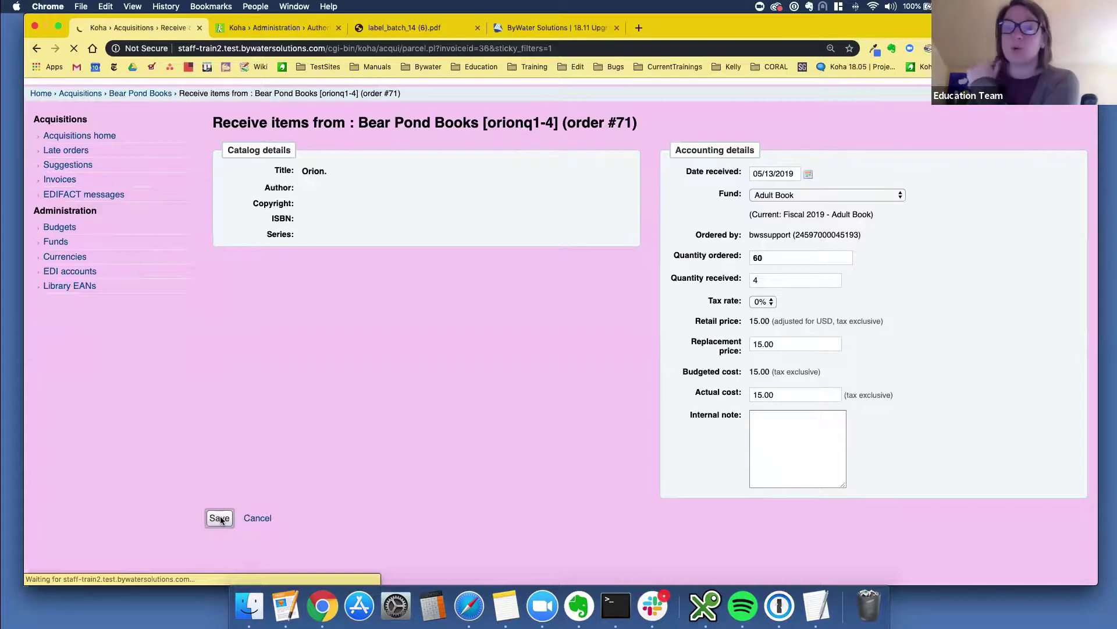
Step: Check the already received Orion items and their total, and finish receiving the shipment
scroll(224, 504, "down", 10)
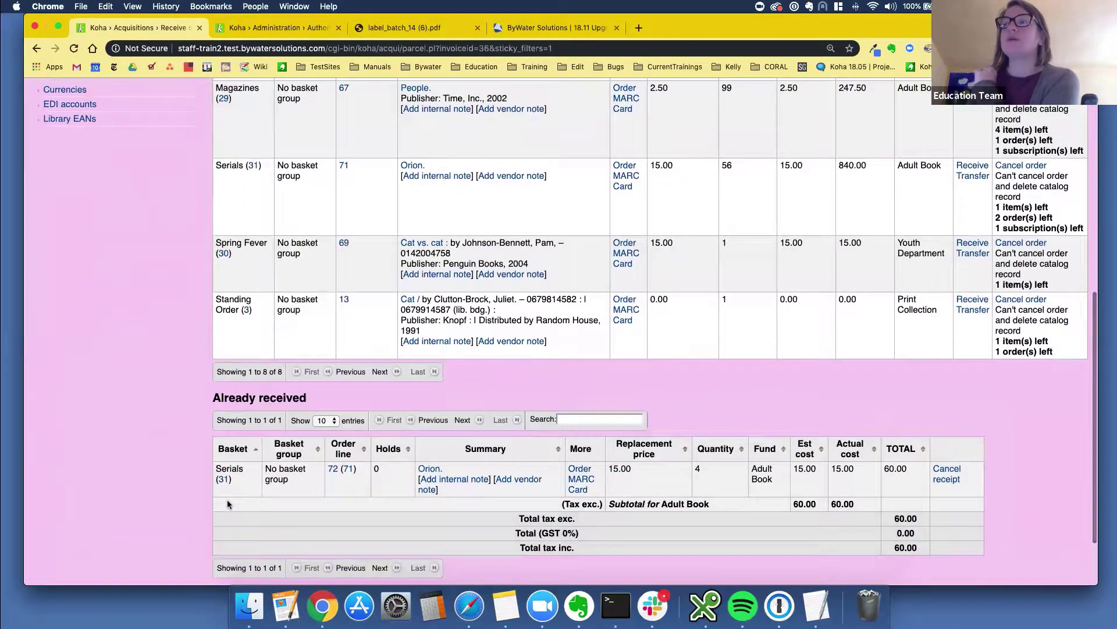
scroll(860, 528, "down", 2)
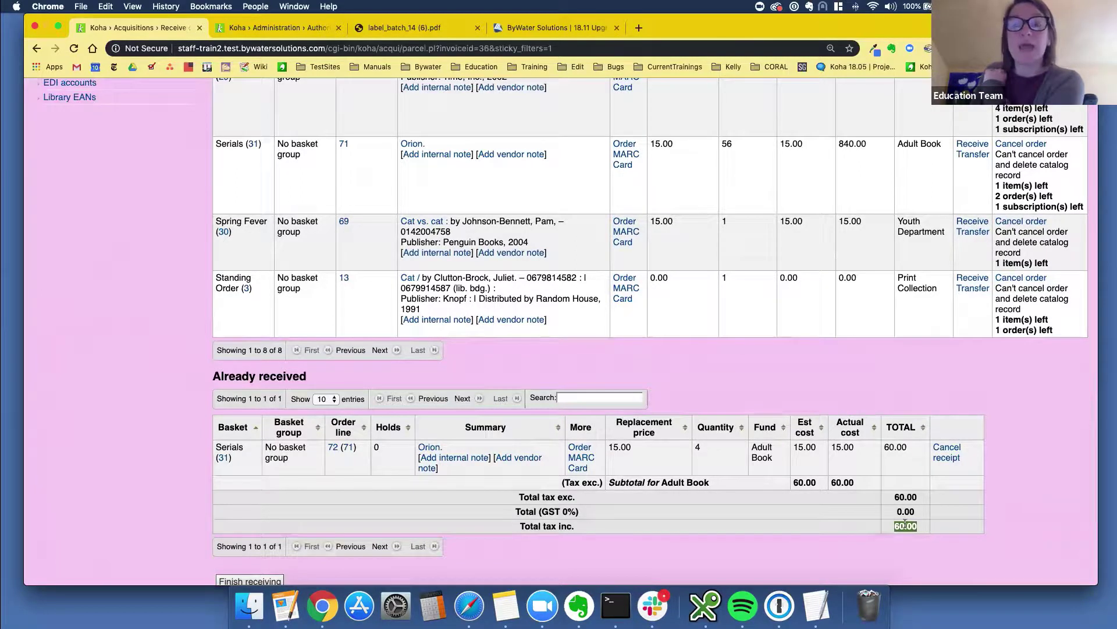
scroll(780, 525, "down", 3)
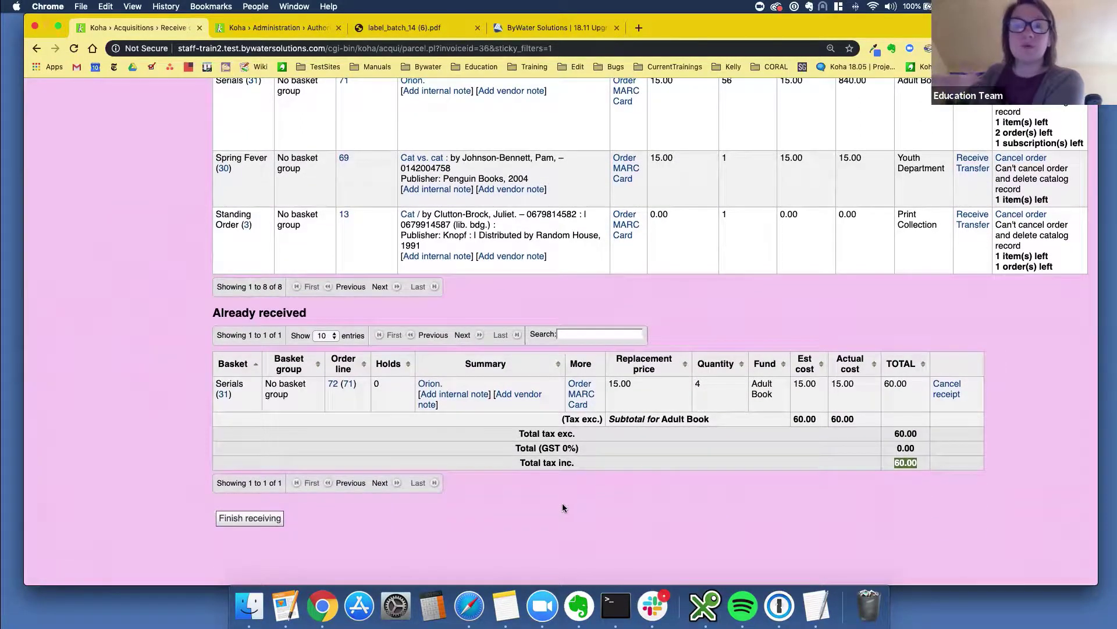
left_click(255, 523)
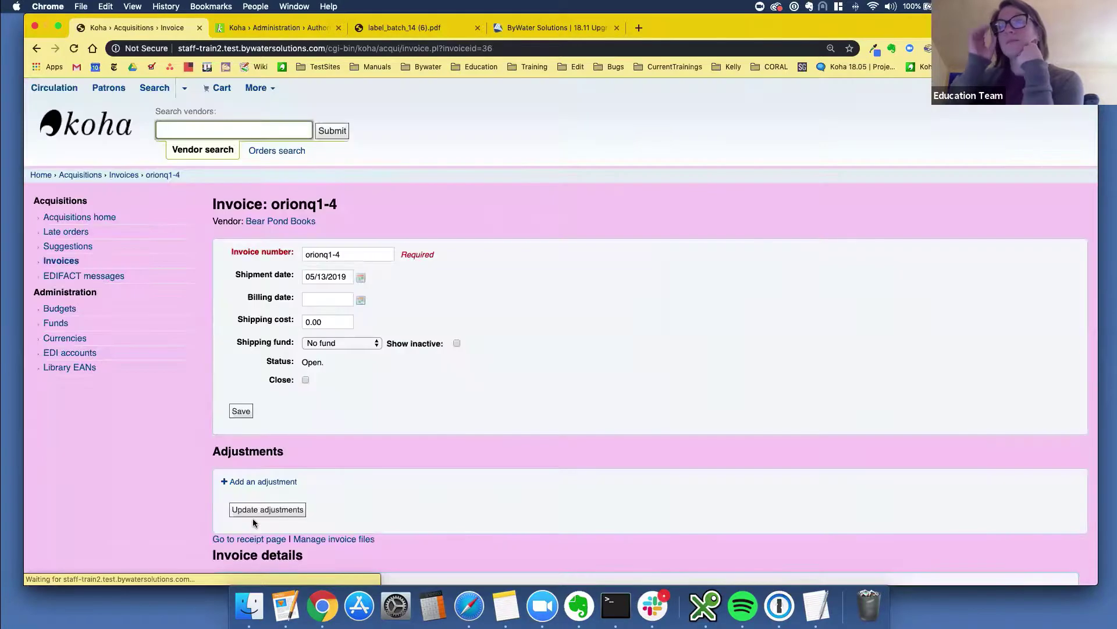
Step: Open Orion's catalog record from the invoice details and view its acquisition details
scroll(254, 520, "down", 5)
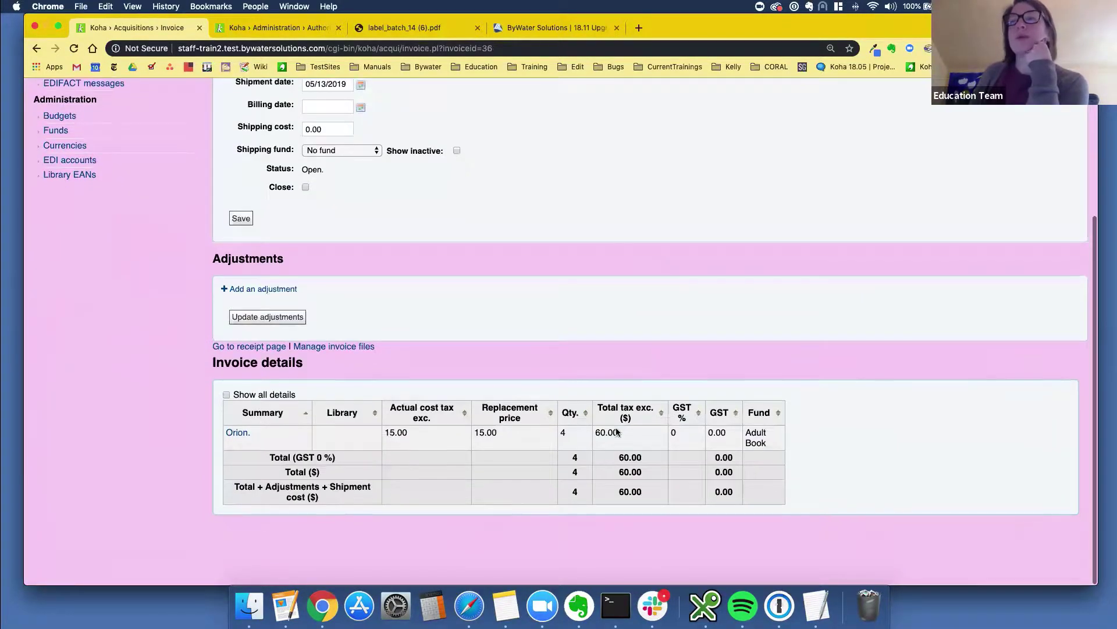
left_click(238, 439)
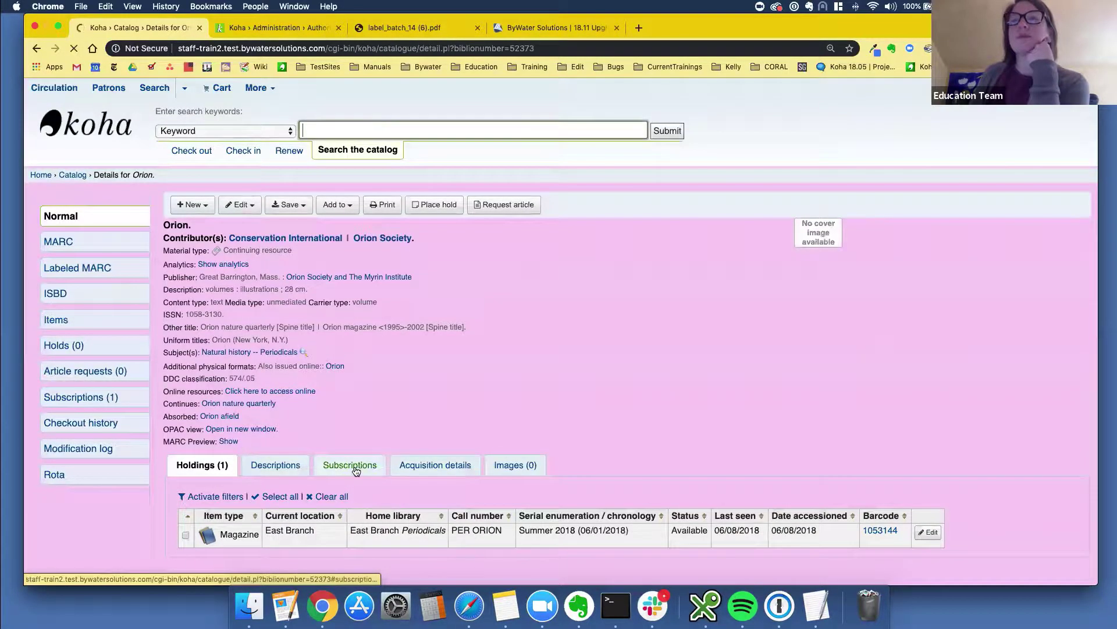
left_click(436, 465)
scroll(532, 399, "down", 2)
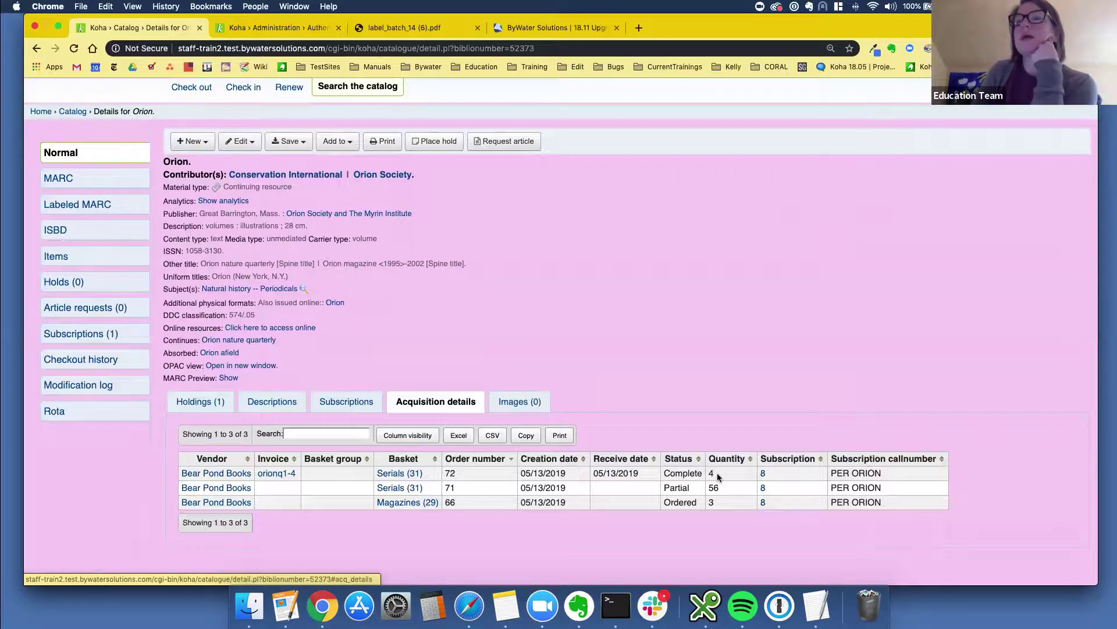
Step: Open Orion's subscription details from the catalog record and expand the Serials basket in its acquisition details
left_click(339, 404)
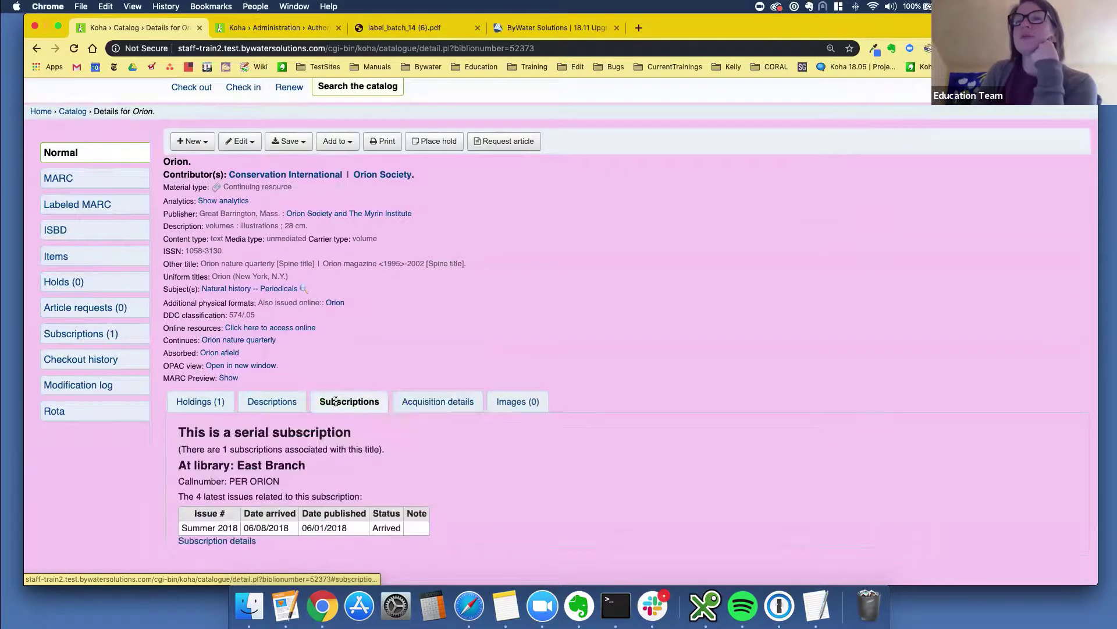
left_click(210, 540)
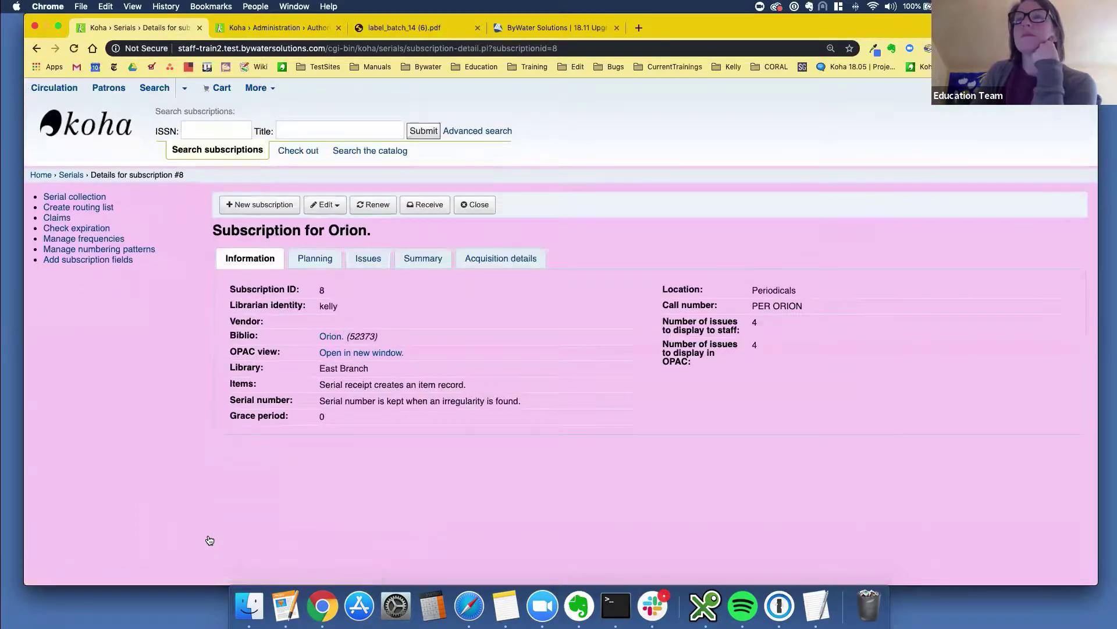
left_click(501, 260)
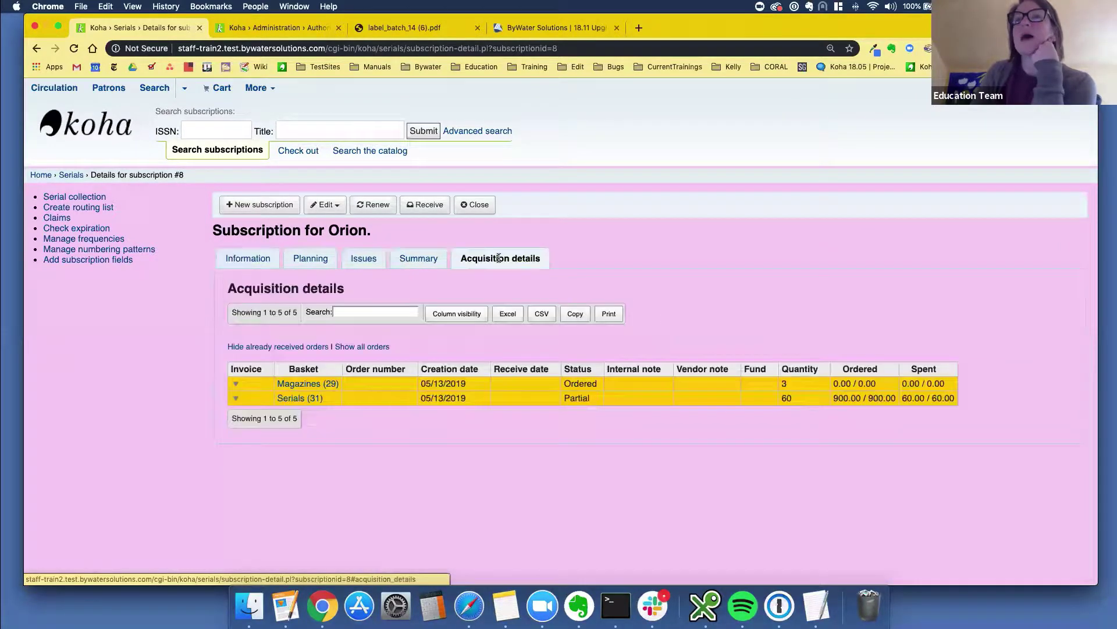
left_click(235, 398)
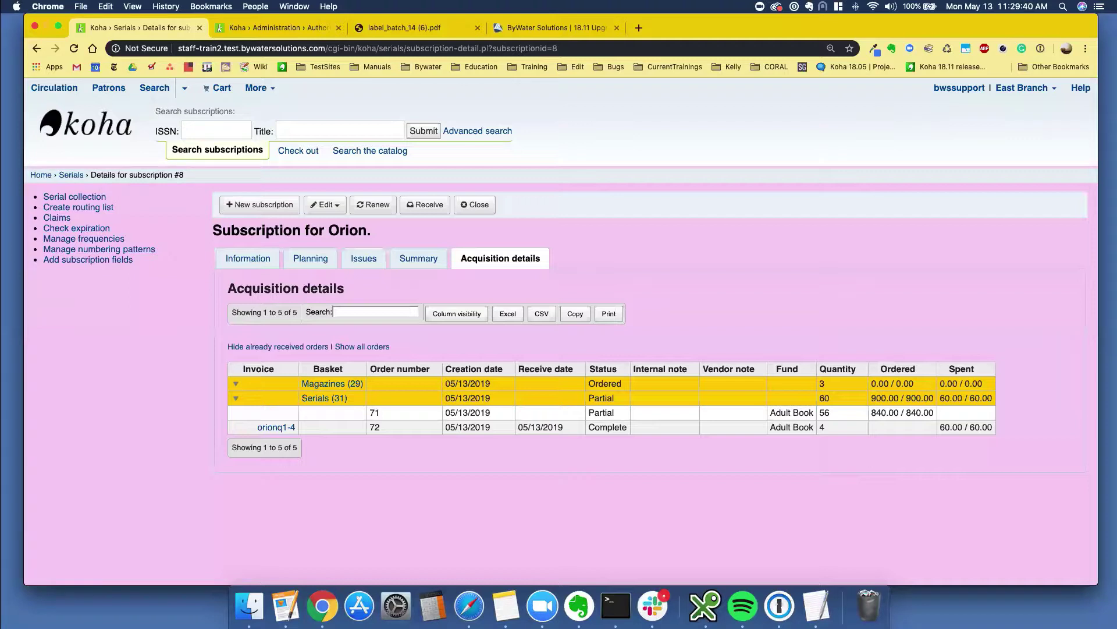
Step: Return to Orion's catalog record through the subscription's general information
left_click(248, 258)
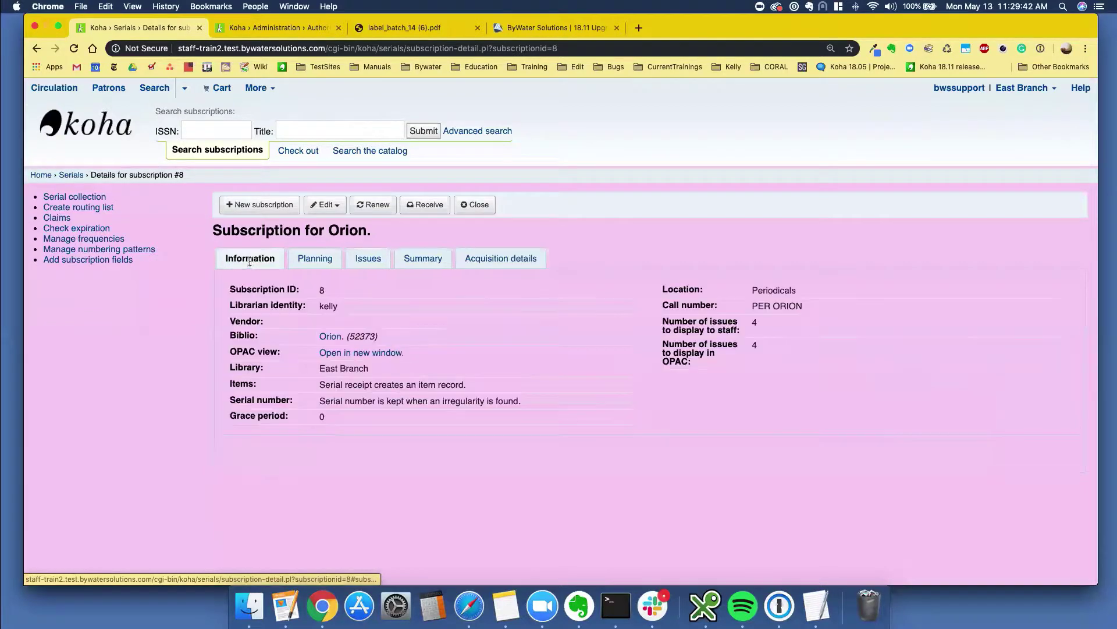
left_click(327, 337)
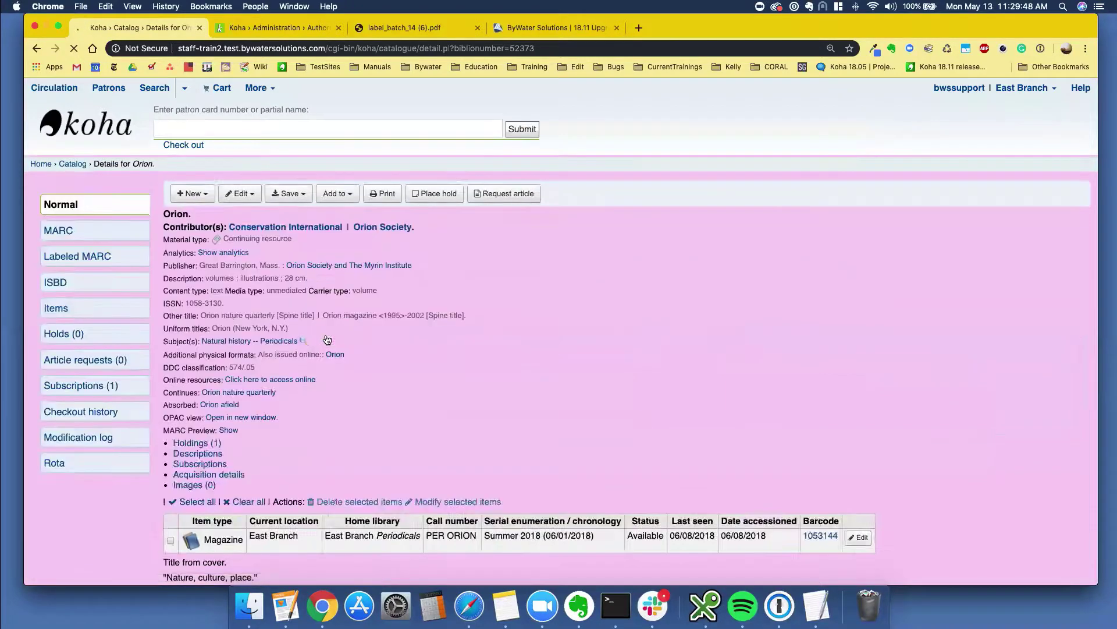
Step: Review the orders in Orion's acquisition details on the catalog record and open the linked subscription
left_click(436, 461)
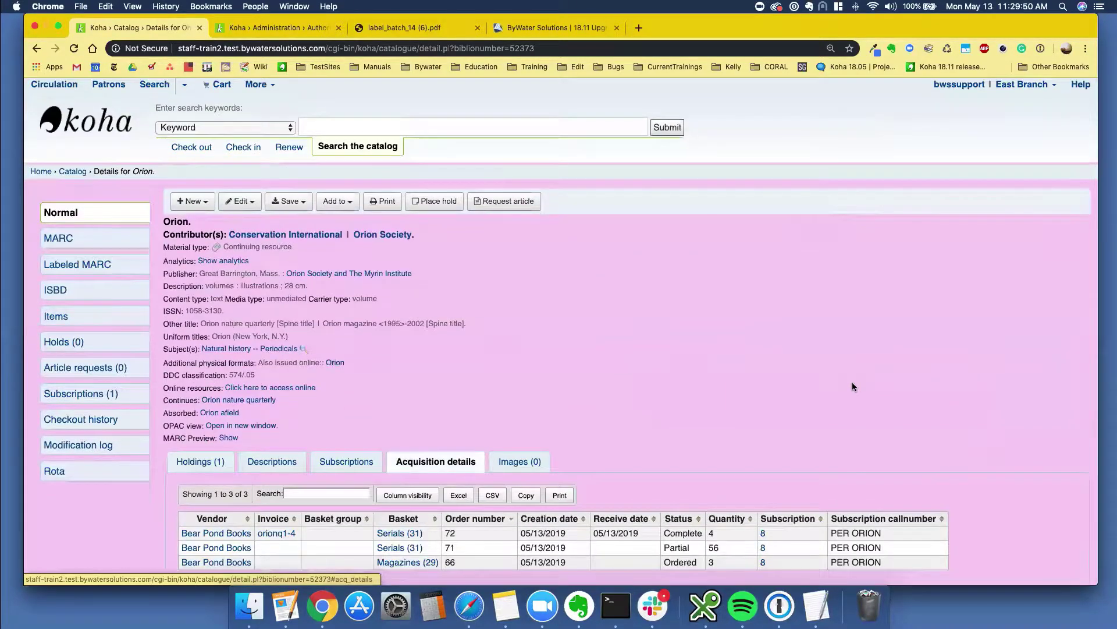
scroll(852, 387, "down", 2)
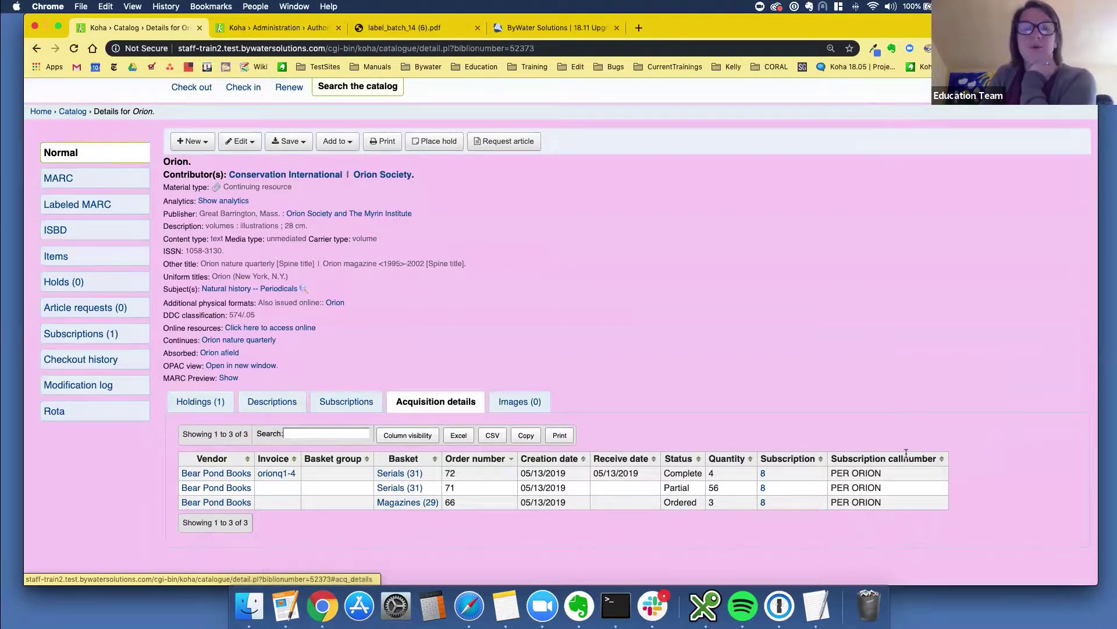
scroll(554, 545, "down", 1)
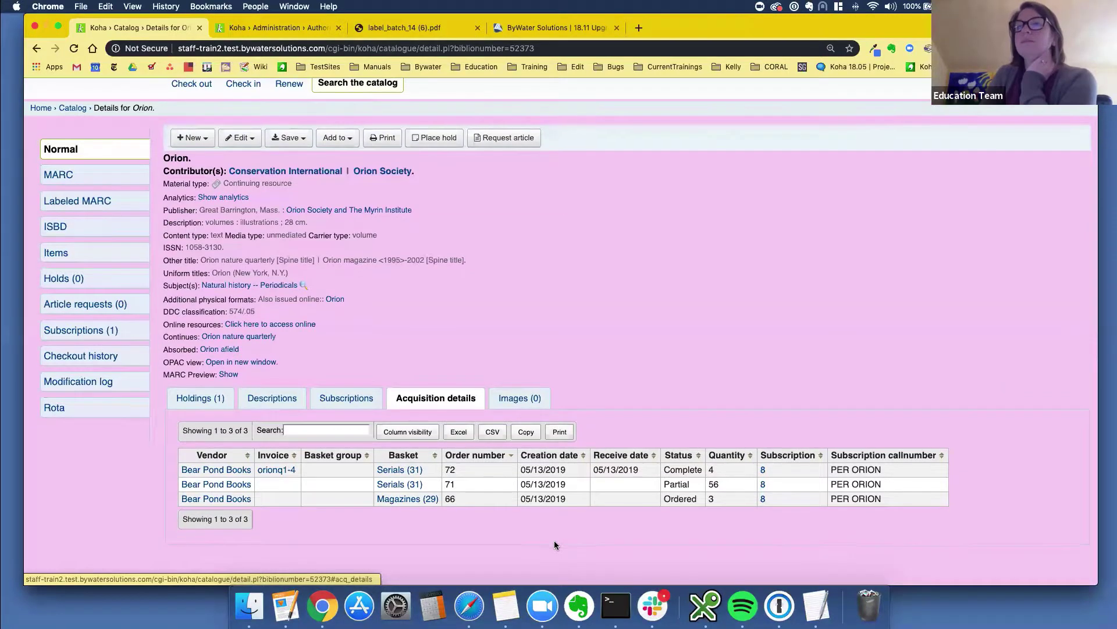
scroll(551, 538, "up", 1)
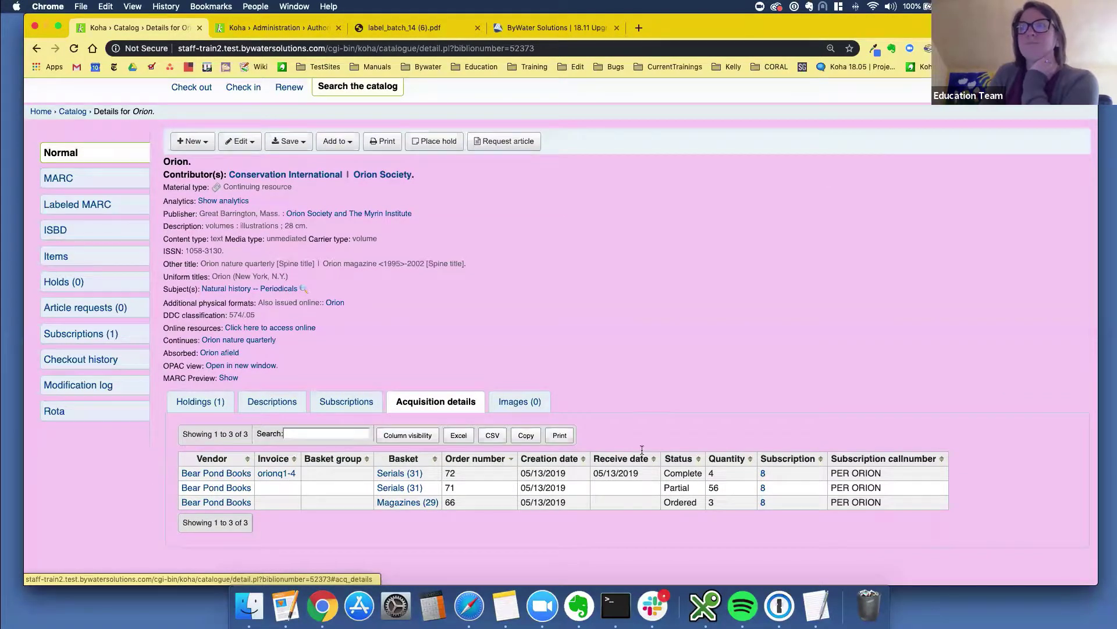
left_click(762, 474)
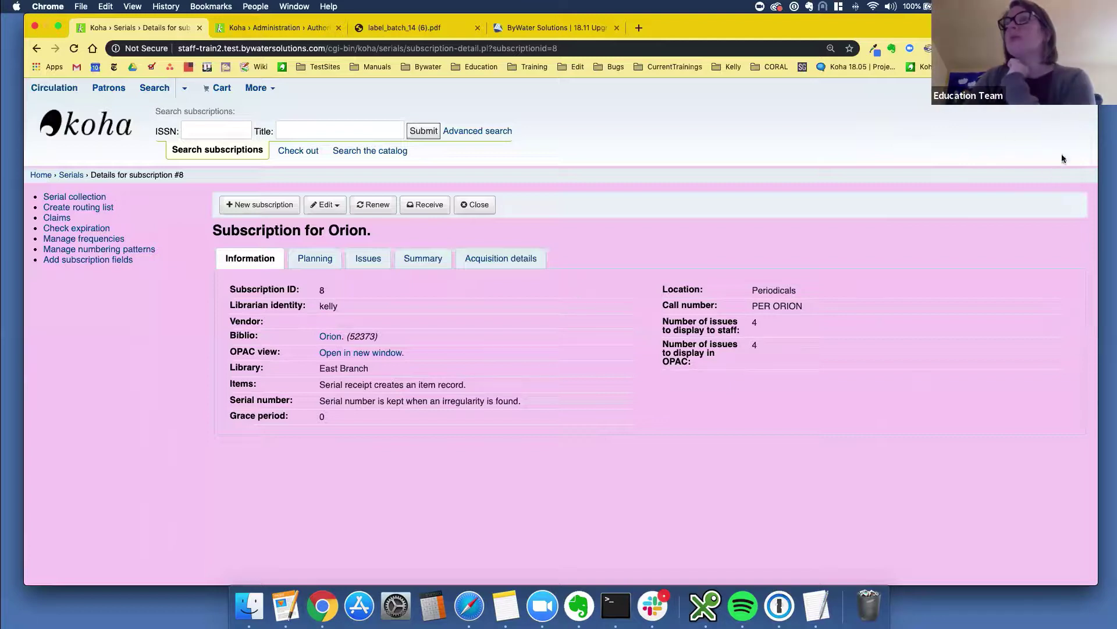
Step: Open the logged-in staff account's patron record and go to its permission settings
left_click(1042, 87)
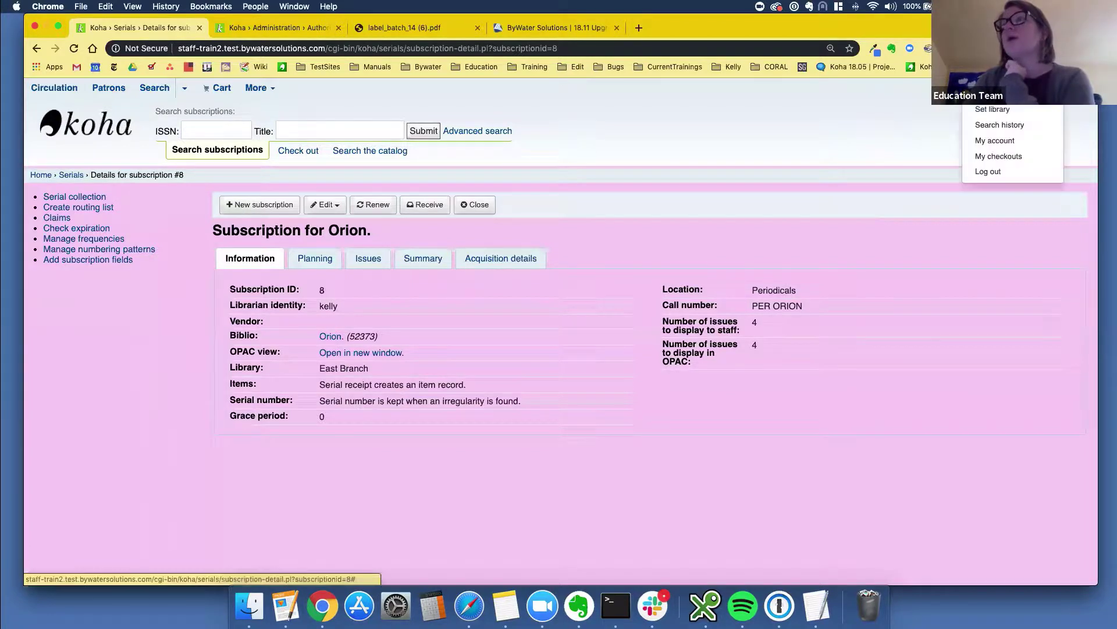
left_click(991, 113)
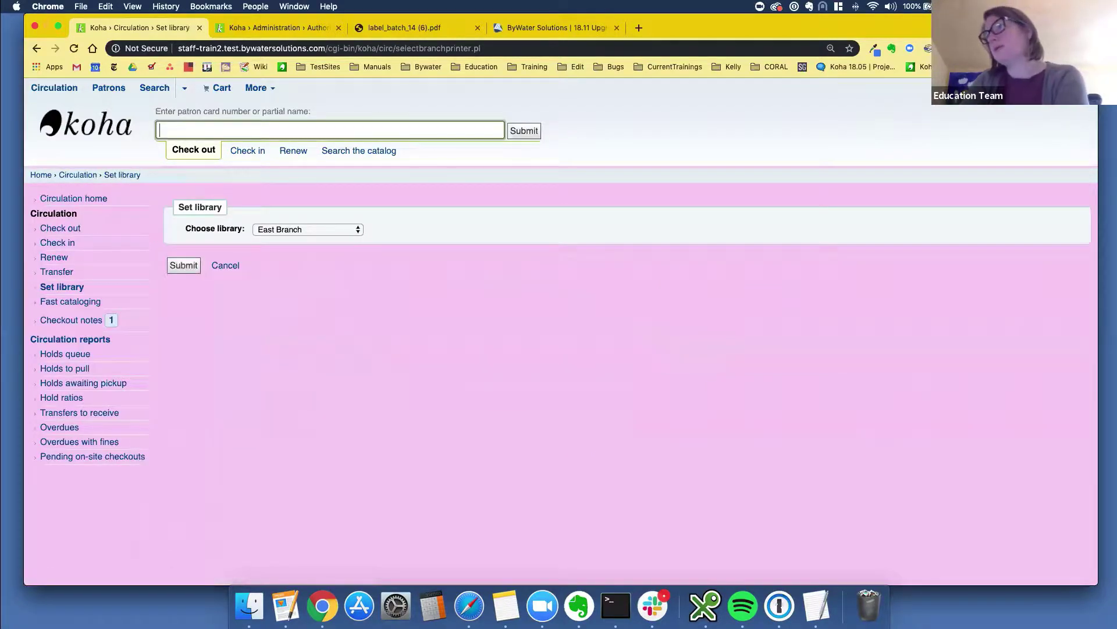
left_click(1018, 87)
left_click(996, 141)
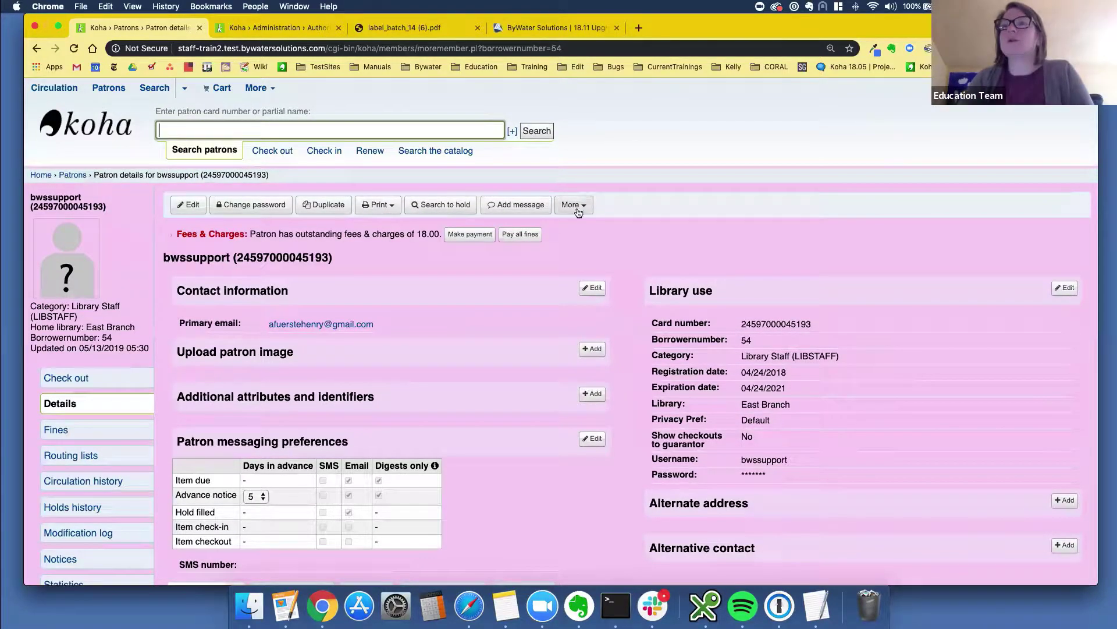
left_click(578, 212)
left_click(585, 243)
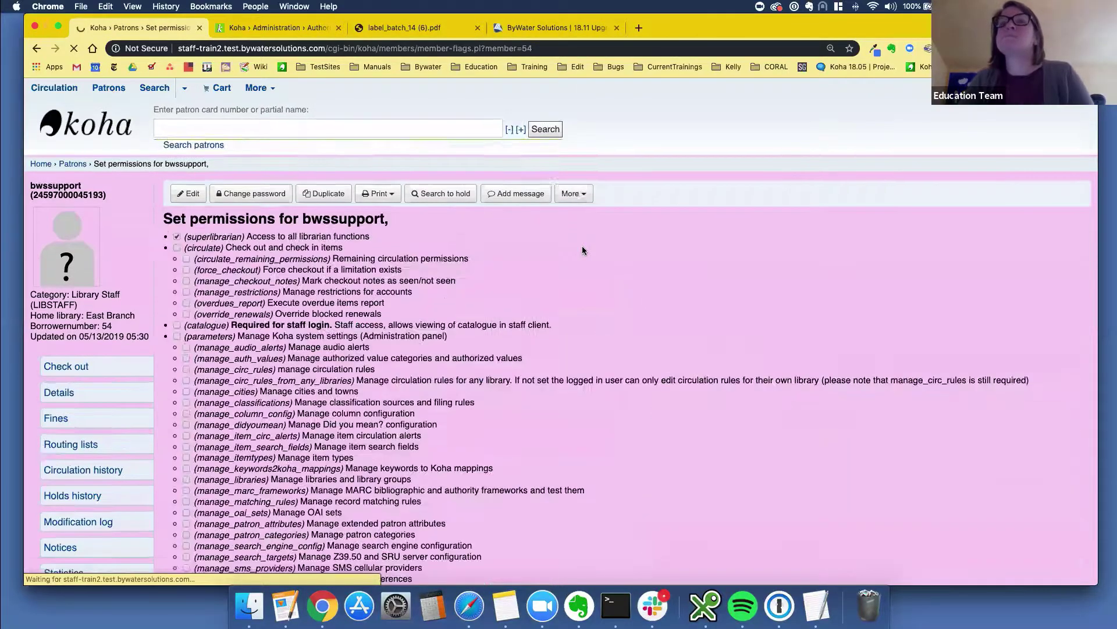
Step: Expand the acquisition permissions and highlight the suggestions_manage and currencies_manage entries
scroll(382, 272, "down", 3)
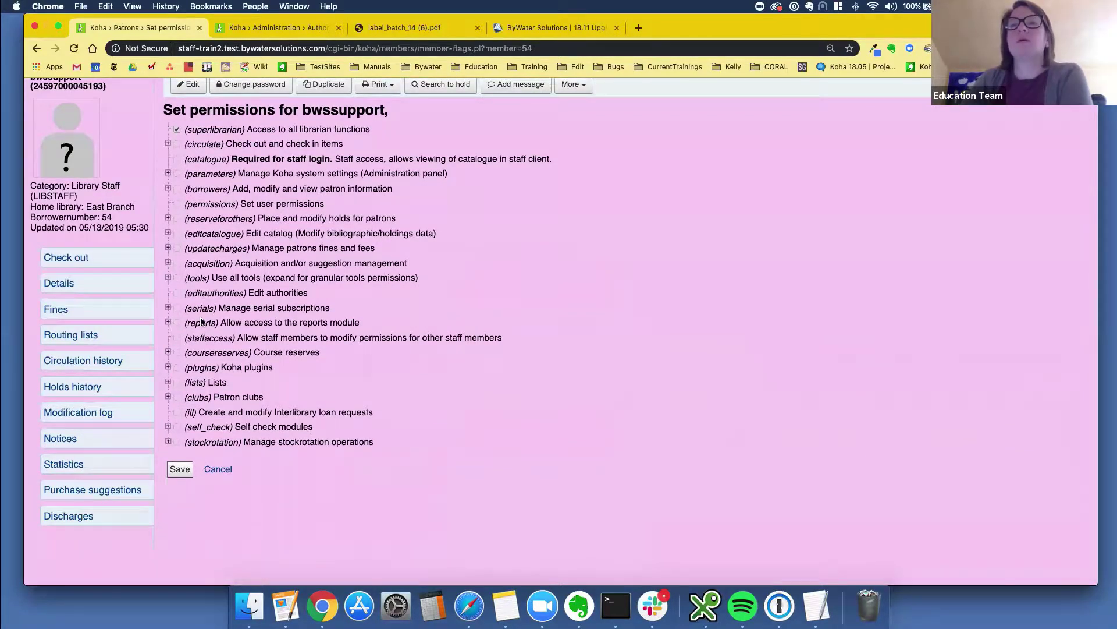
left_click(169, 264)
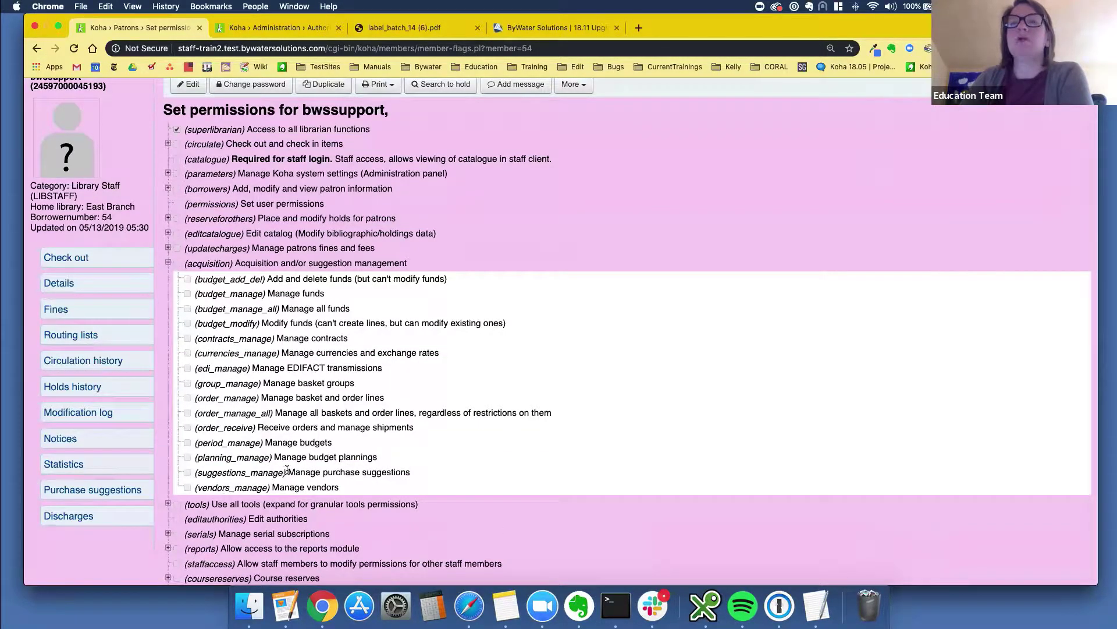
left_click_drag(288, 472, 421, 472)
key("shift+Home")
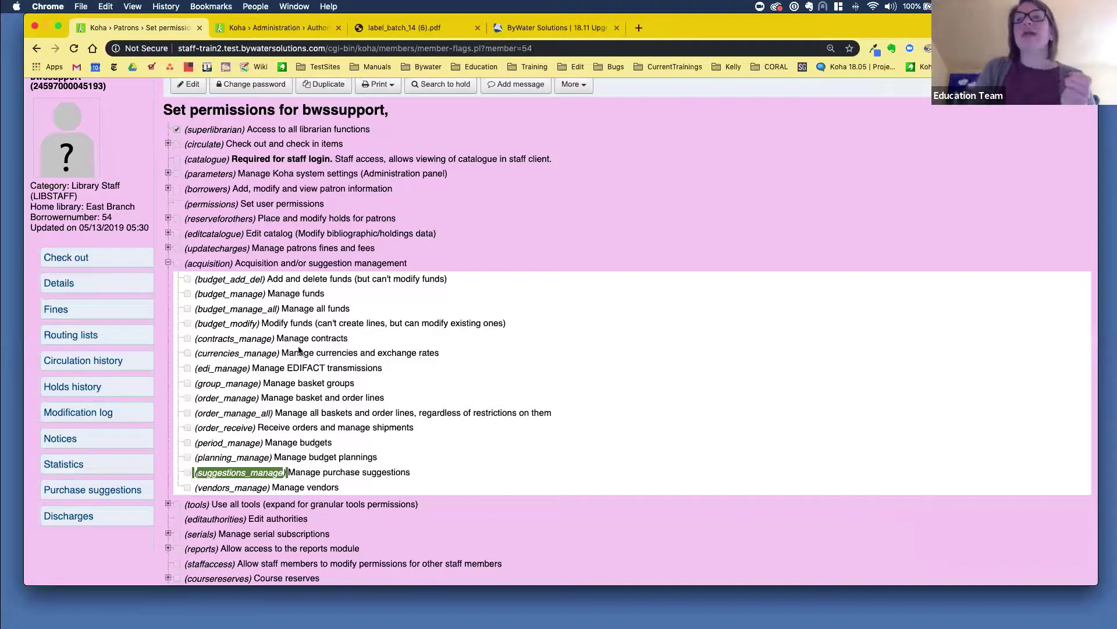
left_click_drag(289, 353, 502, 356)
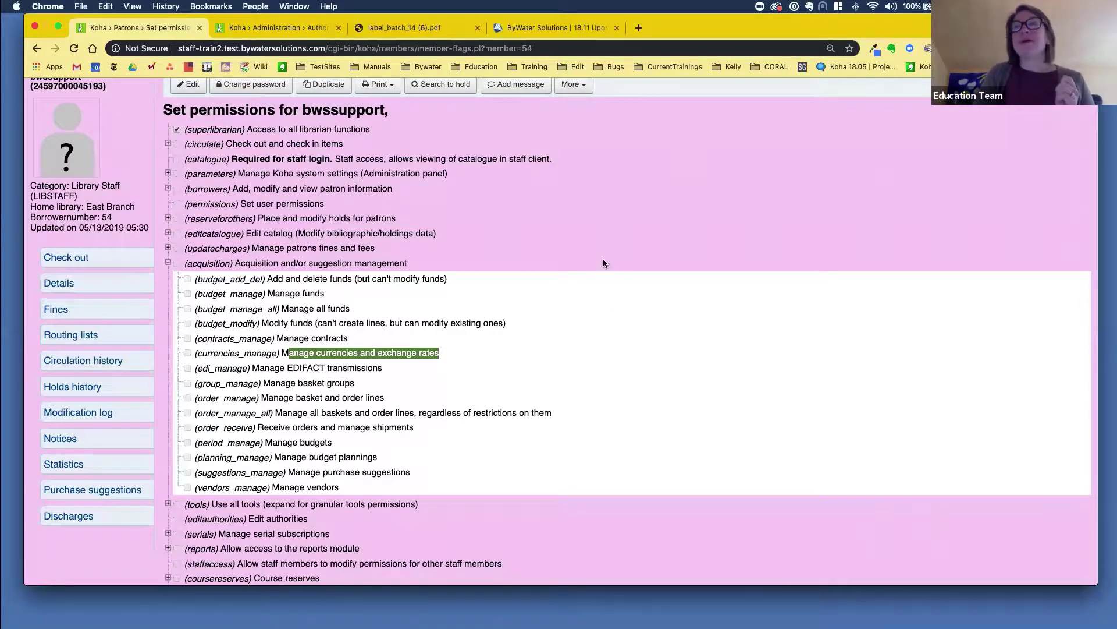
Step: Go to Koha administration and search the global system preferences for "additionalfields"
scroll(92, 140, "up", 3)
left_click(89, 133)
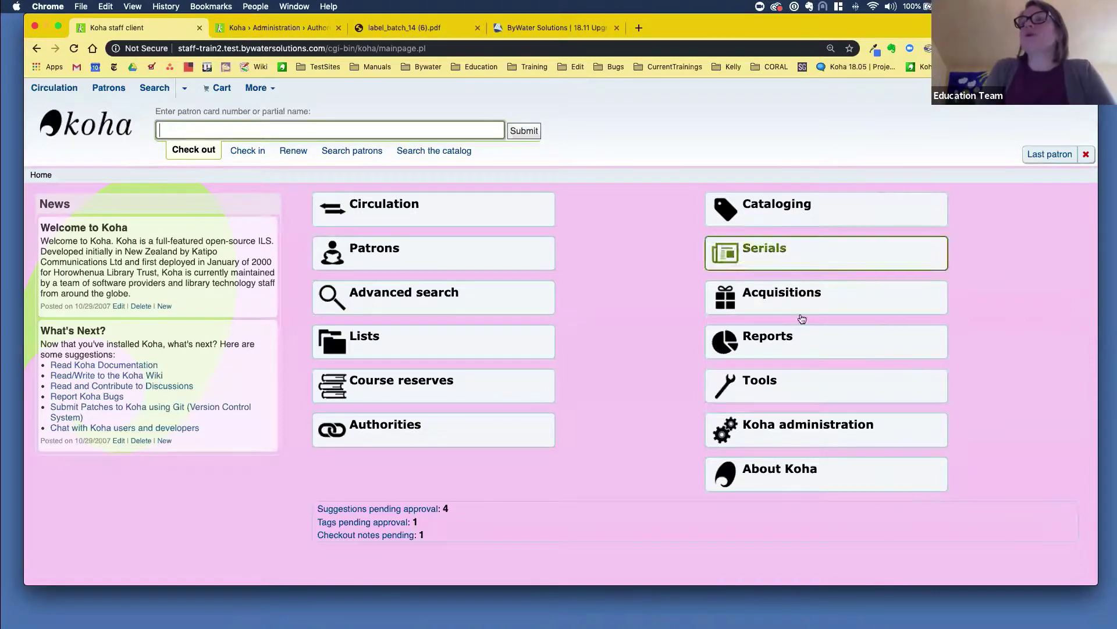
left_click(786, 432)
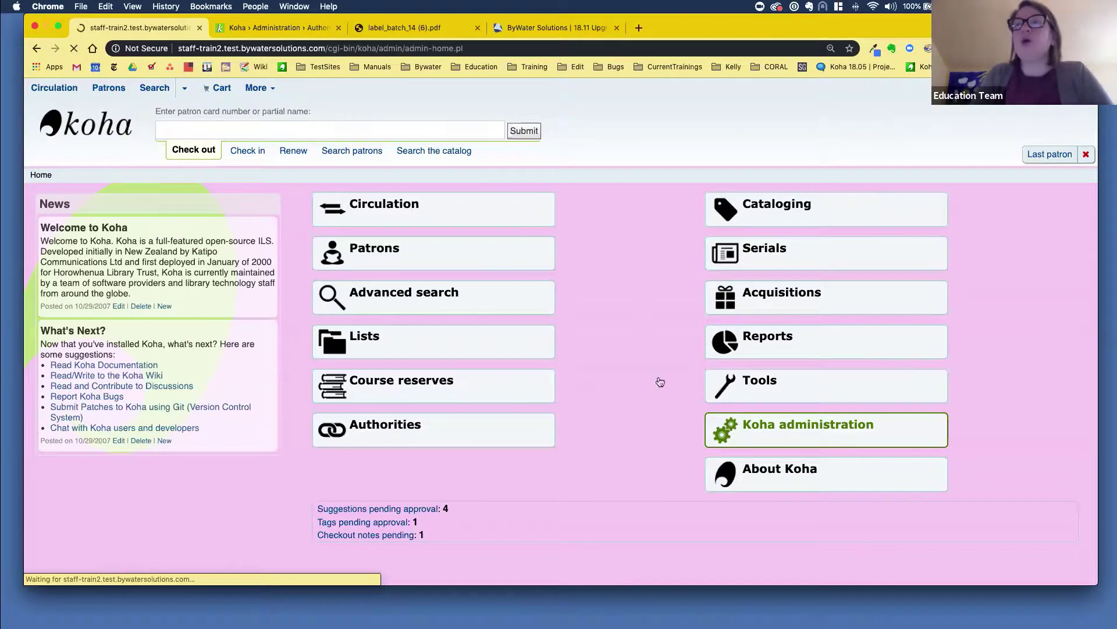
left_click(290, 288)
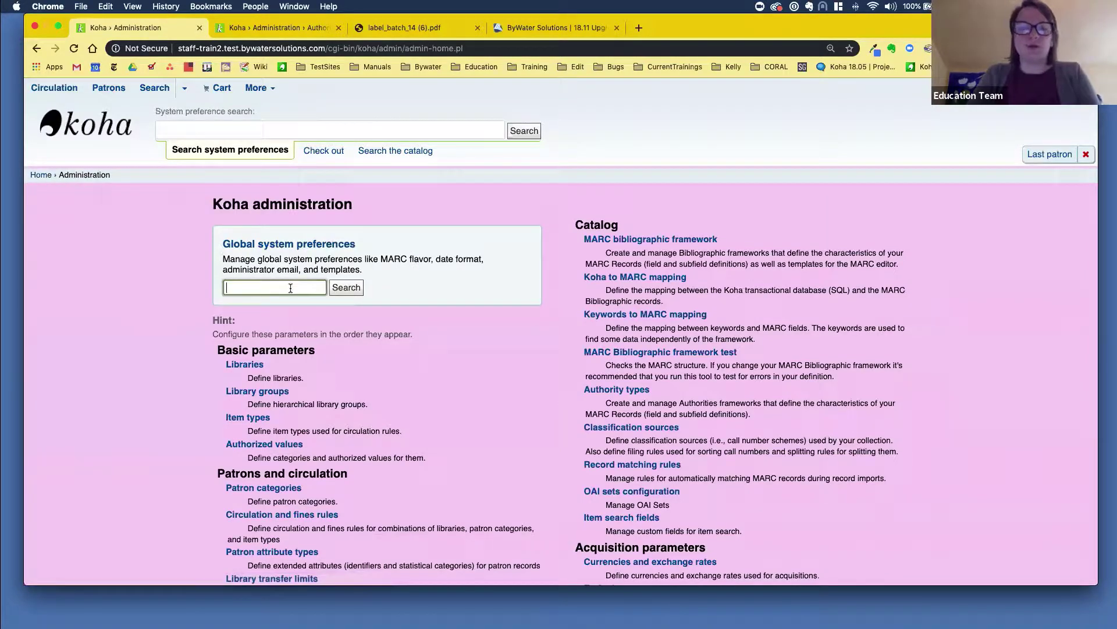
type("addi")
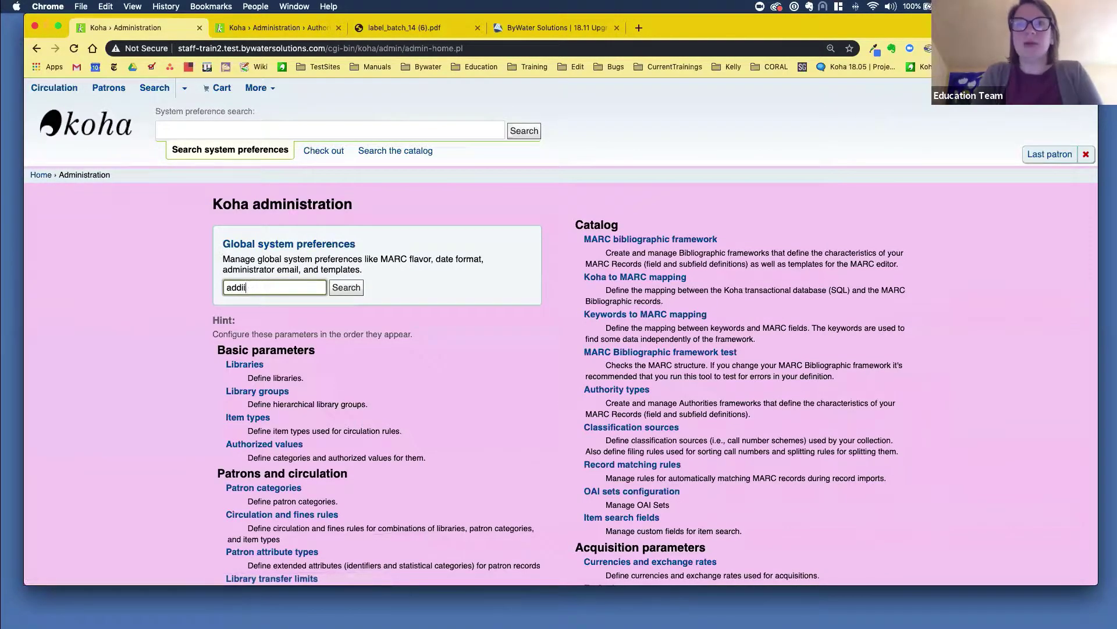
type("tional")
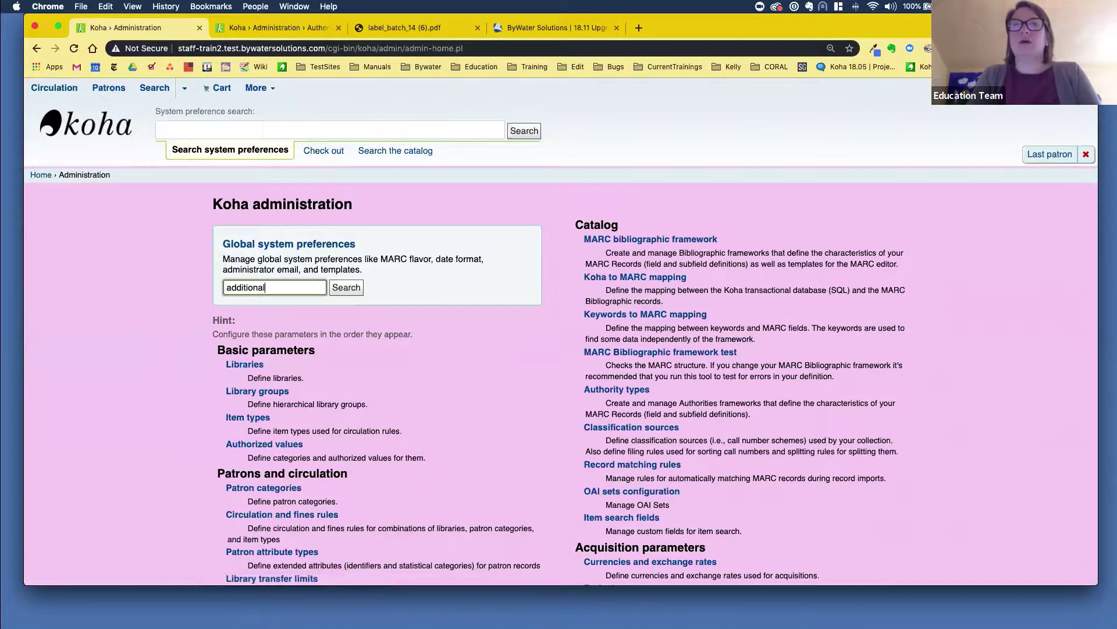
type("fied")
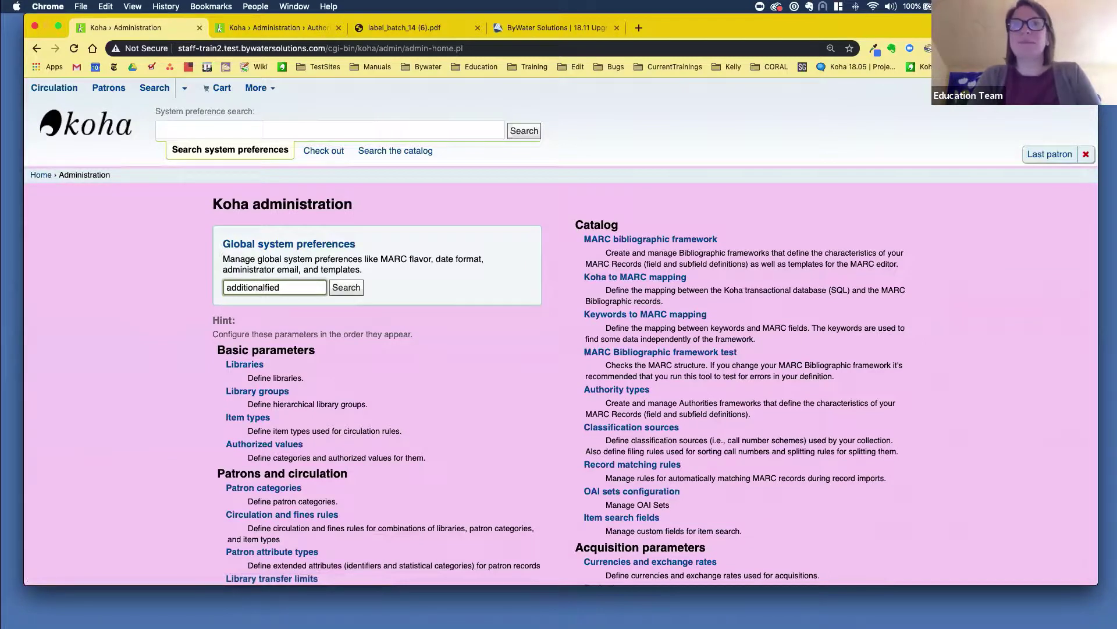
key("BackSpace")
key("BackSpace")
key("BackSpace")
type("ields")
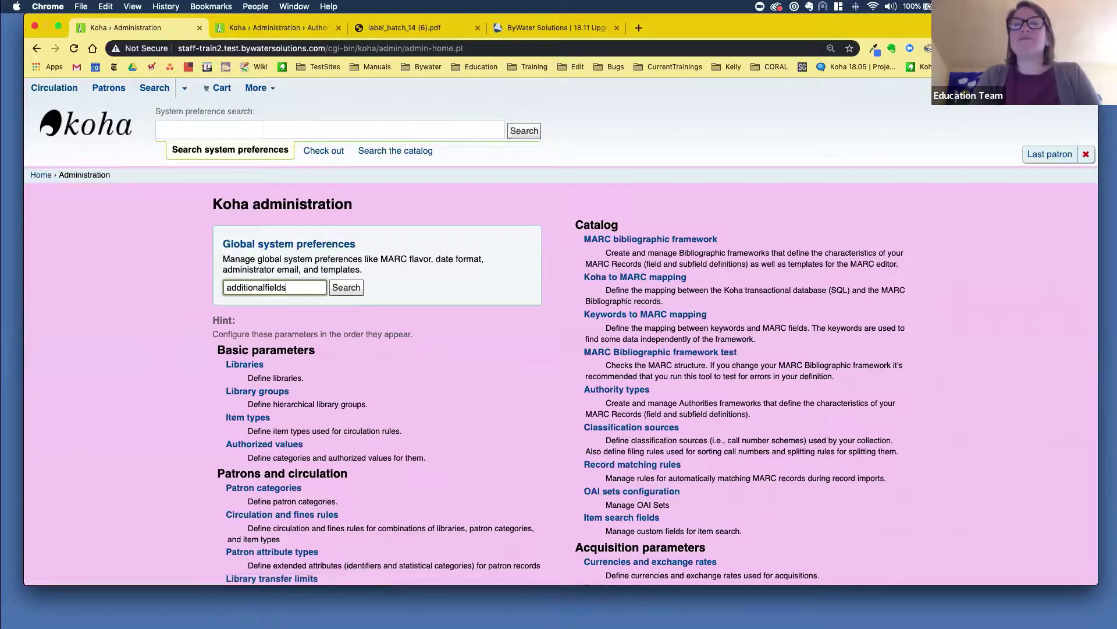
key("Return")
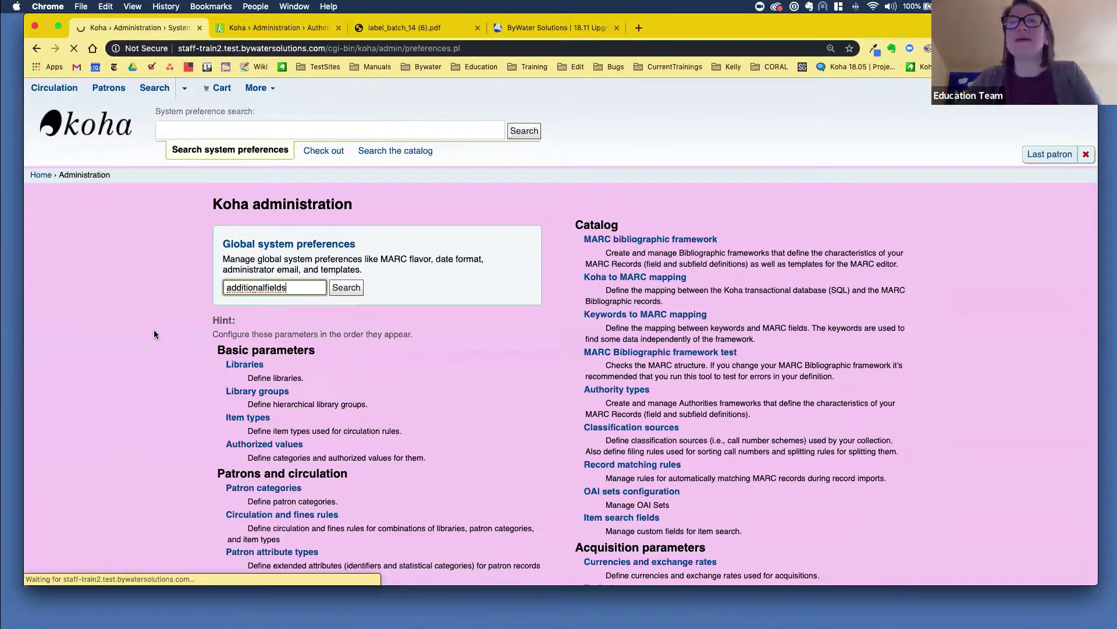
Step: Examine the full list of MARC fields and subfields in the AdditionalFieldsInZ3950ResultSearch preference
scroll(251, 380, "down", 2)
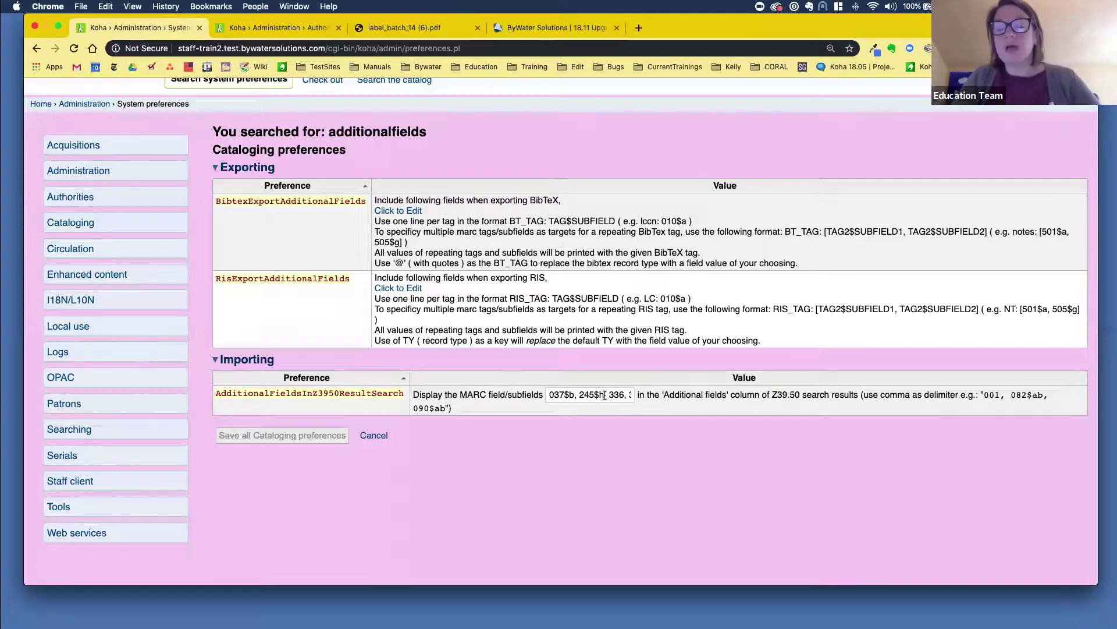
scroll(605, 396, "right", 3)
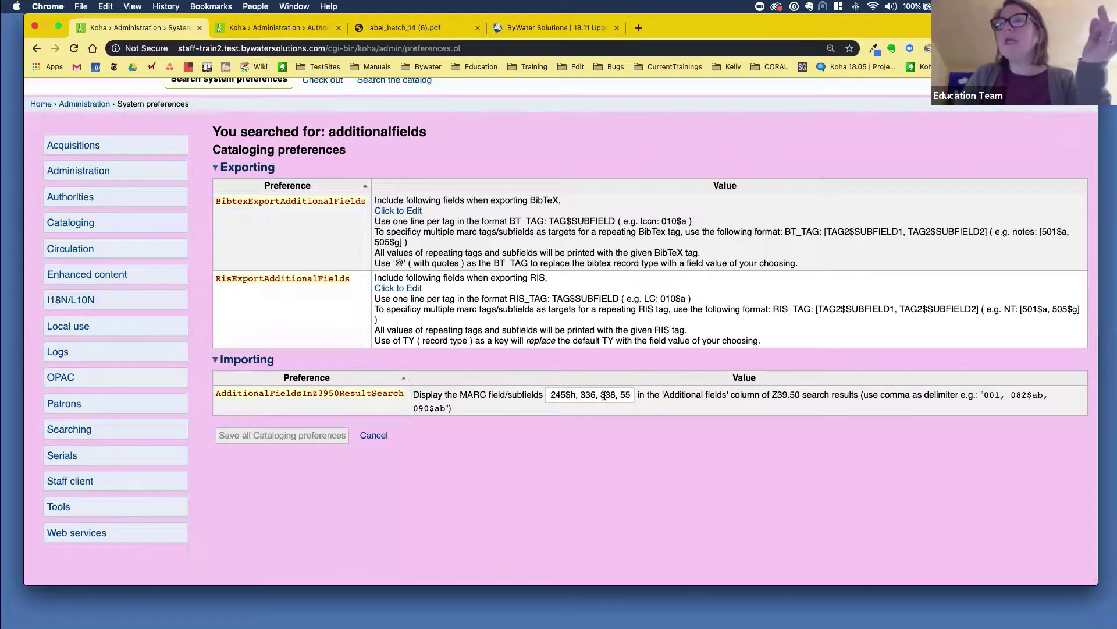
scroll(605, 396, "right", 2)
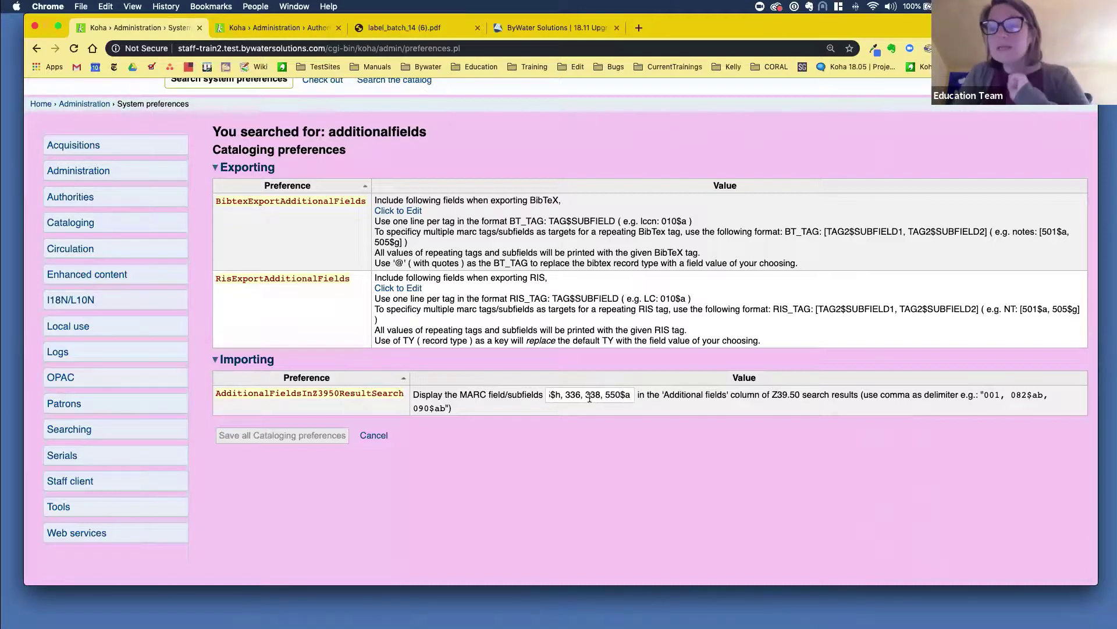
scroll(590, 397, "left", 3)
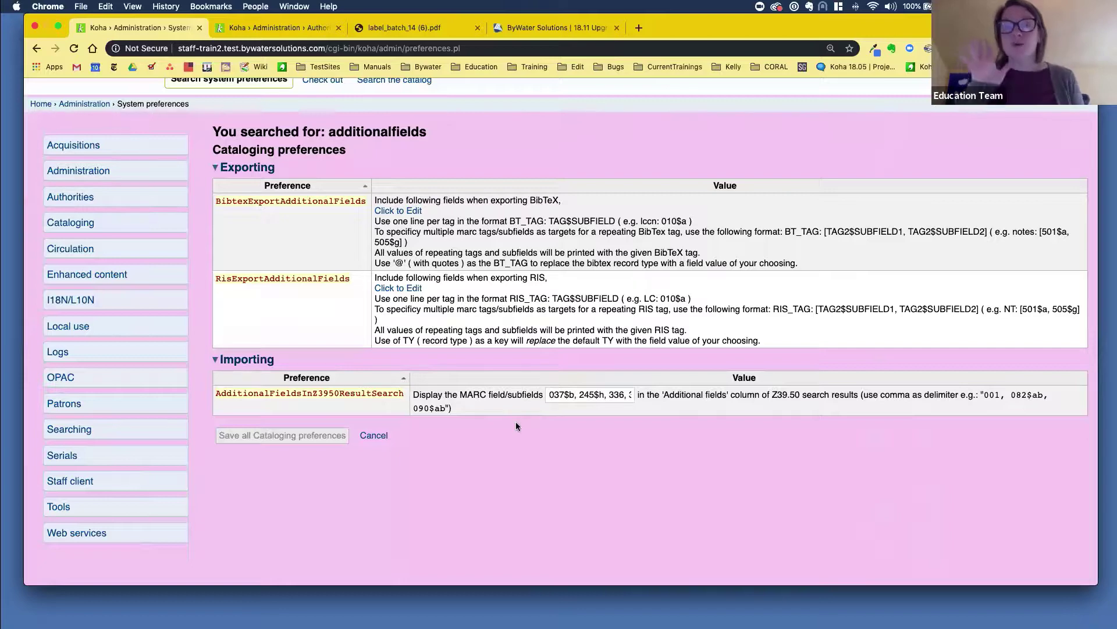
Step: Return to the Koha home page and open a new Z39.50/SRU search from Cataloging
scroll(233, 293, "up", 3)
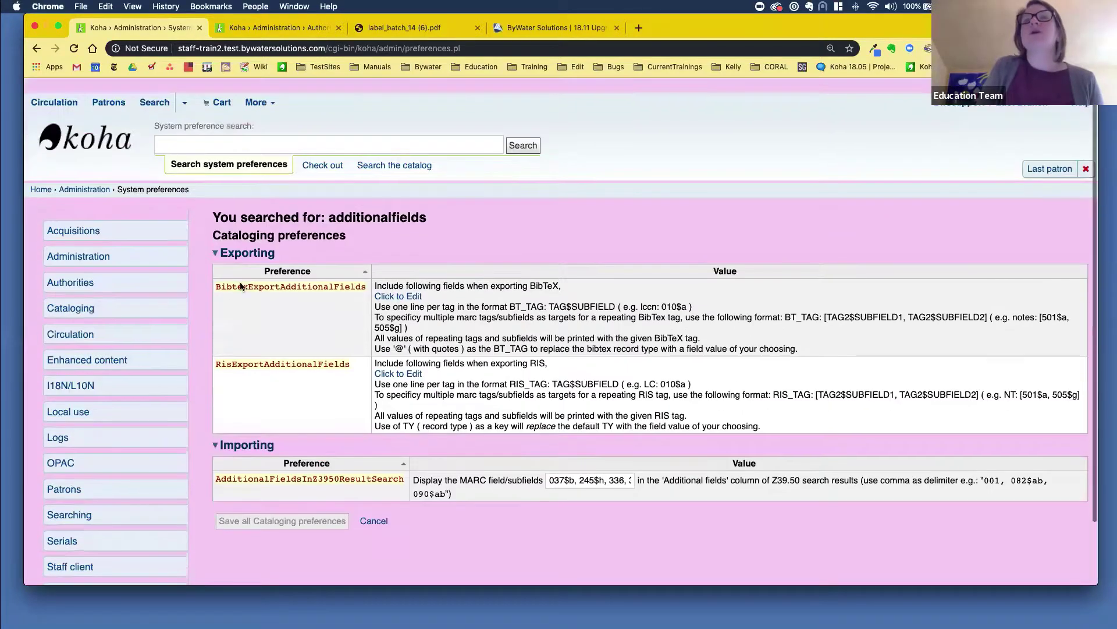
left_click(87, 127)
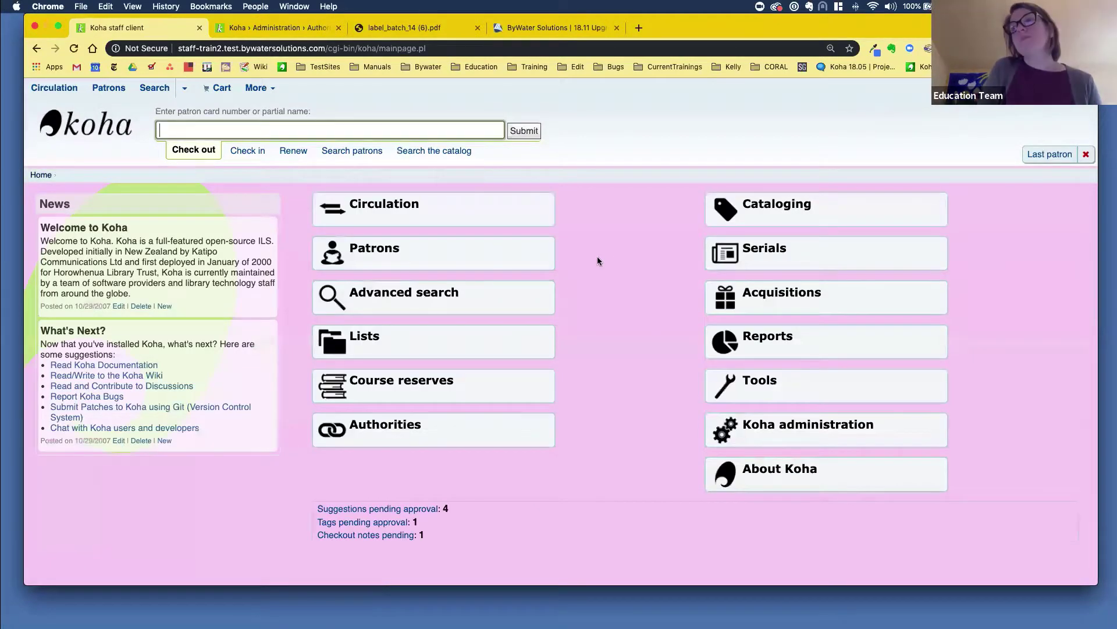
left_click(781, 216)
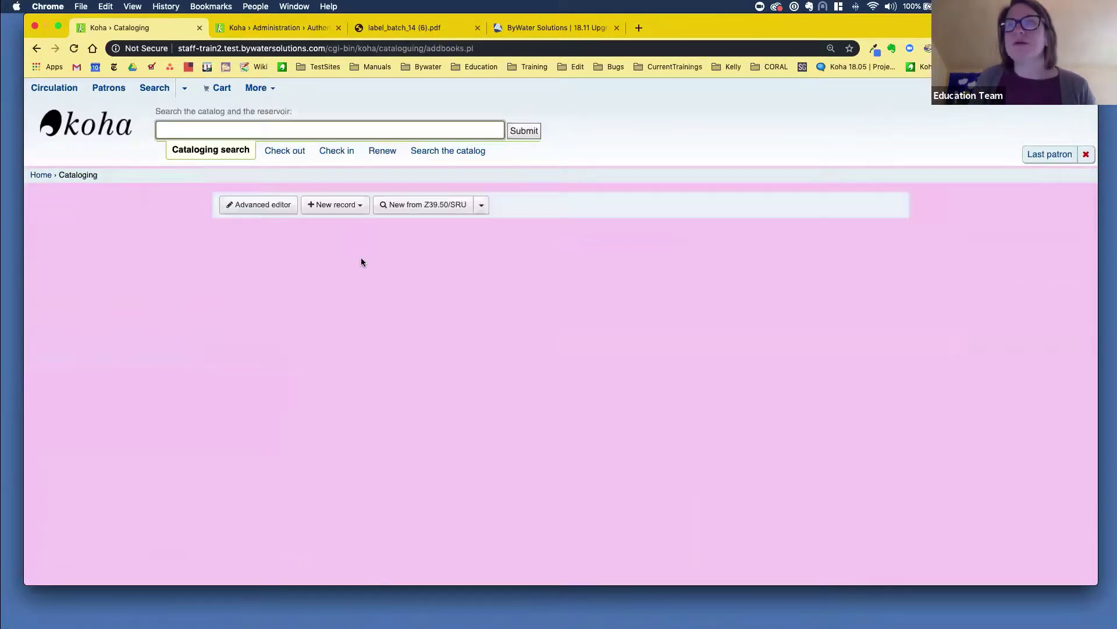
left_click(429, 208)
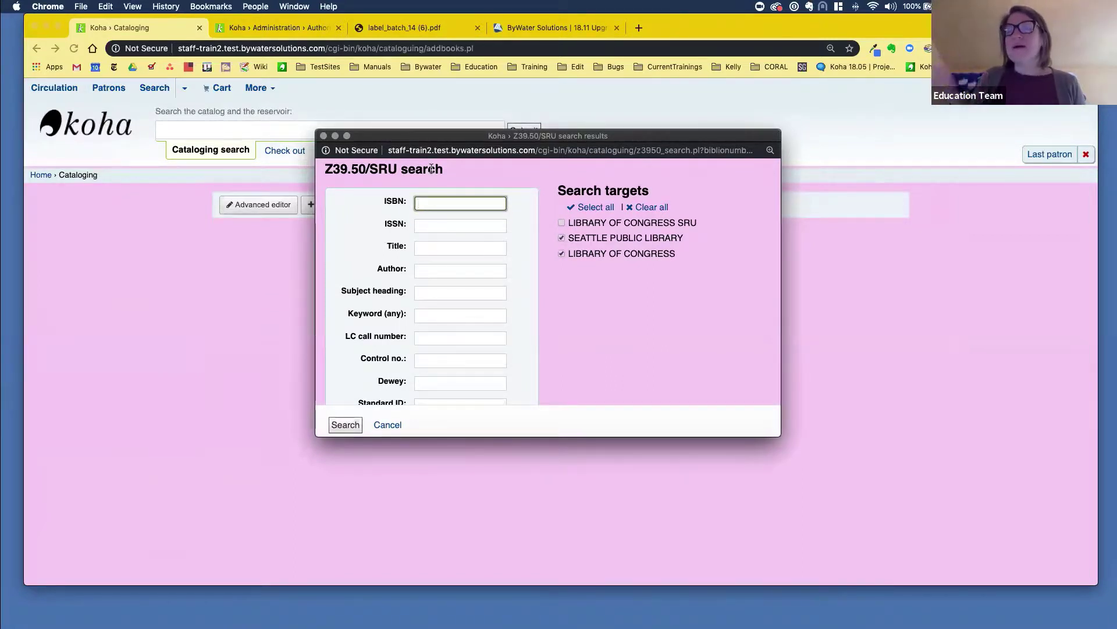
Step: Search Seattle Public Library and Library of Congress for the title "The Farm" and enlarge the search window
left_click(427, 248)
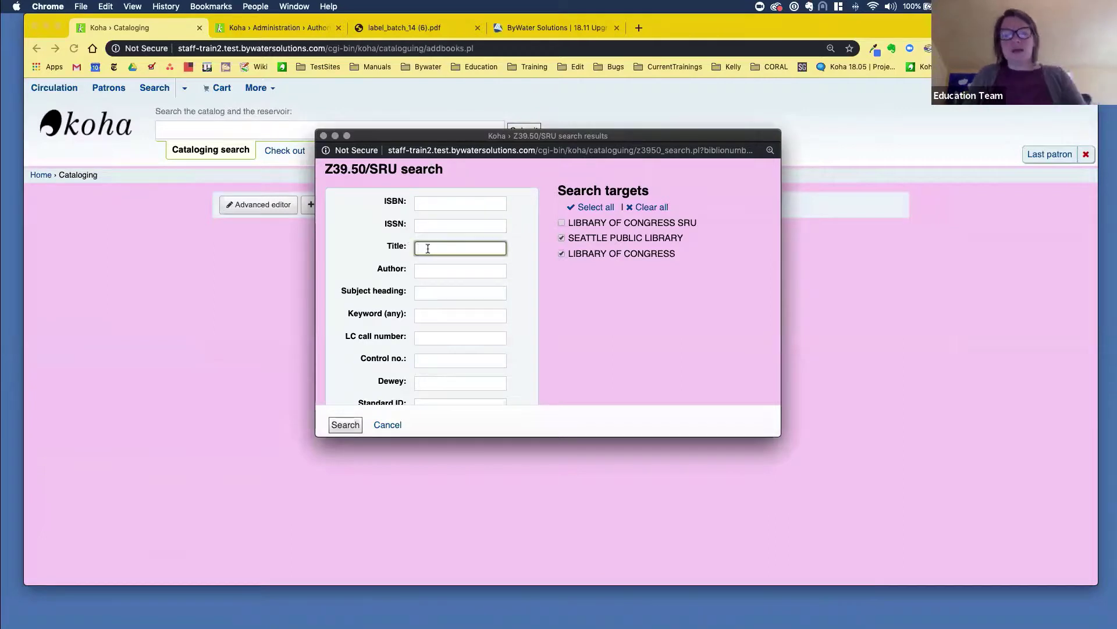
type("The Farm")
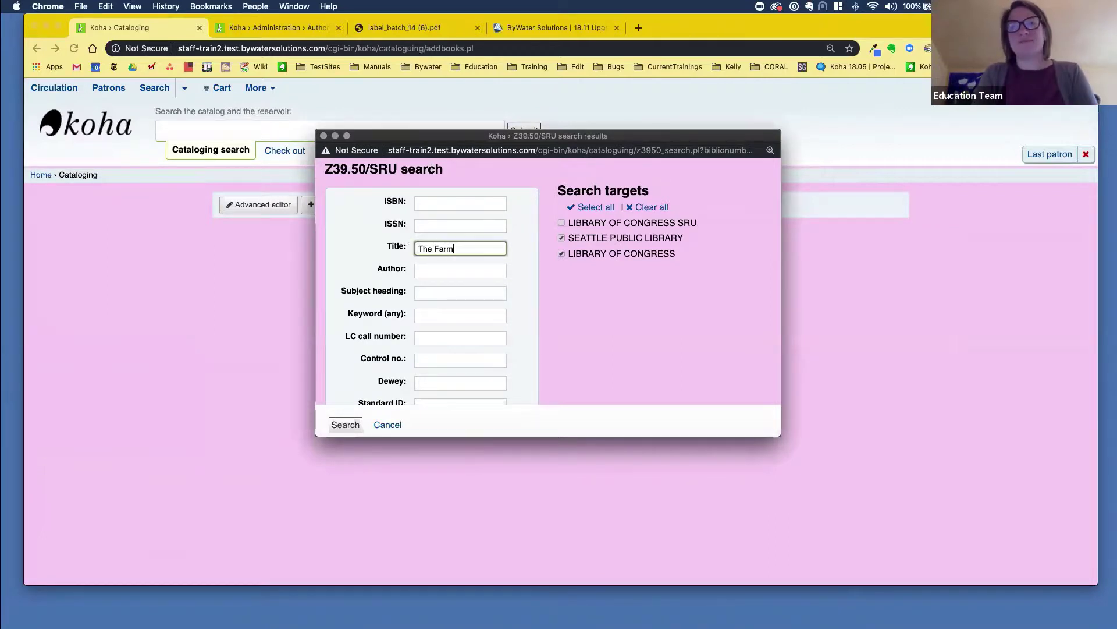
key("Return")
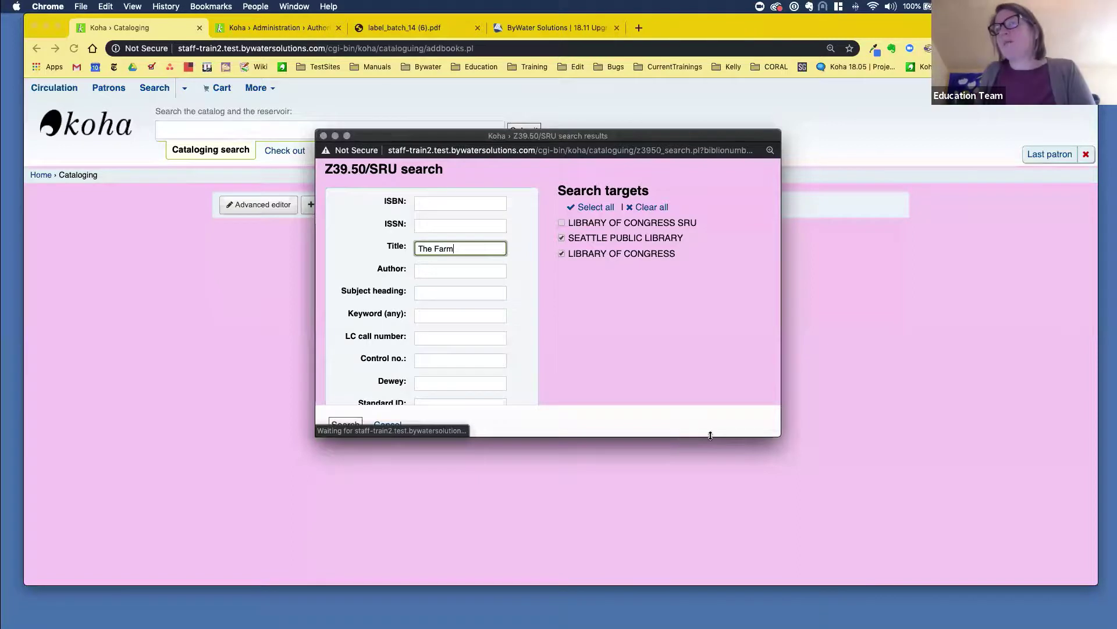
left_click_drag(779, 435, 888, 526)
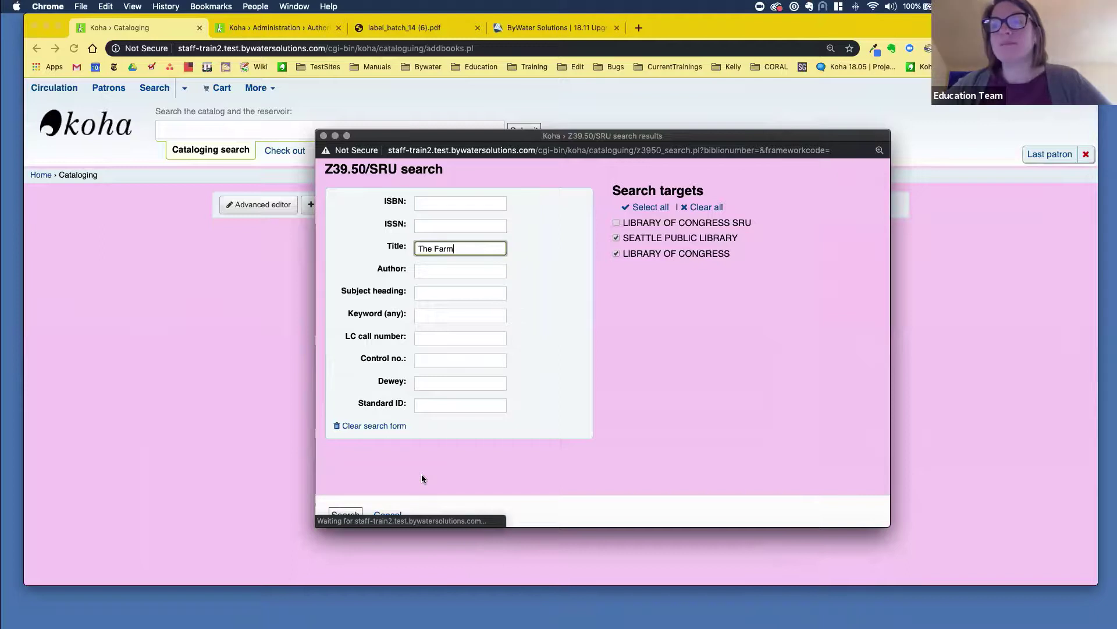
left_click(353, 515)
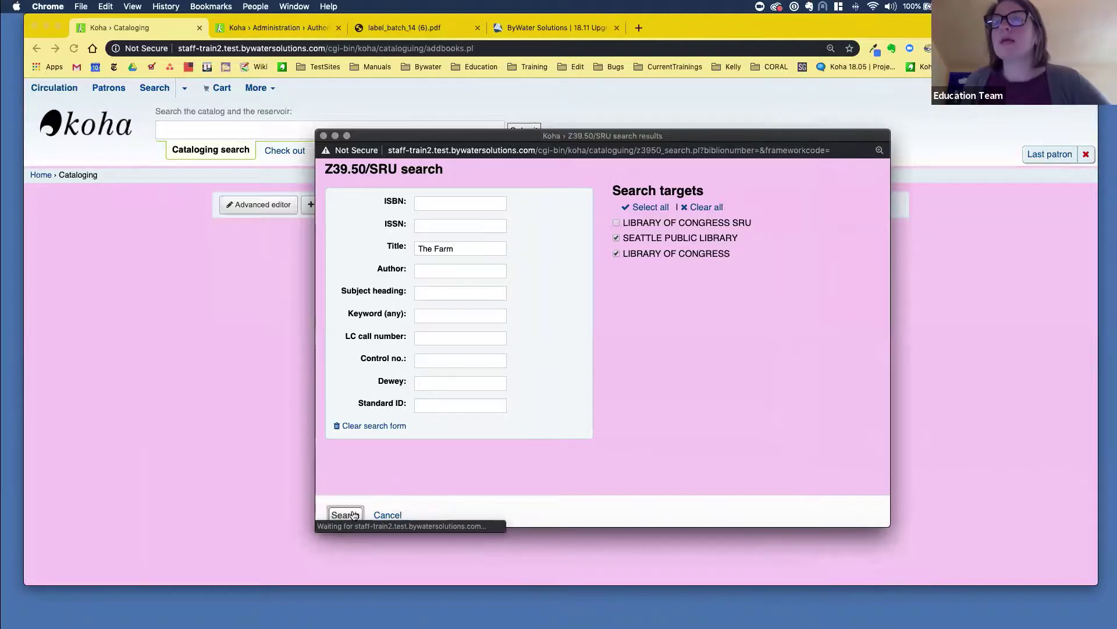
left_click_drag(315, 127, 239, 92)
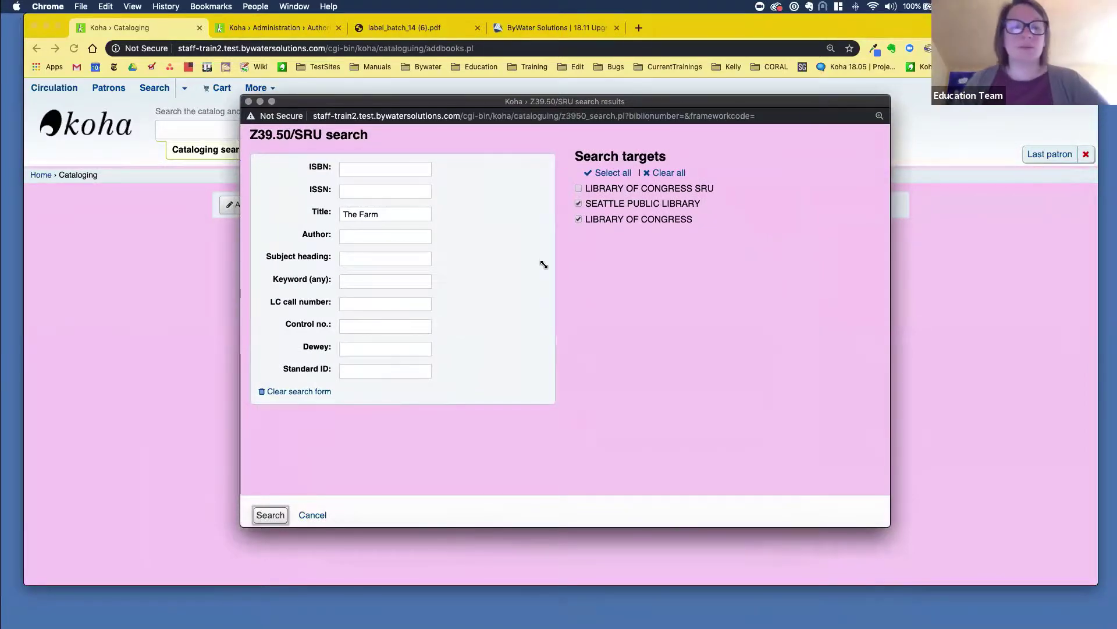
Step: Run the Z39.50/SRU title search for "The Farm" and enlarge the results window to nearly the full screen
key("Return")
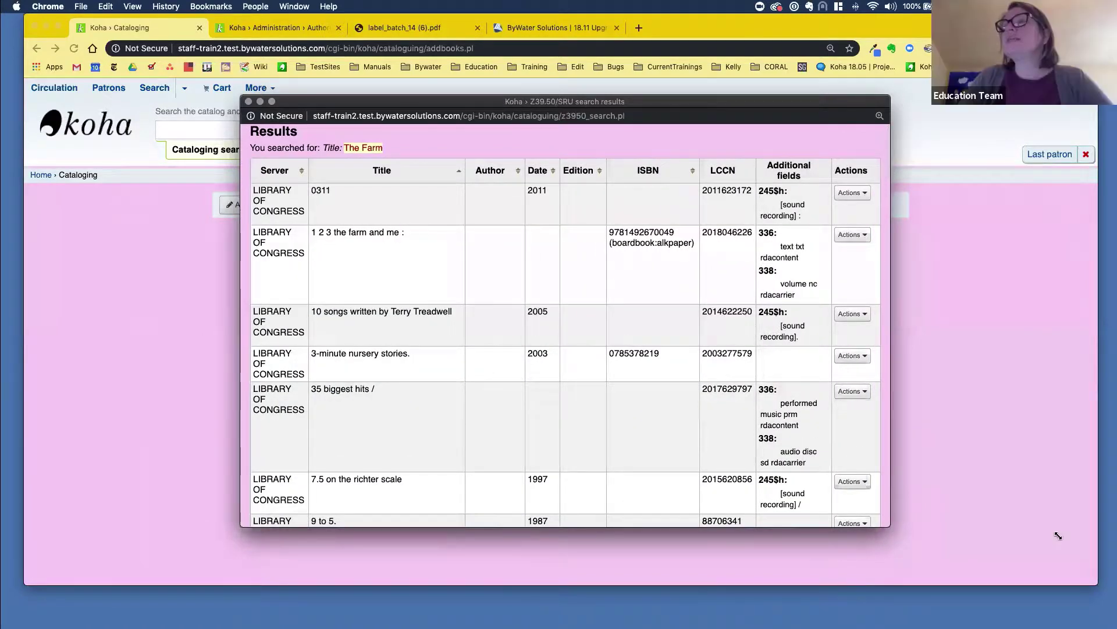
left_click_drag(891, 527, 1082, 577)
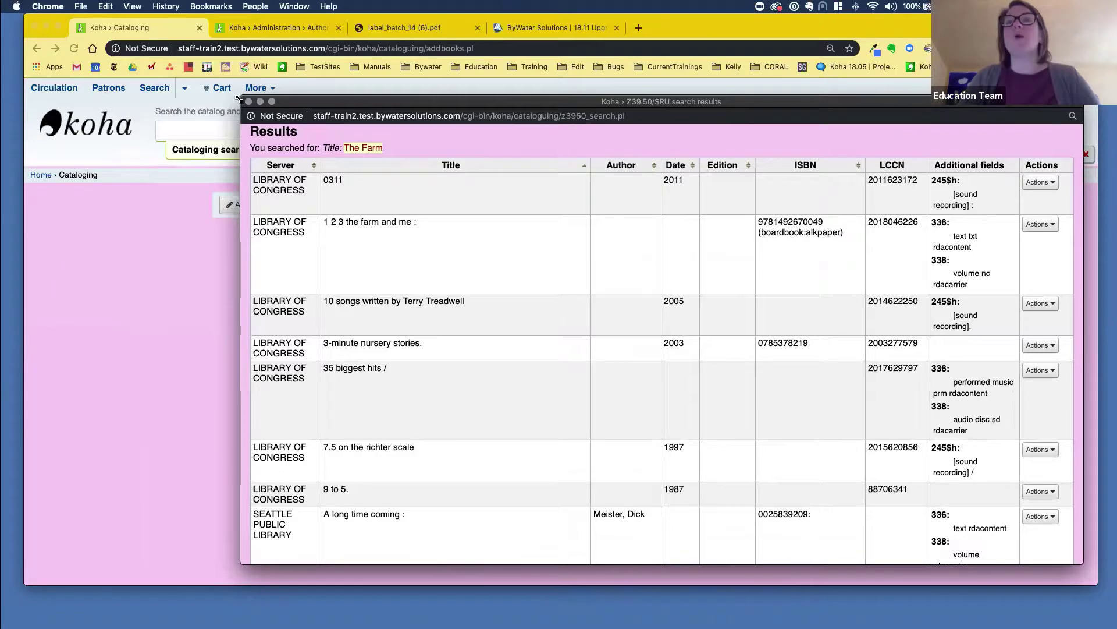
left_click_drag(240, 97, 19, 46)
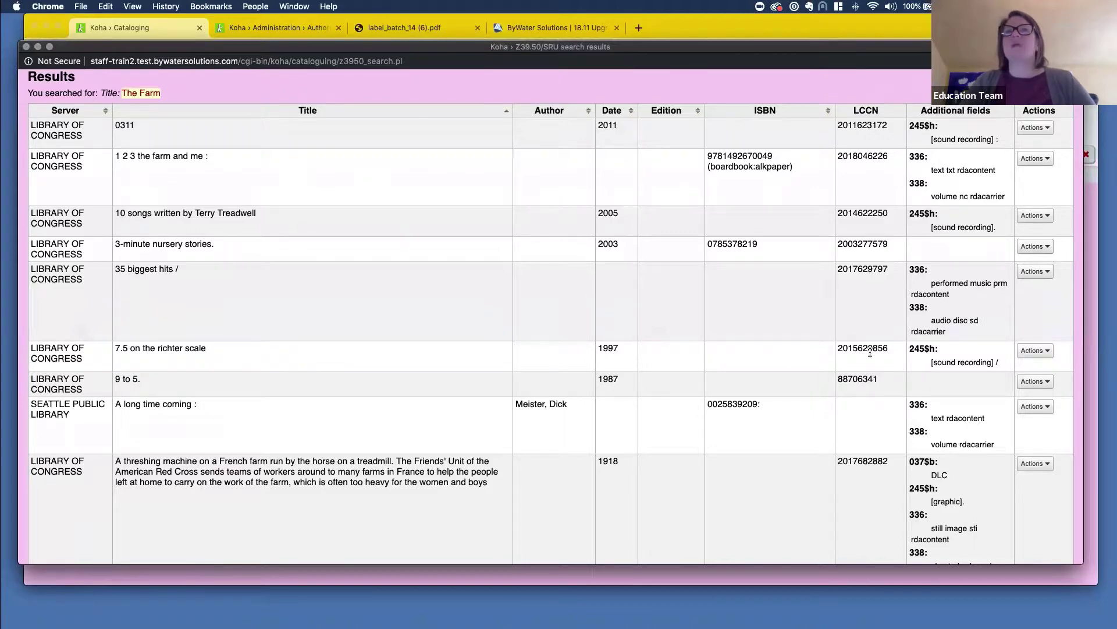
Step: Examine the Additional fields column for the Library of Congress and Seattle Public Library results, and close the results window
scroll(870, 355, "down", 3)
scroll(870, 357, "down", 20)
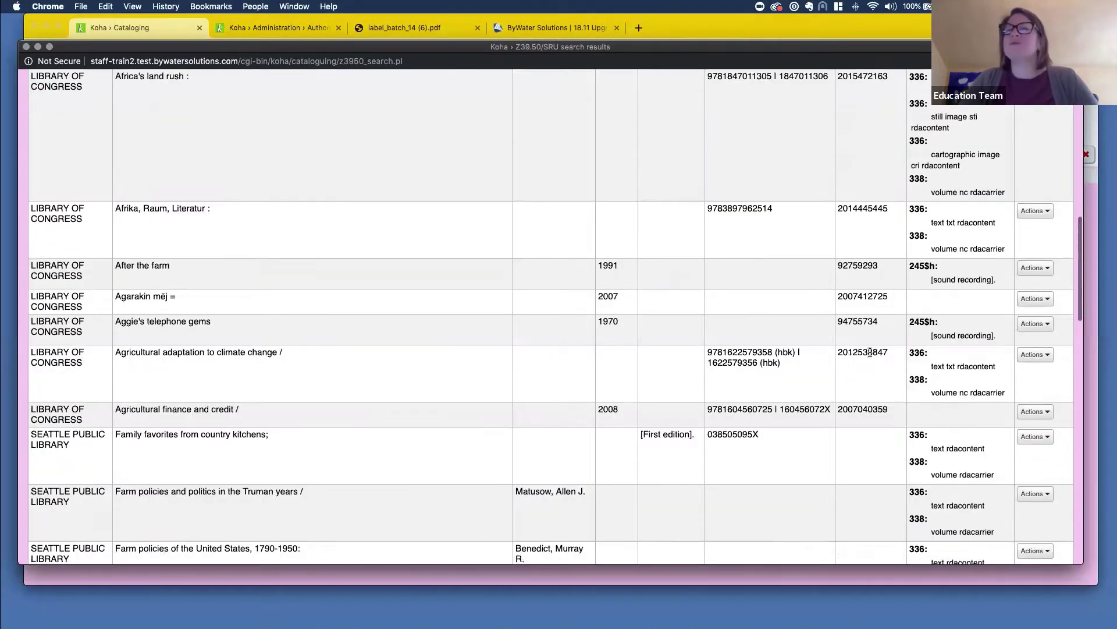
scroll(869, 356, "down", 7)
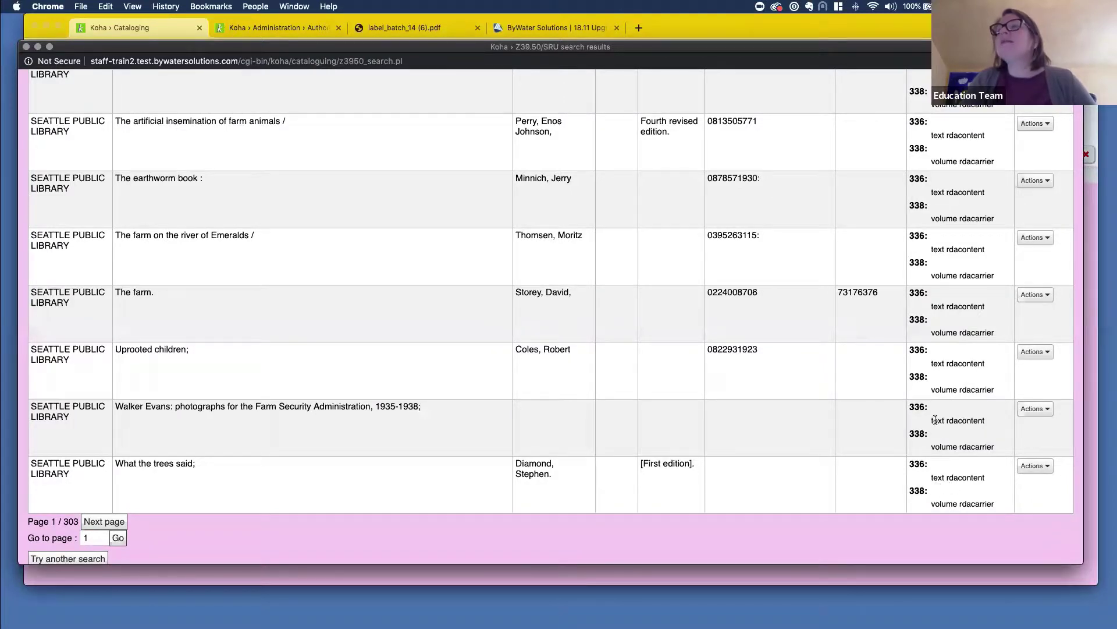
scroll(934, 420, "up", 5)
scroll(934, 423, "up", 10)
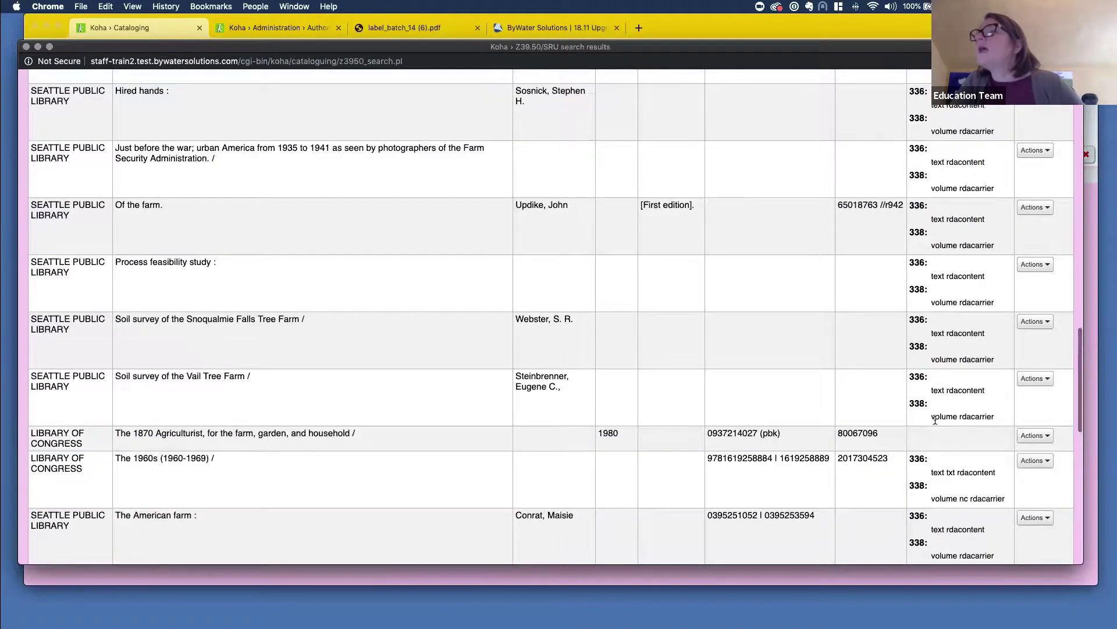
scroll(936, 424, "up", 7)
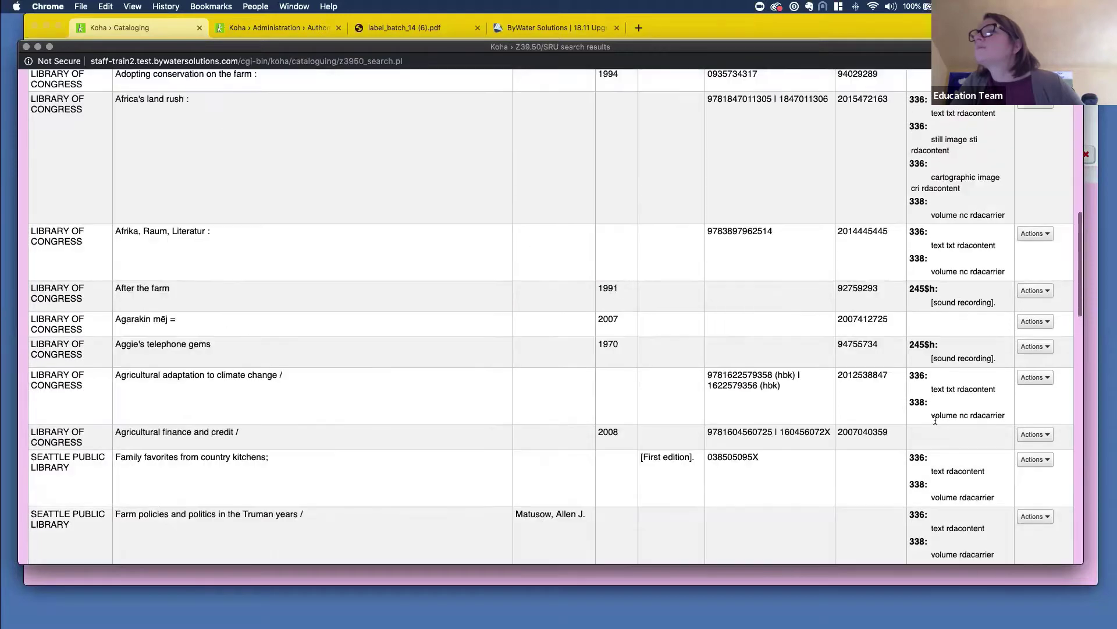
scroll(936, 424, "up", 2)
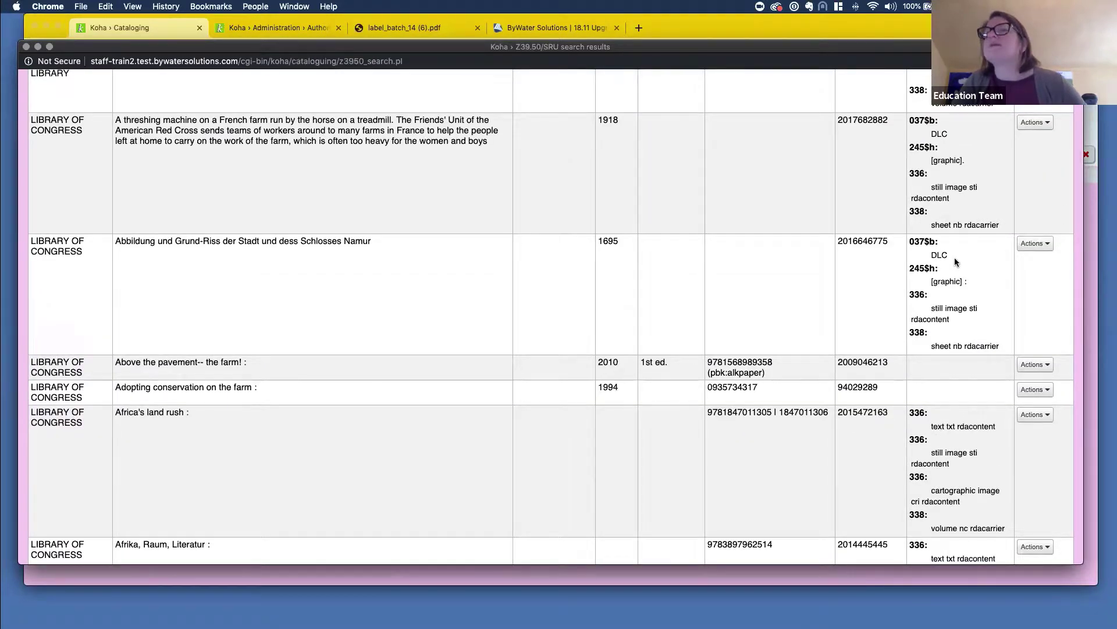
scroll(956, 260, "up", 1)
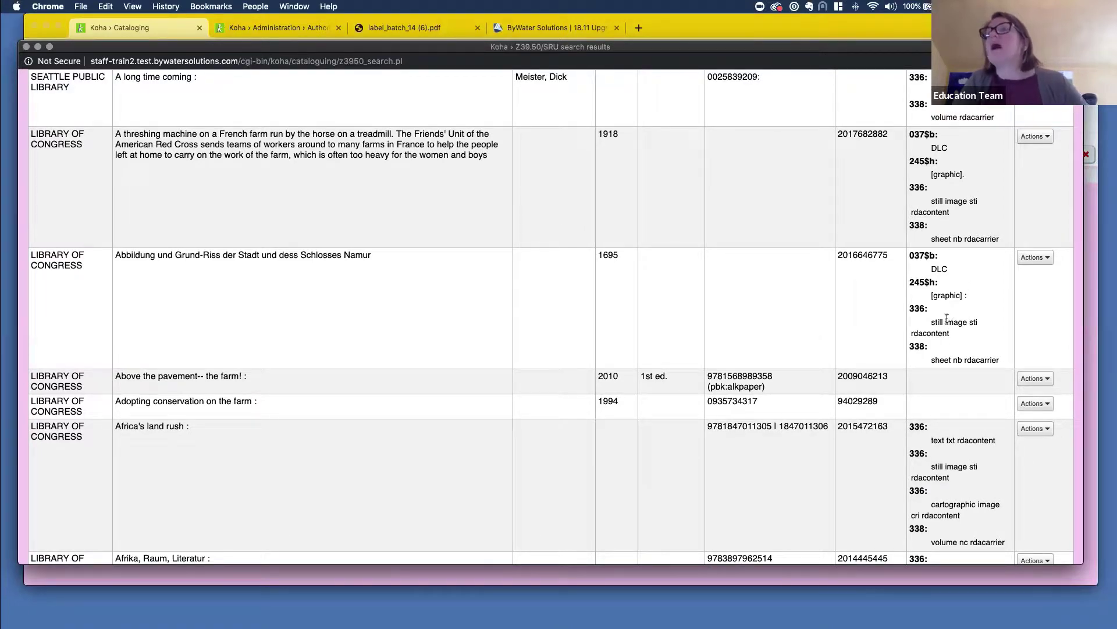
scroll(947, 319, "up", 4)
scroll(947, 319, "up", 2)
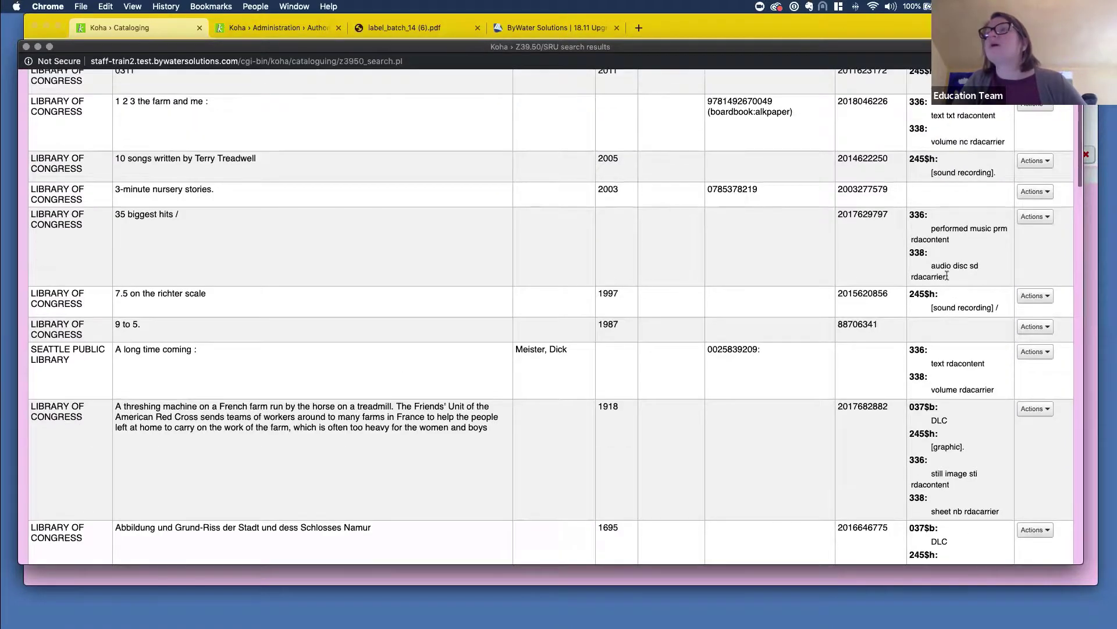
scroll(955, 265, "up", 2)
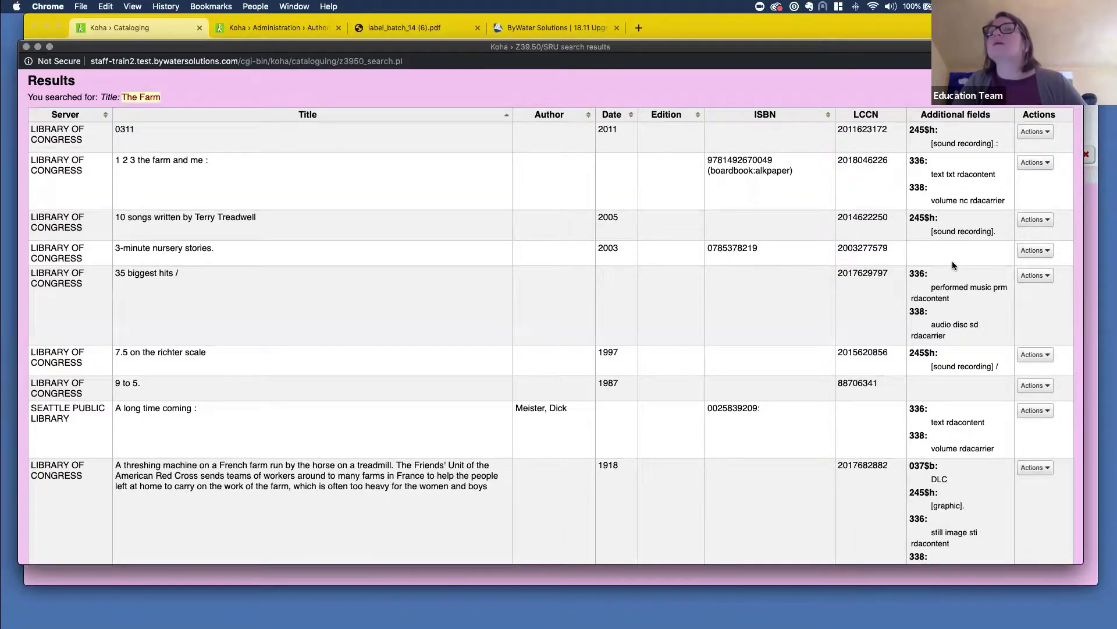
scroll(869, 348, "down", 10)
scroll(868, 348, "down", 9)
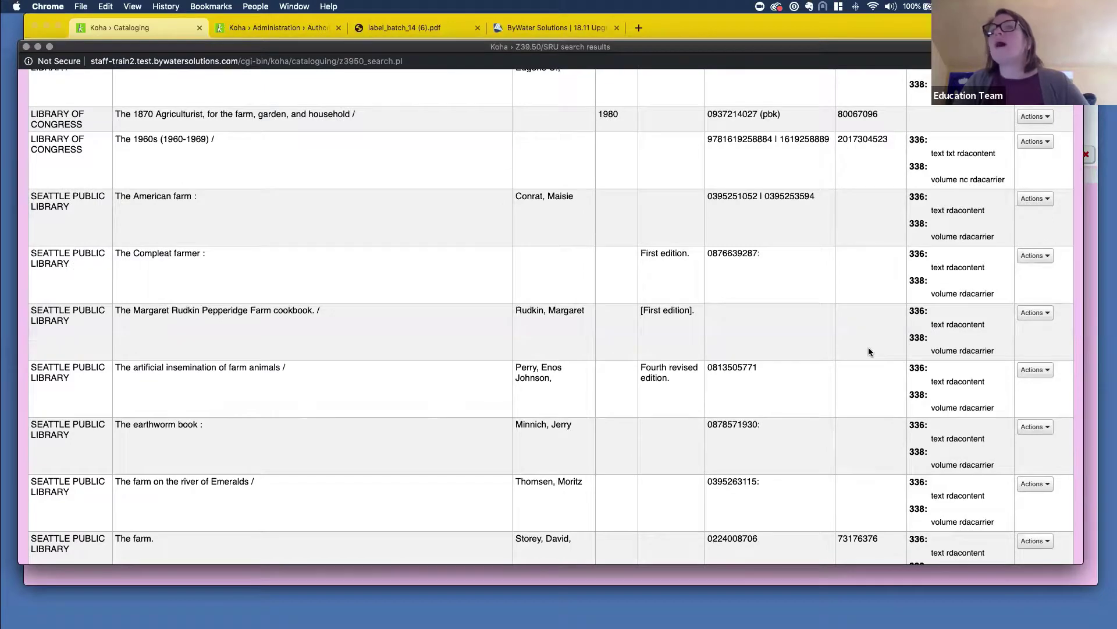
scroll(868, 347, "down", 5)
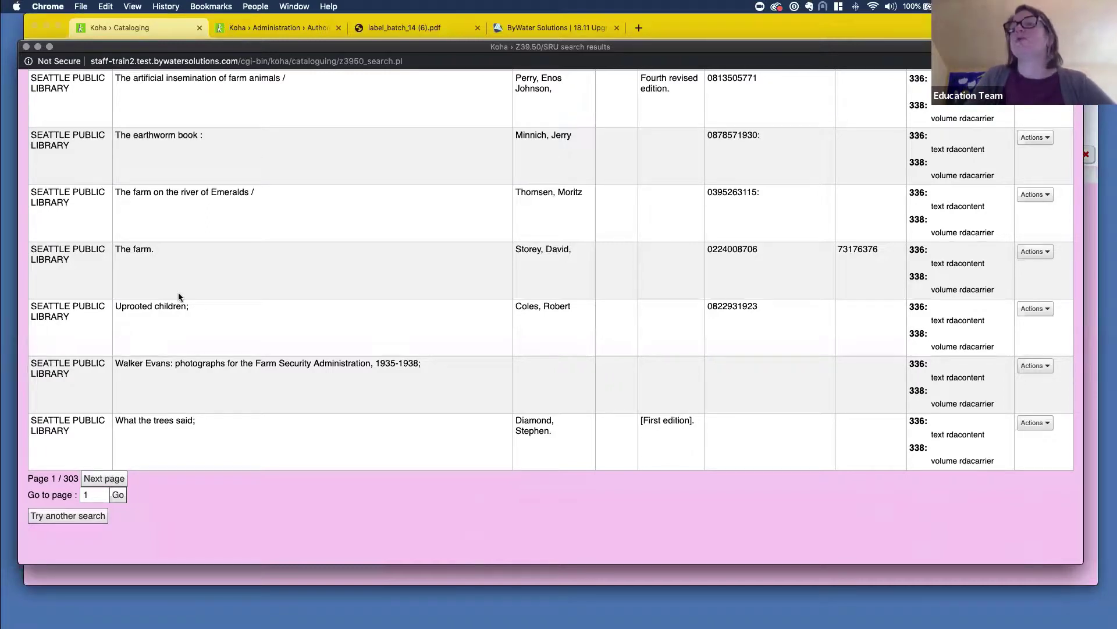
scroll(179, 296, "up", 15)
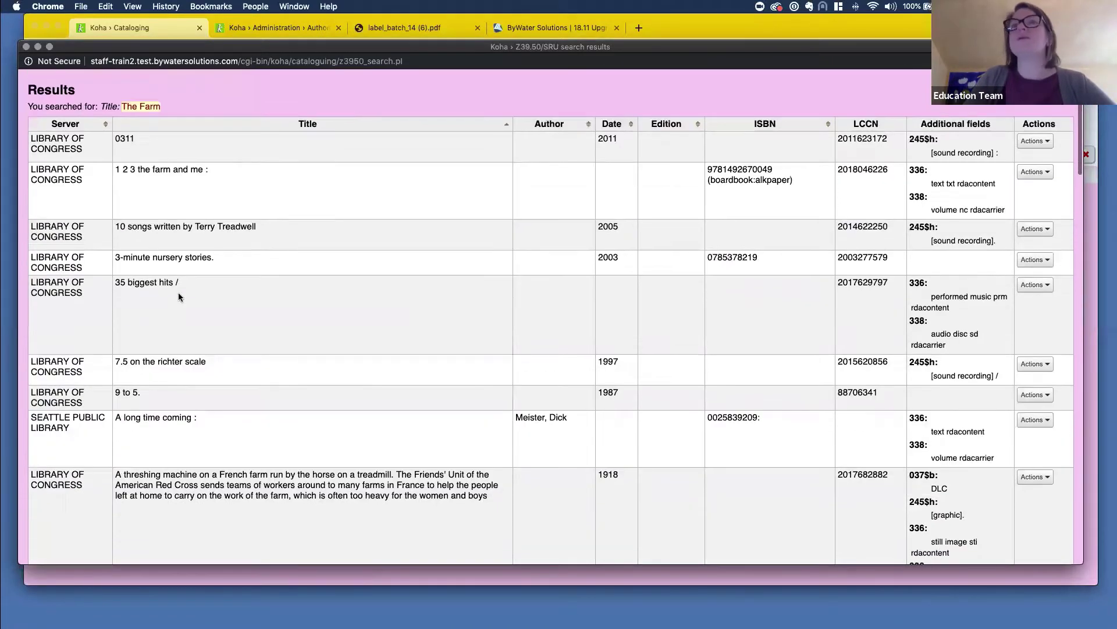
left_click(26, 47)
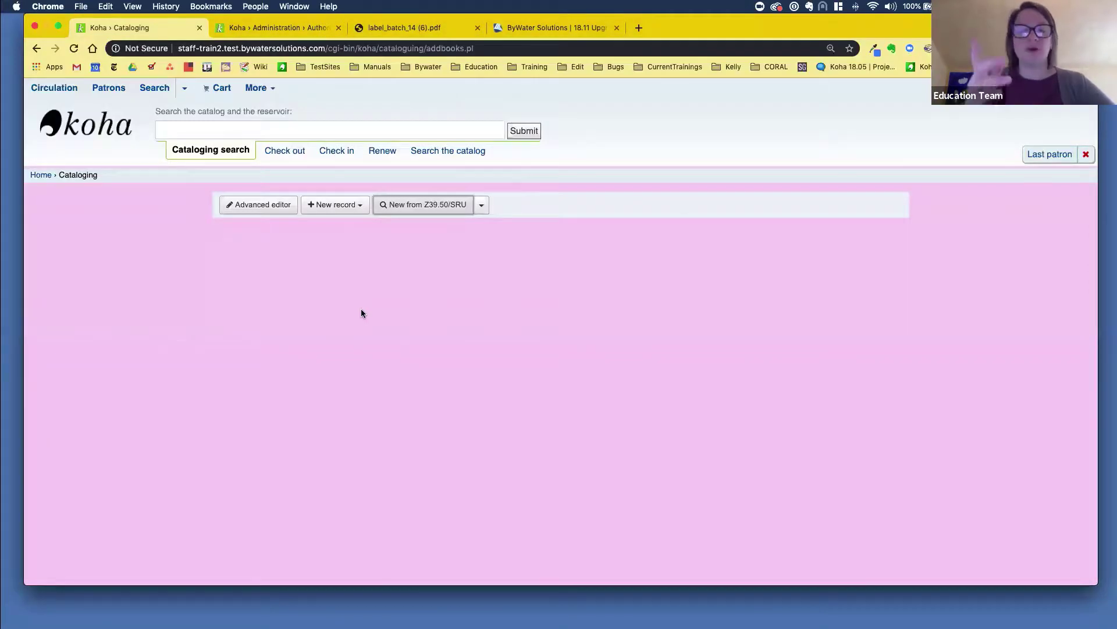
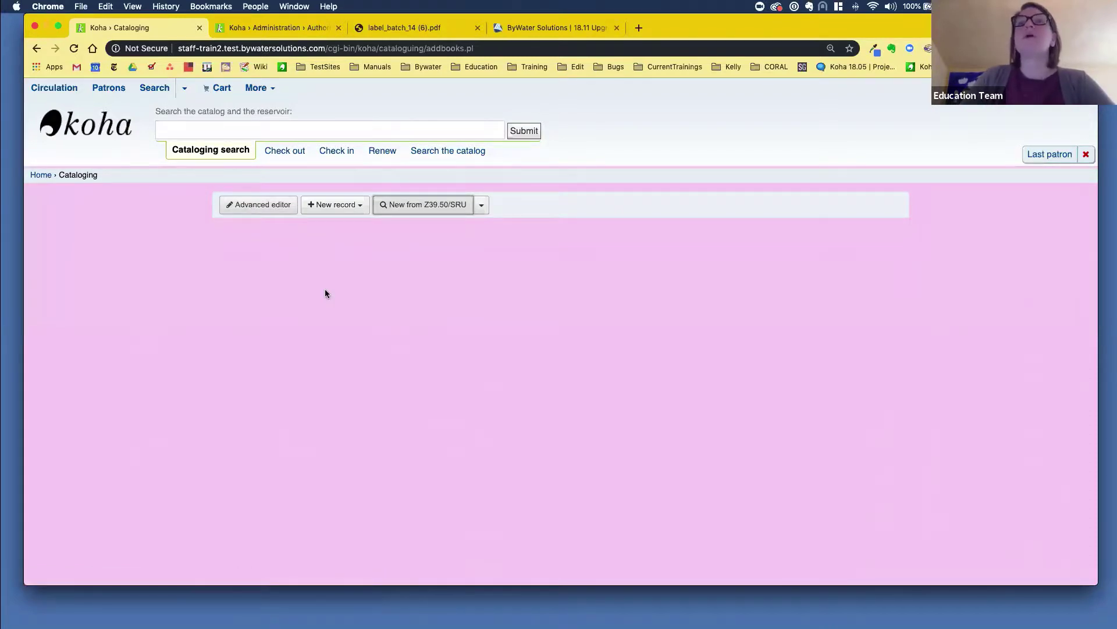
Step: Go to the authorized values in Koha administration and show the CONTROL_NUM_SEQUENCE category
left_click(256, 88)
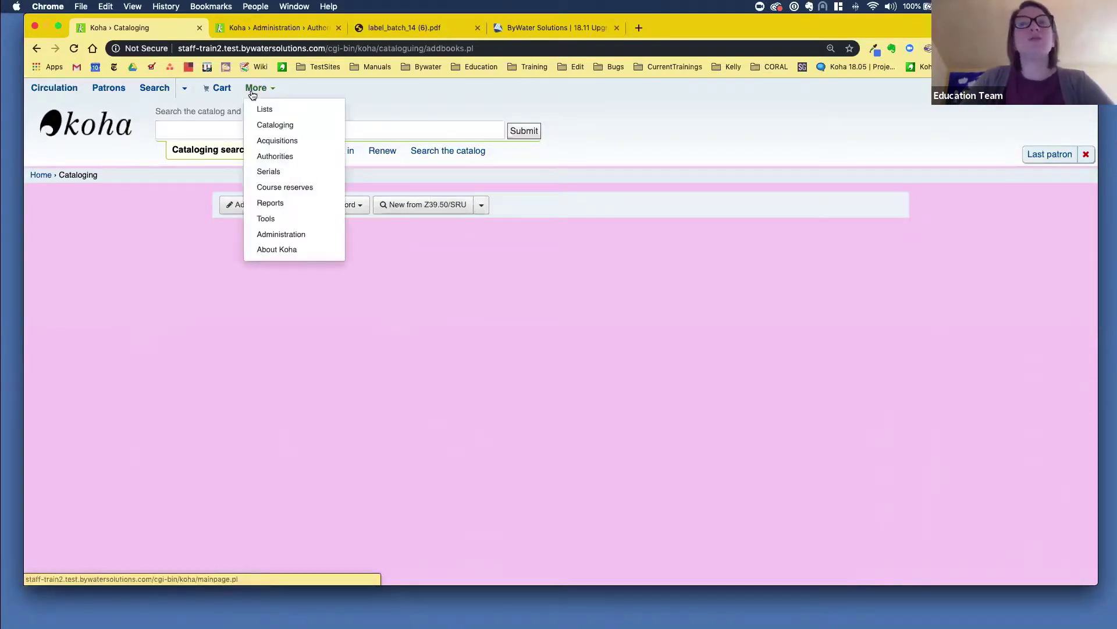
left_click(276, 236)
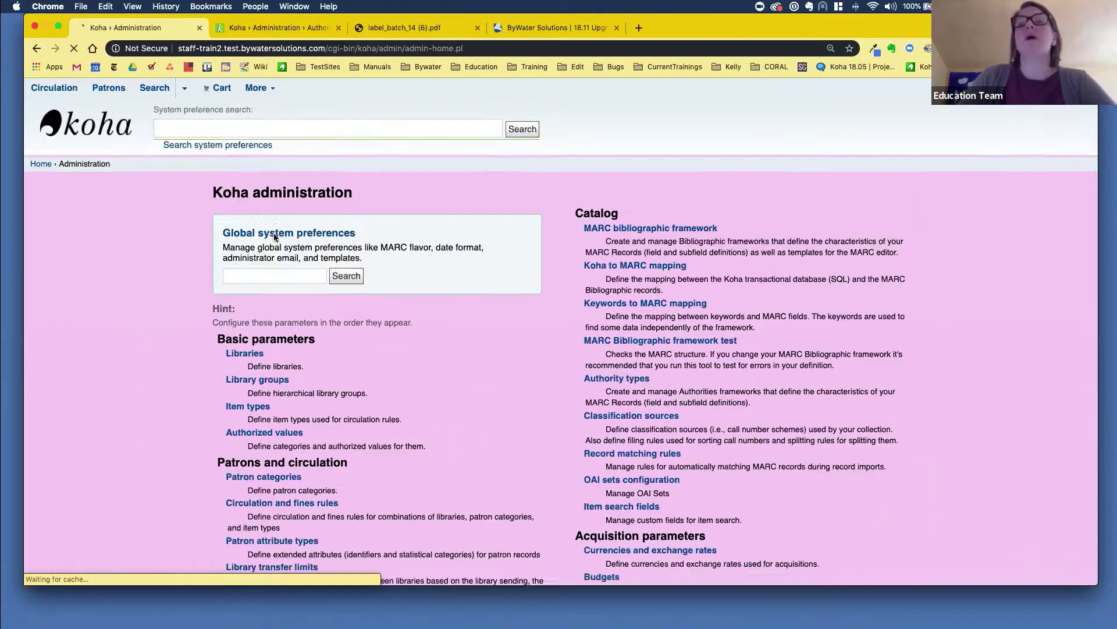
scroll(162, 406, "down", 3)
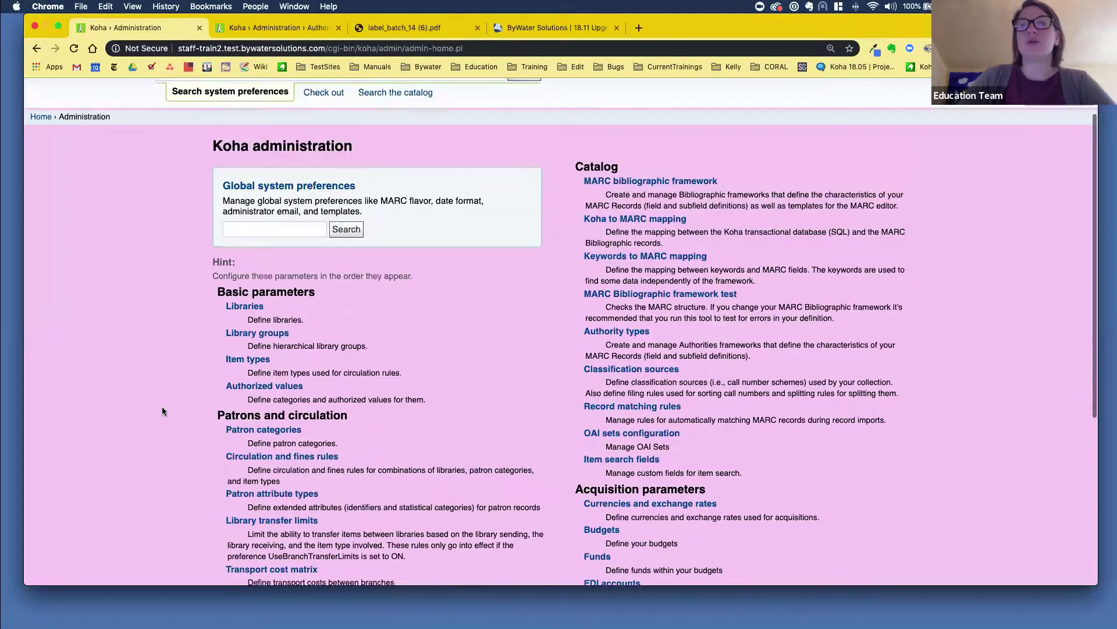
left_click(257, 362)
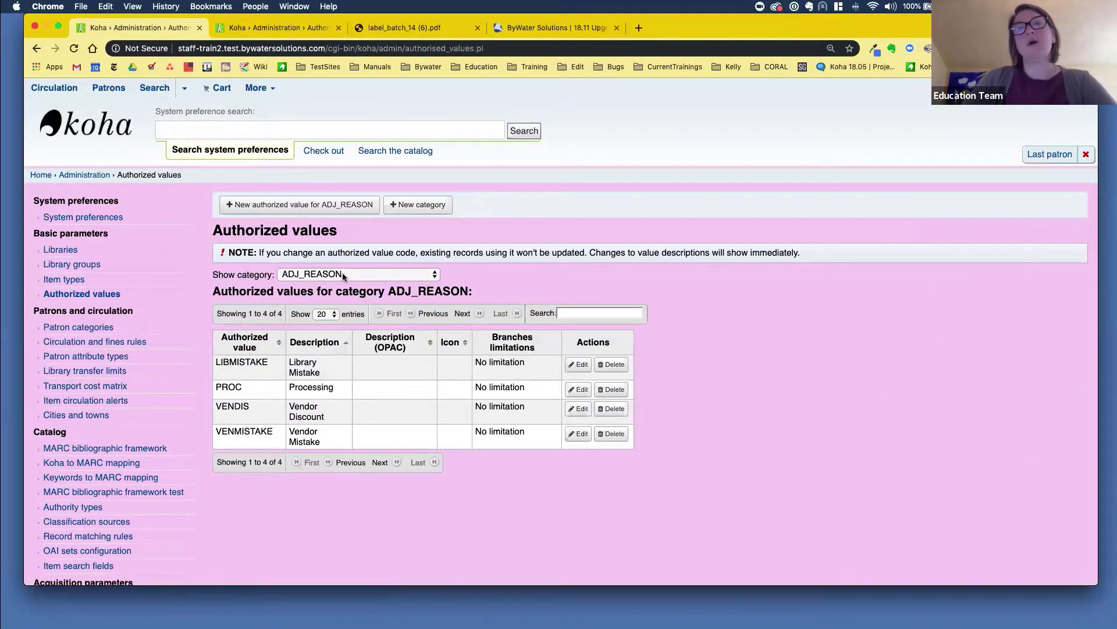
left_click(343, 276)
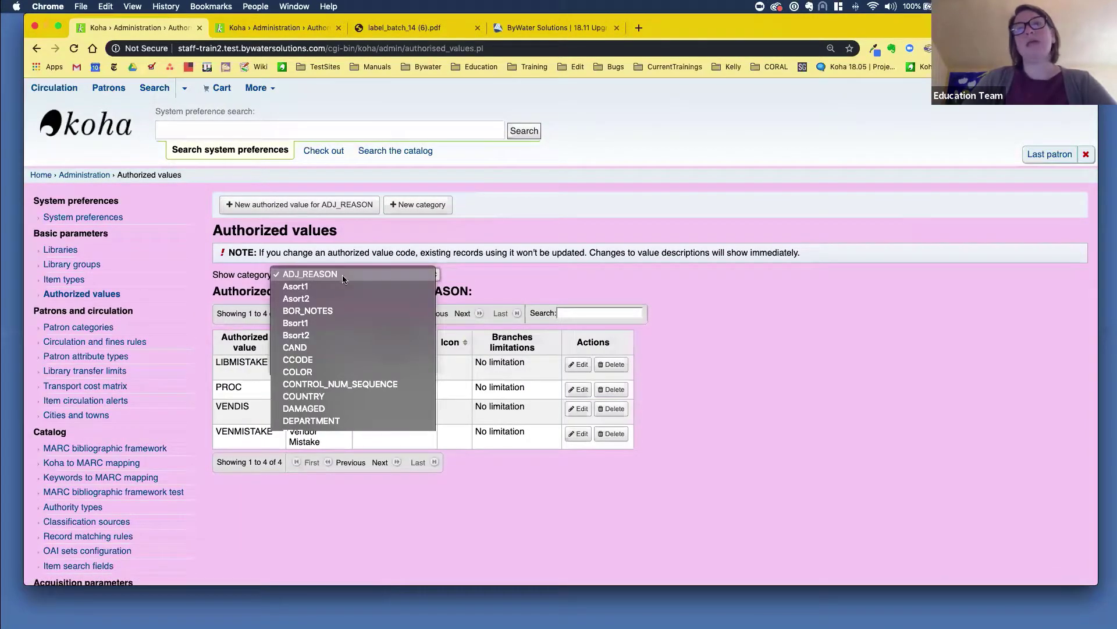
left_click(348, 385)
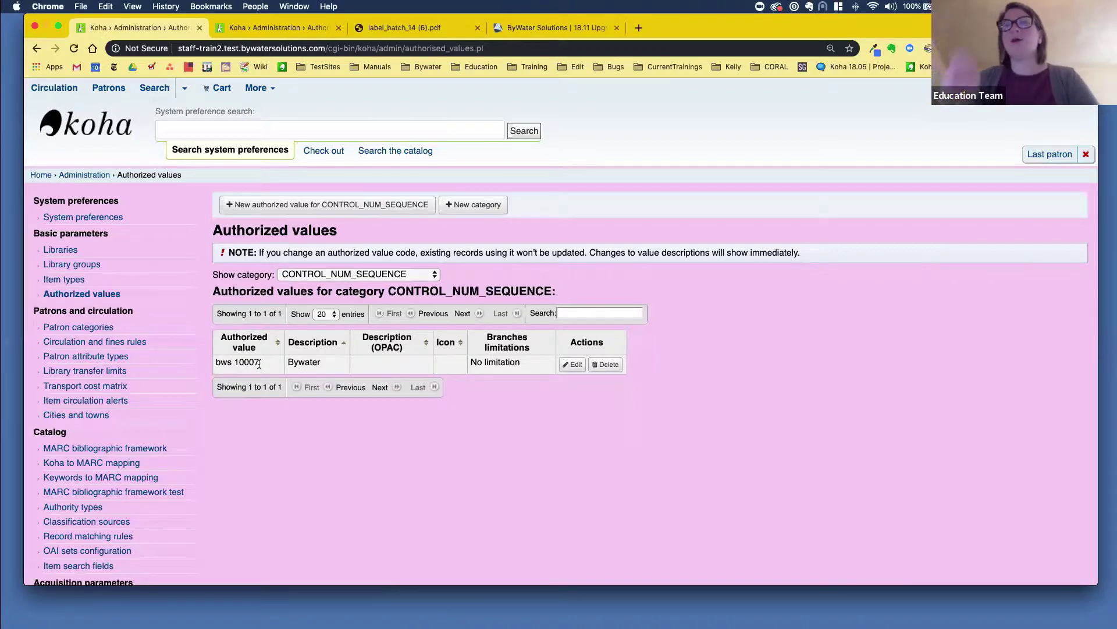
Step: Add and save a CONTROL_NUM_SEQUENCE authorized value of 500 with the description "Equipment"
left_click(283, 209)
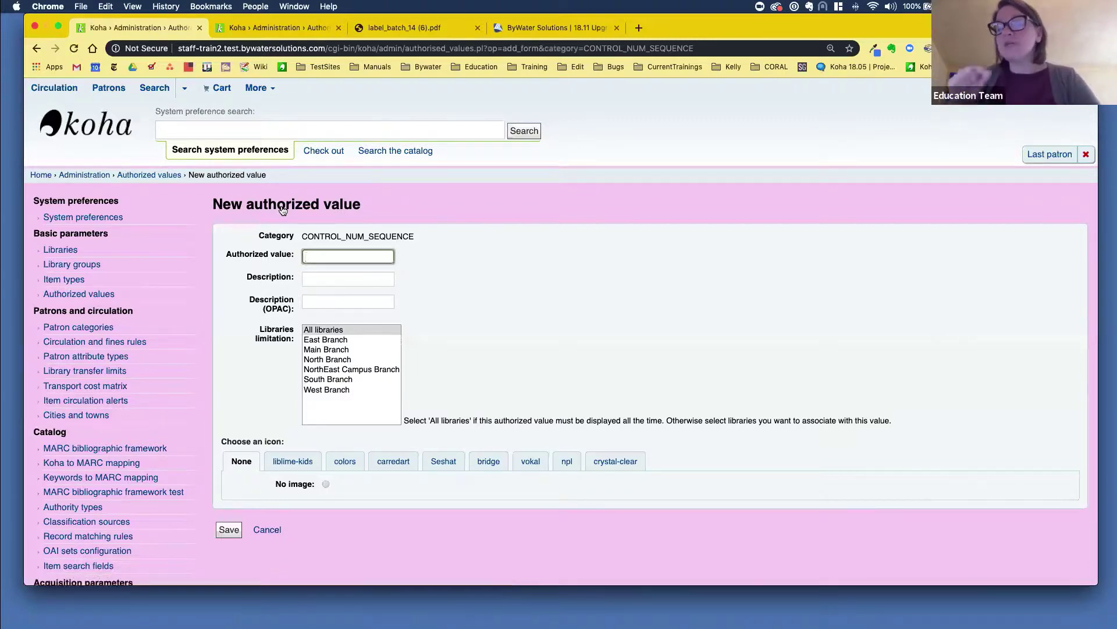
type("501")
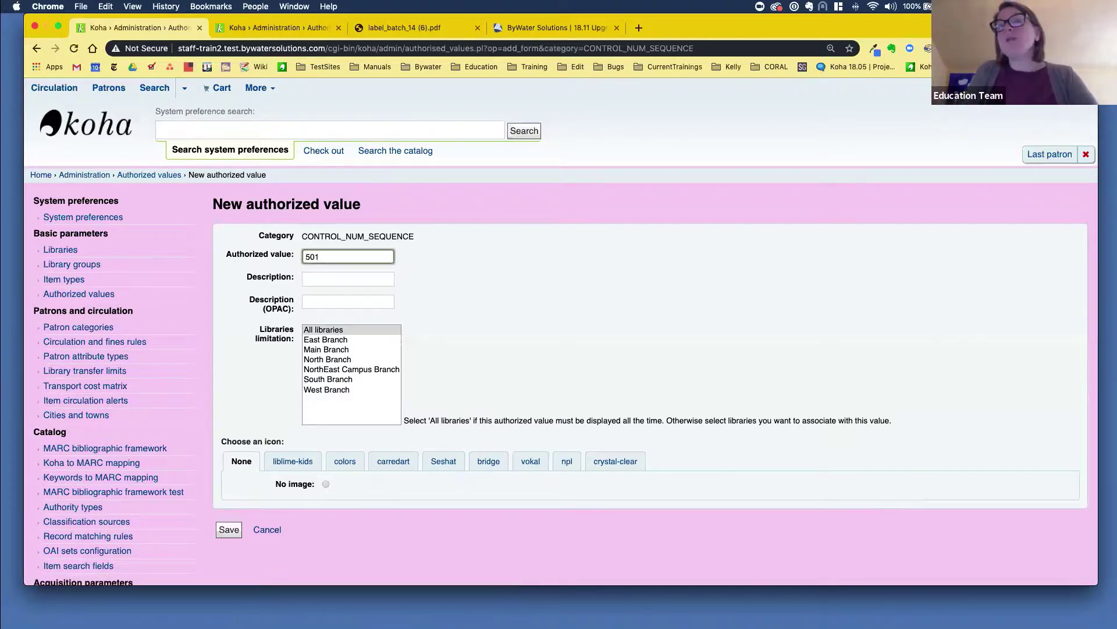
key("BackSpace")
type("0")
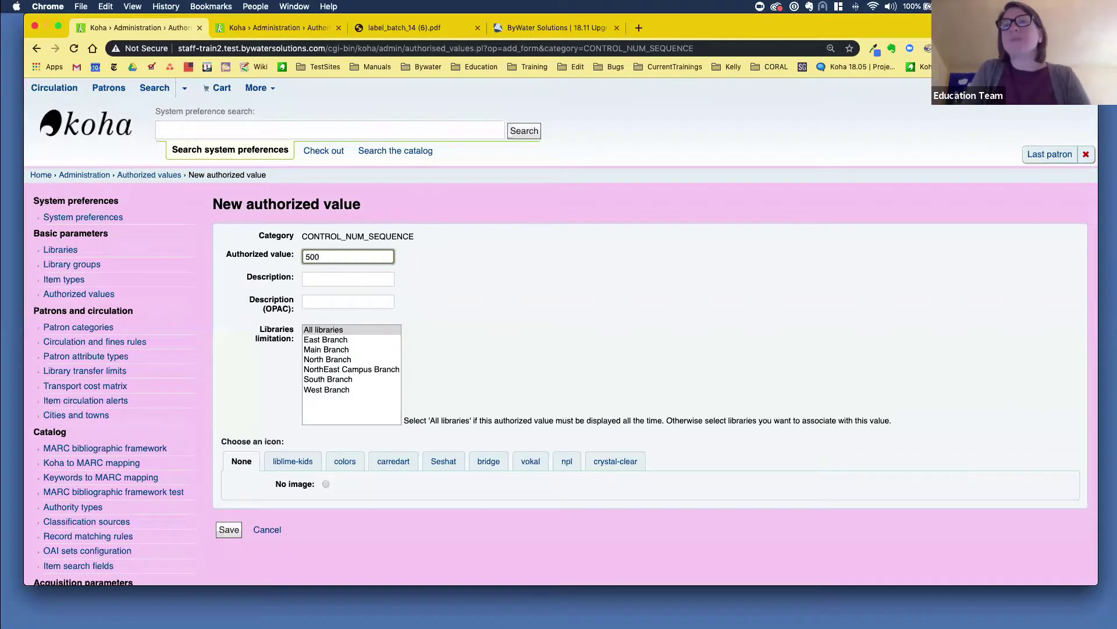
left_click(312, 282)
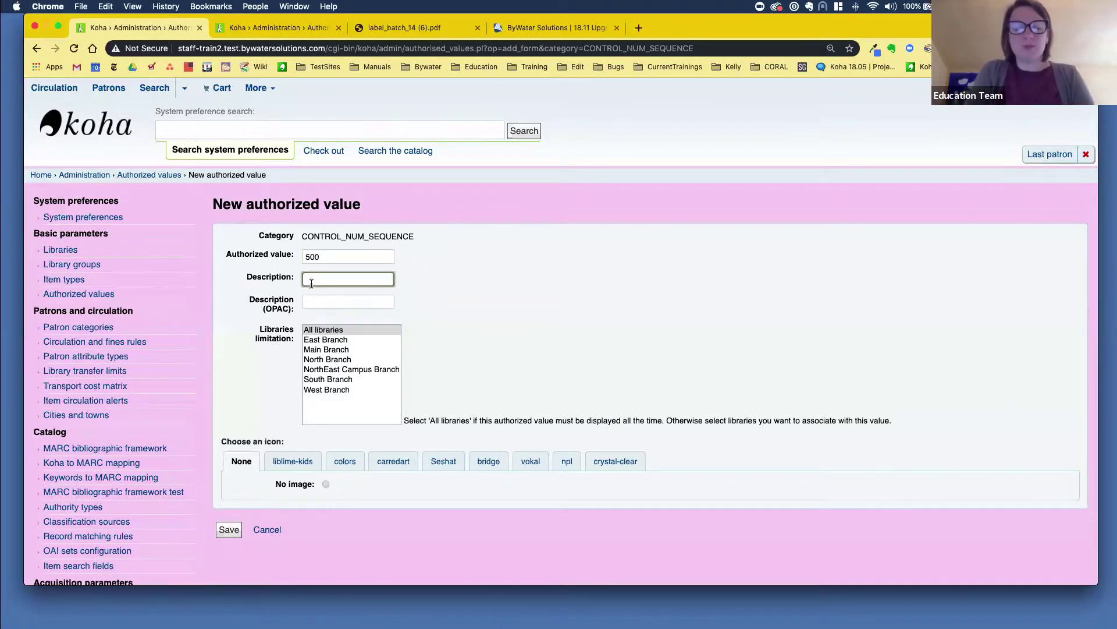
type("Equipment")
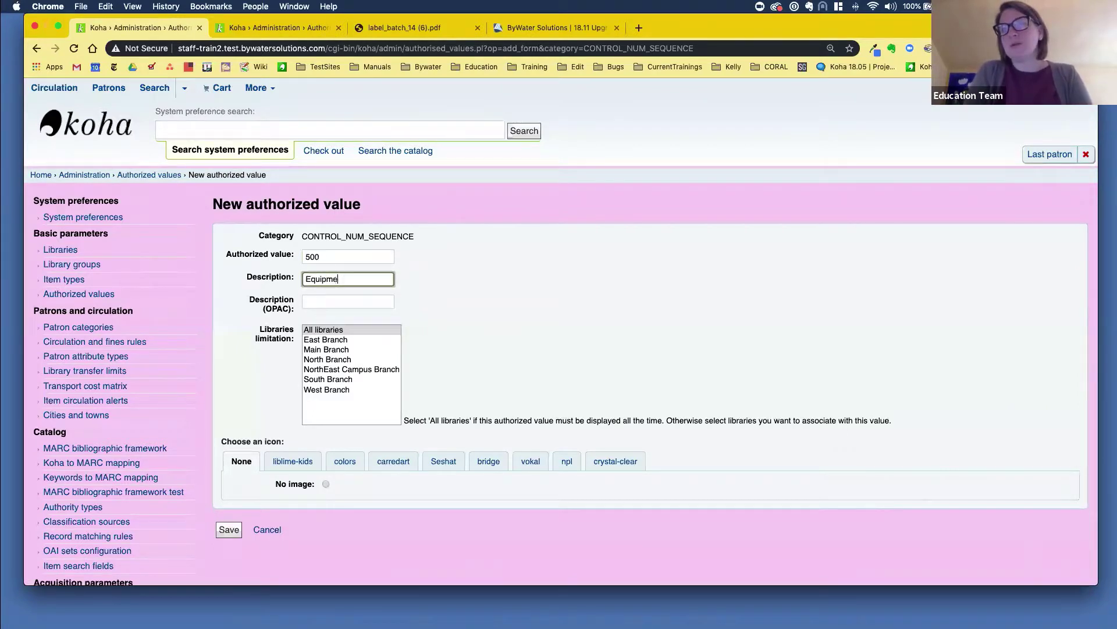
key("Tab")
left_click(229, 529)
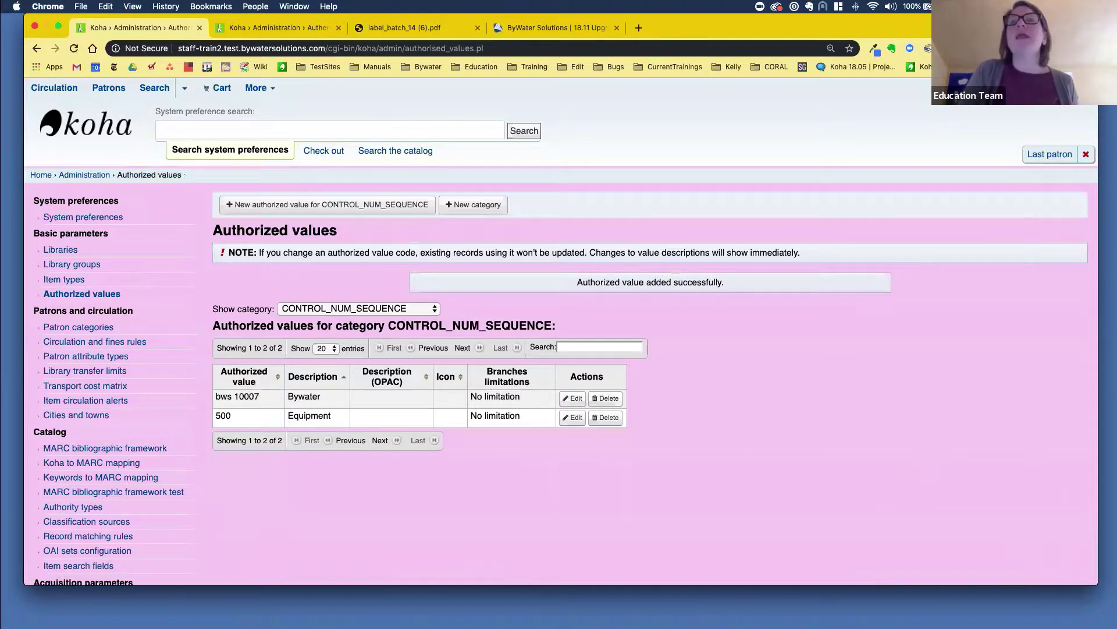
Step: Go to Cataloging and open a new record in the advanced editor
left_click(260, 90)
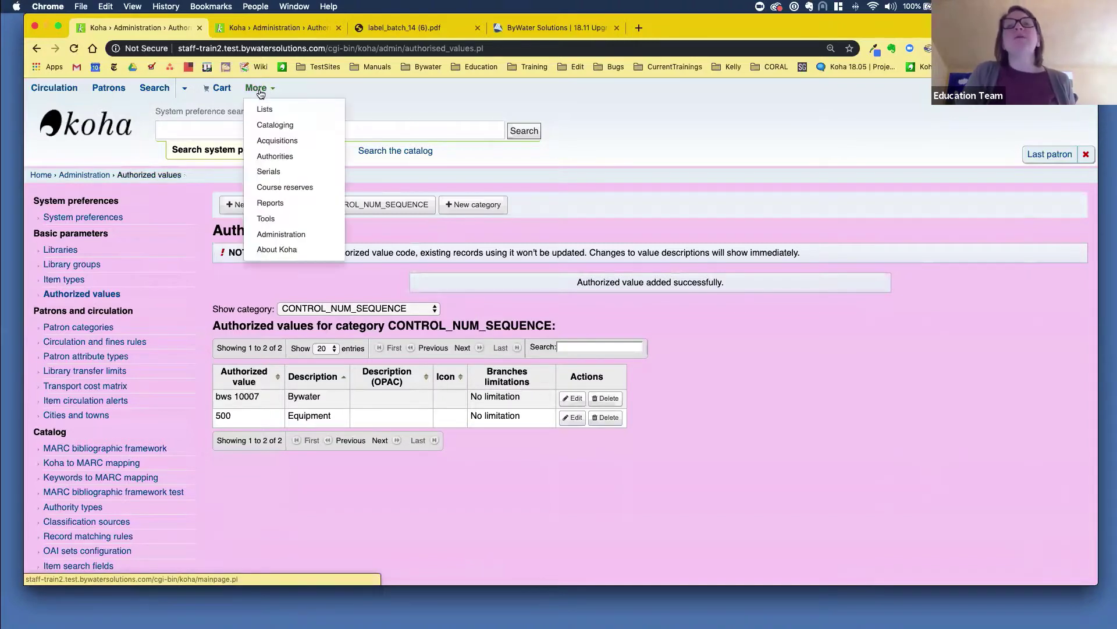
left_click(267, 123)
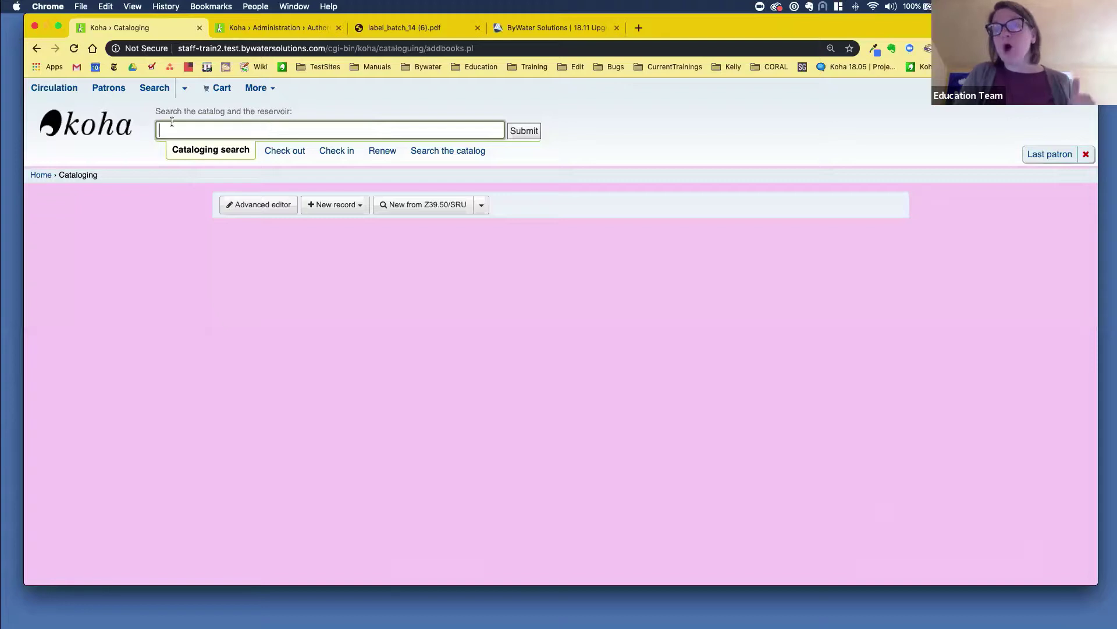
left_click(259, 215)
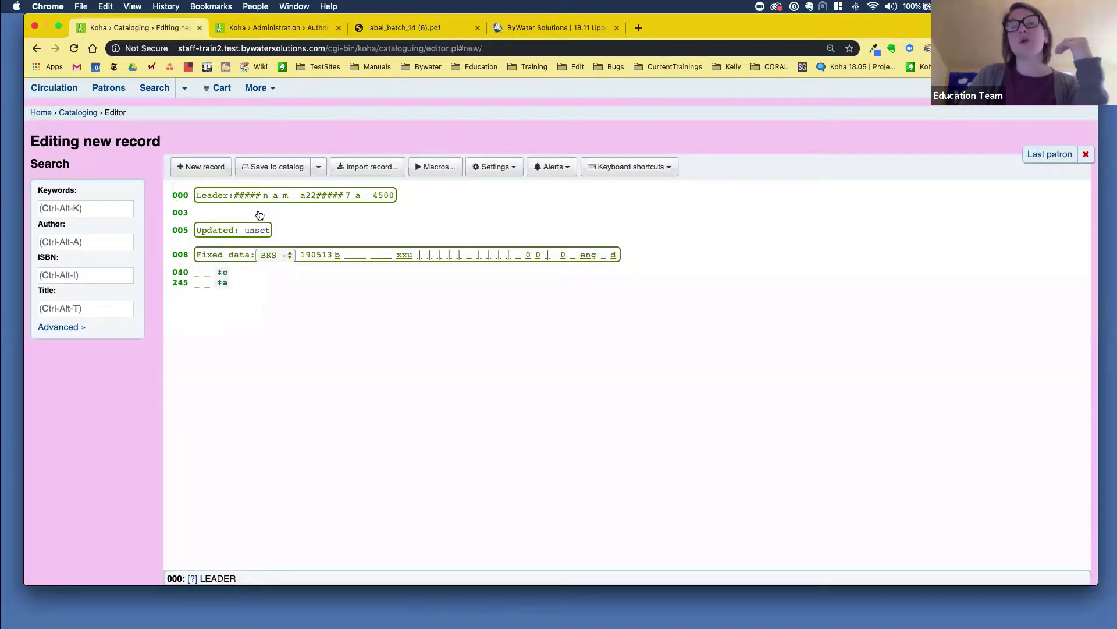
Step: Add a 001 control number field below the leader and choose the Equipment sequence for it
left_click(407, 195)
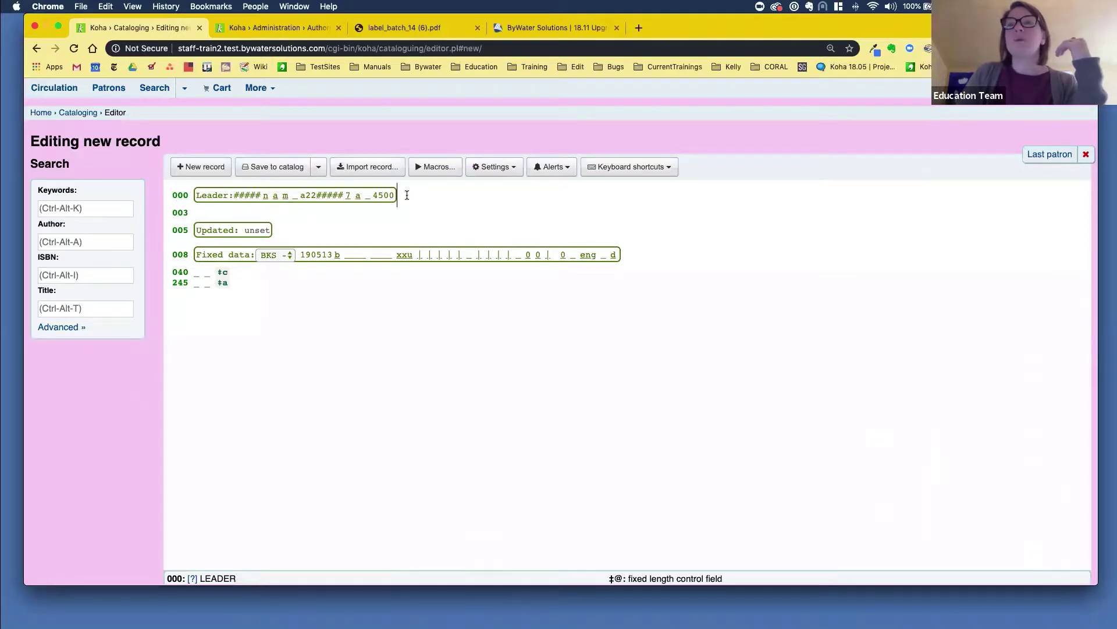
key("Return")
type("001")
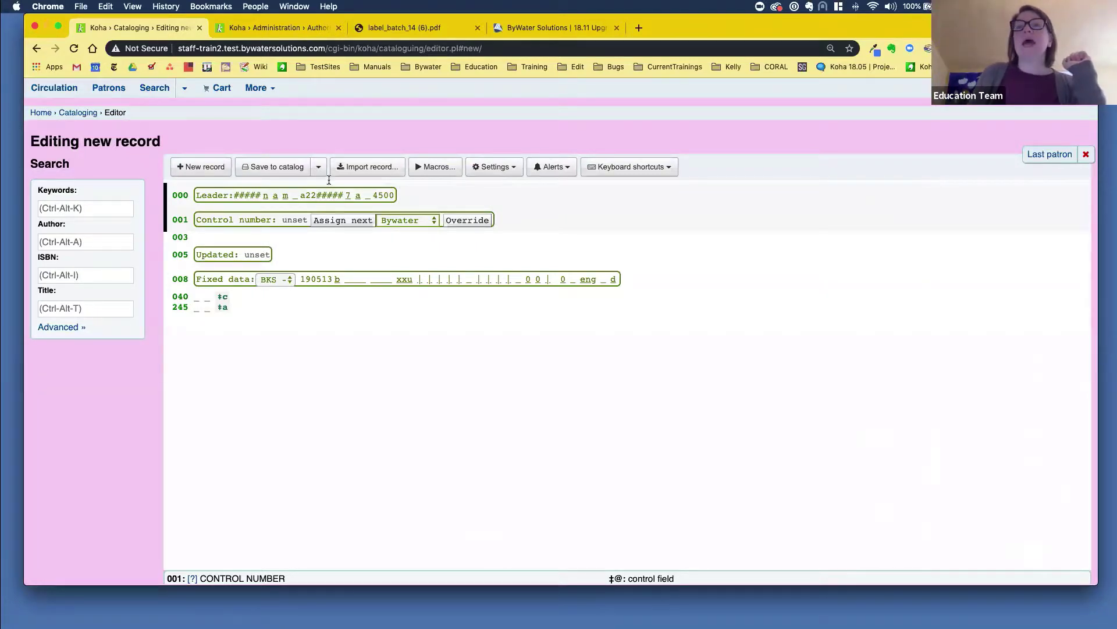
left_click(401, 222)
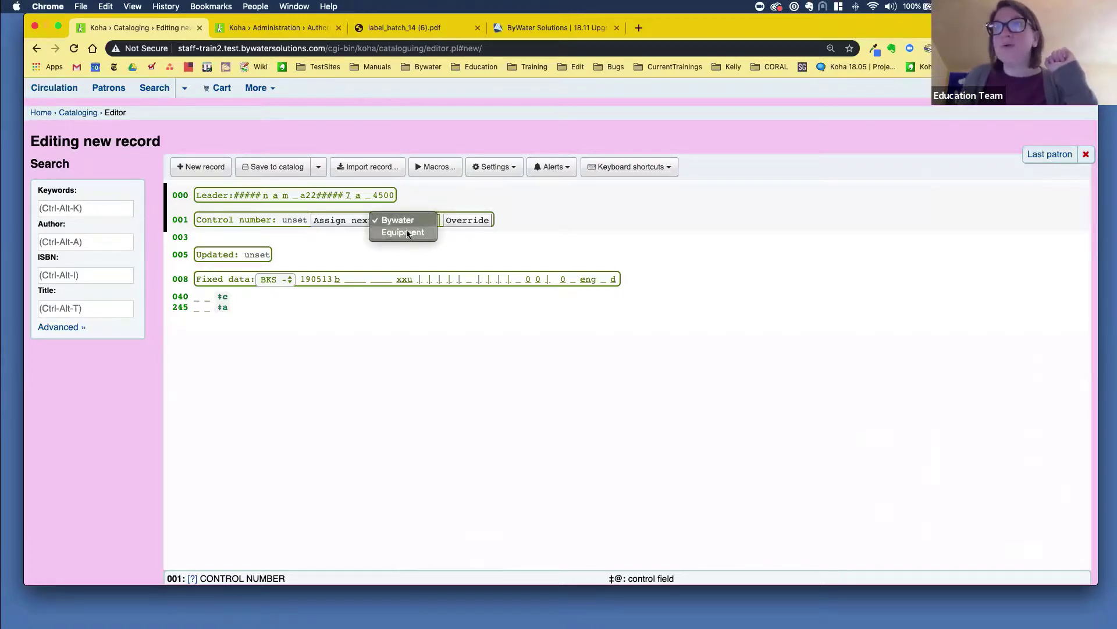
left_click(406, 233)
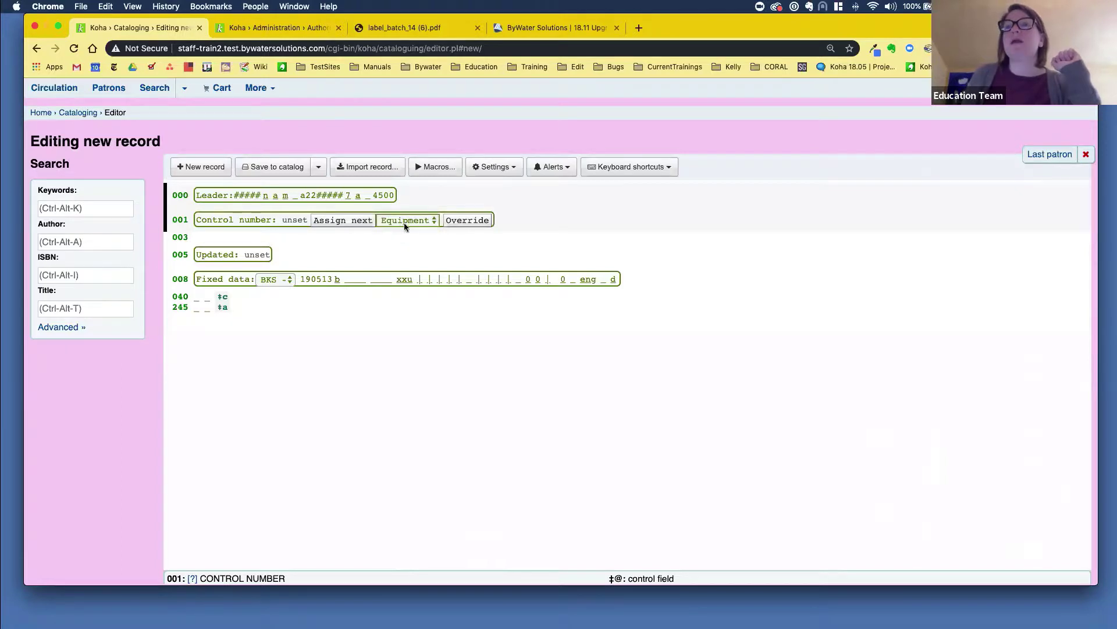
Step: Assign the next Equipment sequence number to the 001 control number field, and check the override prompt without entering a number
left_click(361, 221)
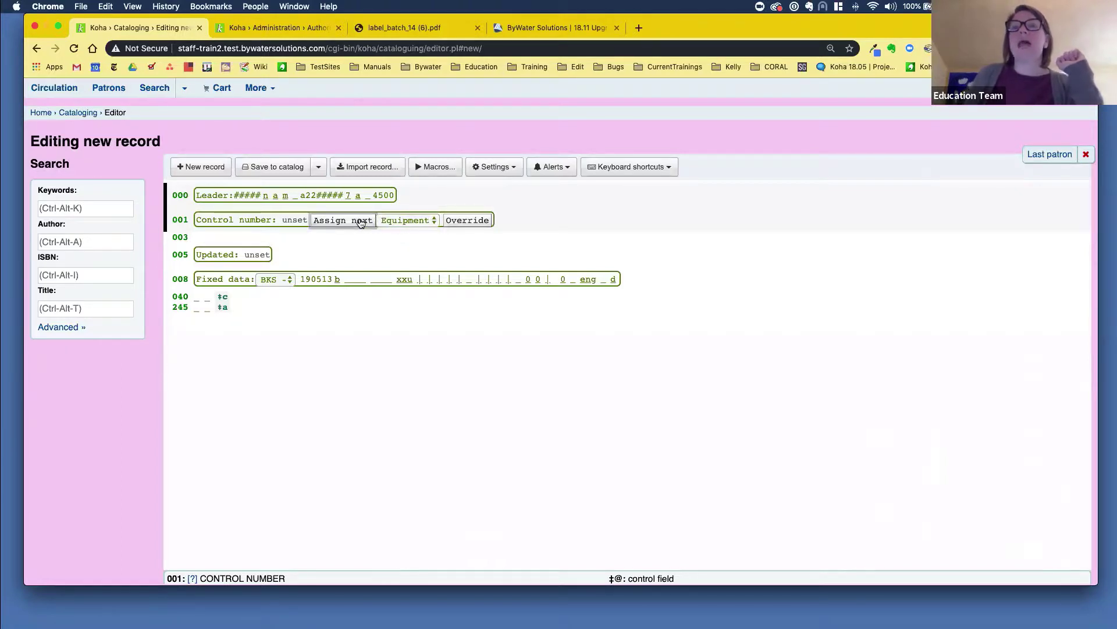
left_click(360, 222)
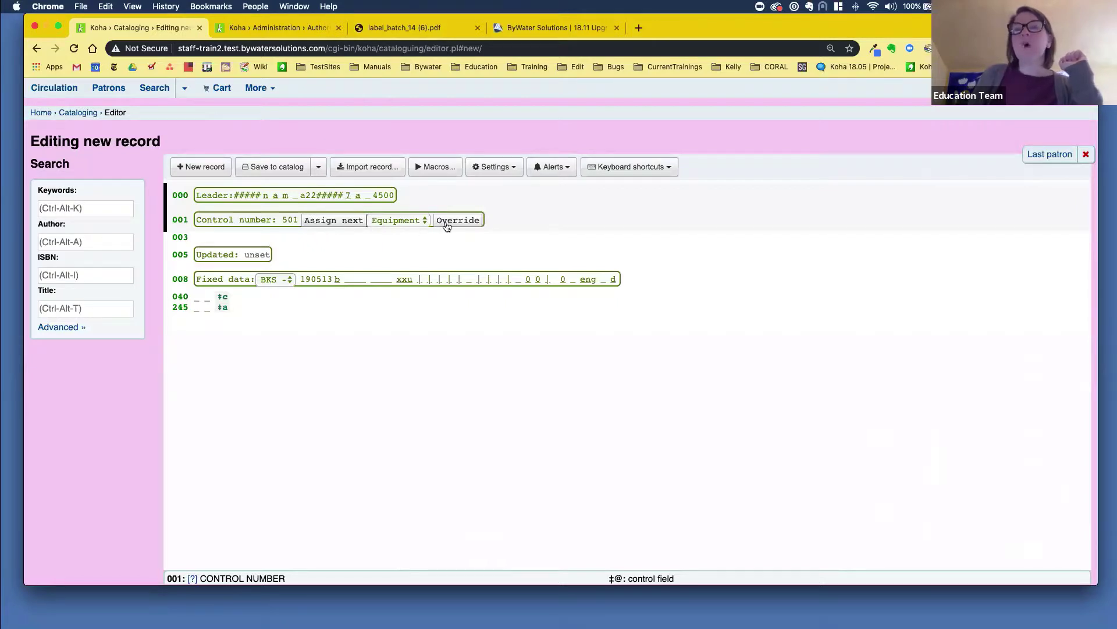
left_click(364, 222)
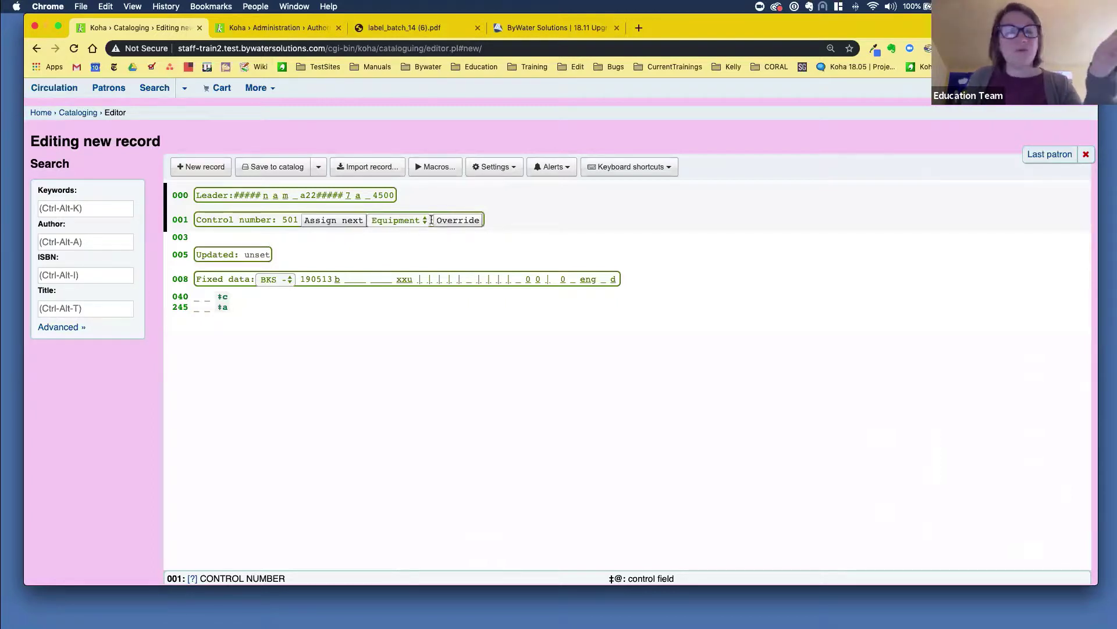
left_click(454, 225)
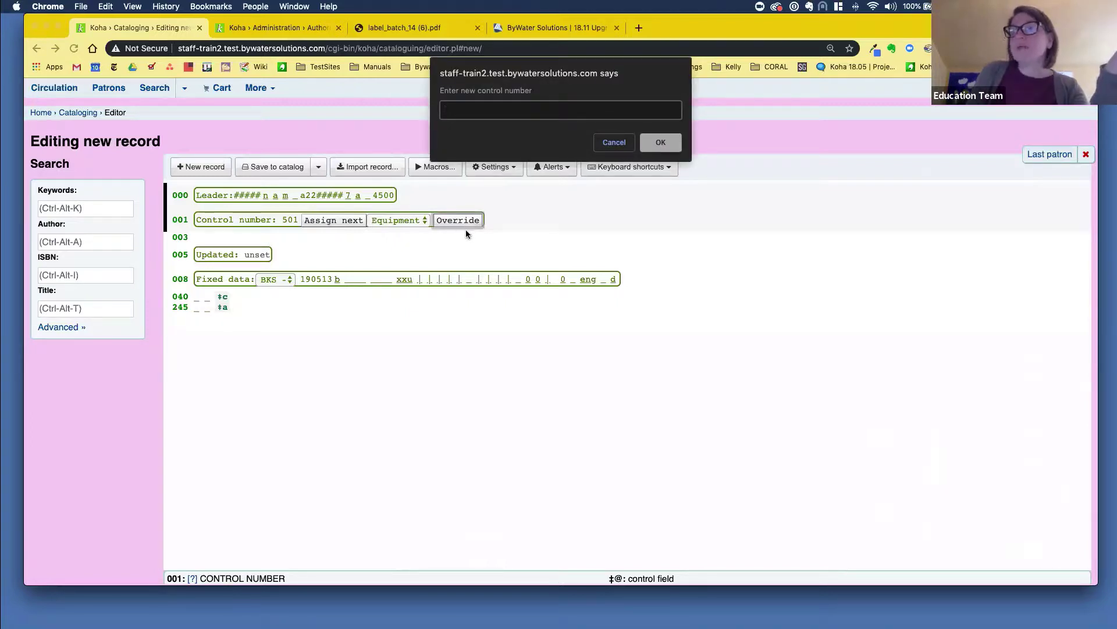
left_click(612, 144)
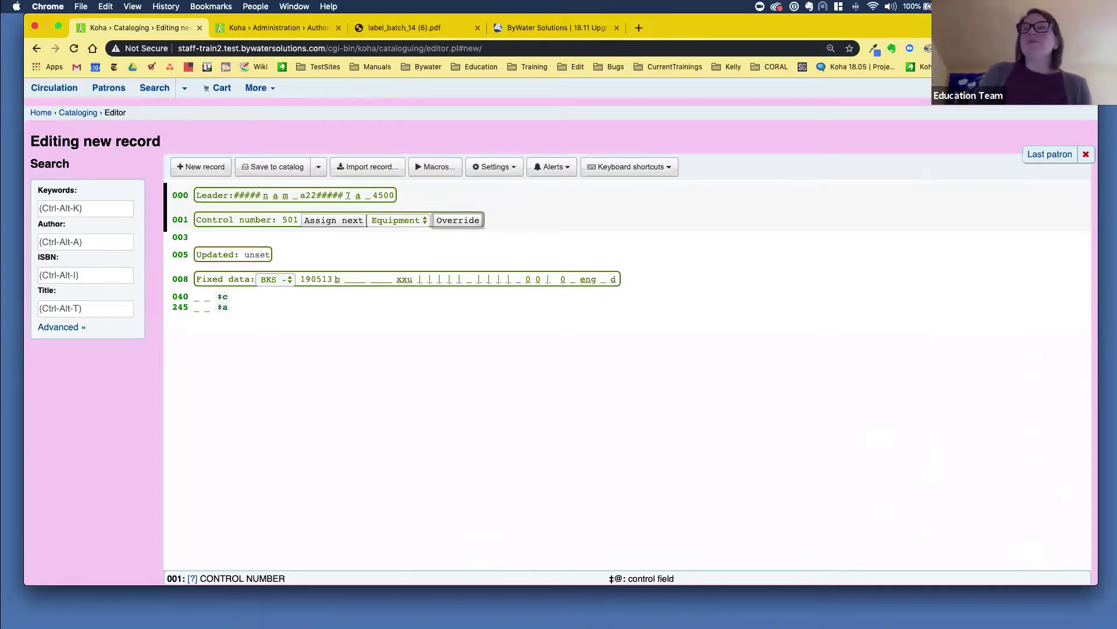
Step: Leave the unsaved record, search the system preferences in Koha administration for "marcfieldfor", and review the note on the subfield format
left_click(257, 88)
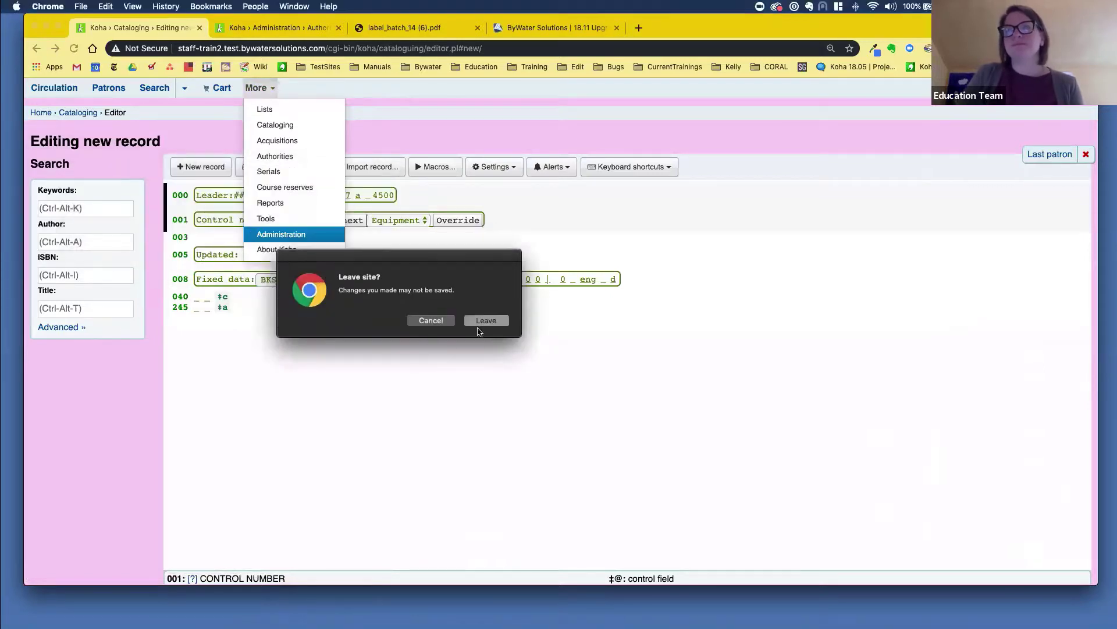
left_click(487, 320)
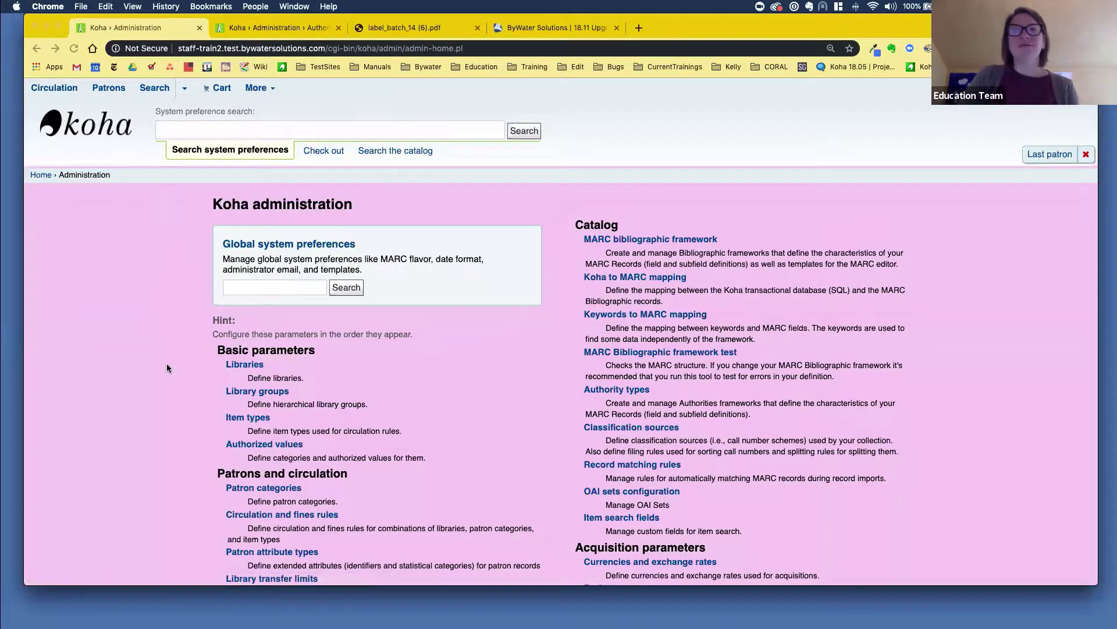
left_click(234, 287)
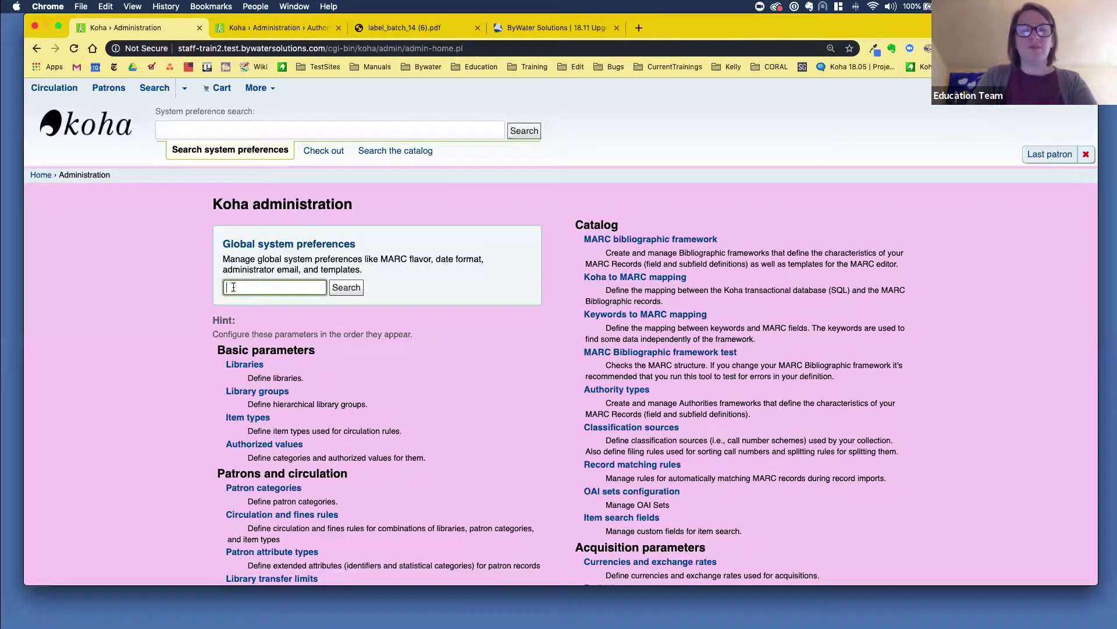
type("marcfield")
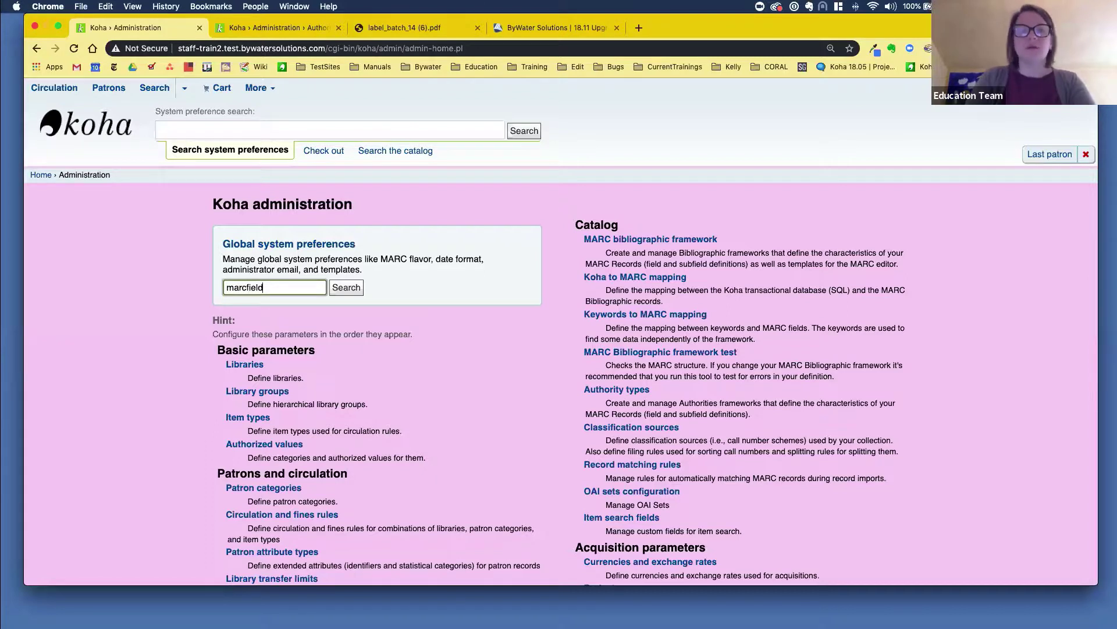
type("for")
key("Return")
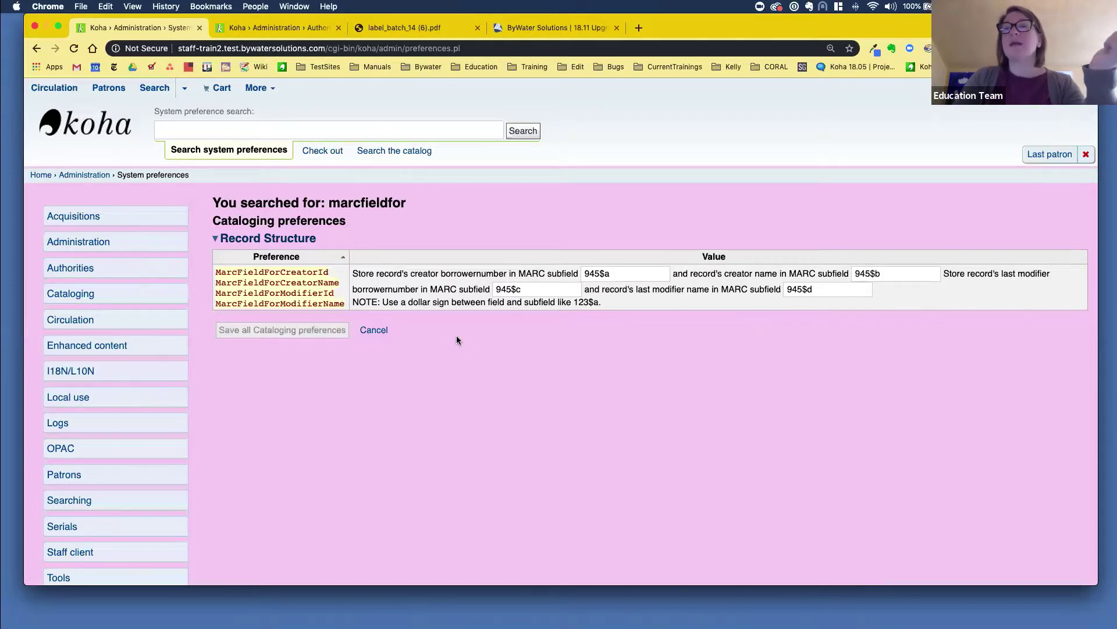
left_click_drag(382, 302, 601, 310)
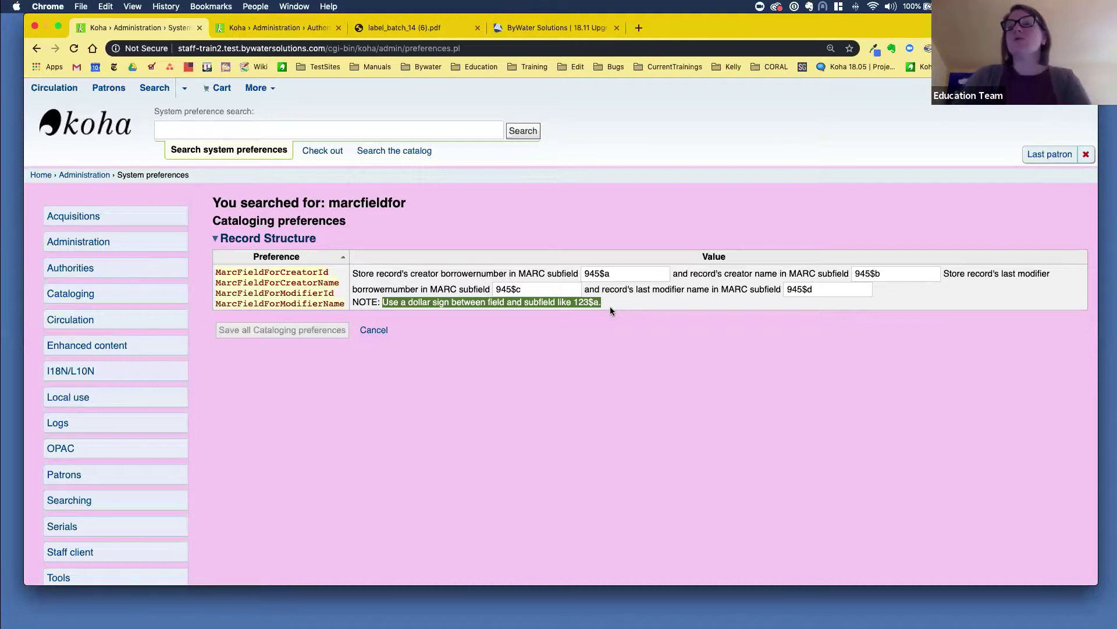
Step: Start a new catalog record with the default framework and switch to the basic editor
left_click(256, 88)
left_click(274, 125)
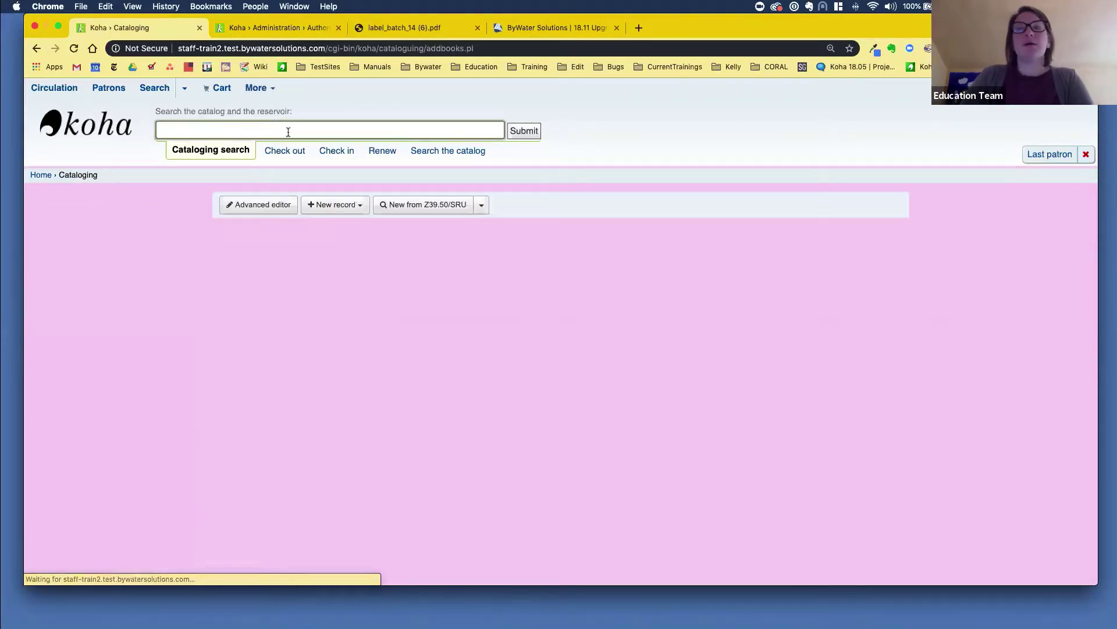
left_click(352, 208)
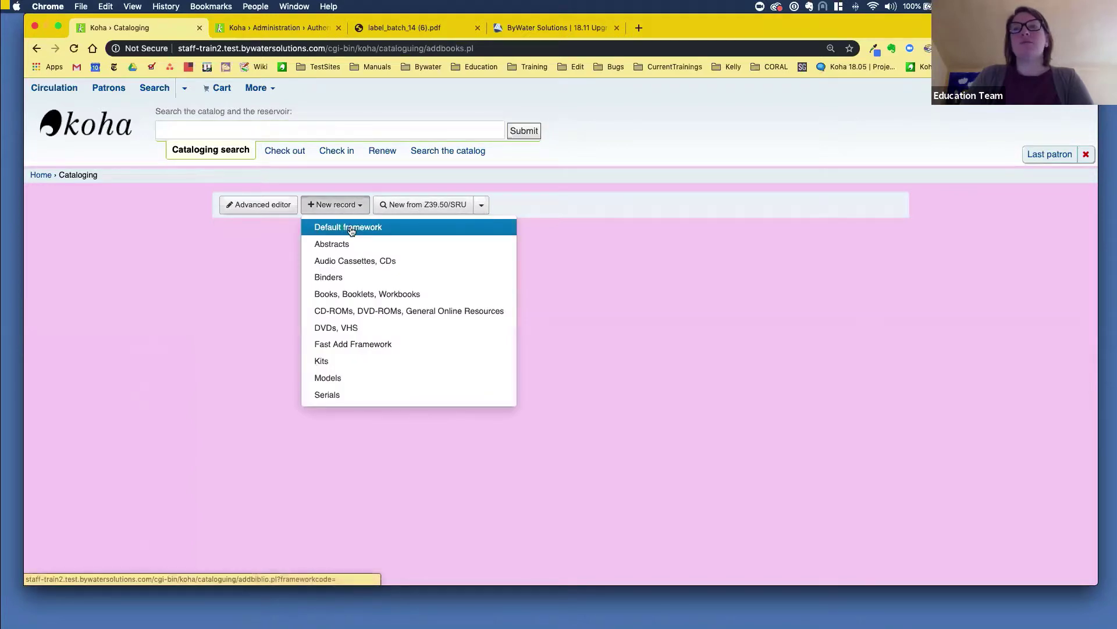
left_click(351, 224)
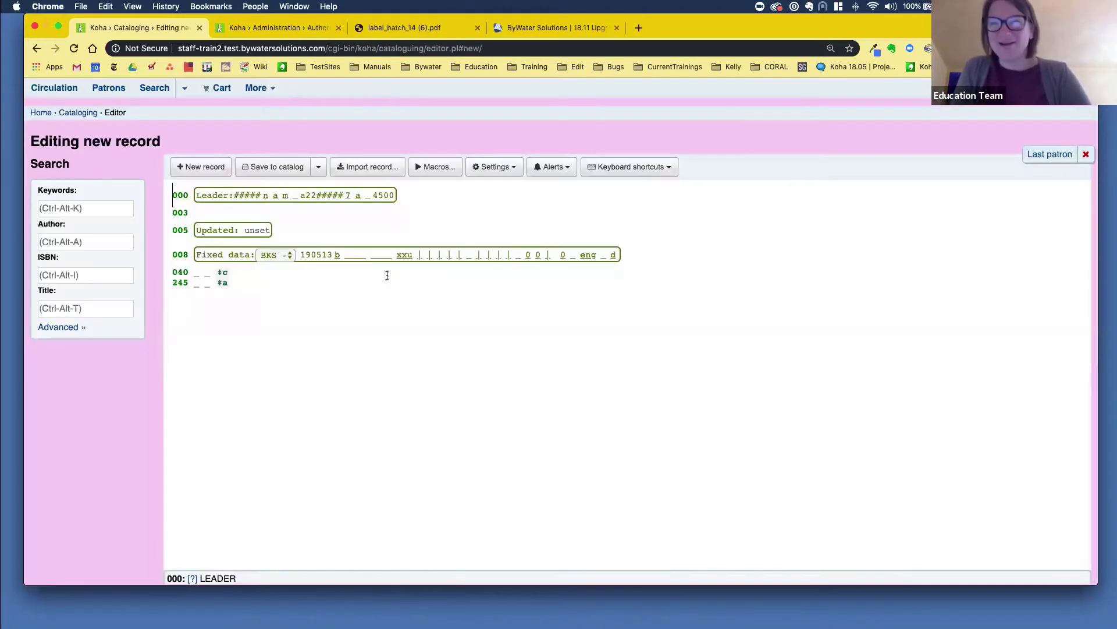
left_click(500, 169)
left_click(511, 191)
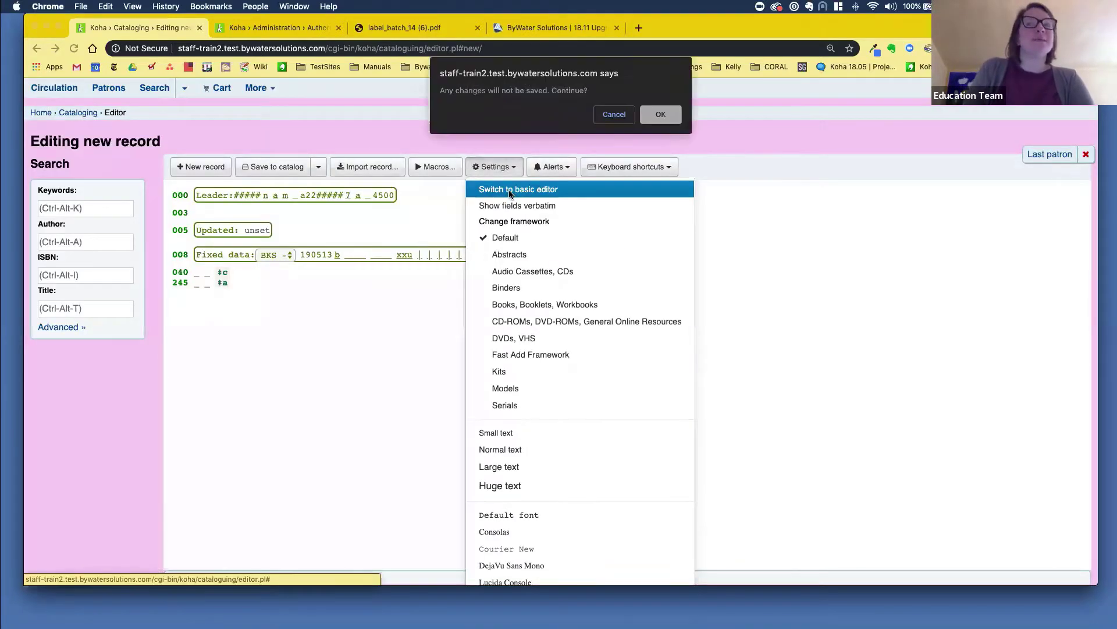
left_click(665, 113)
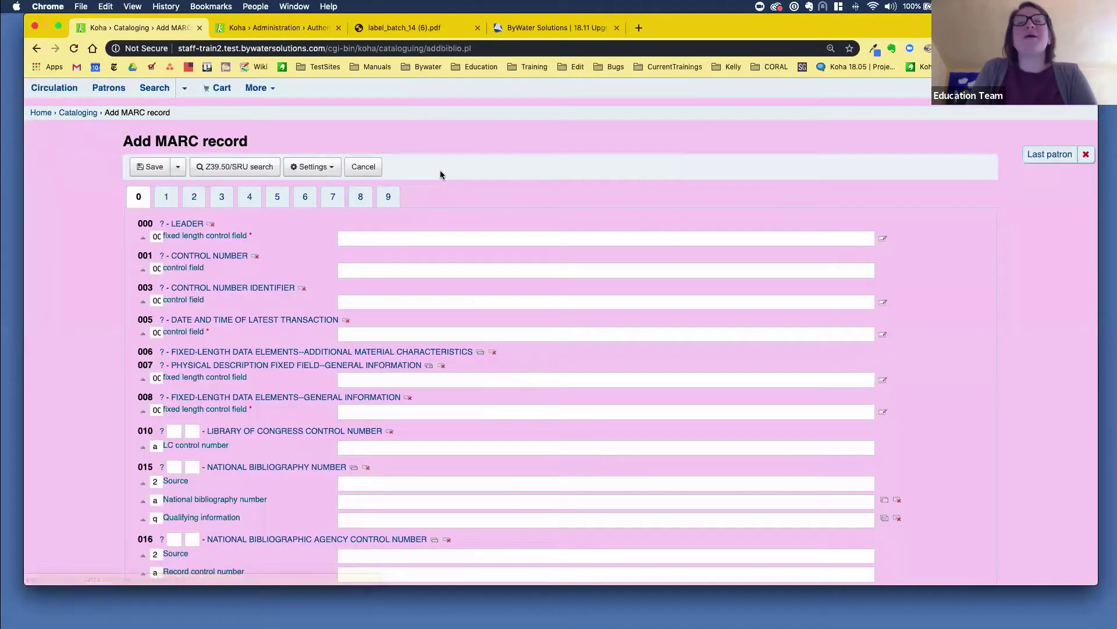
Step: Fill the leader and the 003, 005 and 008 control fields with their default values
left_click(355, 238)
left_click(353, 270)
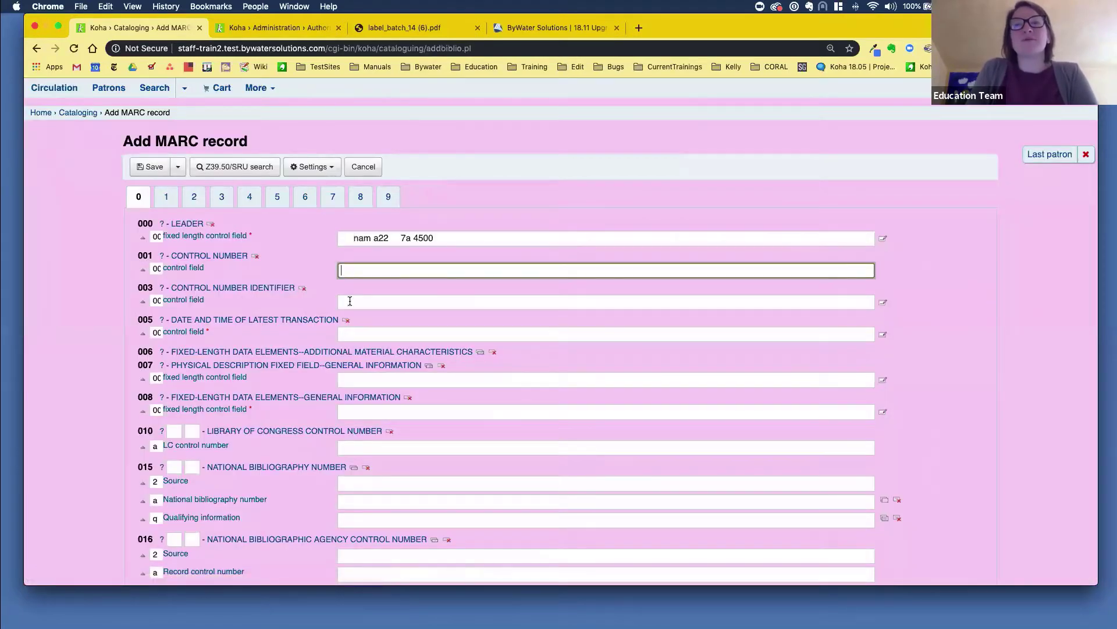
left_click(349, 302)
left_click(351, 330)
left_click(351, 378)
scroll(351, 349, "down", 3)
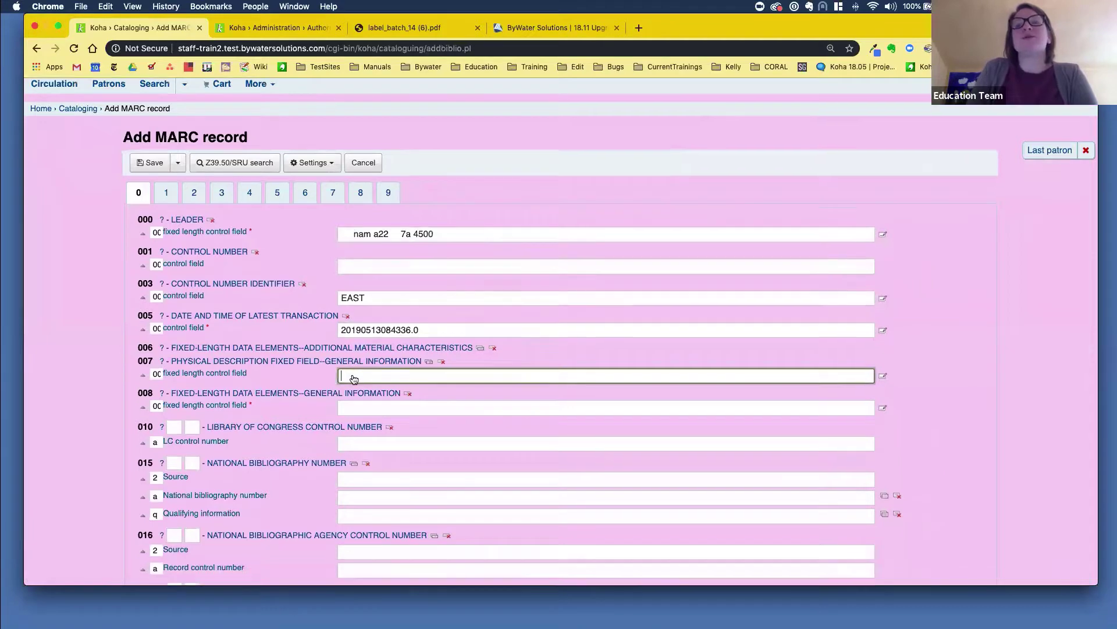
left_click(352, 239)
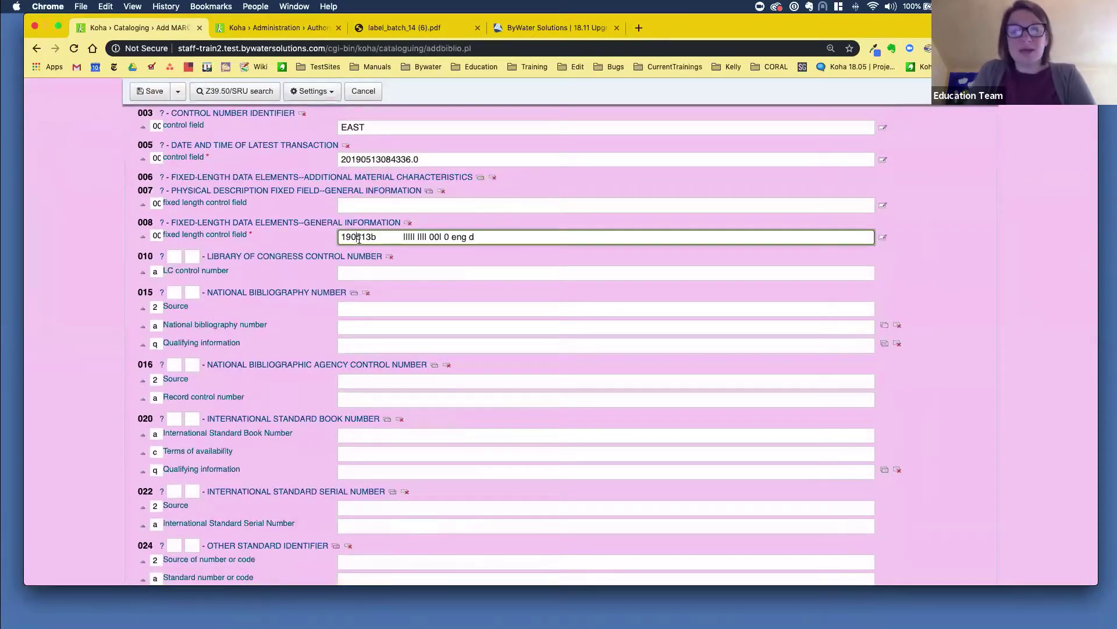
Step: Set the 040$c transcribing agency to KM
left_click(360, 275)
left_click(360, 303)
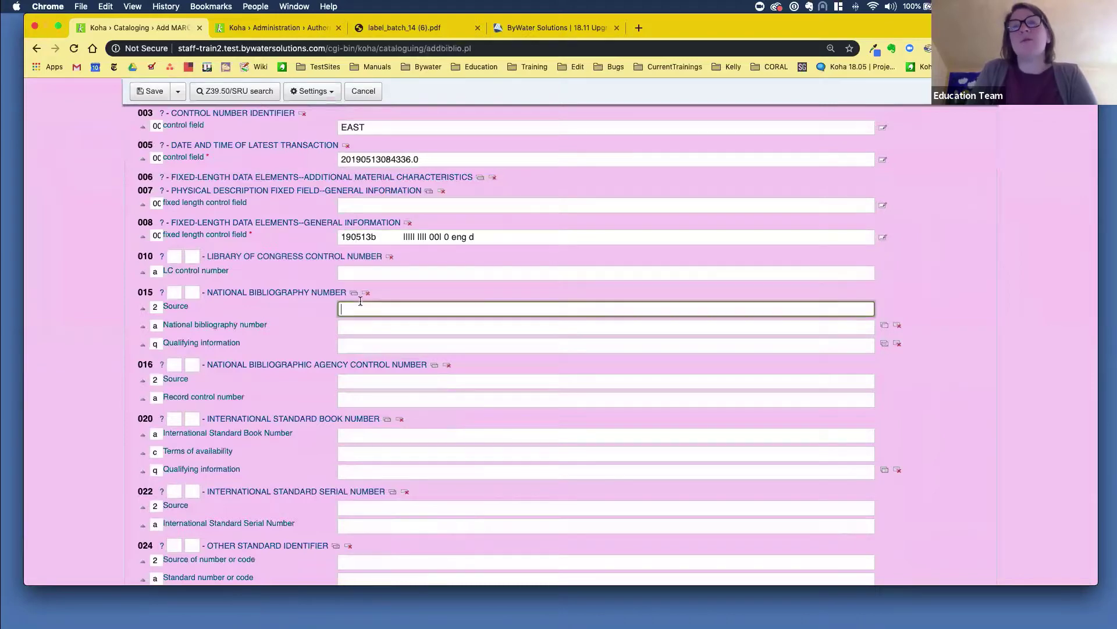
left_click(354, 329)
scroll(353, 331, "down", 15)
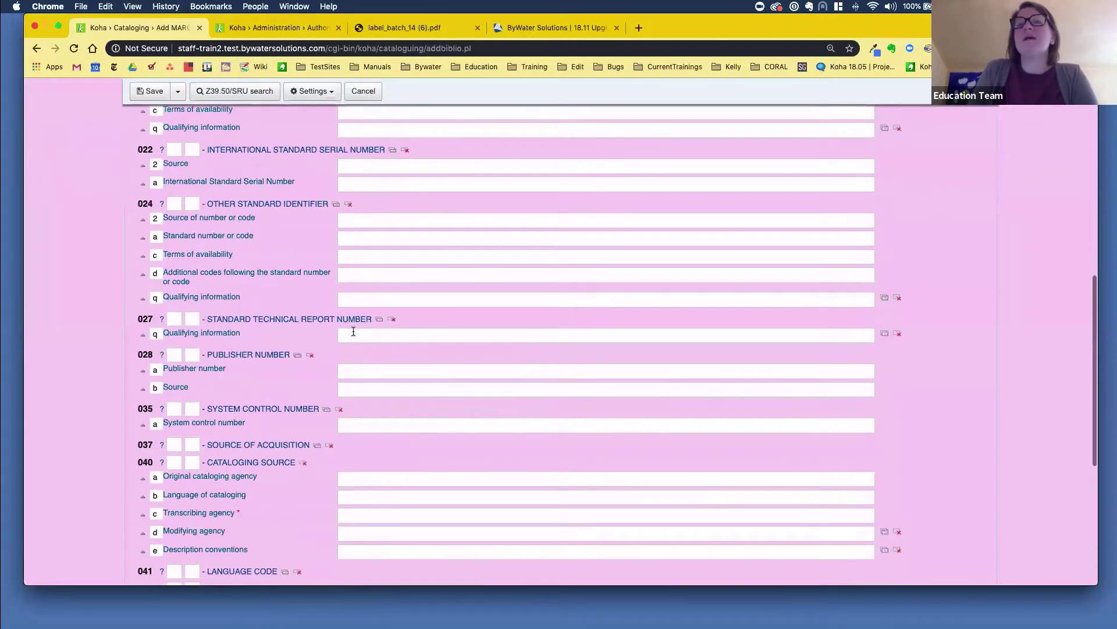
left_click(359, 299)
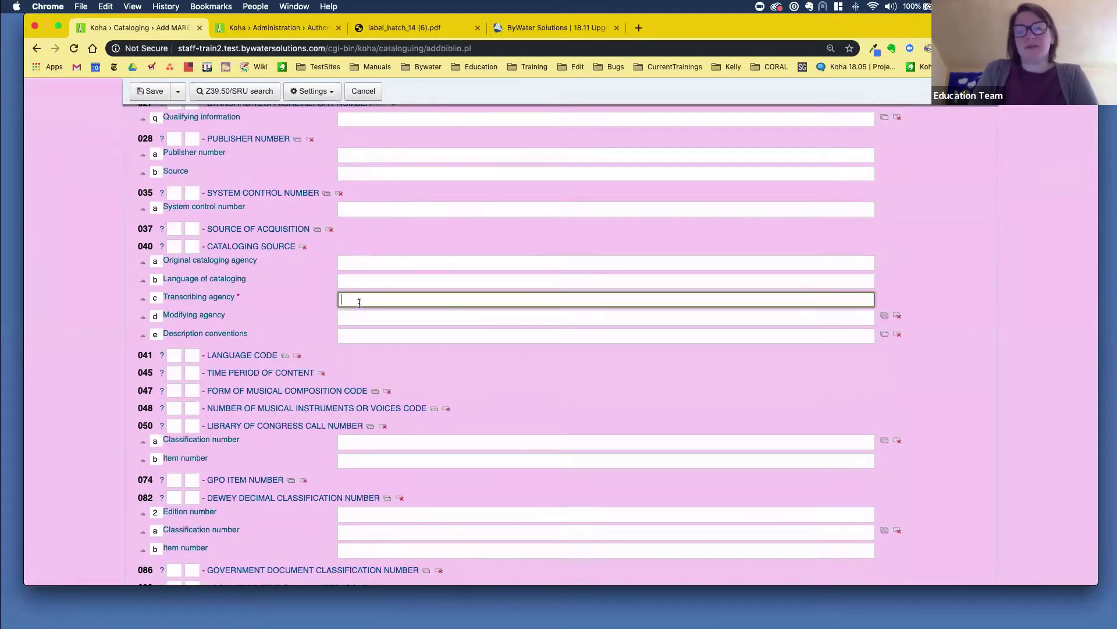
type("KM")
Step: Enter "Kelly's funhouse" as the 245$a title
scroll(196, 192, "up", 15)
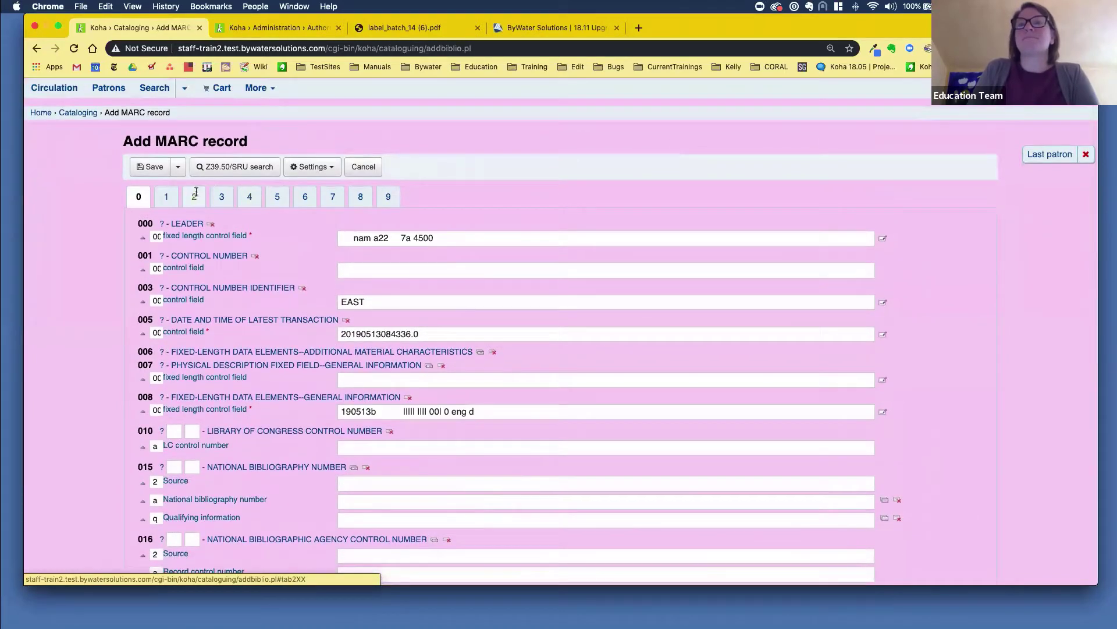
left_click(195, 196)
left_click(386, 312)
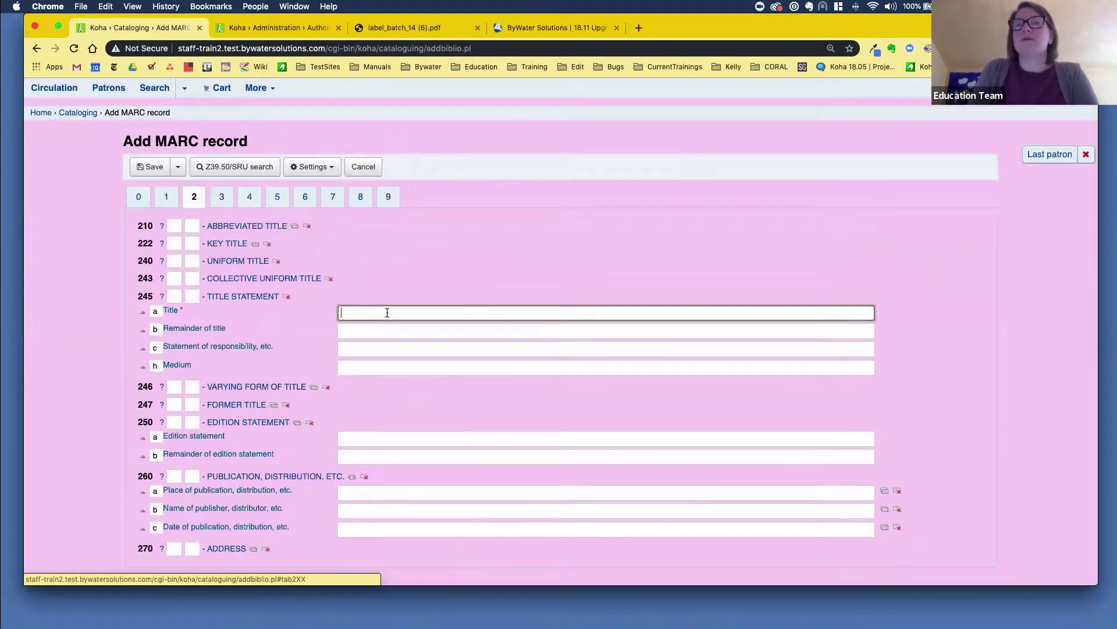
type("Kelly")
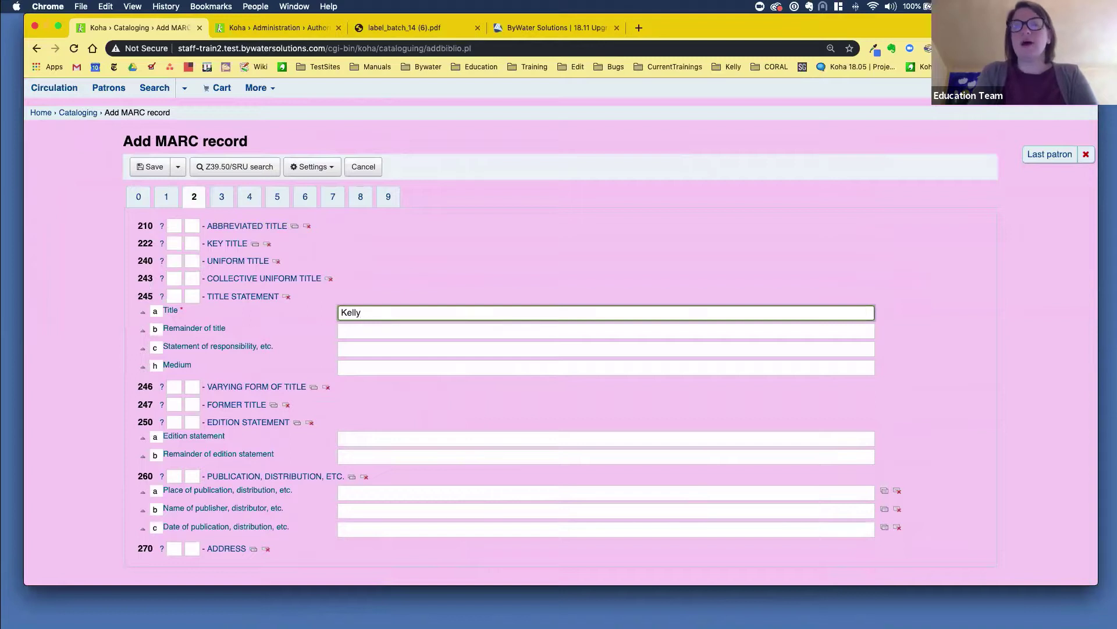
type("'s fun")
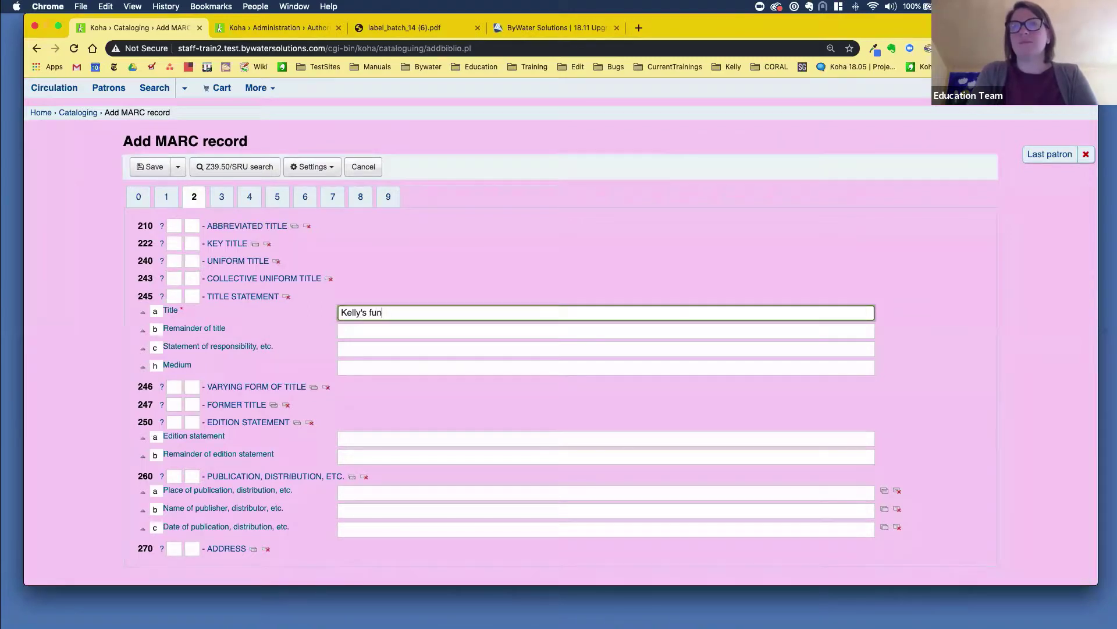
type("house")
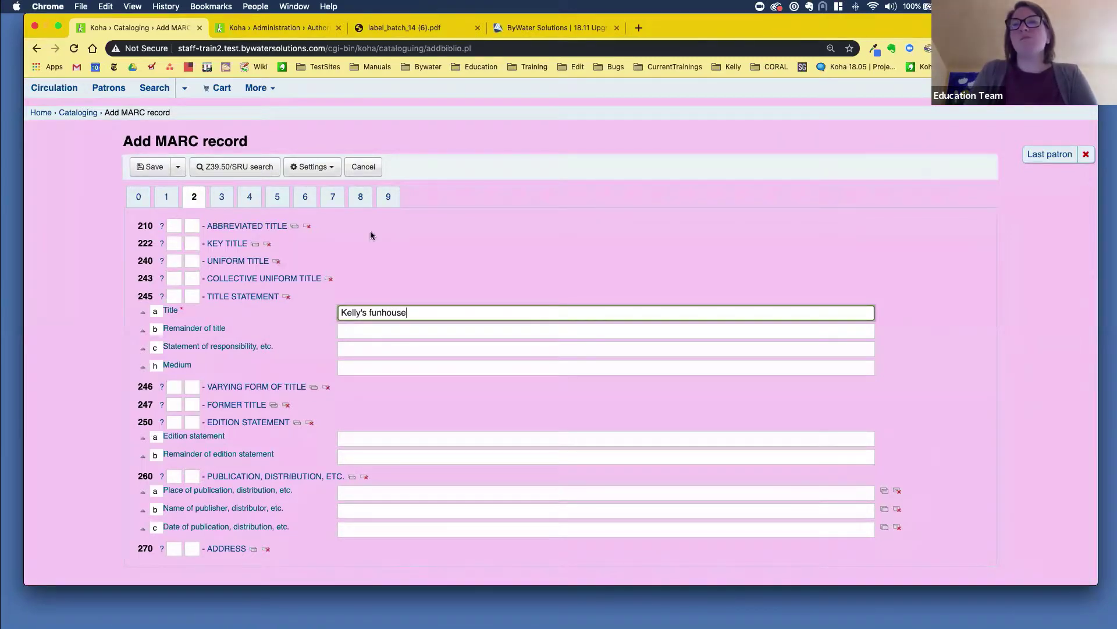
Step: Set the 942$c Koha item type to Book and save the record
left_click(389, 196)
left_click(354, 267)
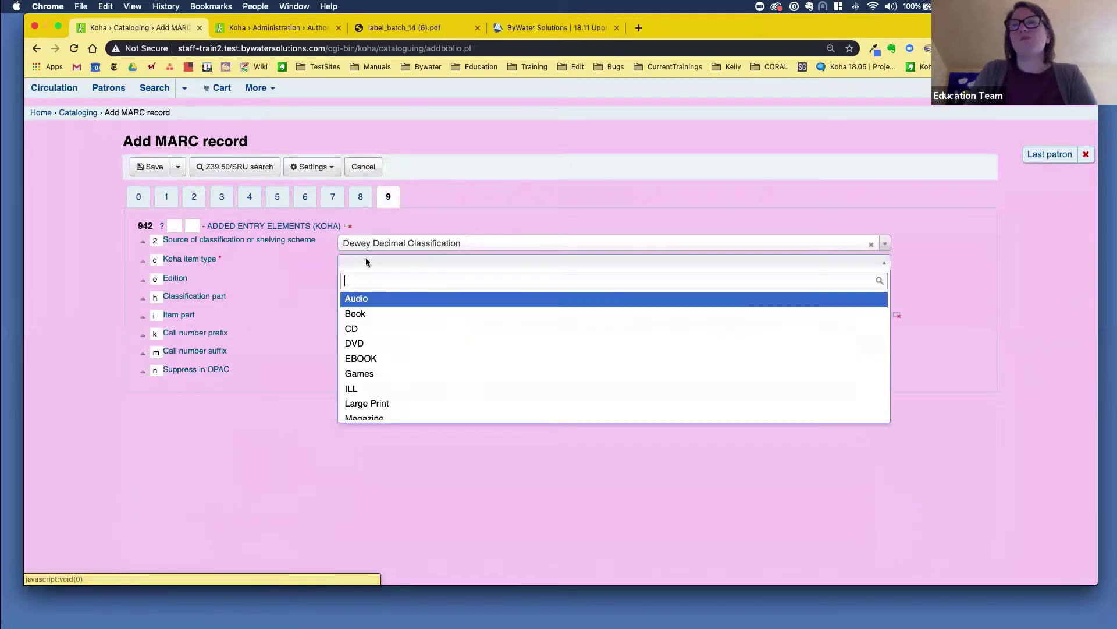
left_click(353, 313)
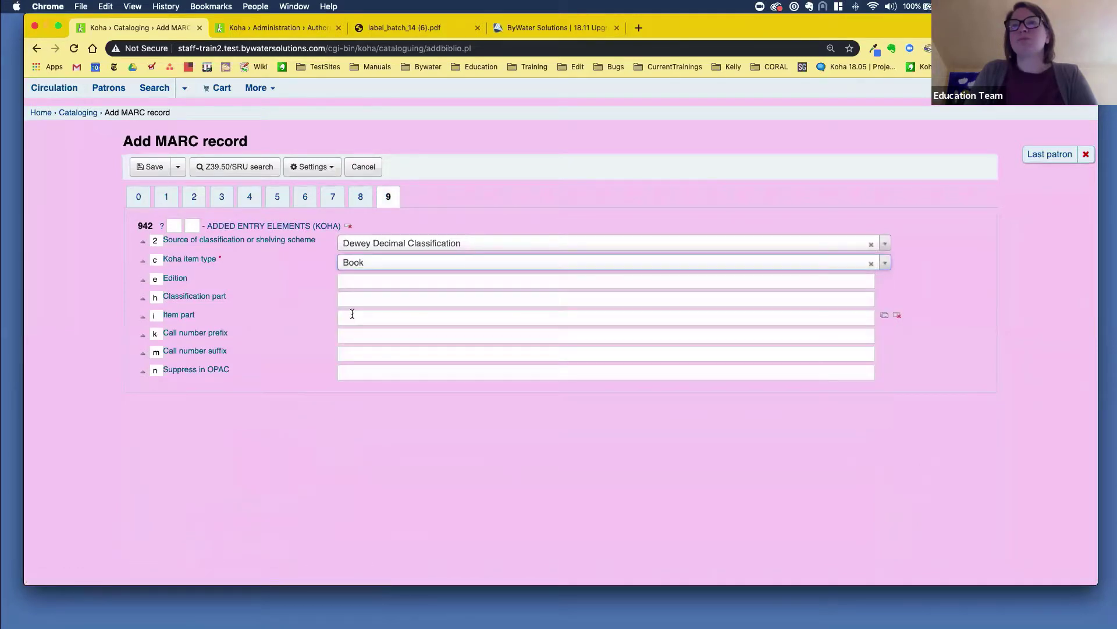
left_click(151, 167)
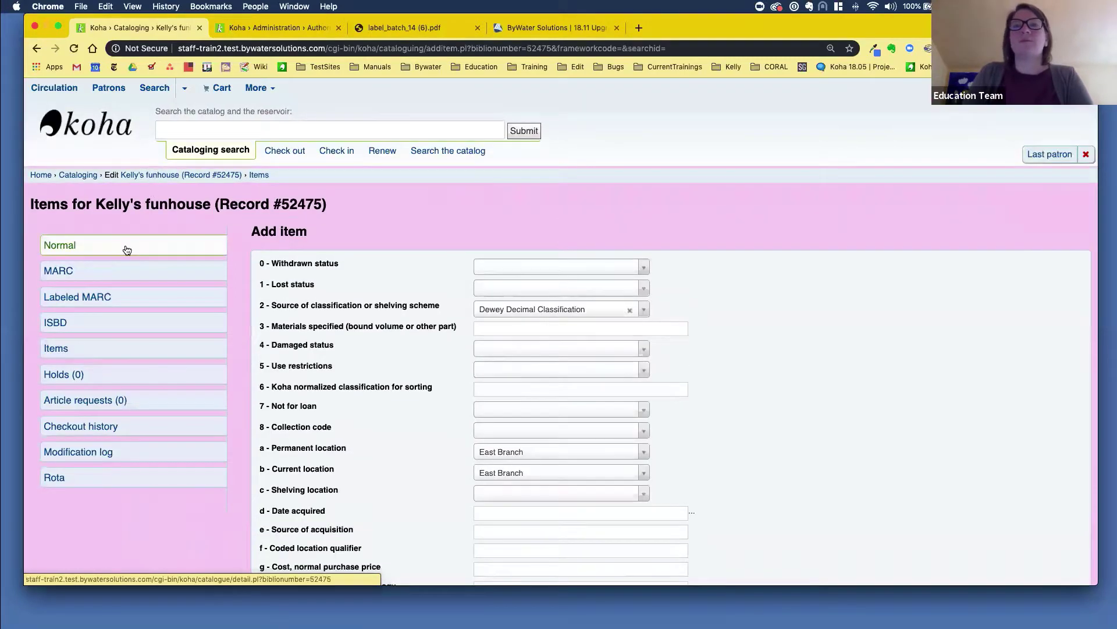
Step: Open the new record's details, examine the 945 creator and modifier subfields in the MARC preview, and close the preview
left_click(127, 250)
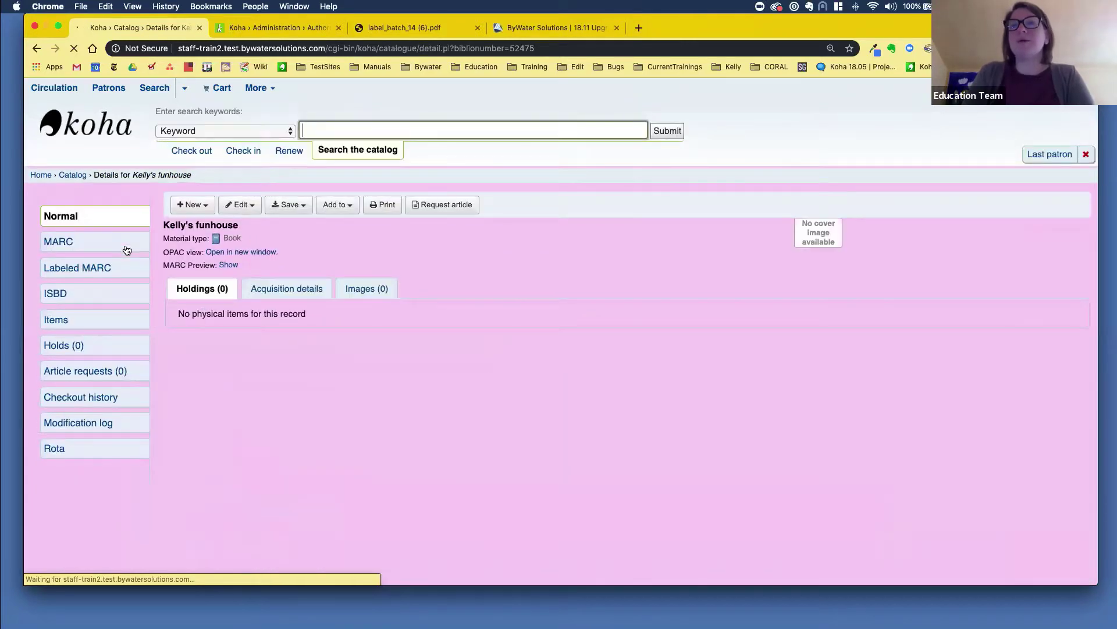
left_click(227, 265)
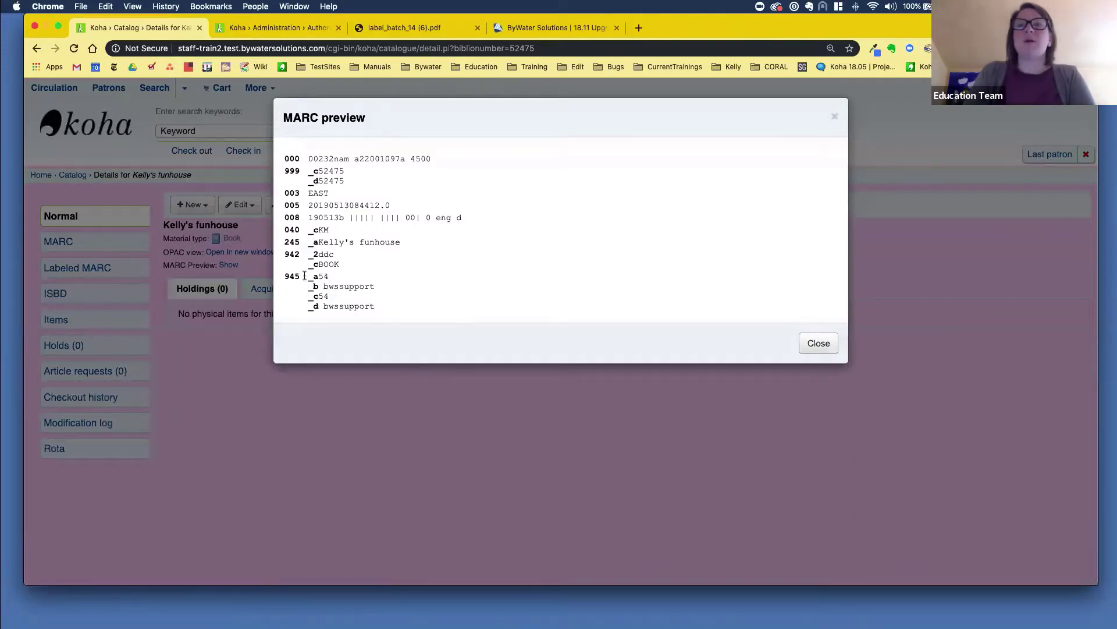
left_click_drag(287, 278, 398, 303)
left_click(410, 296)
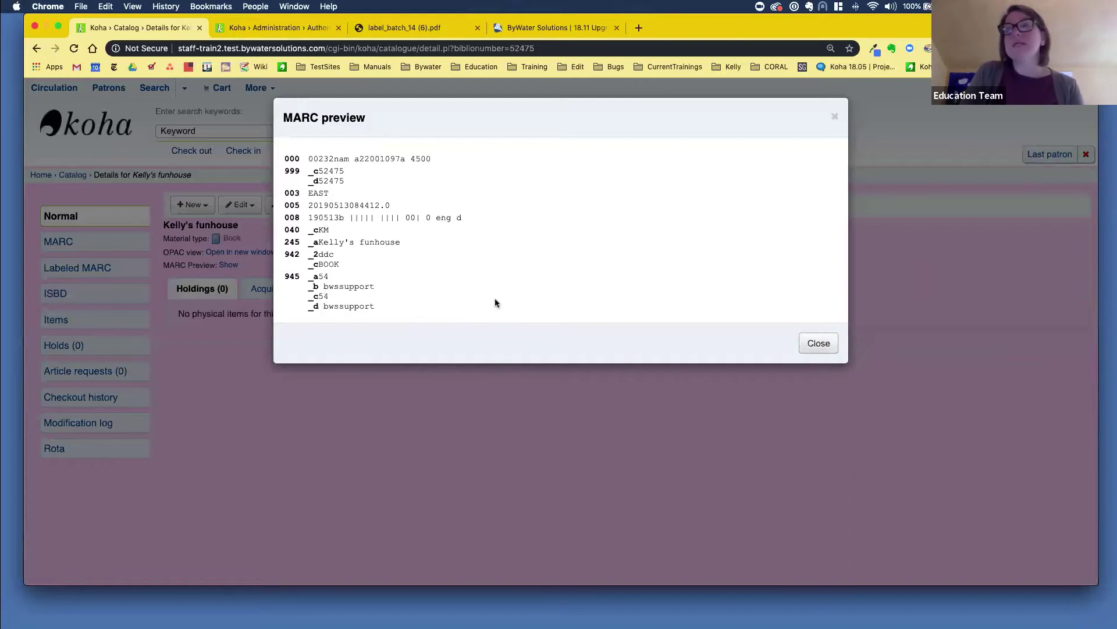
left_click(819, 344)
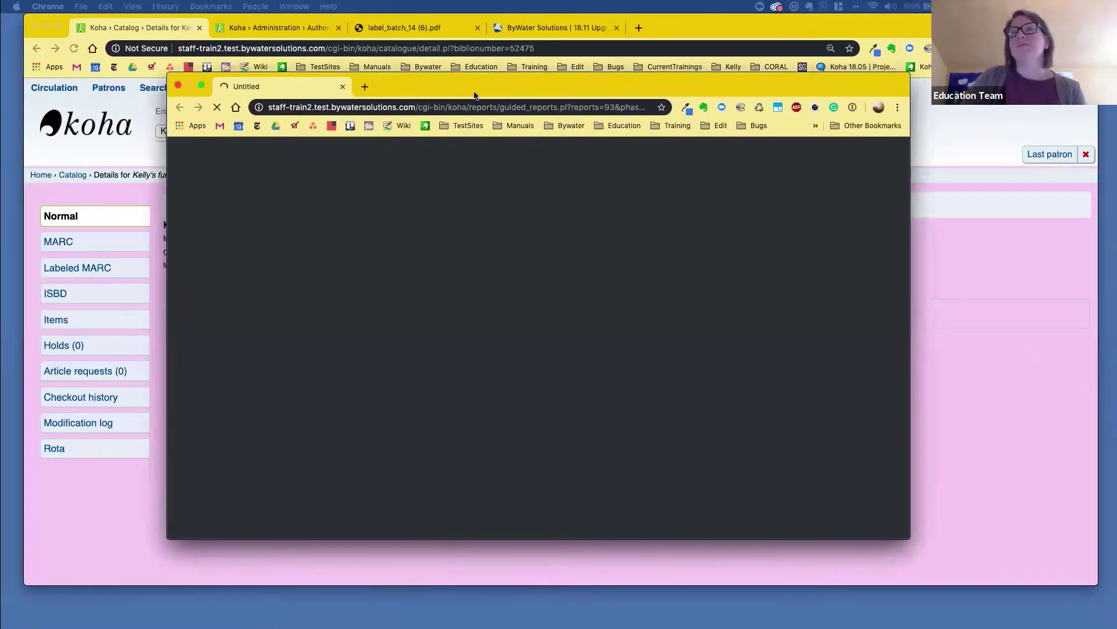
Step: Enlarge the separate browser window holding the "Items with holds" report
left_click_drag(906, 529, 1075, 592)
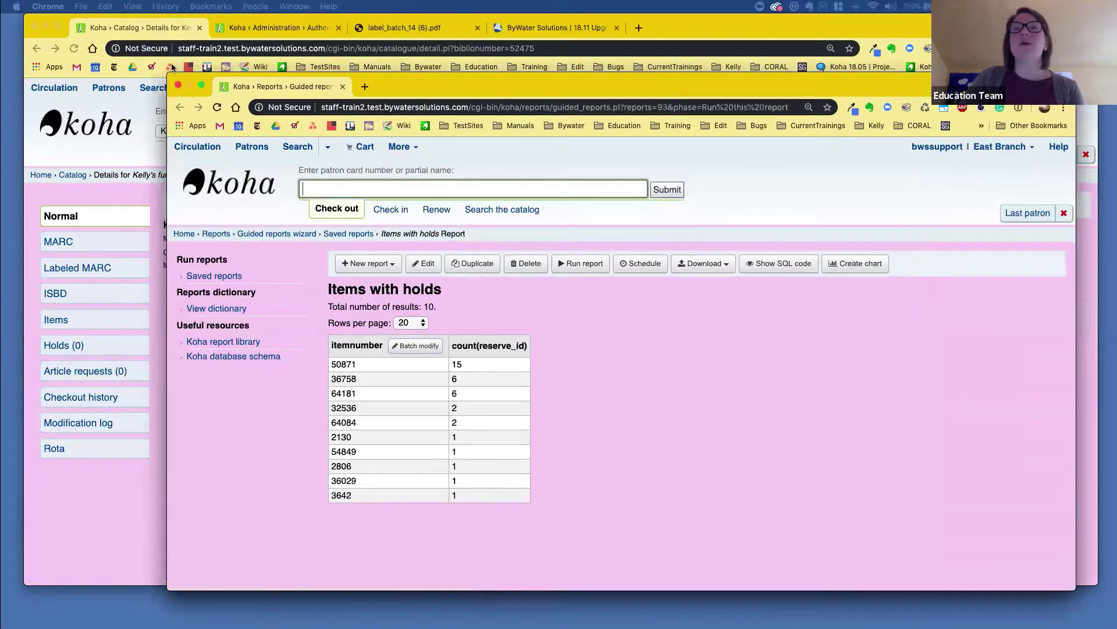
Step: Send the items in the "Items with holds" report to batch item modification and look over the item list
left_click_drag(168, 76, 29, 30)
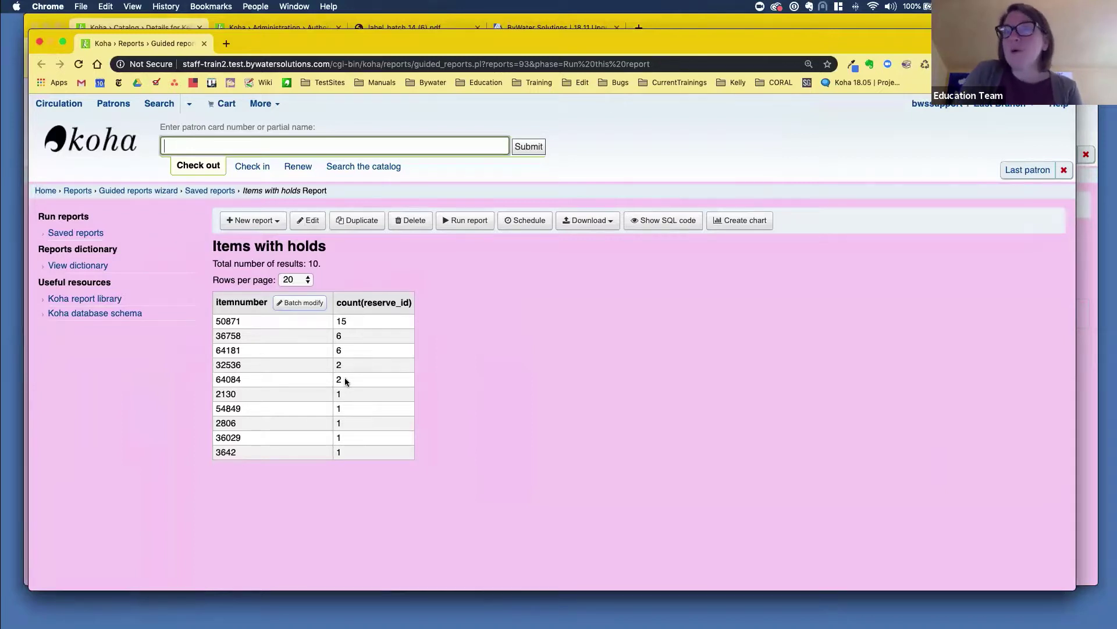
left_click(310, 307)
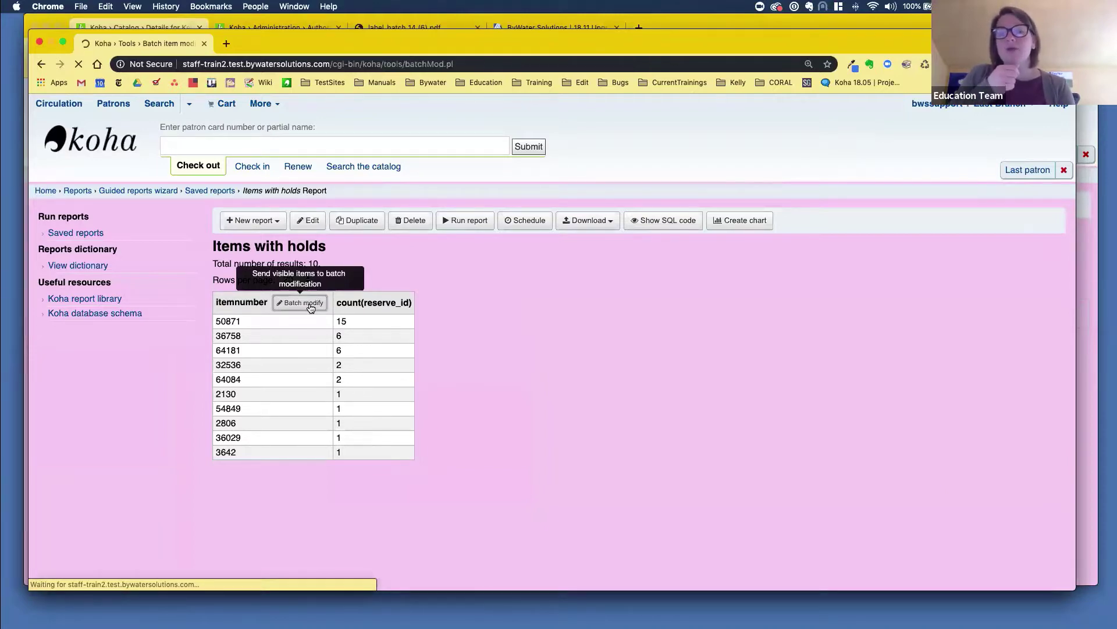
scroll(296, 323, "down", 4)
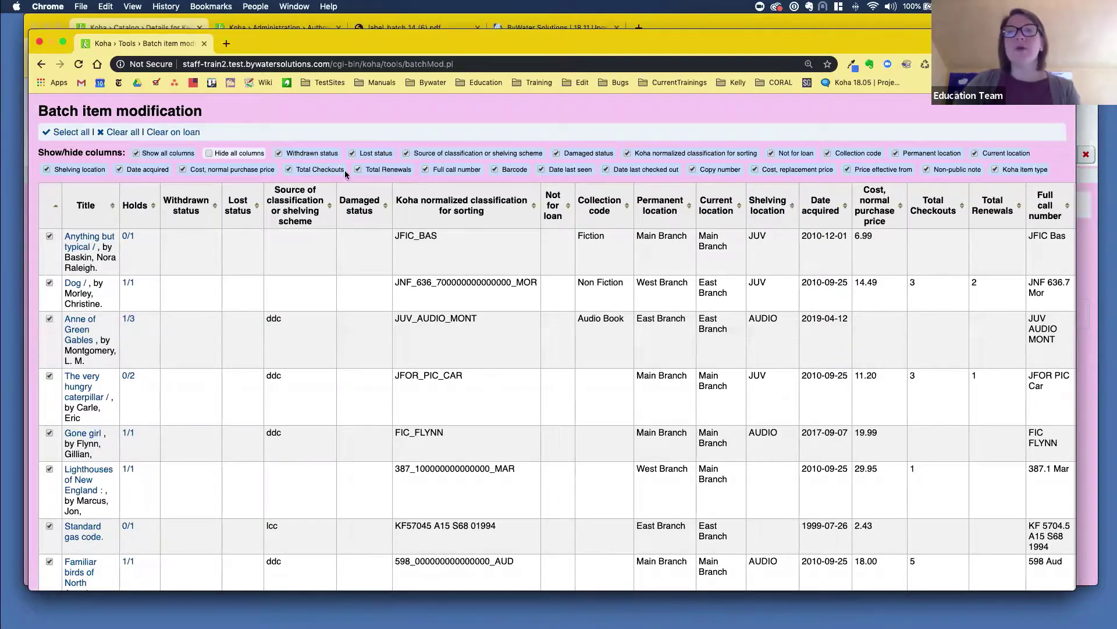
scroll(378, 168, "up", 3)
Step: Open the list of actions in the "type" MARC modification template from the Koha tools
left_click(261, 105)
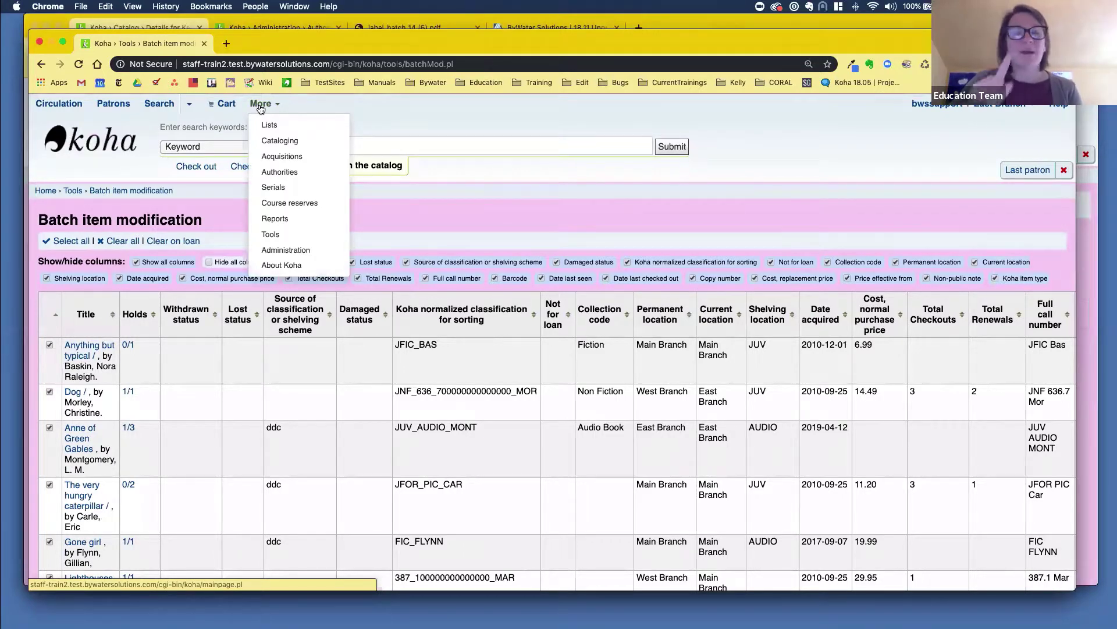
left_click(287, 242)
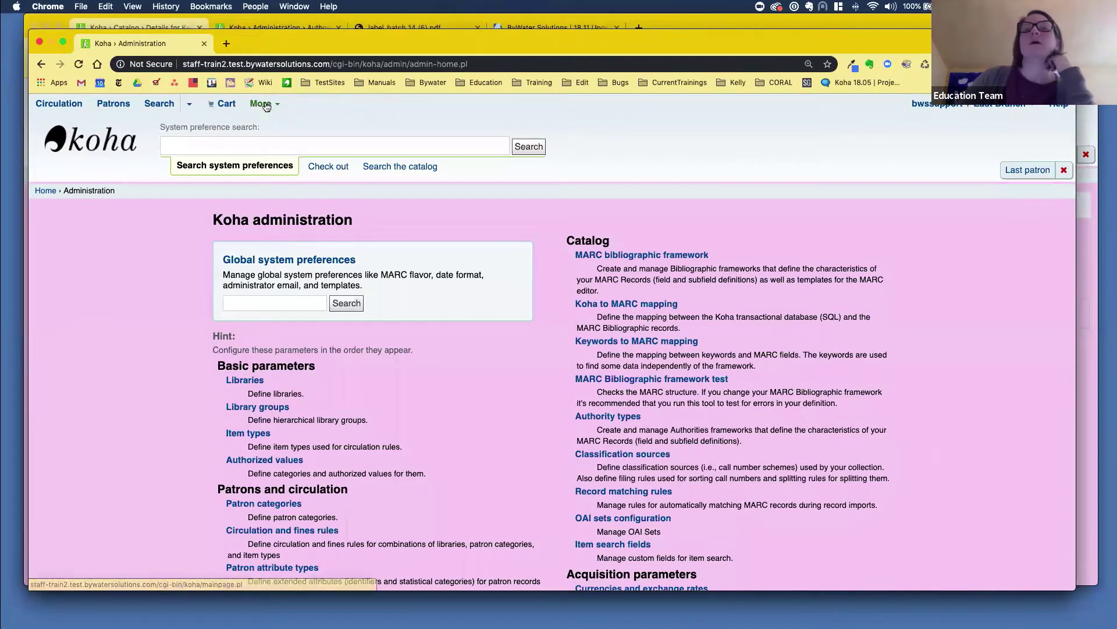
left_click(266, 106)
left_click(291, 234)
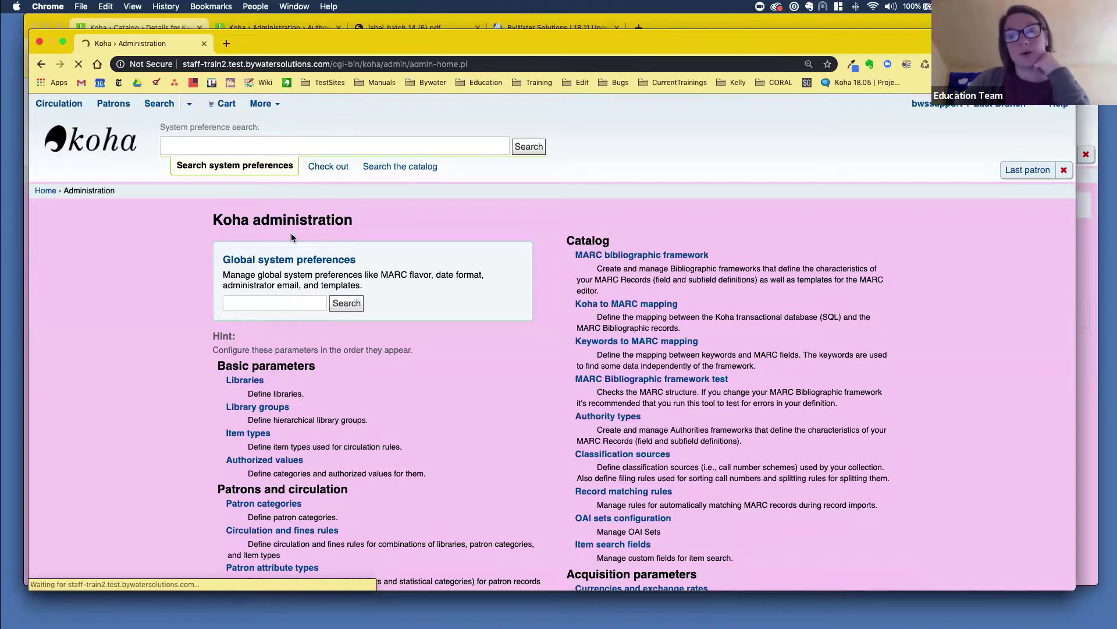
scroll(356, 387, "down", 2)
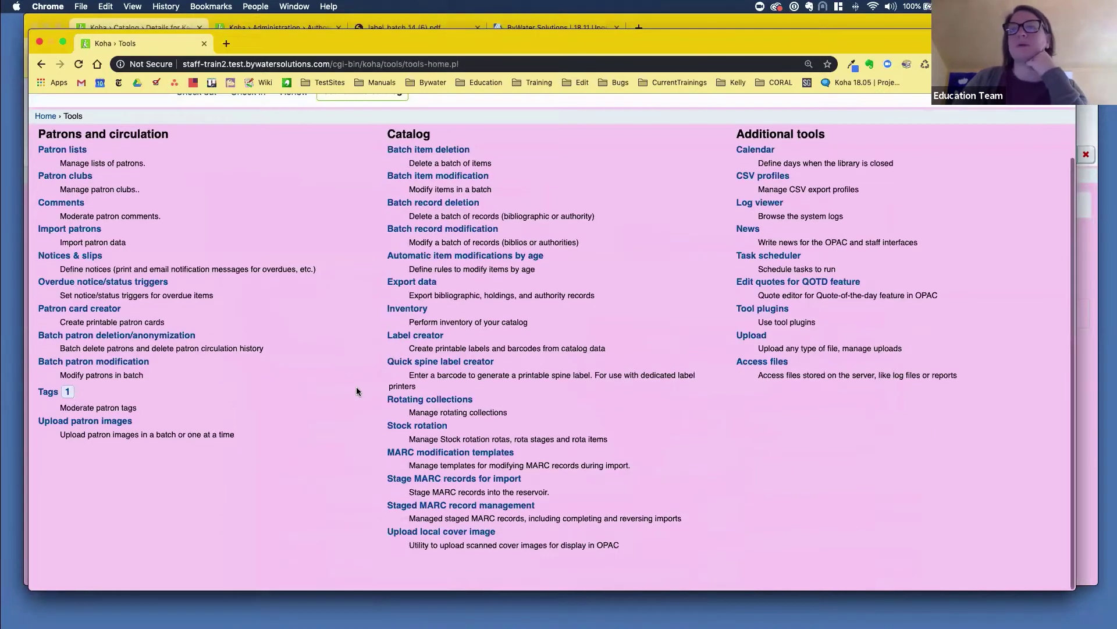
left_click(409, 457)
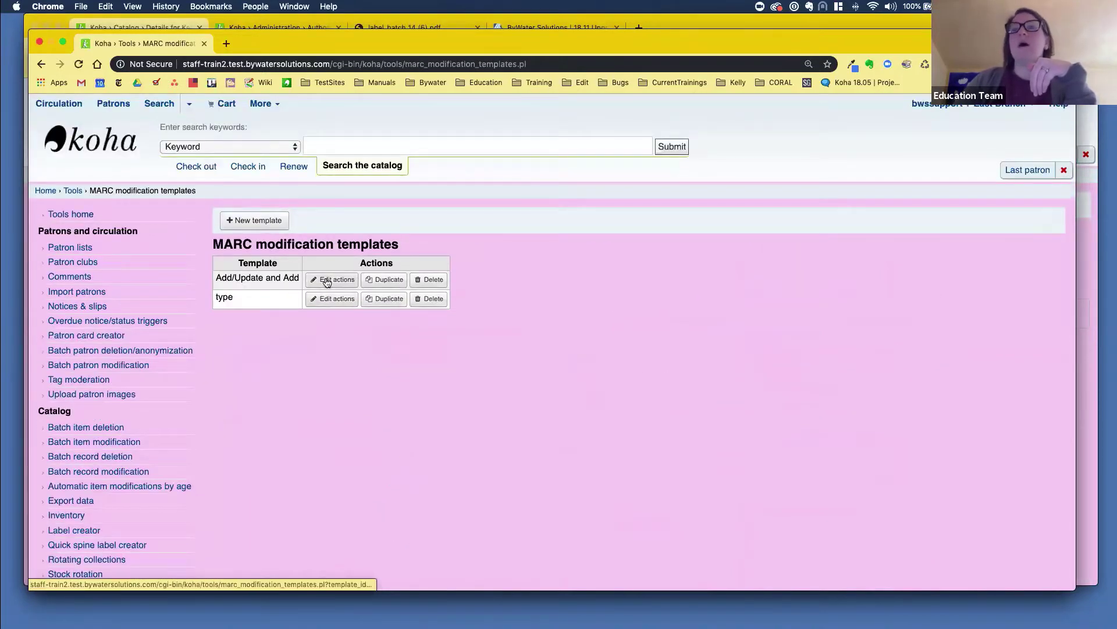
left_click(330, 300)
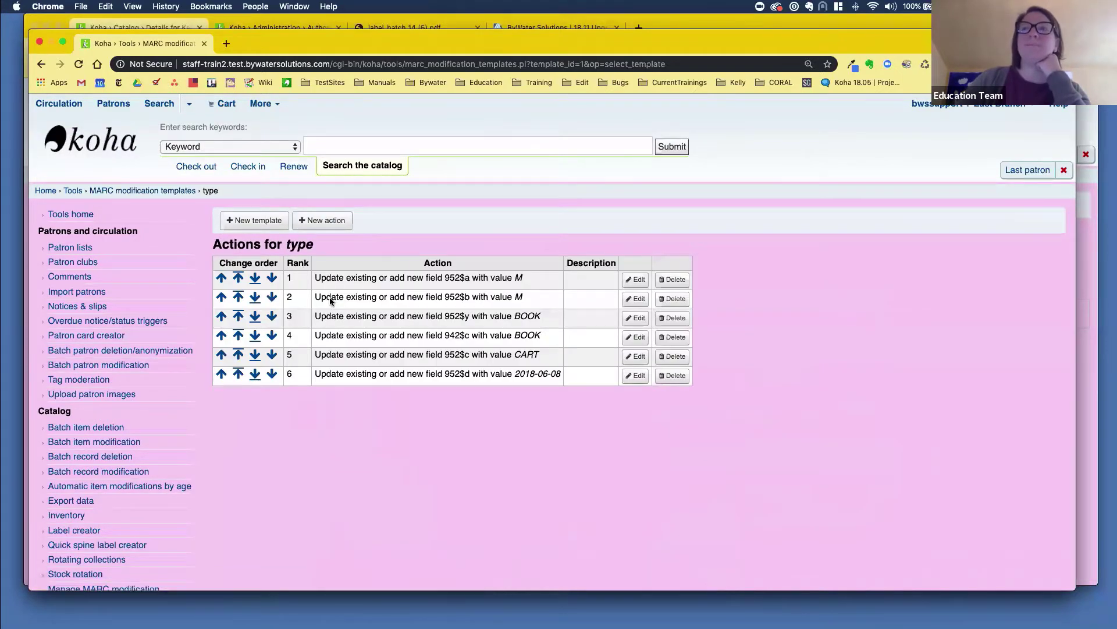
Step: Open the template's first action, on field 952$a, for editing and examine the available action types without changing it
left_click(635, 279)
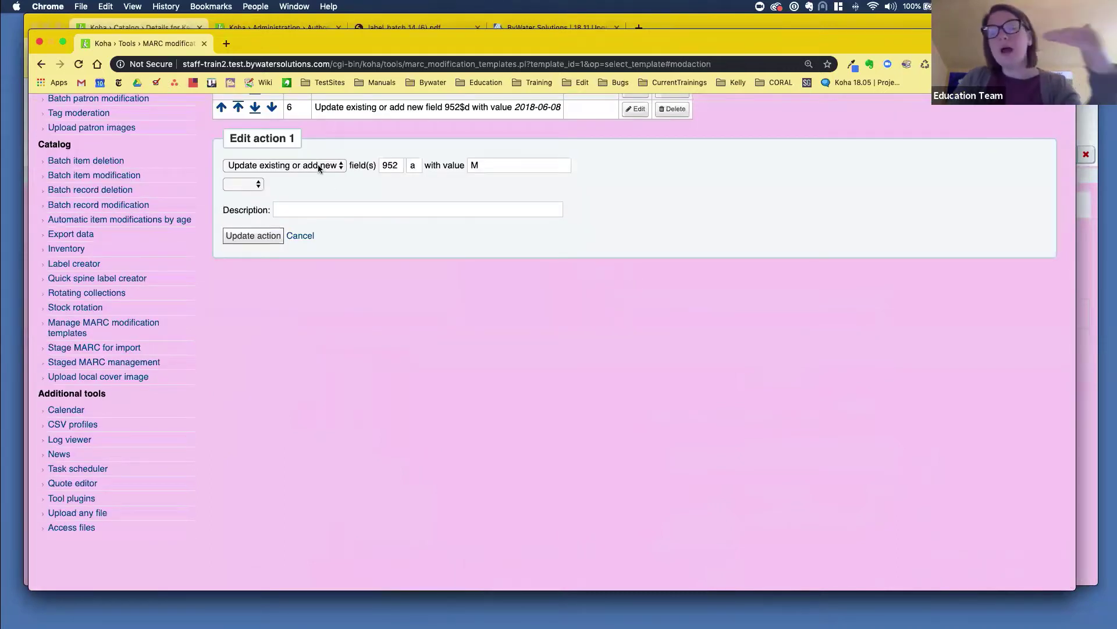
left_click(279, 167)
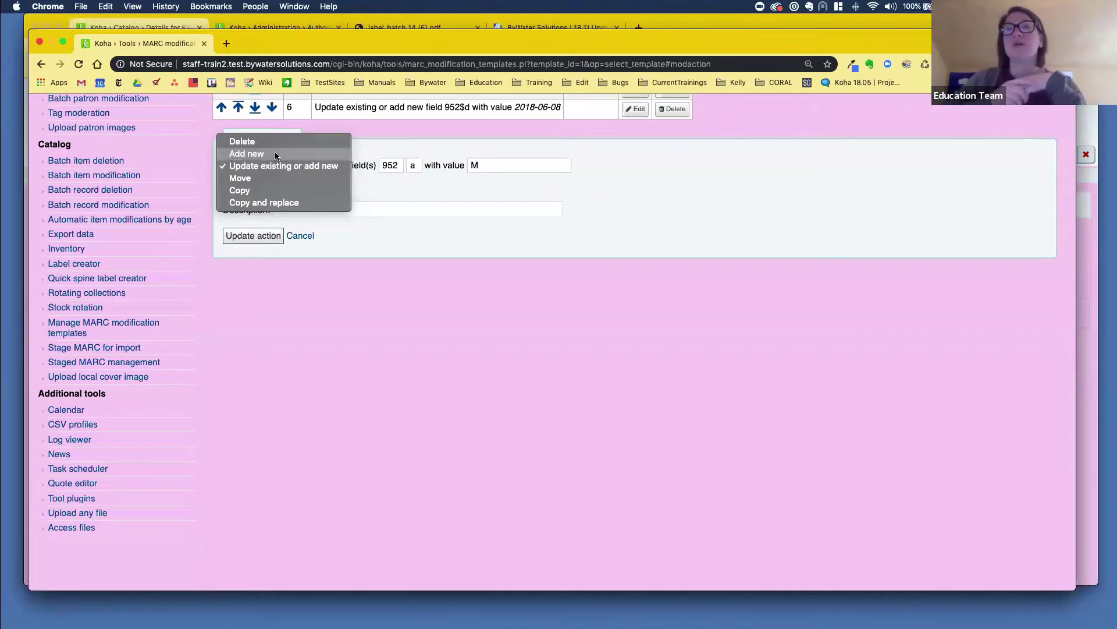
left_click(275, 153)
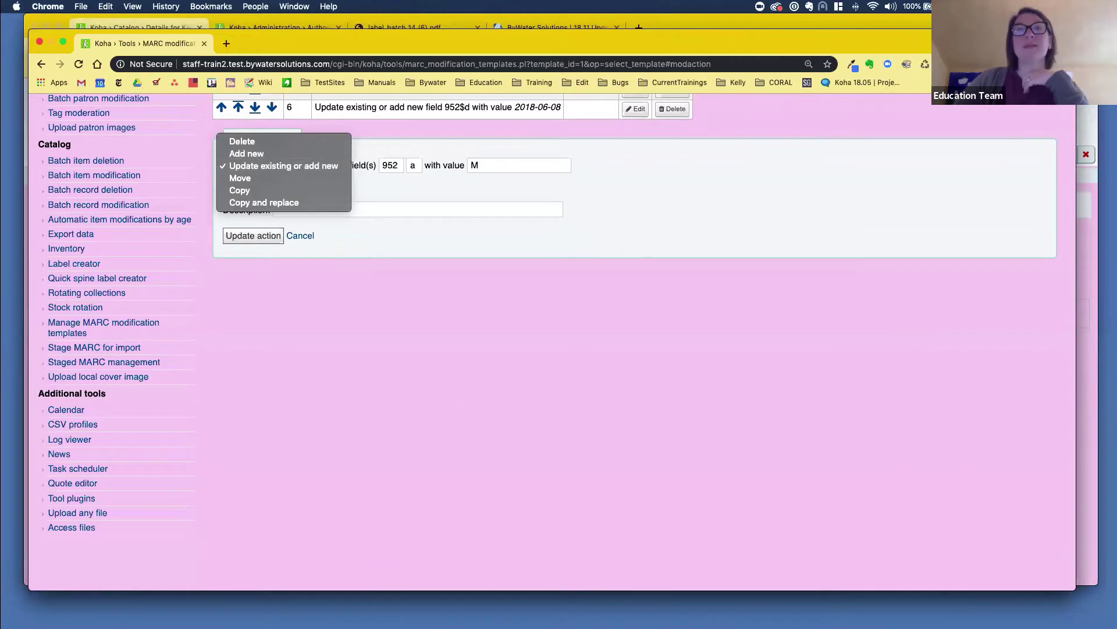
right_click(269, 288)
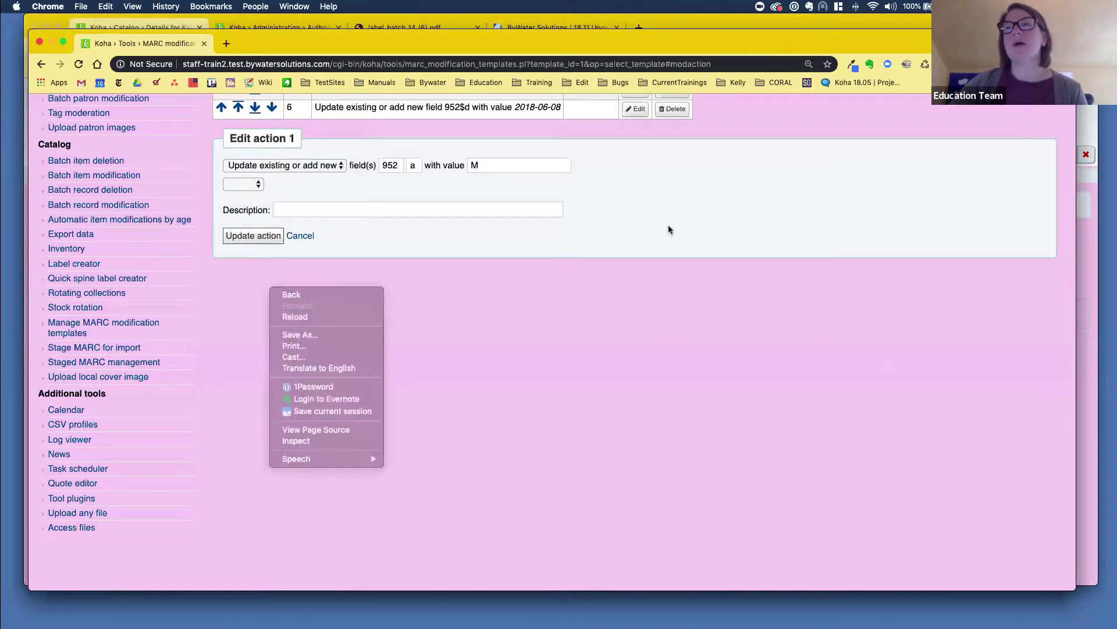
left_click(668, 228)
scroll(668, 228, "up", 5)
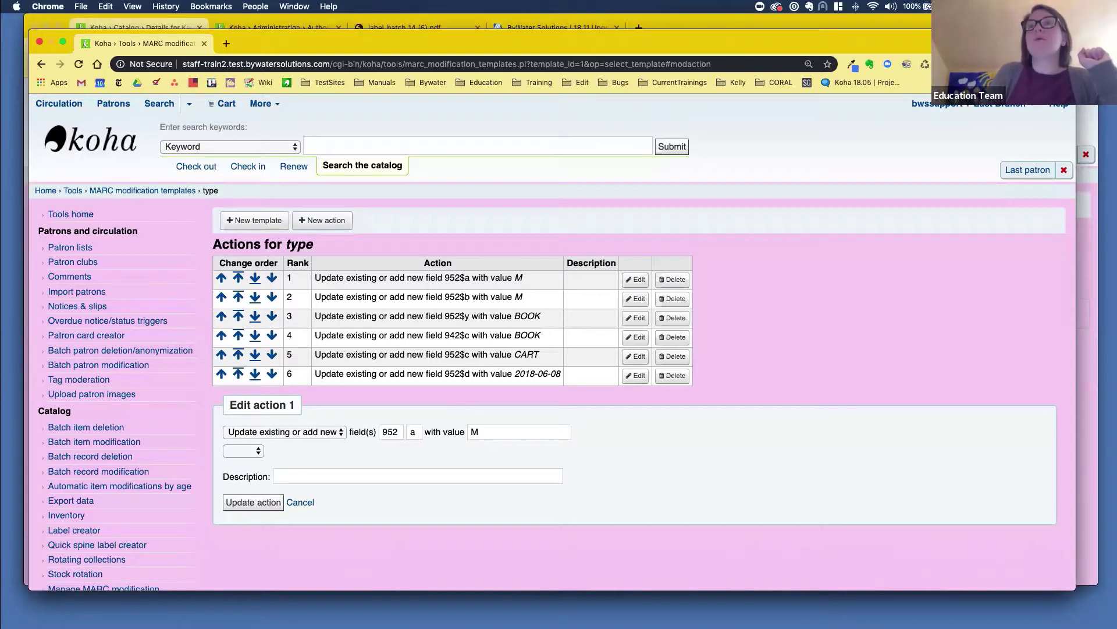
Step: Switch to the browser window with the catalog record and open the classification sources in Koha administration there
left_click_drag(276, 44, 276, 93)
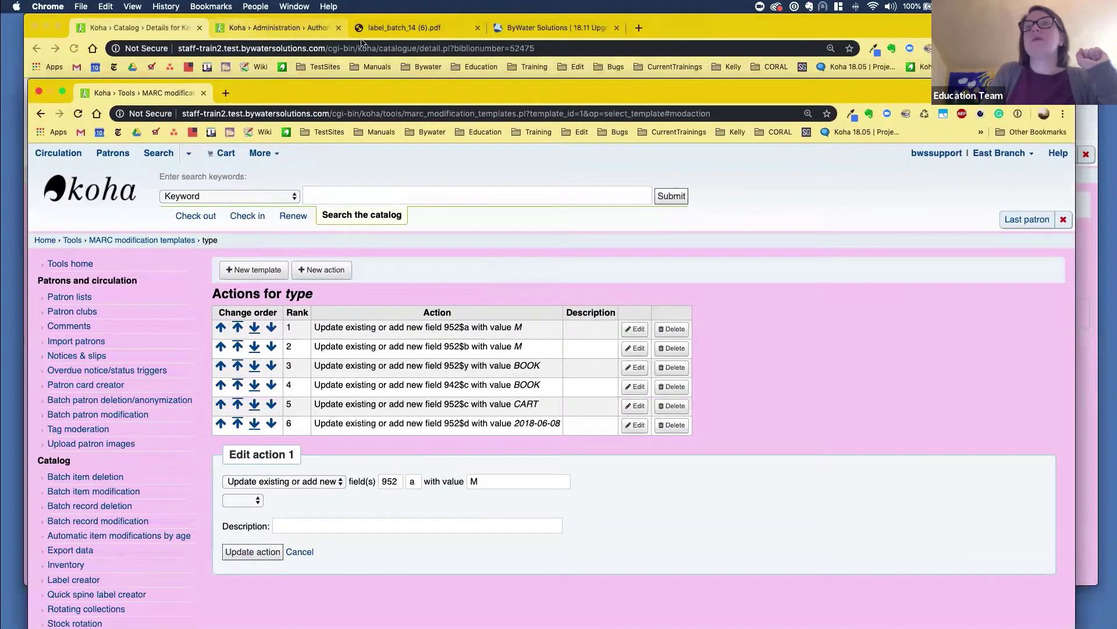
left_click(387, 28)
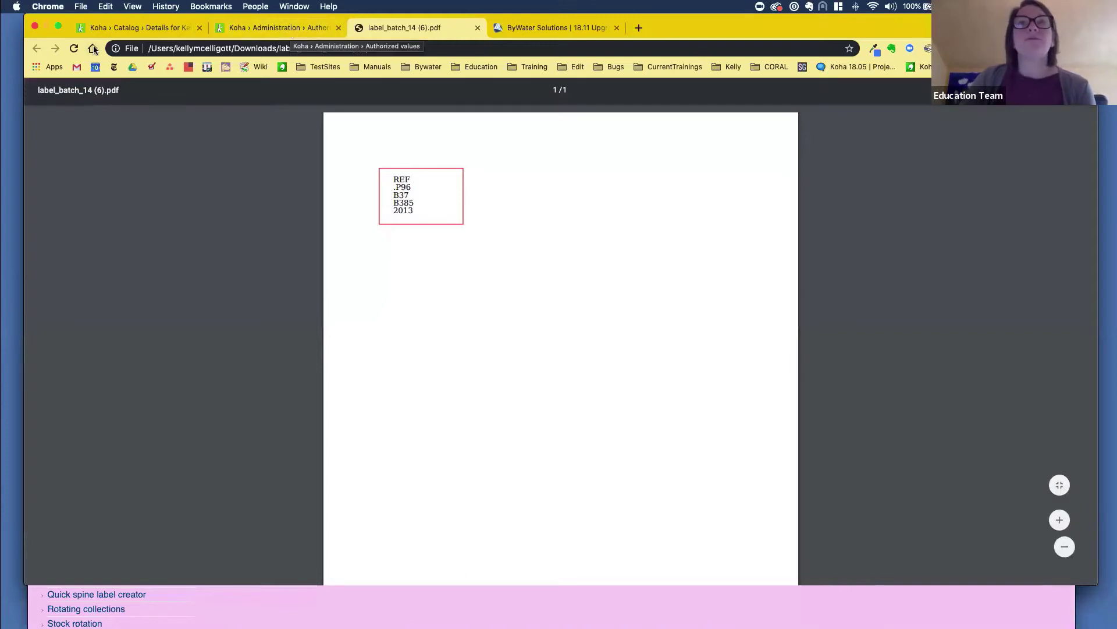
left_click(157, 27)
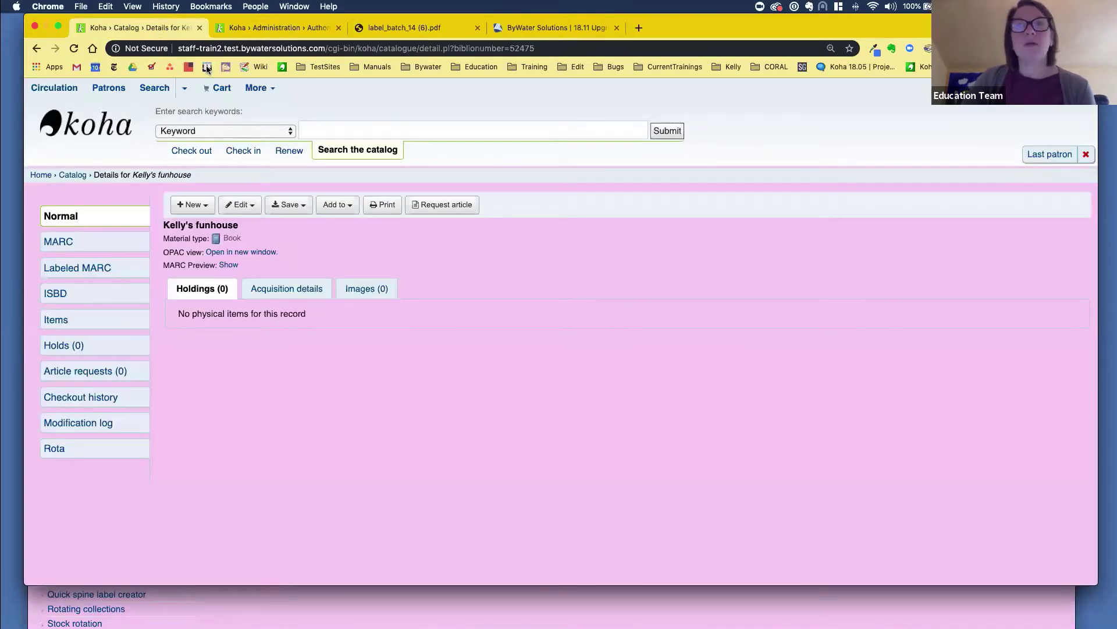
left_click(255, 91)
left_click(297, 234)
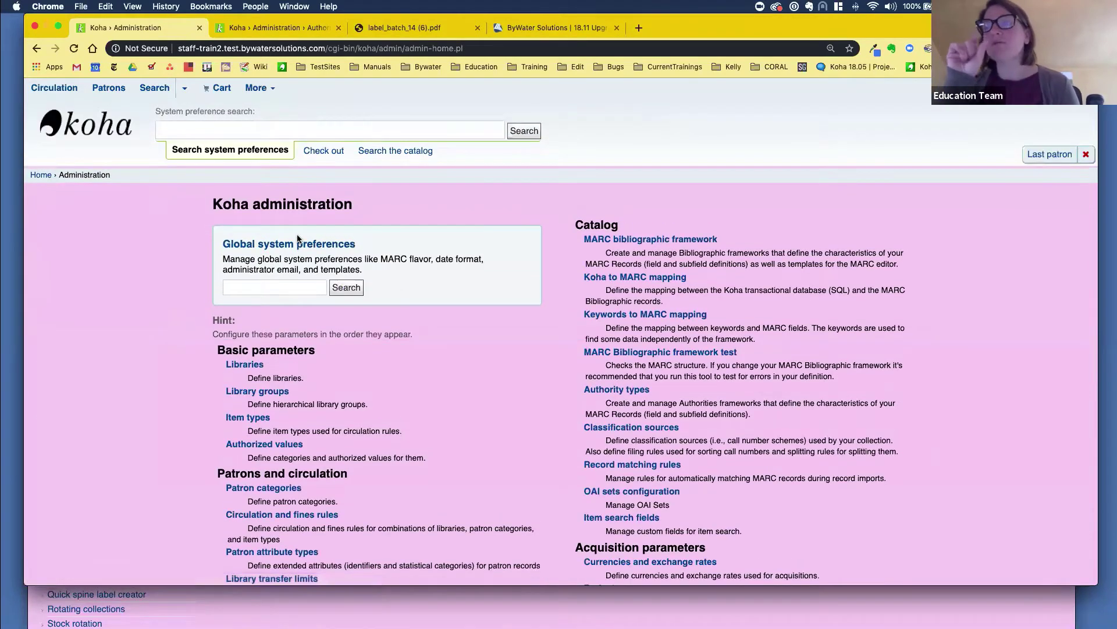
scroll(714, 371, "down", 3)
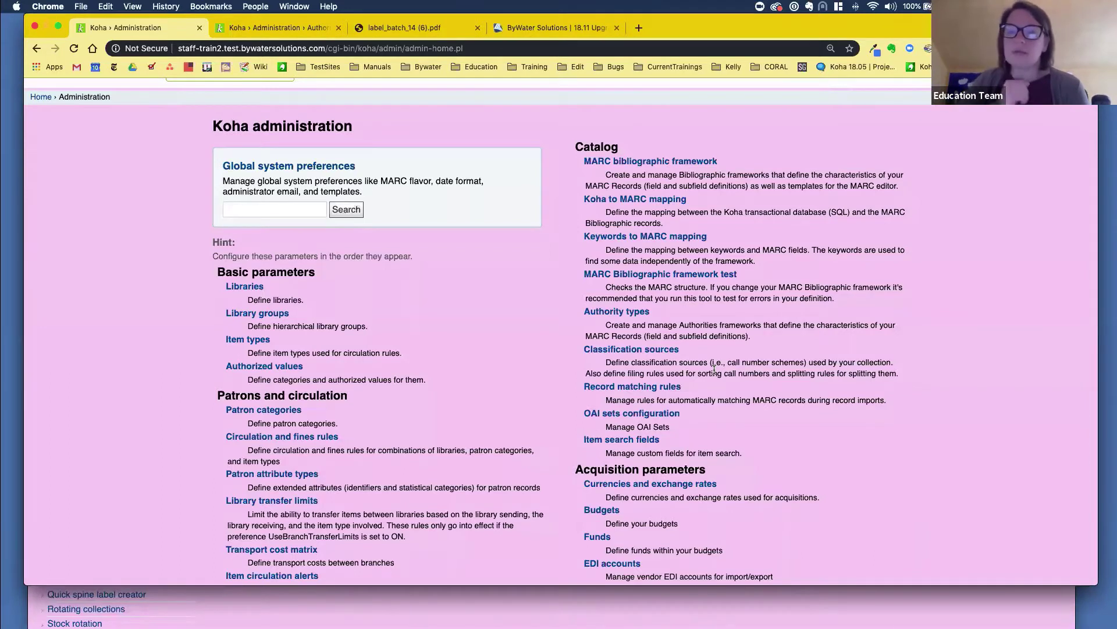
scroll(847, 433, "down", 1)
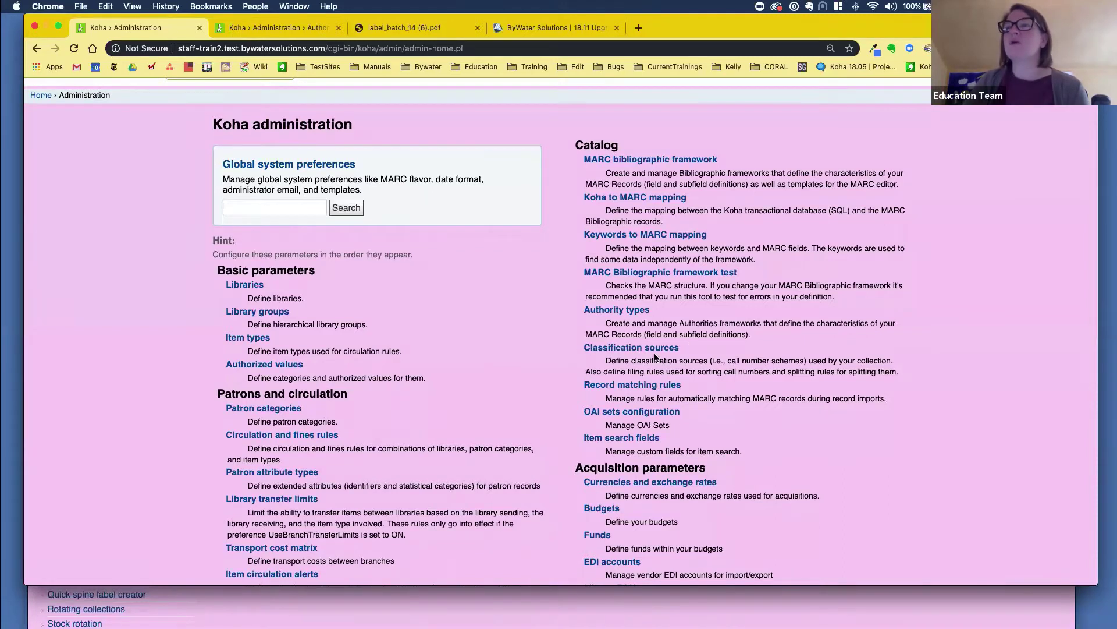
left_click(620, 352)
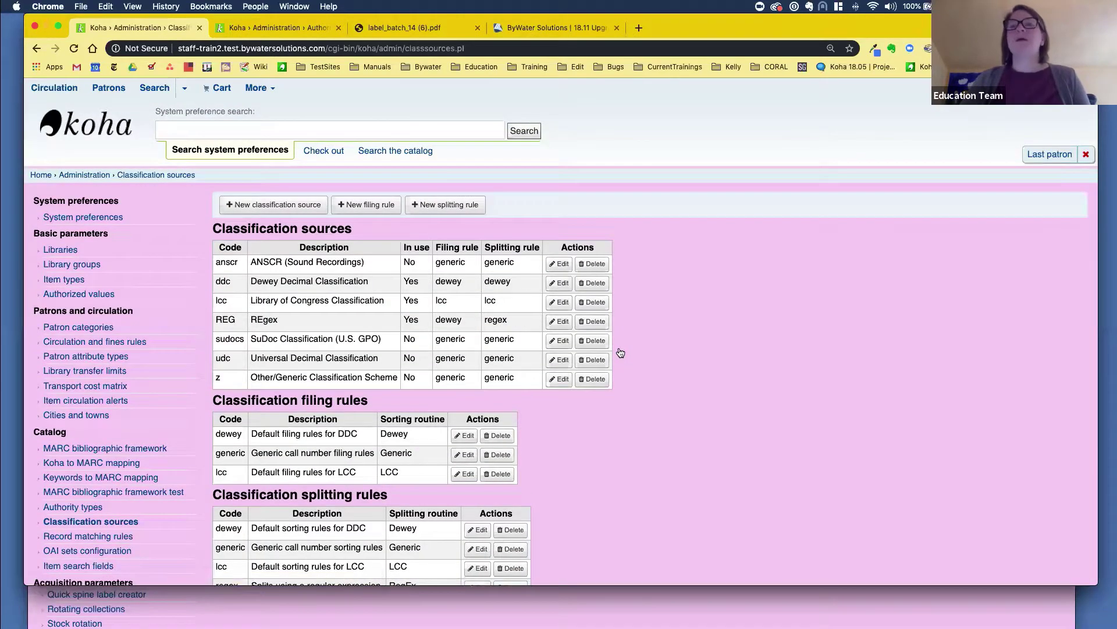
Step: Look over the classification splitting rules and open the regex rule for editing
scroll(620, 352, "down", 3)
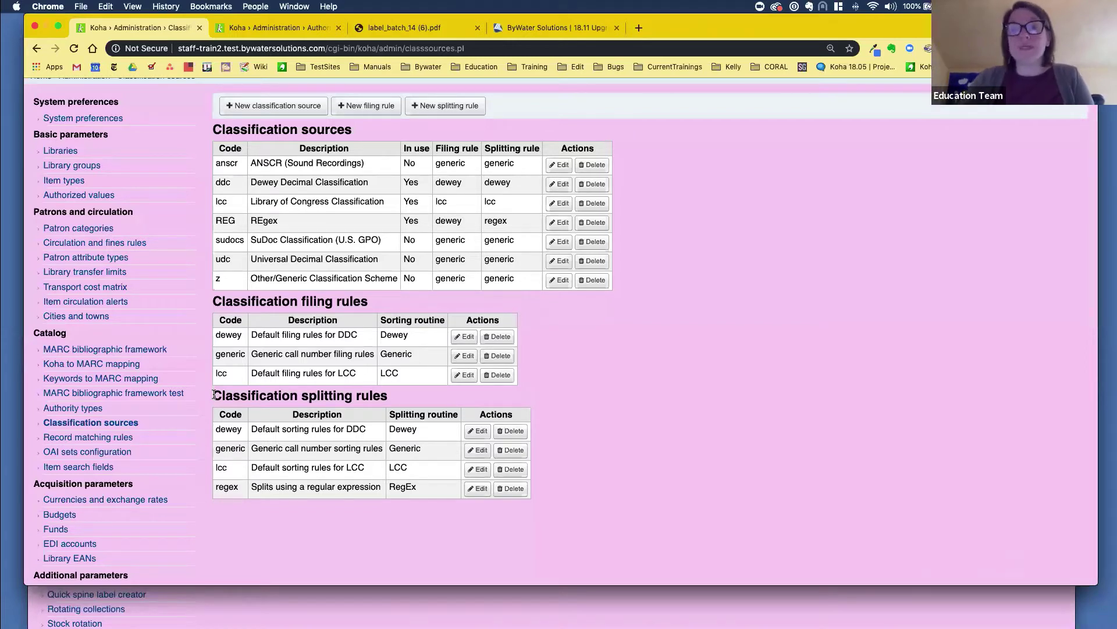
left_click_drag(251, 487, 363, 492)
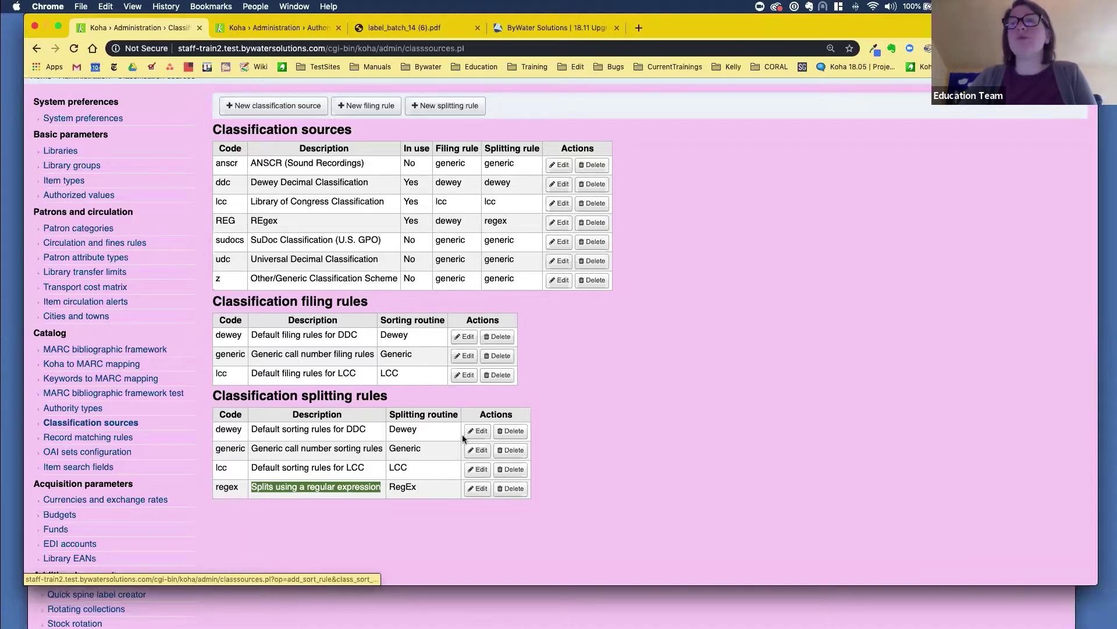
left_click(479, 492)
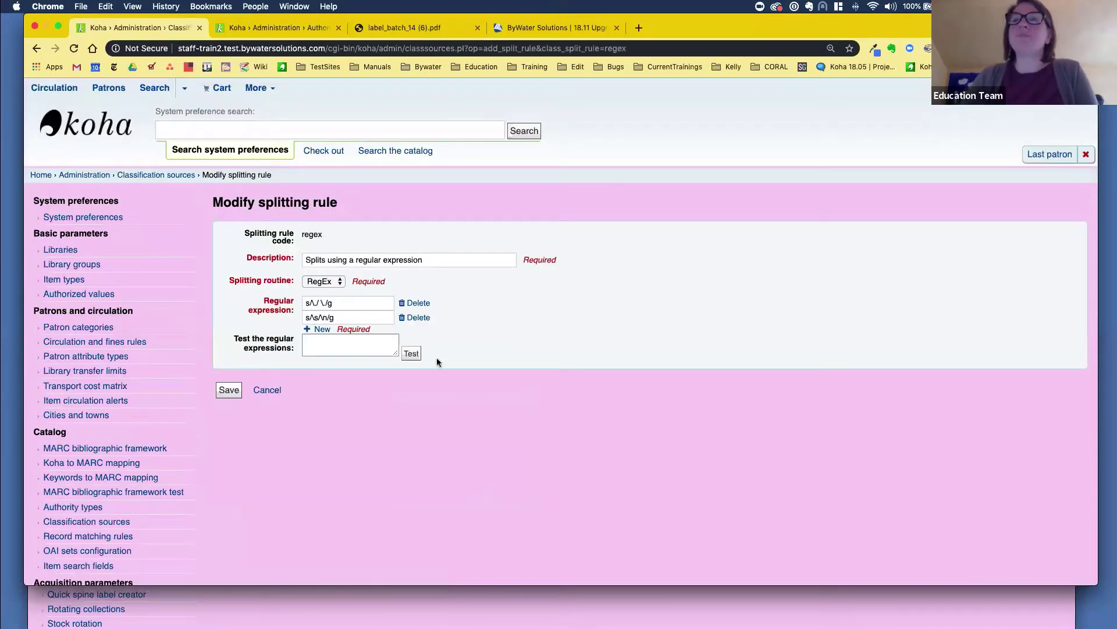
Step: Test the splitting rule's regular expressions on the call number "REF P96.B37 B385 2013" and examine how it is split
left_click(339, 298)
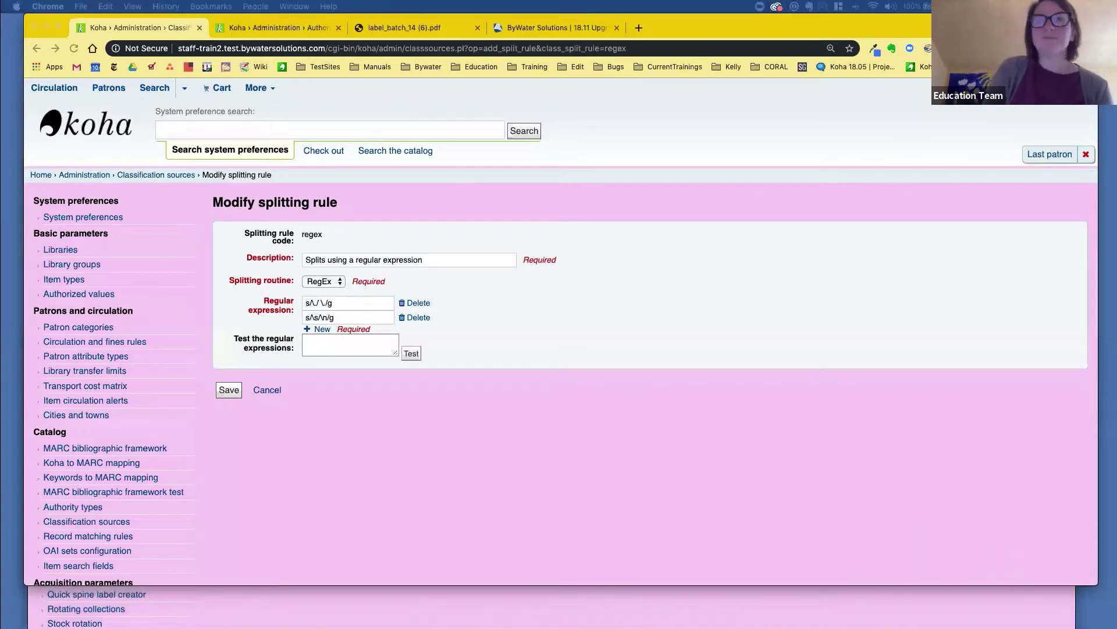
left_click(315, 339)
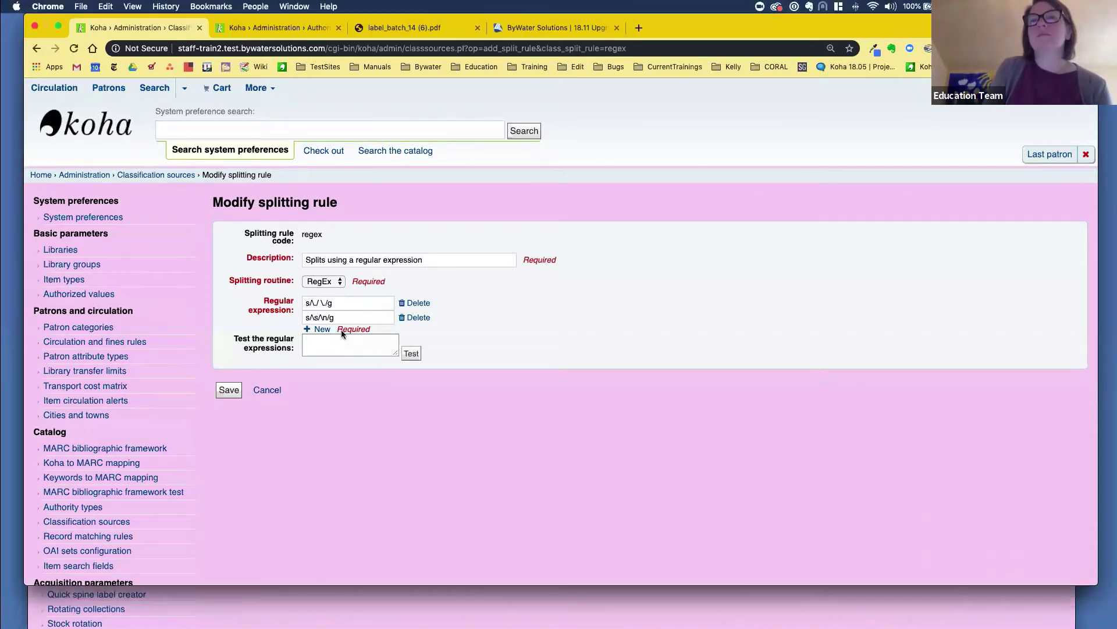
type("REF P96.B37 B385 2013")
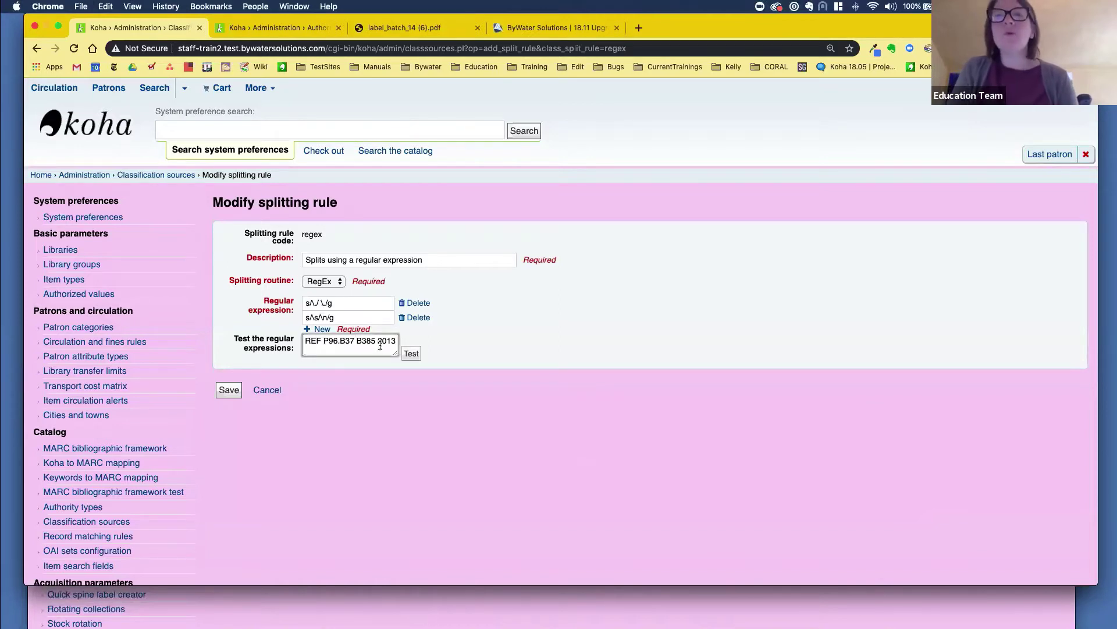
left_click(413, 355)
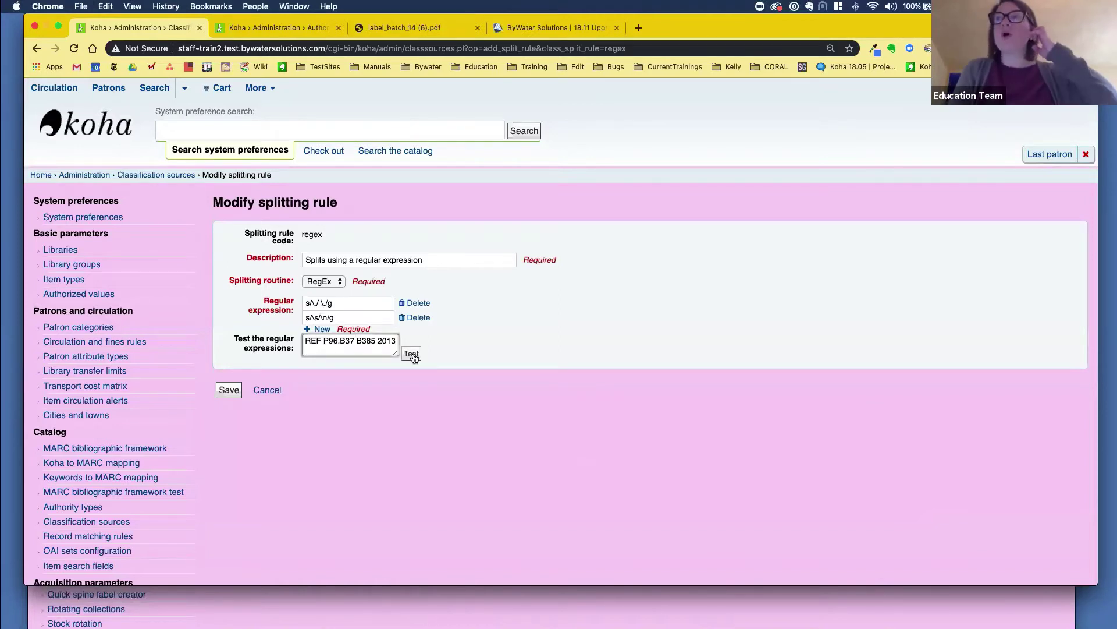
left_click(412, 355)
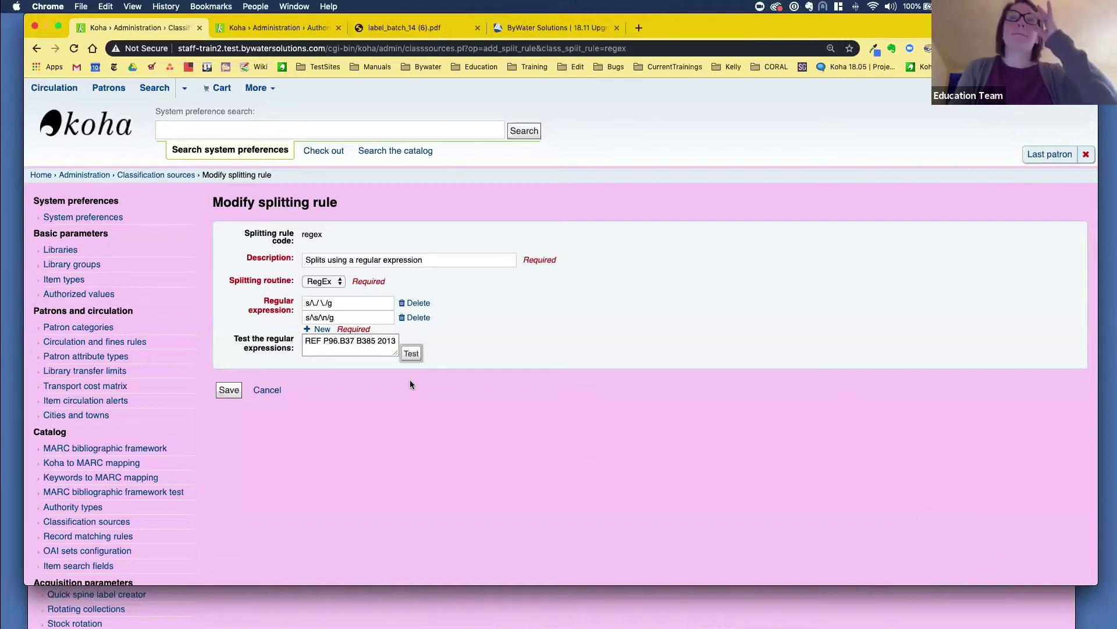
left_click(410, 355)
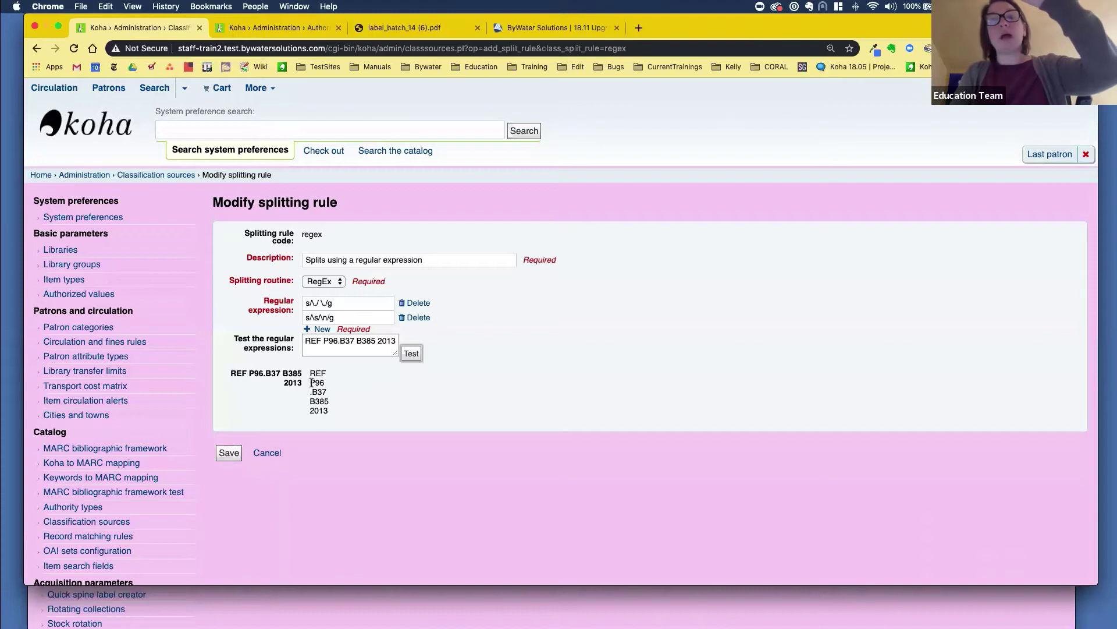
left_click_drag(309, 379, 324, 399)
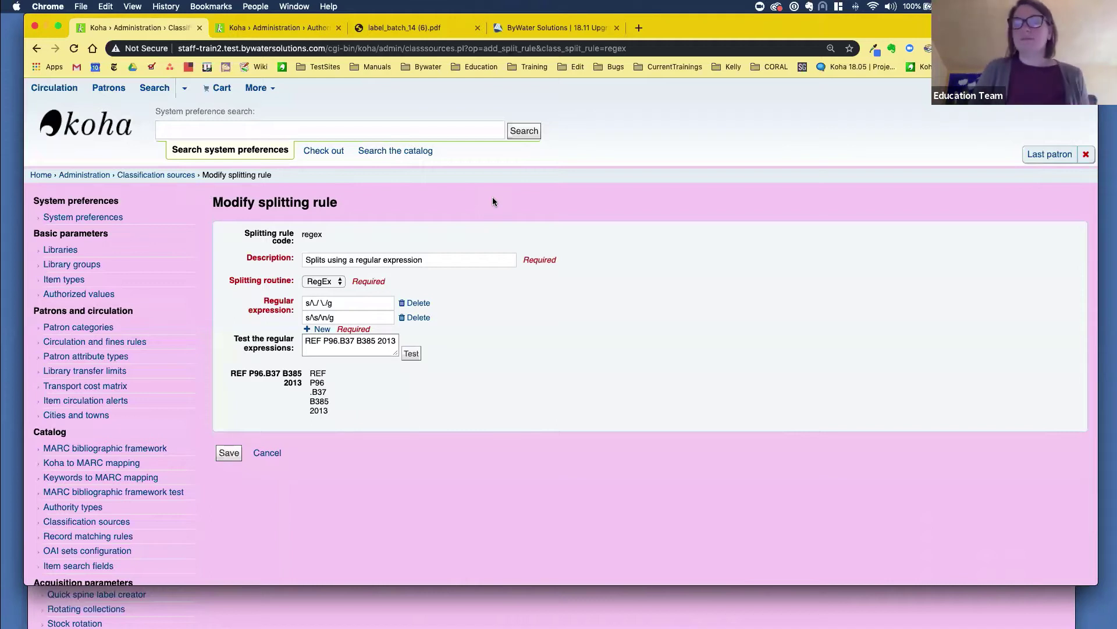
Step: Search the serials subscriptions for the title "atlantic monthly"
left_click(255, 89)
left_click(270, 173)
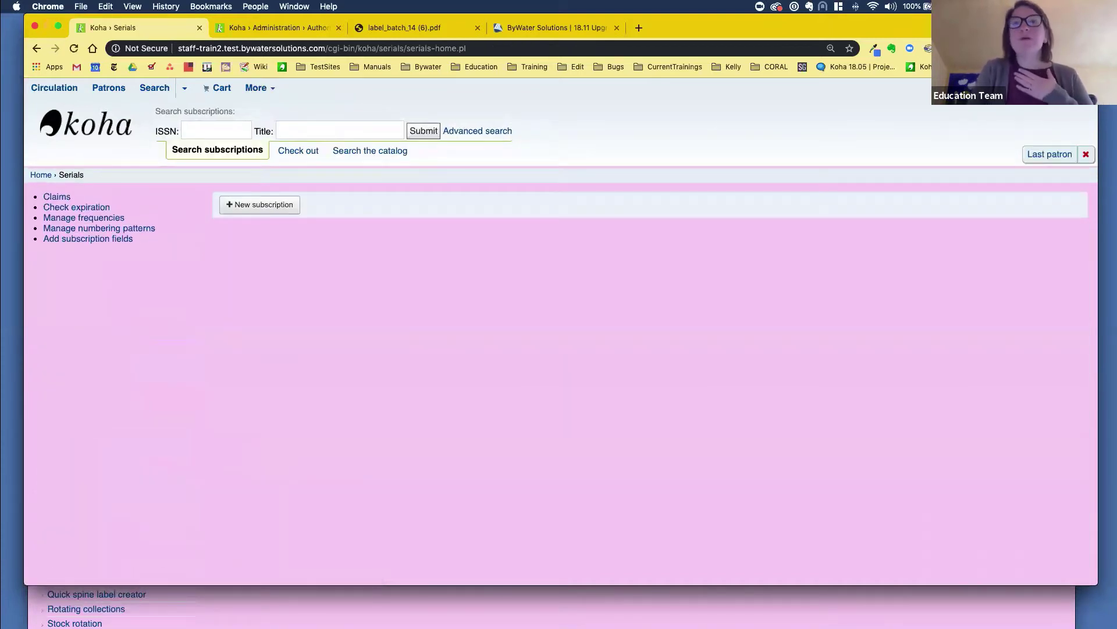
left_click(334, 130)
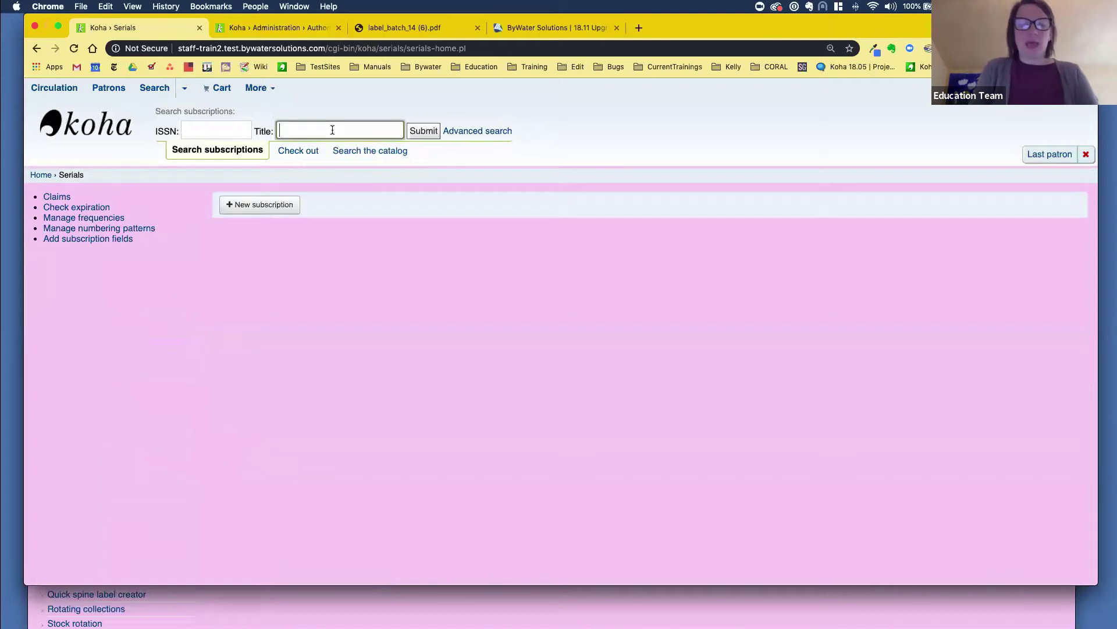
type("atlanti")
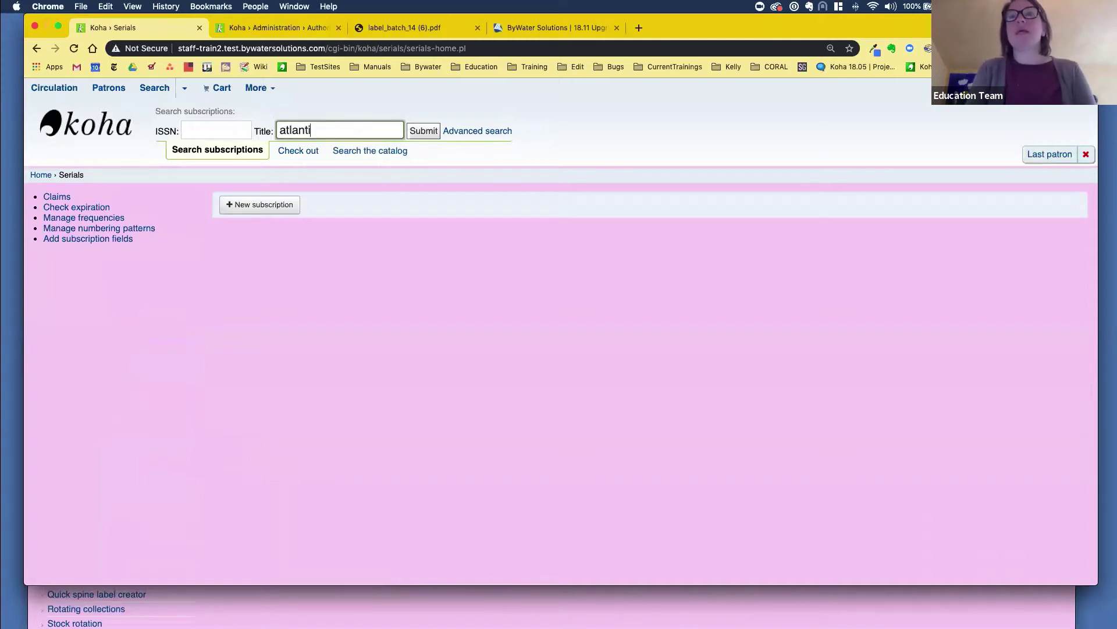
type("c monthly")
key("Return")
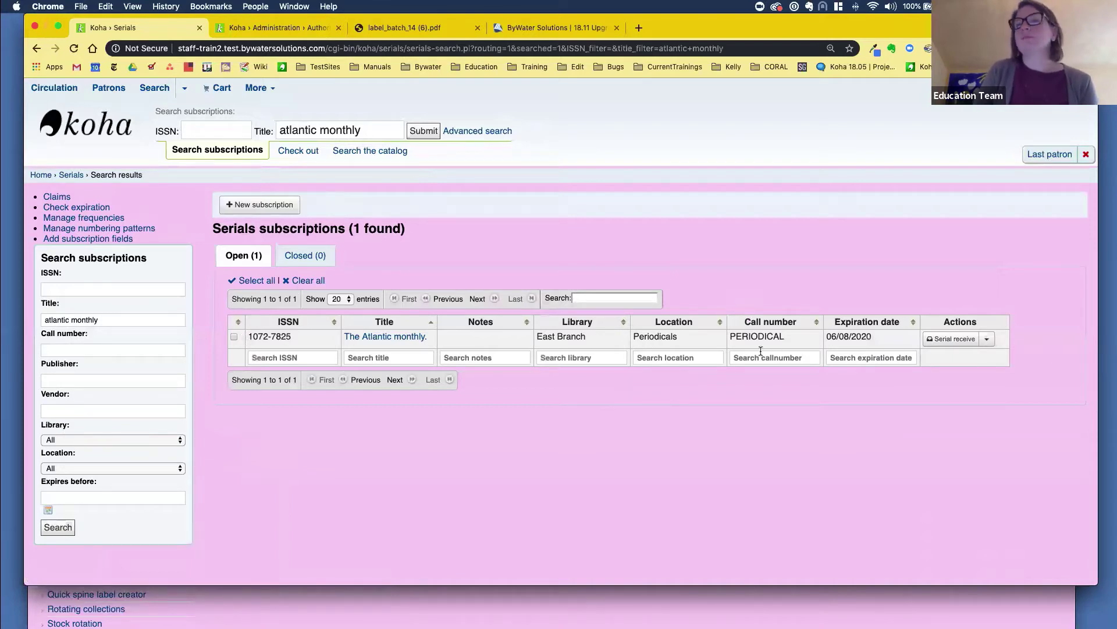
Step: Open serial receiving for The Atlantic monthly subscription and receive 3 issues at once with multi receiving
left_click(949, 344)
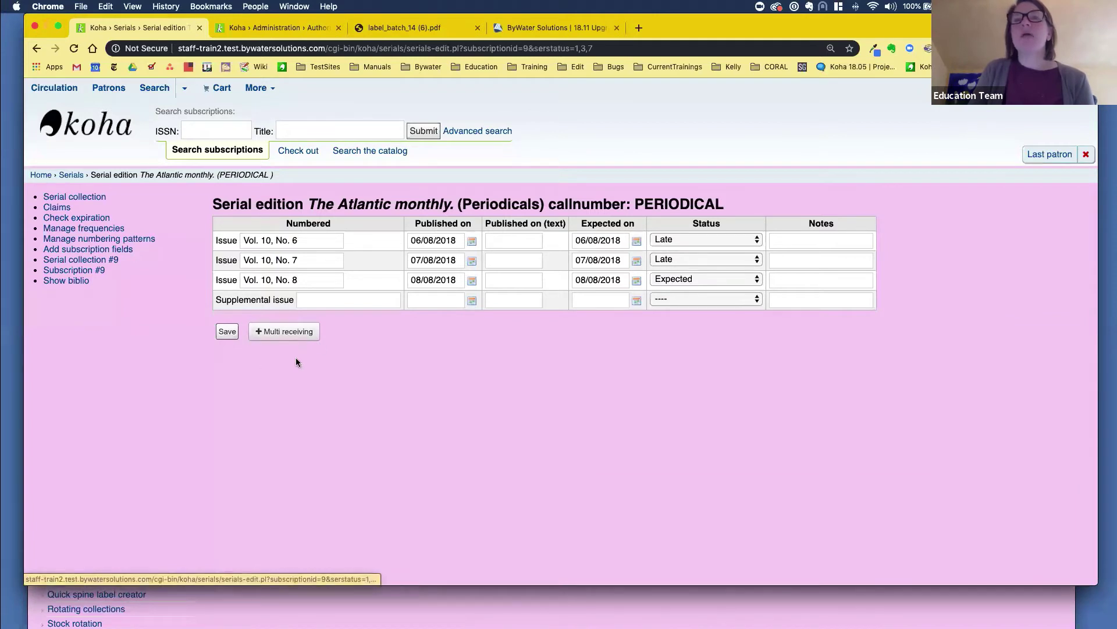
left_click(279, 331)
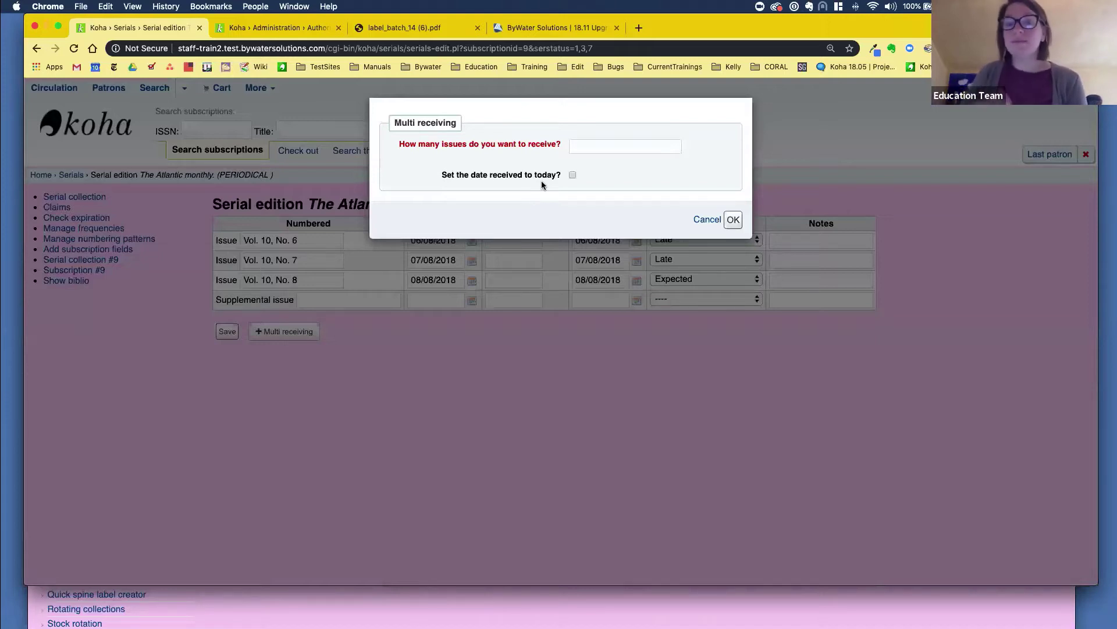
left_click(591, 144)
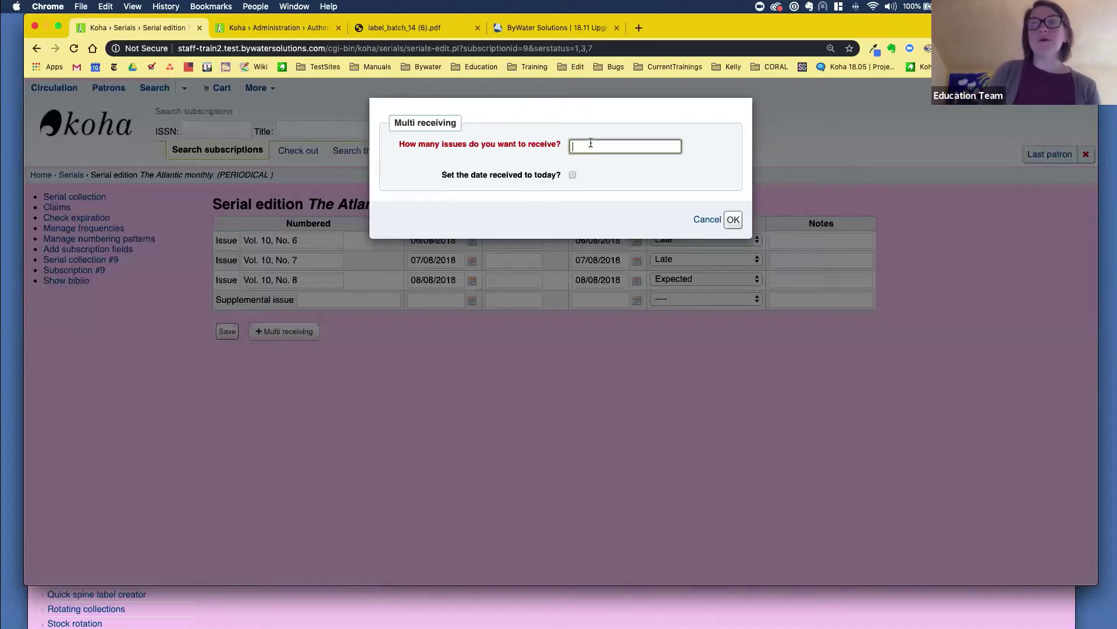
type("3")
left_click(572, 175)
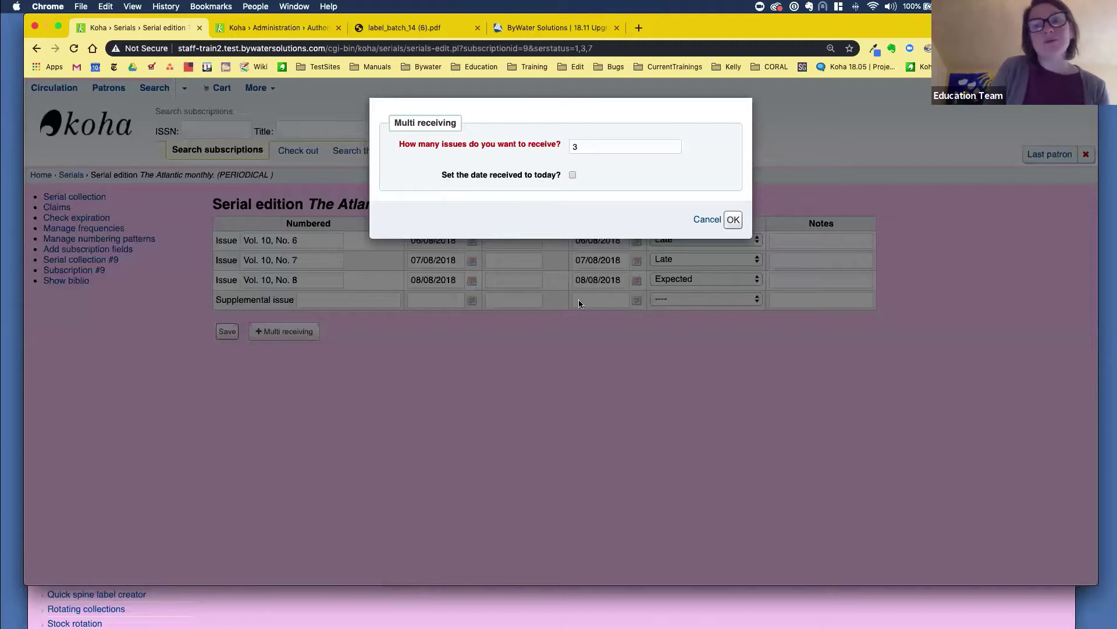
left_click(733, 220)
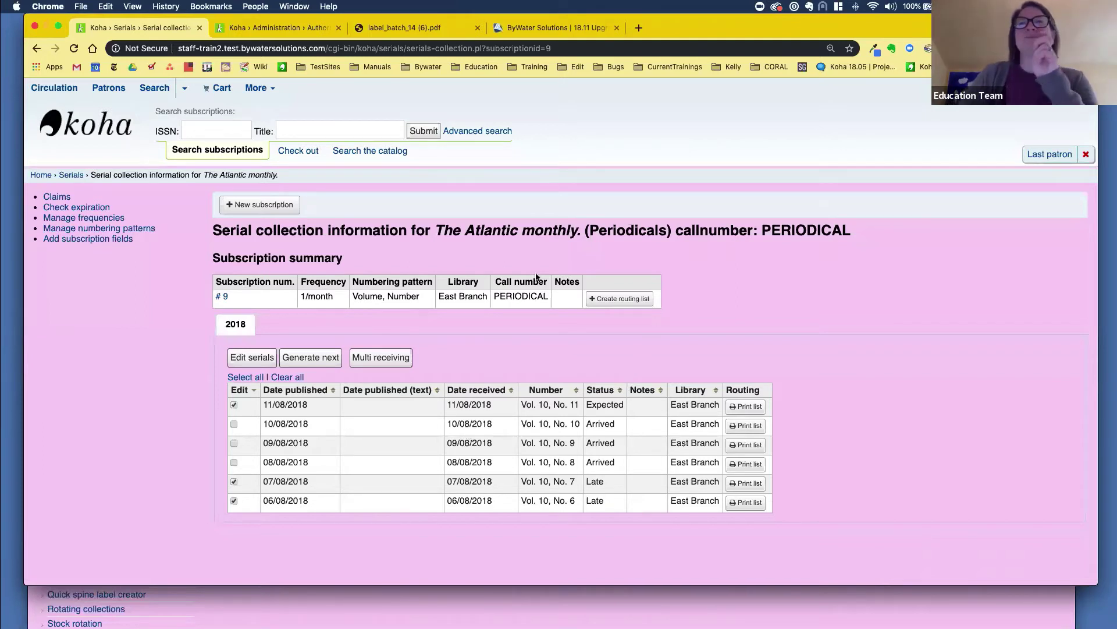
Step: Switch to the ByWater Solutions website, open its homepage and find the Koha OPAC and Staff Client demo section
left_click(368, 150)
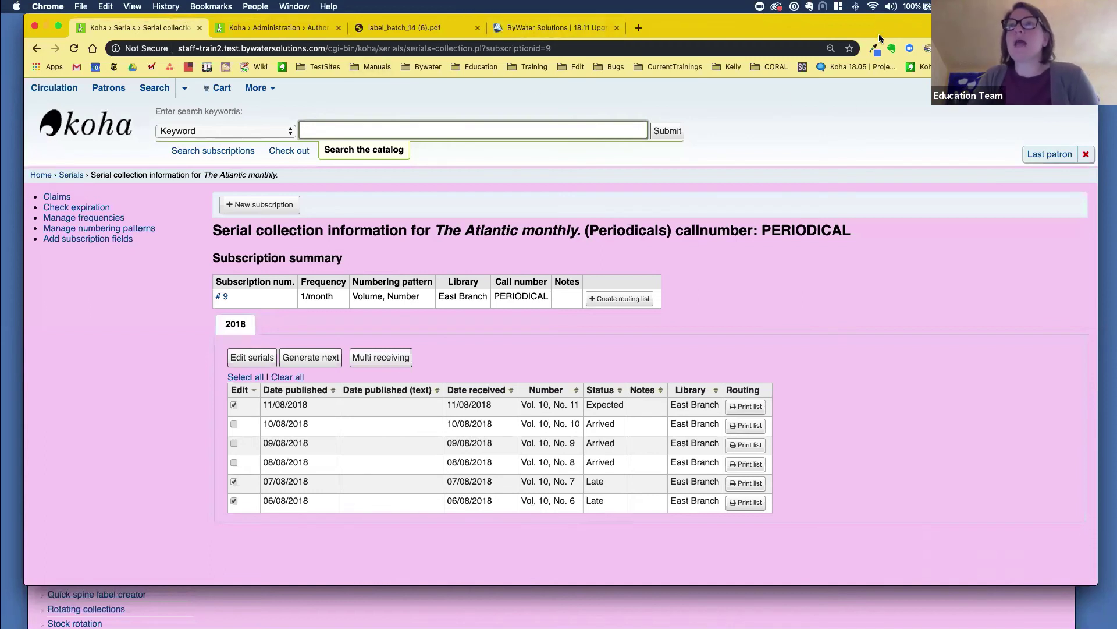
left_click_drag(789, 26, 791, 82)
left_click(556, 82)
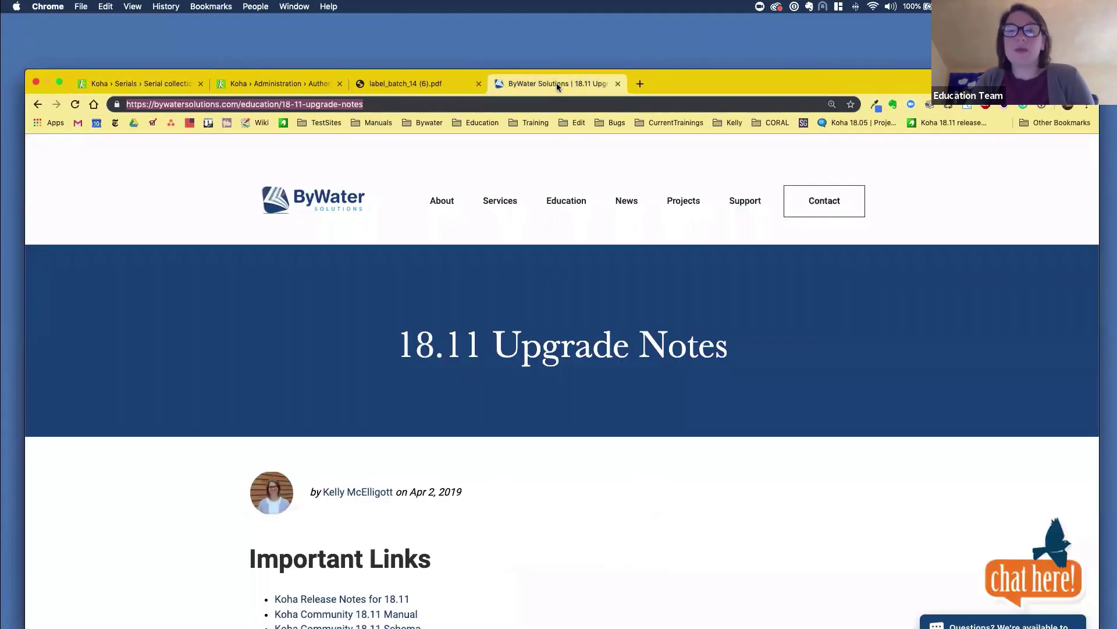
left_click(303, 188)
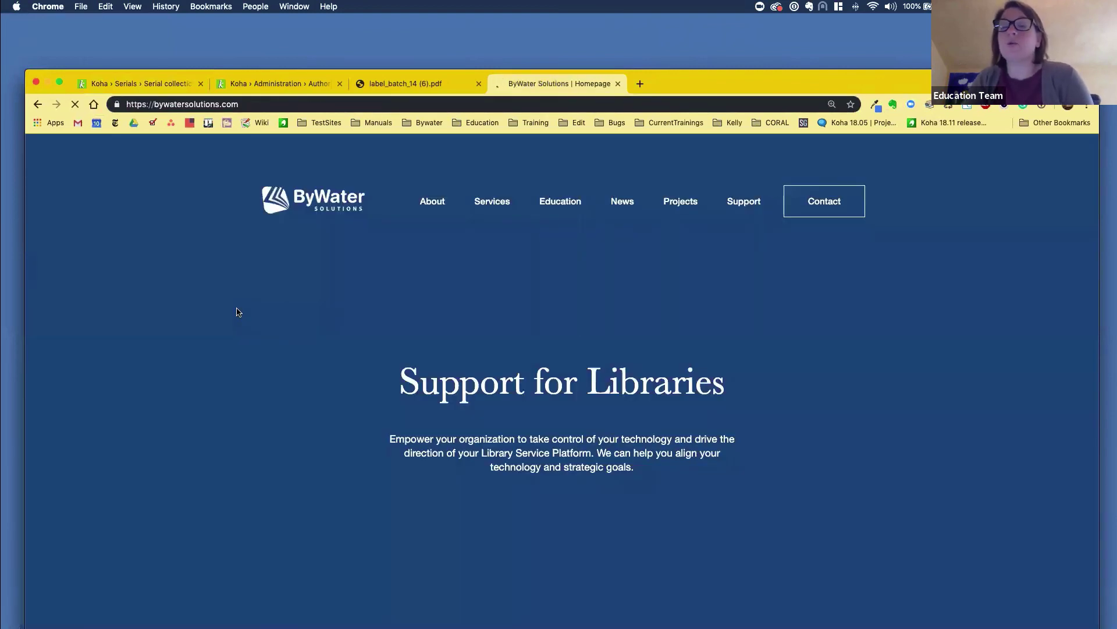
scroll(334, 376, "down", 15)
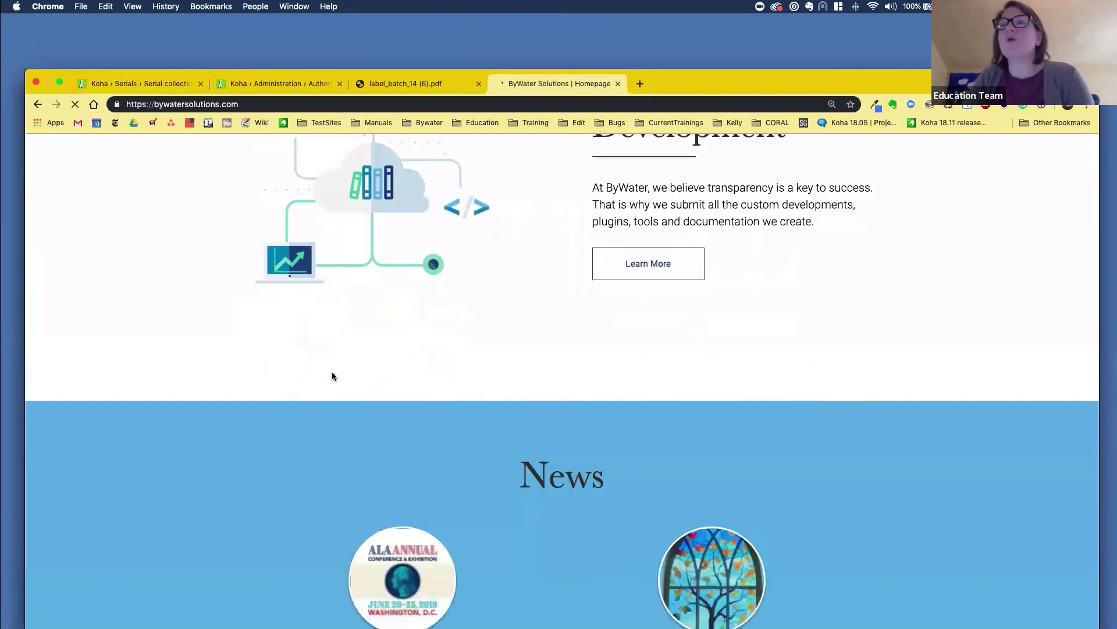
scroll(333, 376, "up", 2)
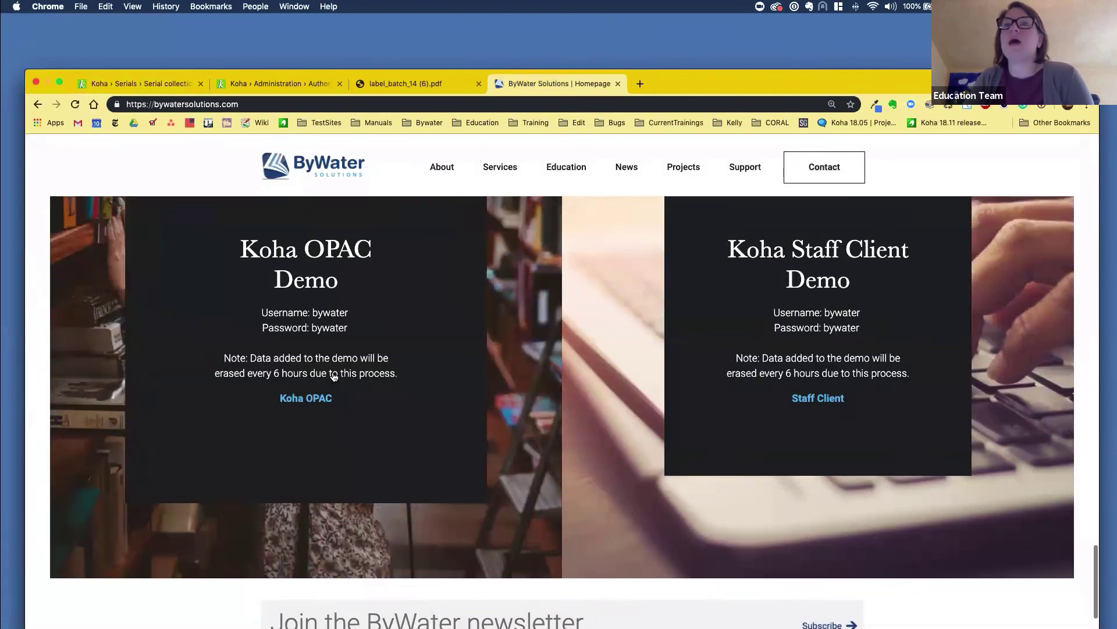